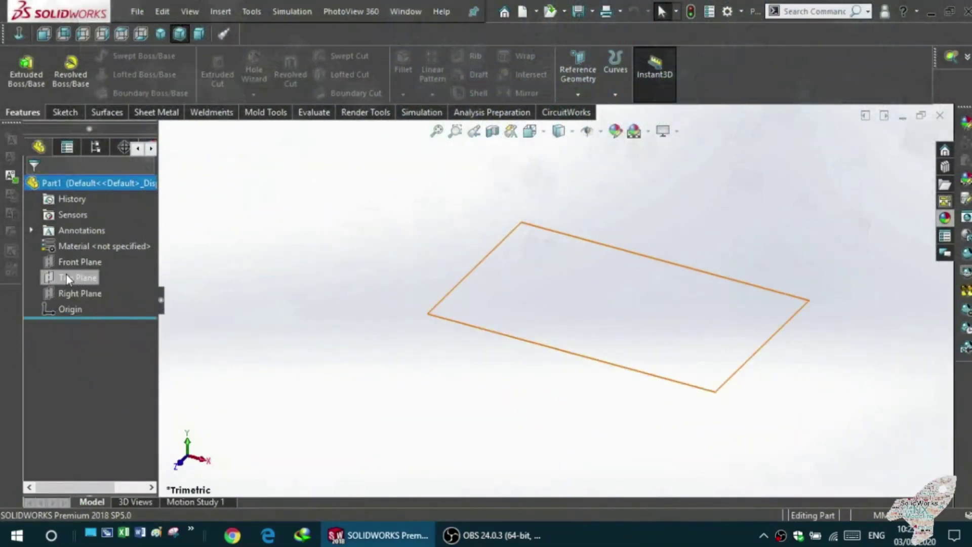
# Step: Sketch a vertical centerline through the origin on the Front Plane
pyautogui.click(71, 261)
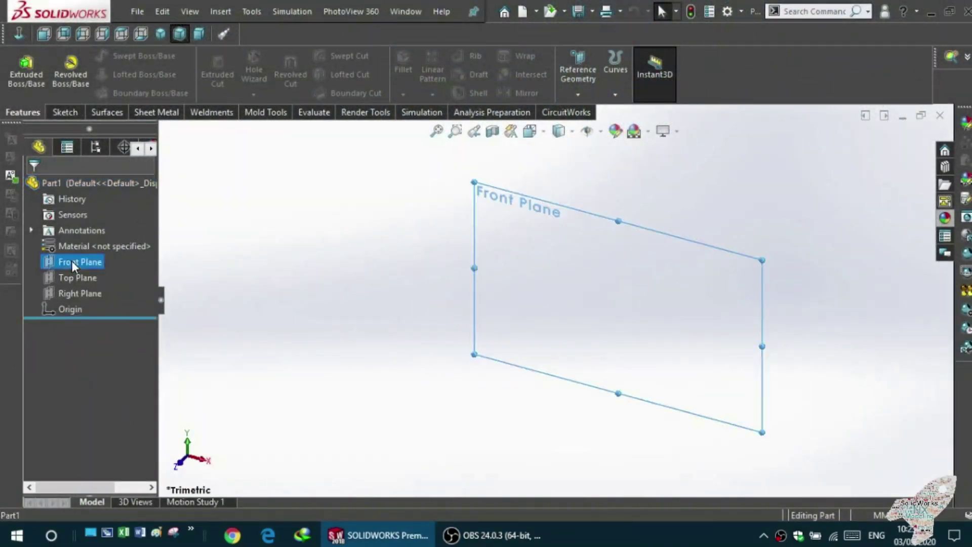
pyautogui.click(364, 292)
pyautogui.click(107, 55)
pyautogui.click(121, 92)
pyautogui.click(546, 179)
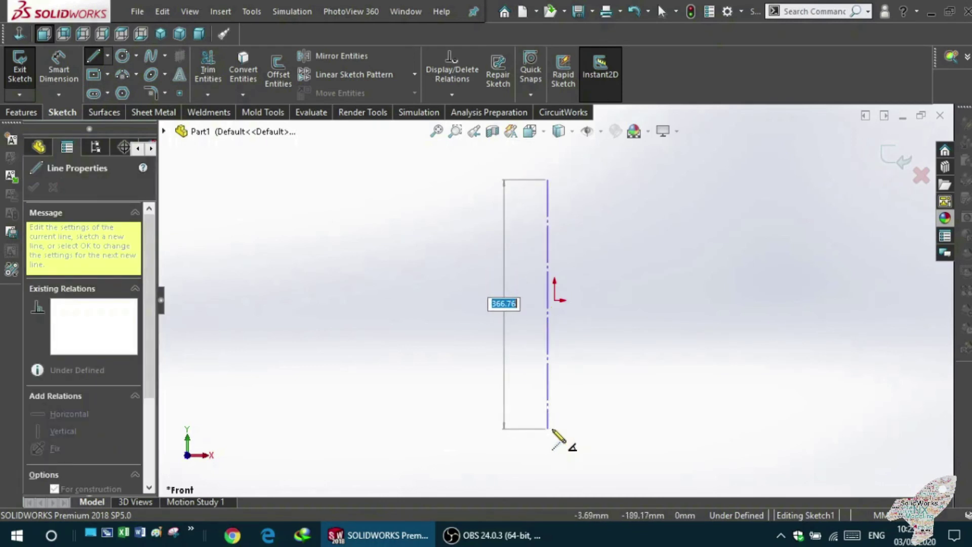
pyautogui.click(551, 429)
pyautogui.press('Escape')
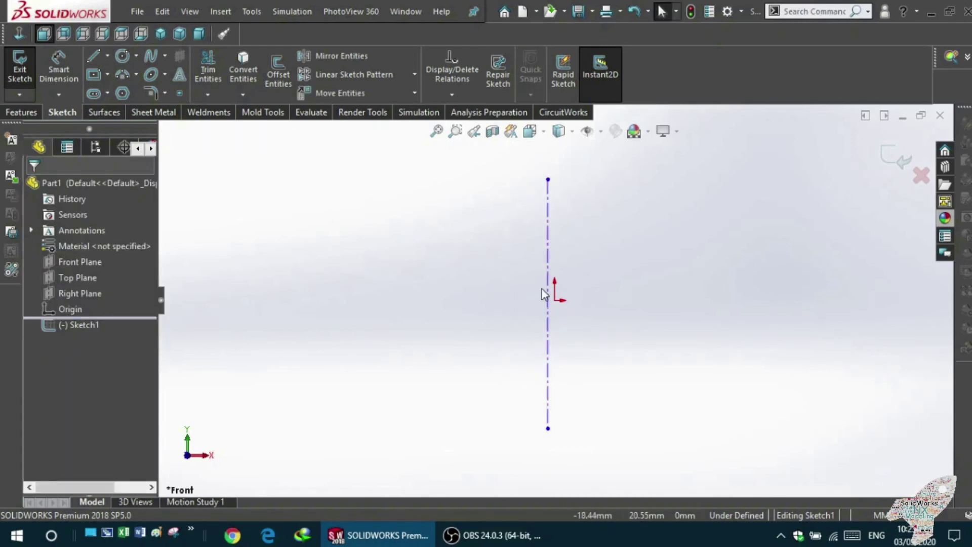
# Step: Make the centerline coincident with the origin and vertical, fully defining the sketch
pyautogui.moveTo(542, 289); pyautogui.dragTo(554, 299)
pyautogui.keyDown('ctrl'); pyautogui.click(555, 299); pyautogui.keyUp('ctrl')
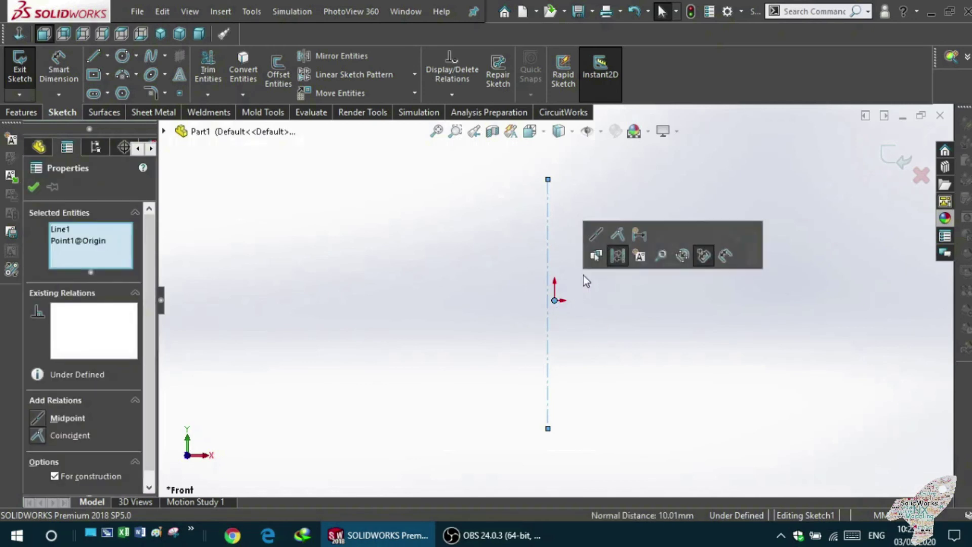
pyautogui.click(538, 265)
pyautogui.click(554, 239)
pyautogui.click(63, 354)
pyautogui.click(379, 375)
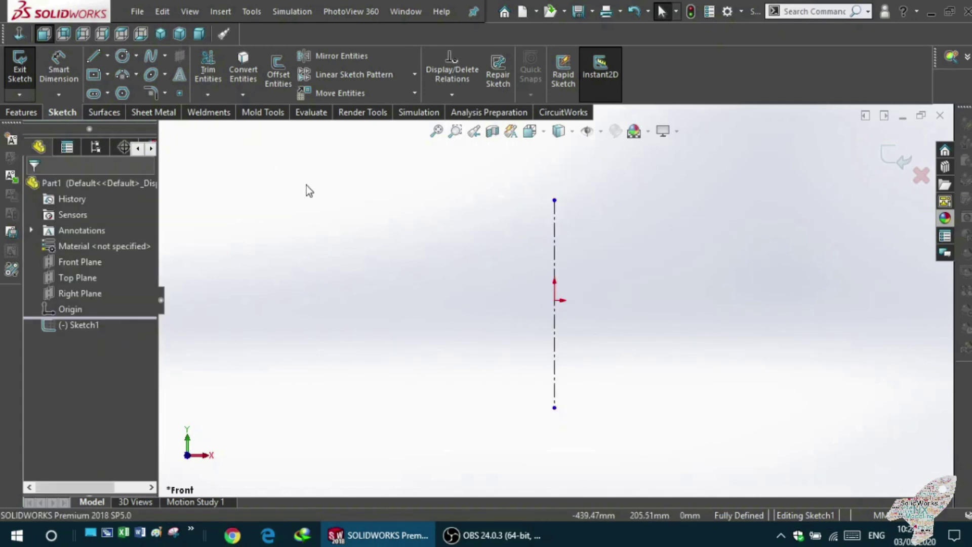
pyautogui.hotkey('ctrl', 'Right')
pyautogui.hotkey('ctrl', 'Down')
pyautogui.click(93, 55)
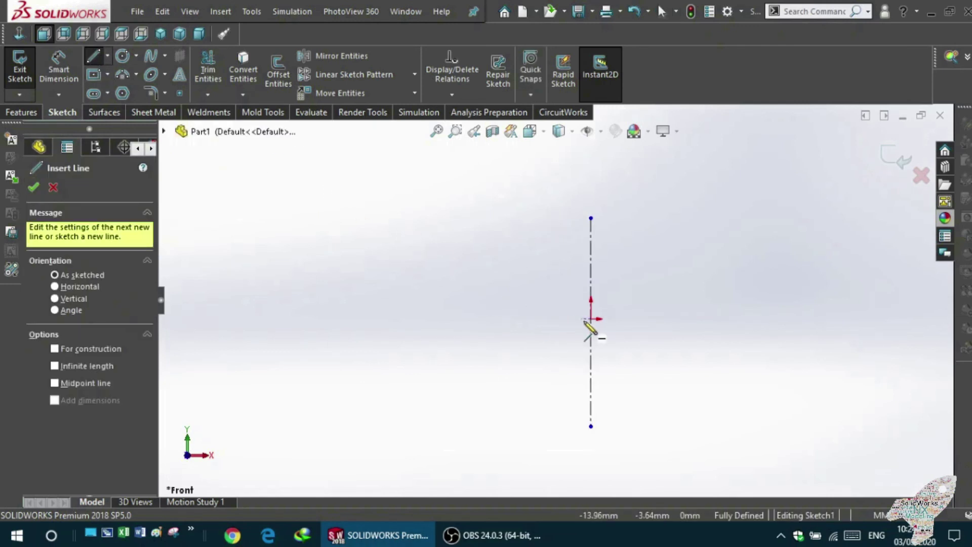
# Step: Draw lines 500 up, 500 across and 500 down right of the centerline
pyautogui.click(590, 319)
pyautogui.press('Escape')
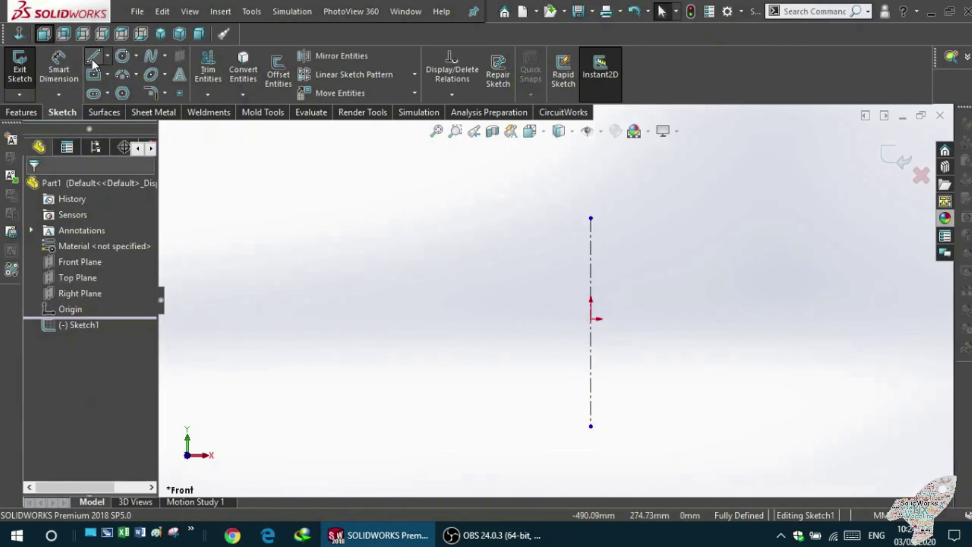
pyautogui.click(93, 56)
pyautogui.click(590, 319)
pyautogui.write('500')
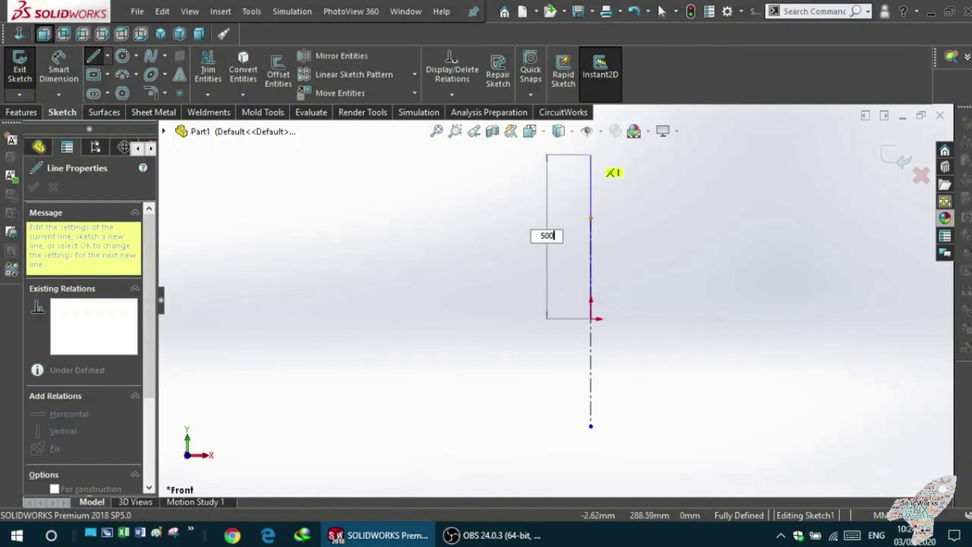
pyautogui.press('Return')
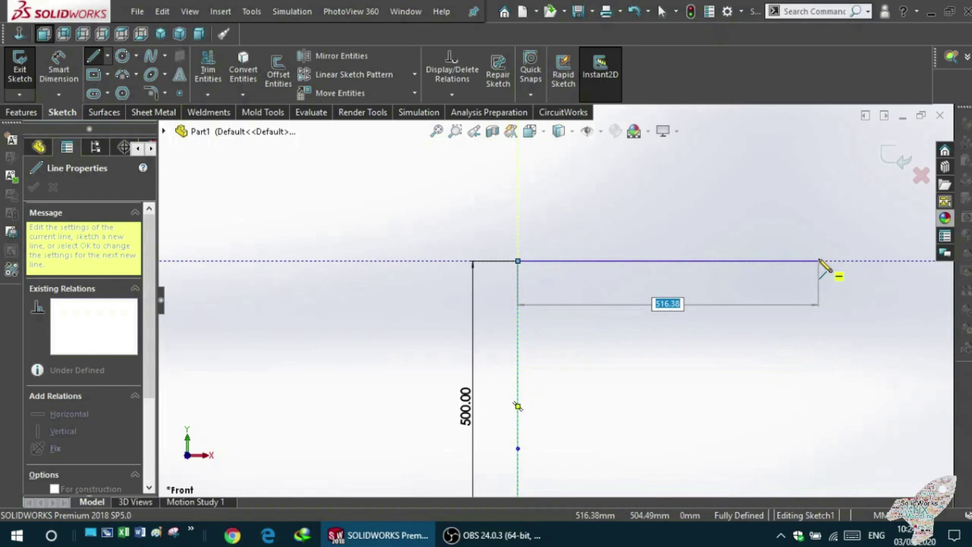
pyautogui.press('Return')
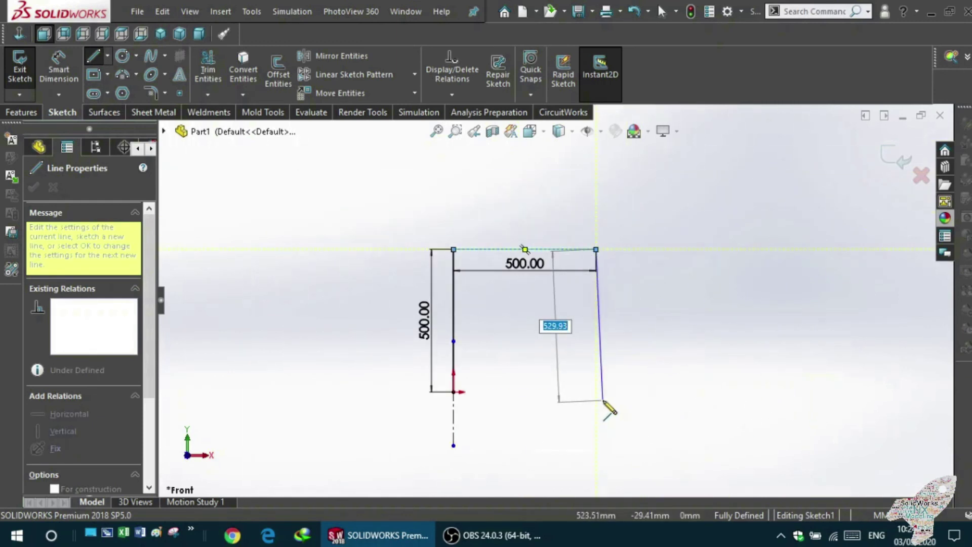
pyautogui.write('0')
pyautogui.press('Return')
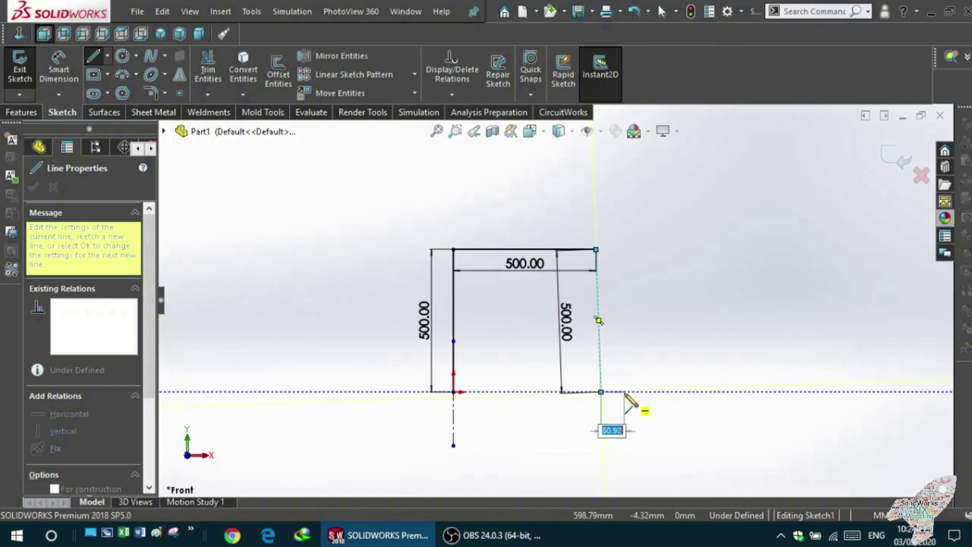
pyautogui.press('Escape')
# Step: From the origin, draw a 200 line leftward, a slanted line and a 500 line
pyautogui.scroll(-2, 485, 360)
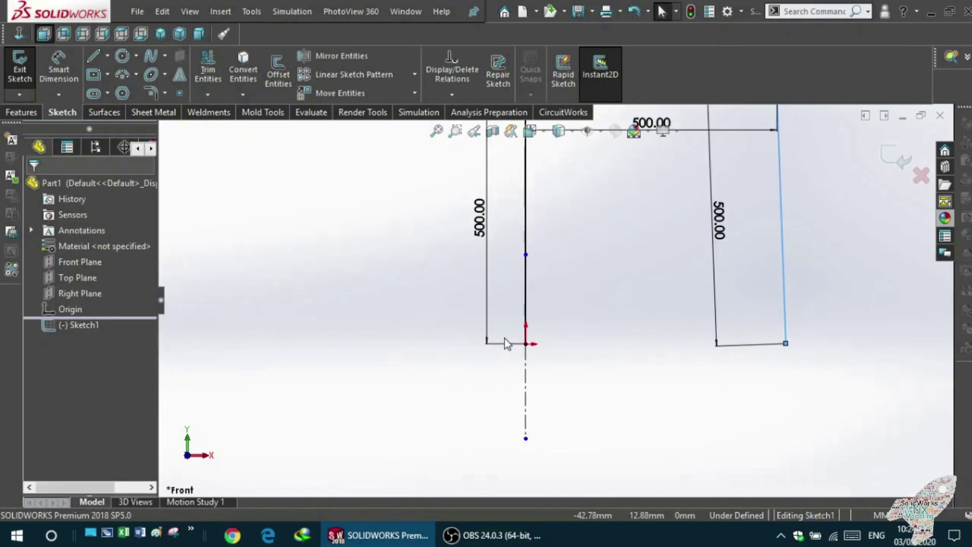
pyautogui.click(93, 56)
pyautogui.click(525, 344)
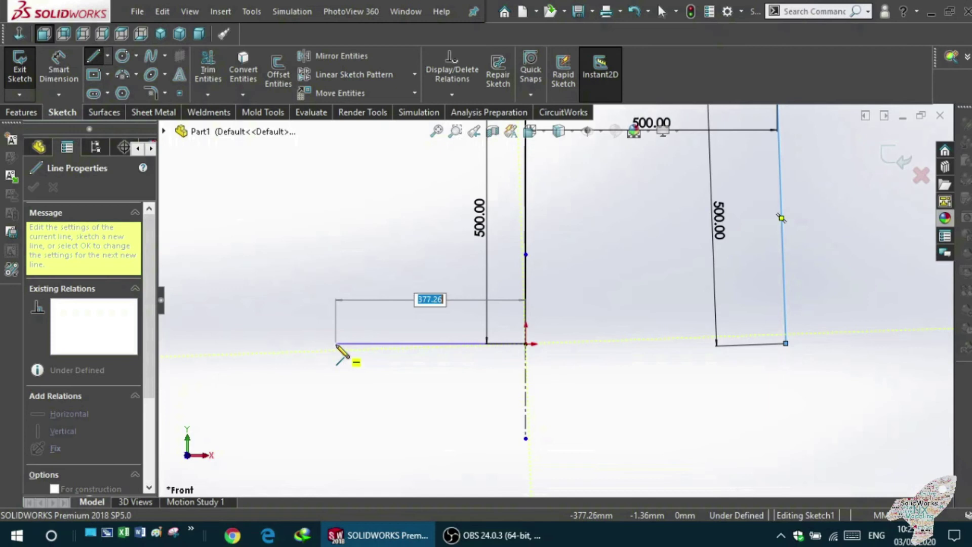
pyautogui.write('200')
pyautogui.press('Return')
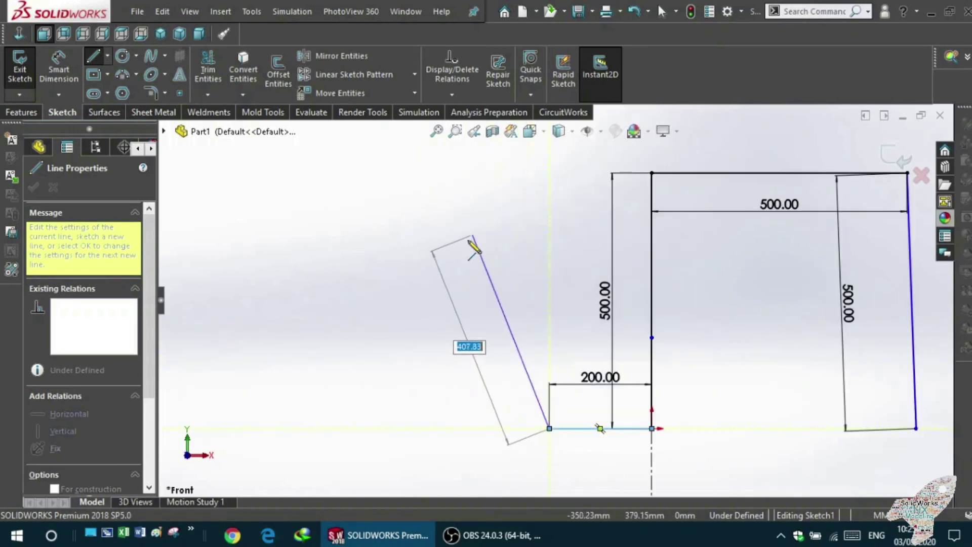
pyautogui.click(501, 352)
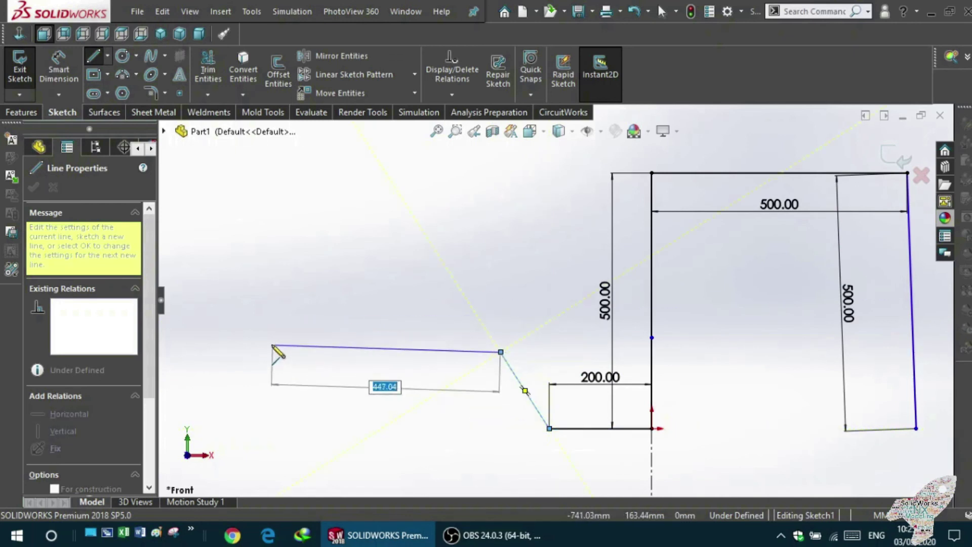
pyautogui.write('00')
pyautogui.press('Return')
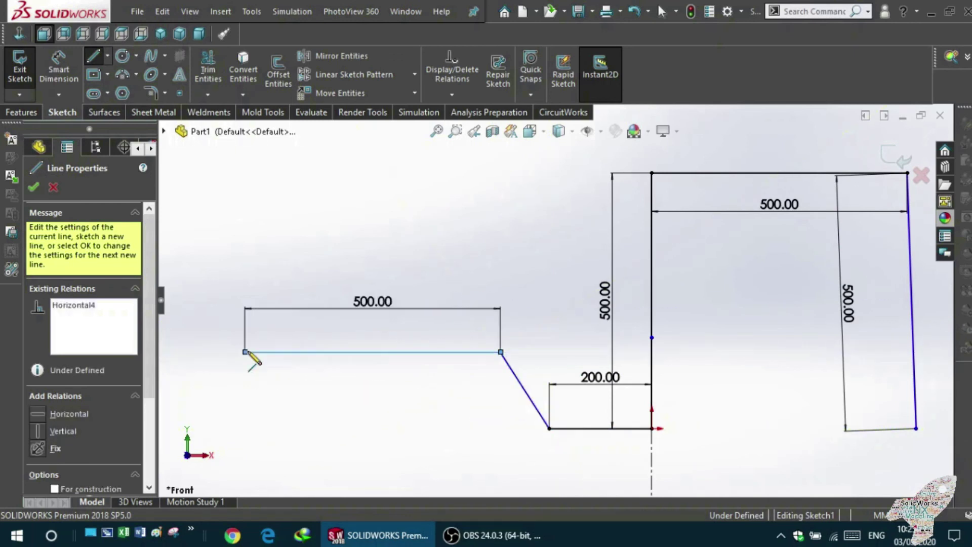
pyautogui.press('Escape')
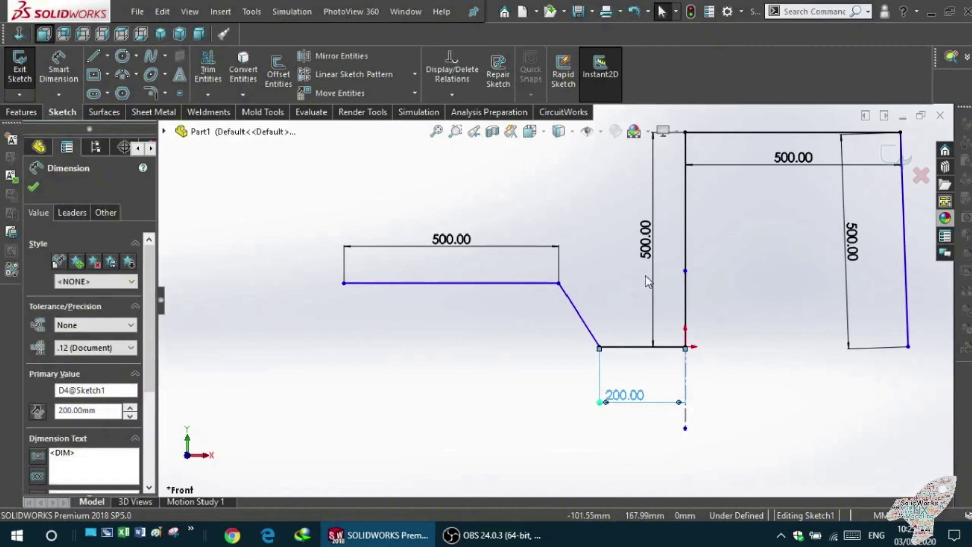
pyautogui.press('Escape')
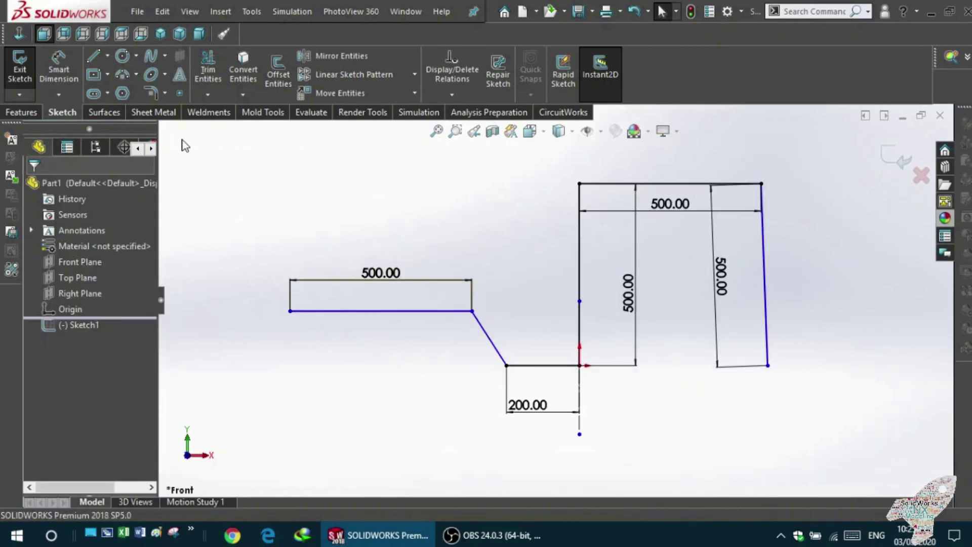
# Step: Dimension the slanted leg at 120° to the base line
pyautogui.click(489, 338)
pyautogui.click(542, 365)
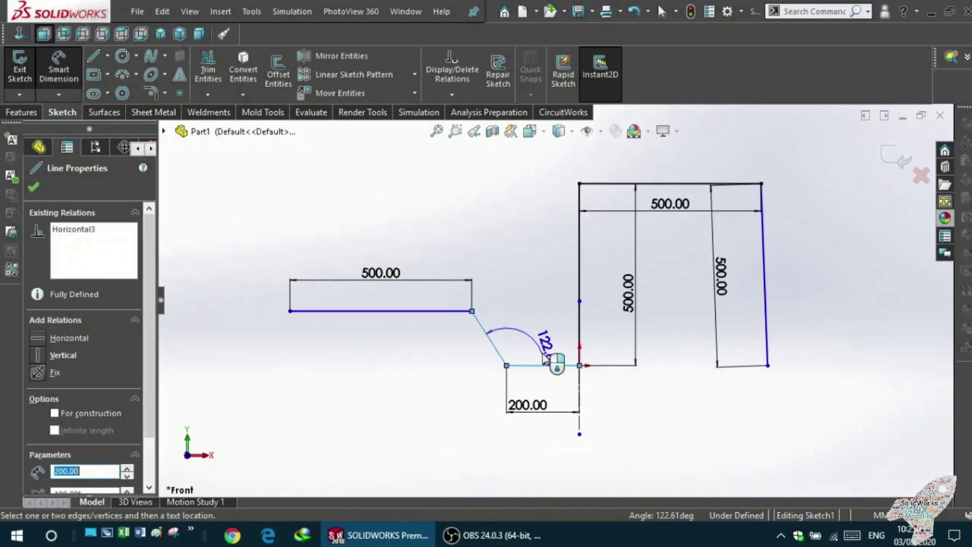
pyautogui.click(524, 343)
pyautogui.write('1')
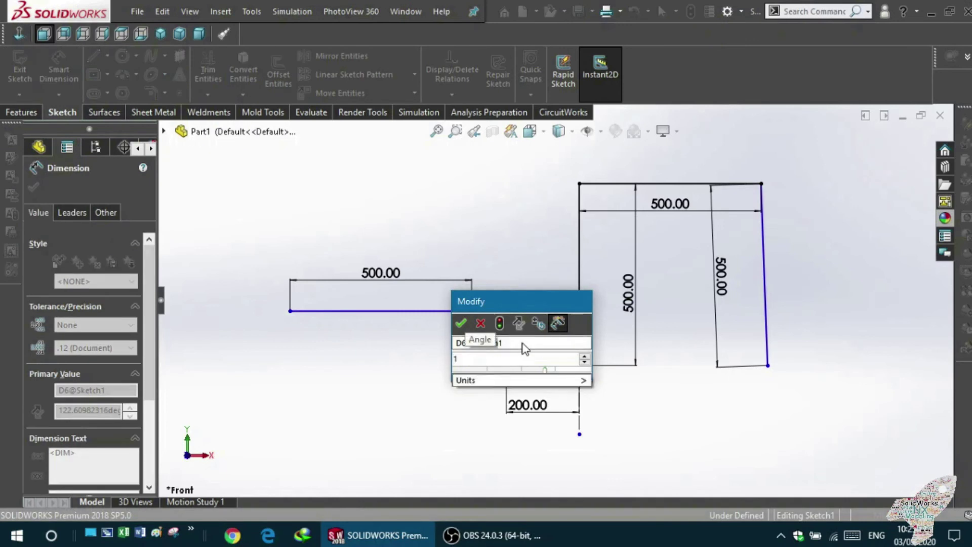
pyautogui.write('20')
pyautogui.press('Return')
pyautogui.press('Escape')
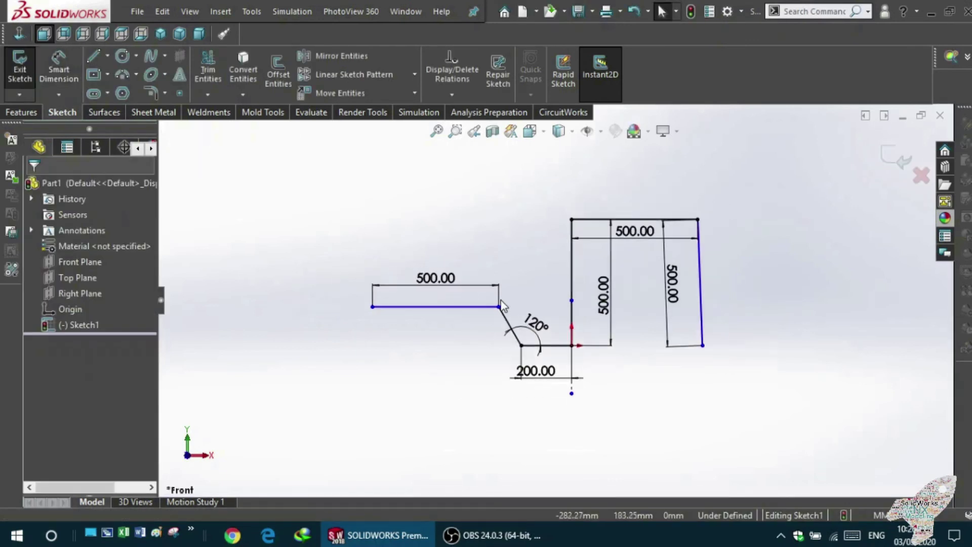
# Step: Fillet the lower slope corner and the right inner corner with R50
pyautogui.click(208, 59)
pyautogui.click(150, 92)
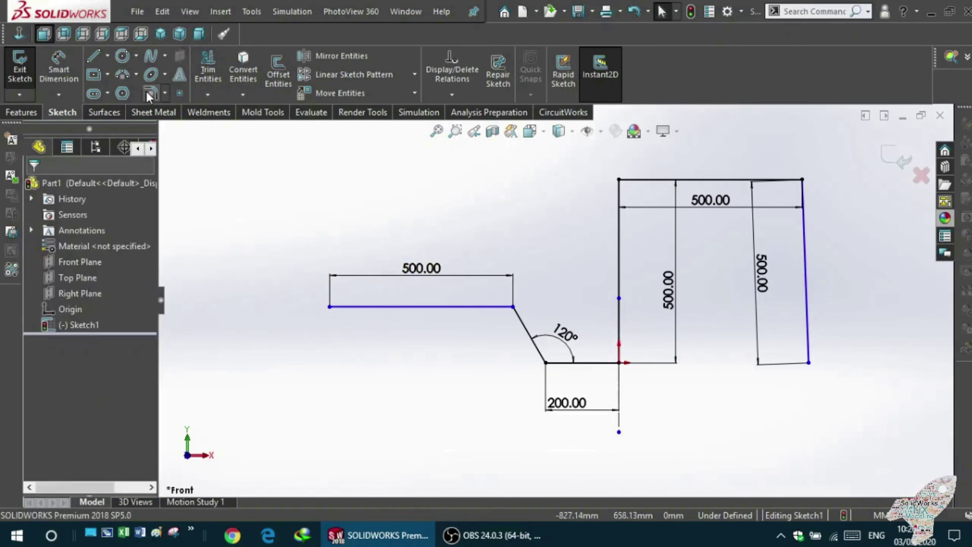
pyautogui.click(551, 361)
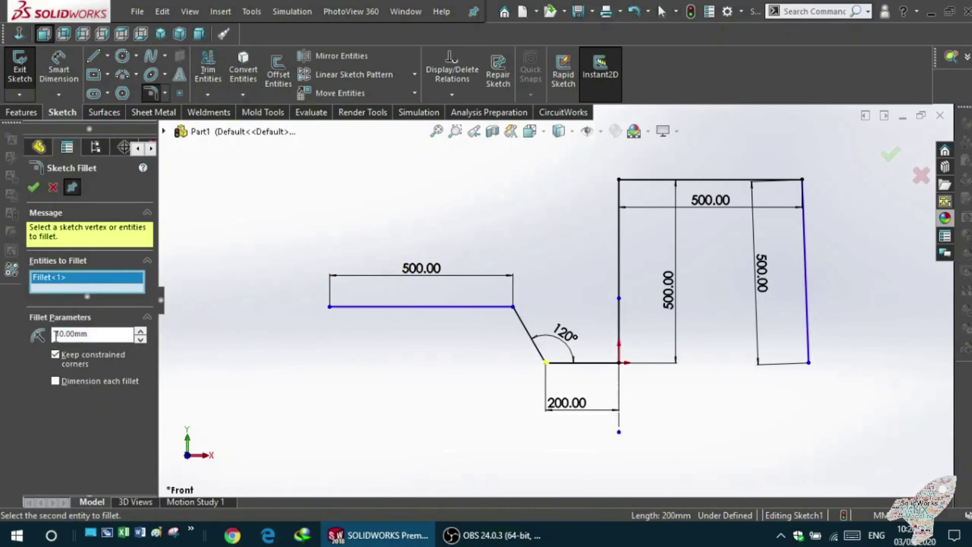
pyautogui.scroll(5, 559, 353)
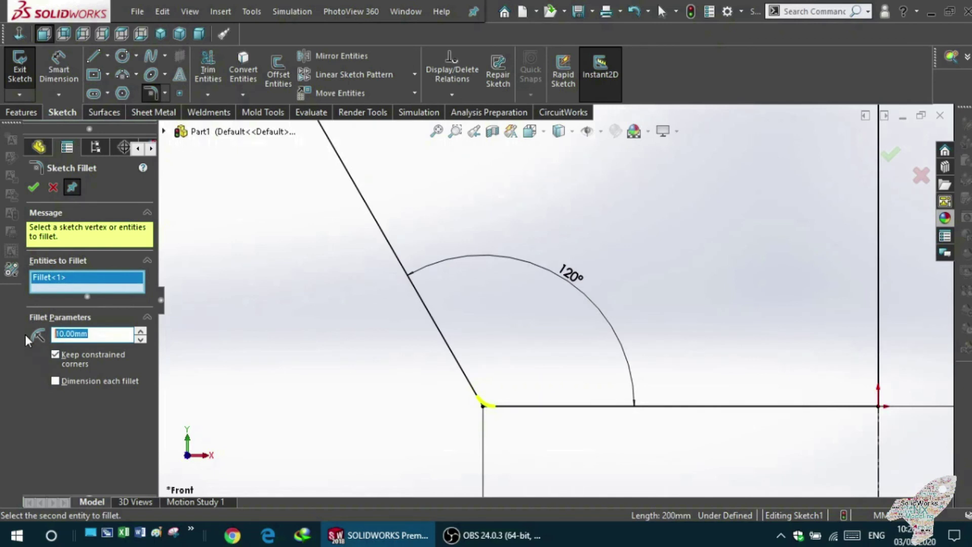
pyautogui.write('50')
pyautogui.press('Return')
pyautogui.scroll(-3, 557, 354)
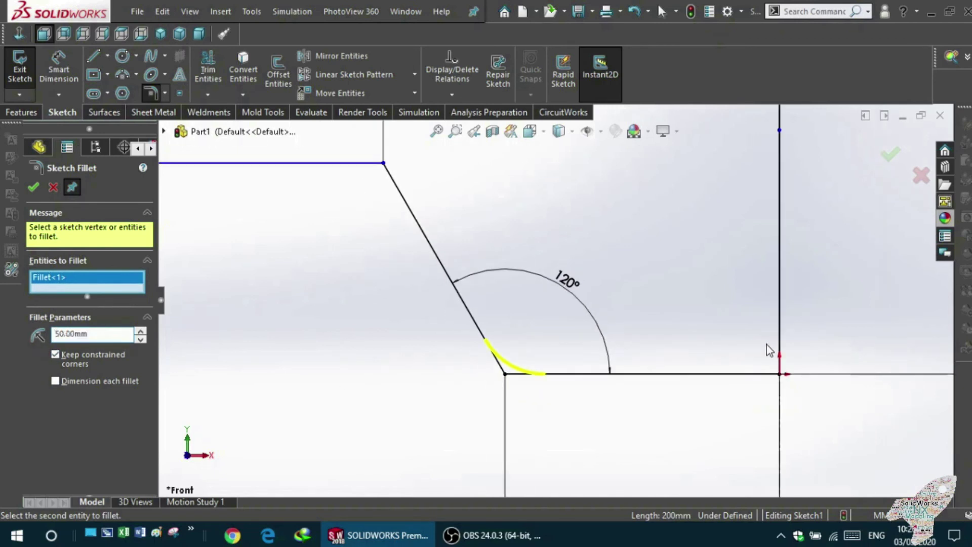
pyautogui.click(778, 362)
pyautogui.click(751, 377)
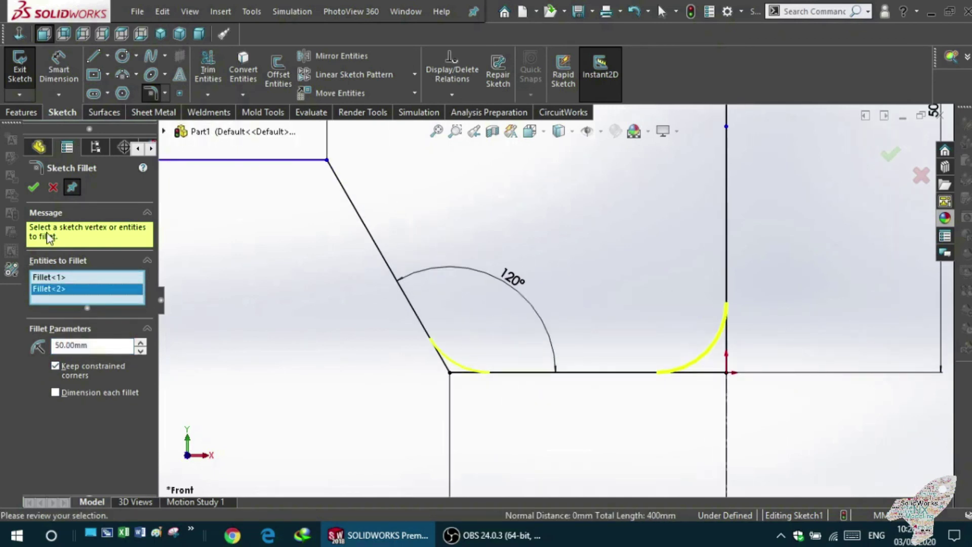
pyautogui.click(32, 187)
# Step: Fillet the corner atop the slope with R20
pyautogui.scroll(-3, 460, 369)
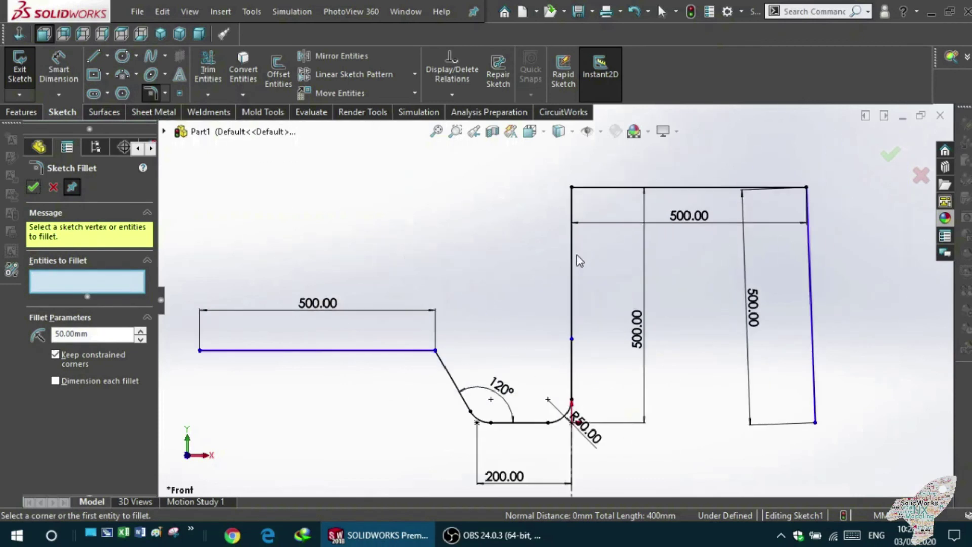
pyautogui.scroll(-2, 532, 394)
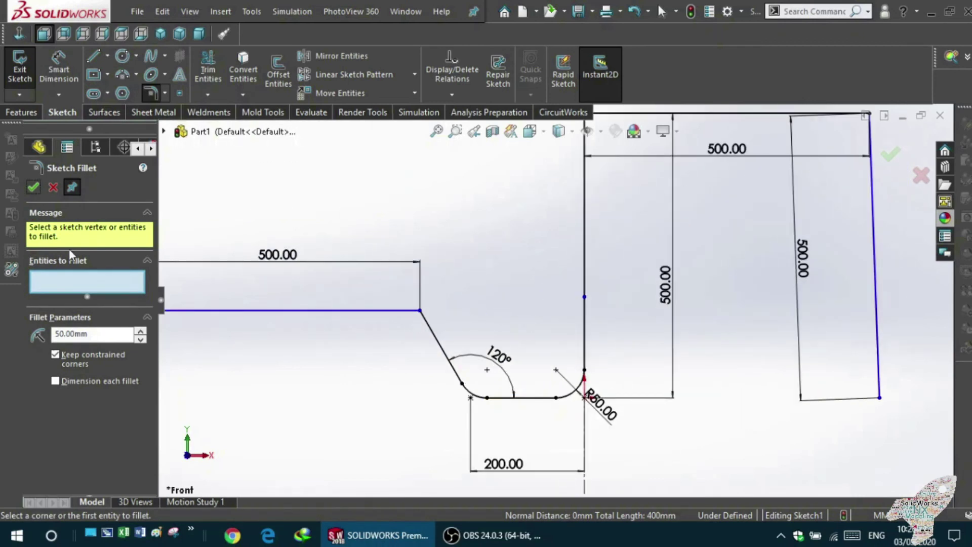
pyautogui.click(420, 311)
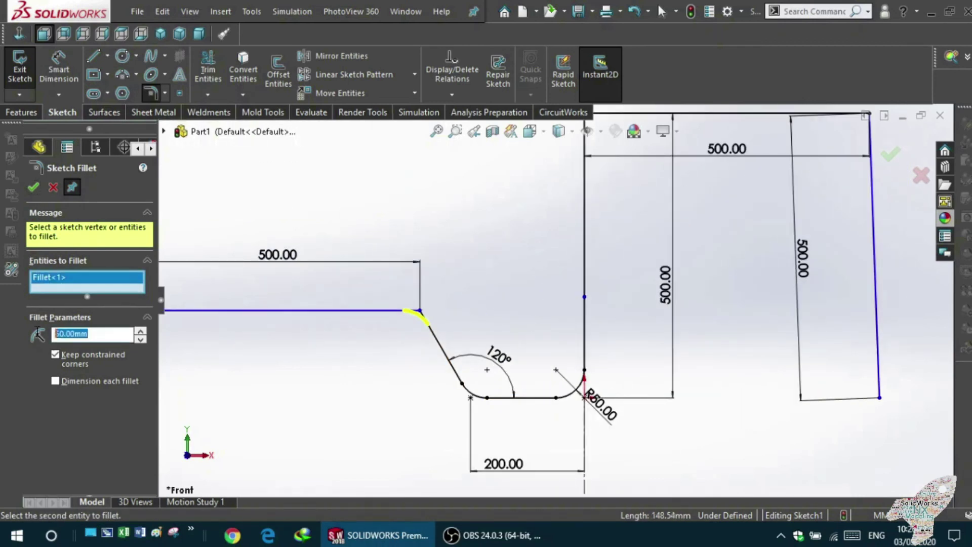
pyautogui.write('20')
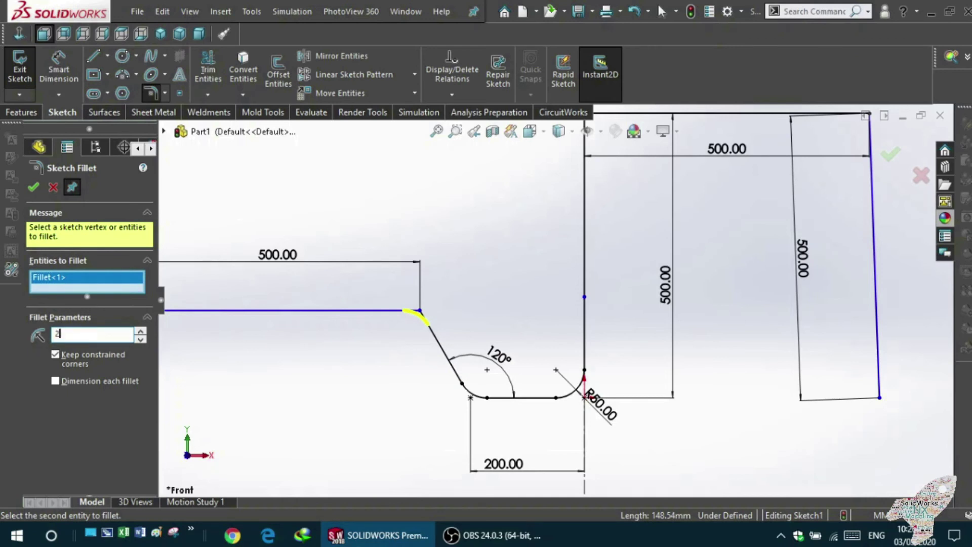
pyautogui.press('Return')
pyautogui.hotkey('ctrl', 'Right')
pyautogui.hotkey('ctrl', 'Right')
pyautogui.hotkey('ctrl', 'Right')
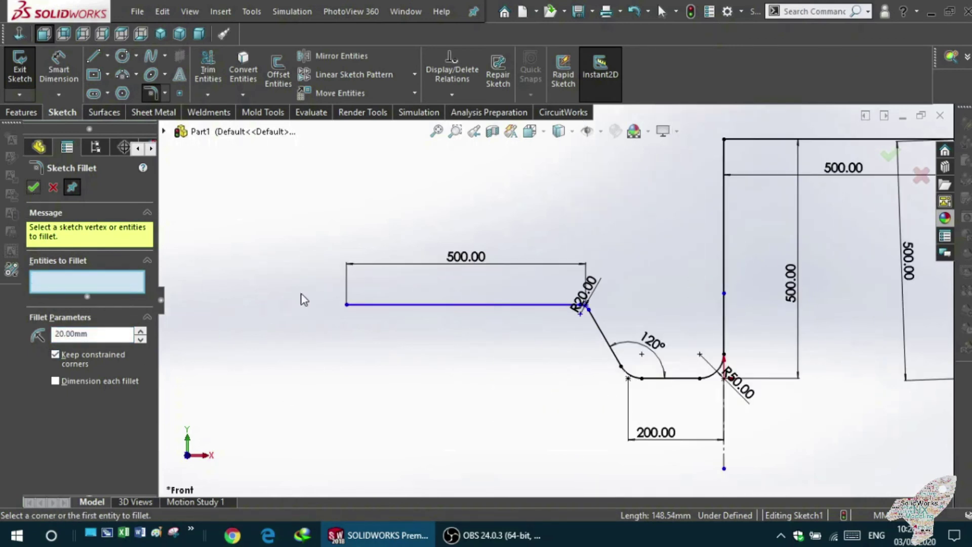
pyautogui.click(93, 113)
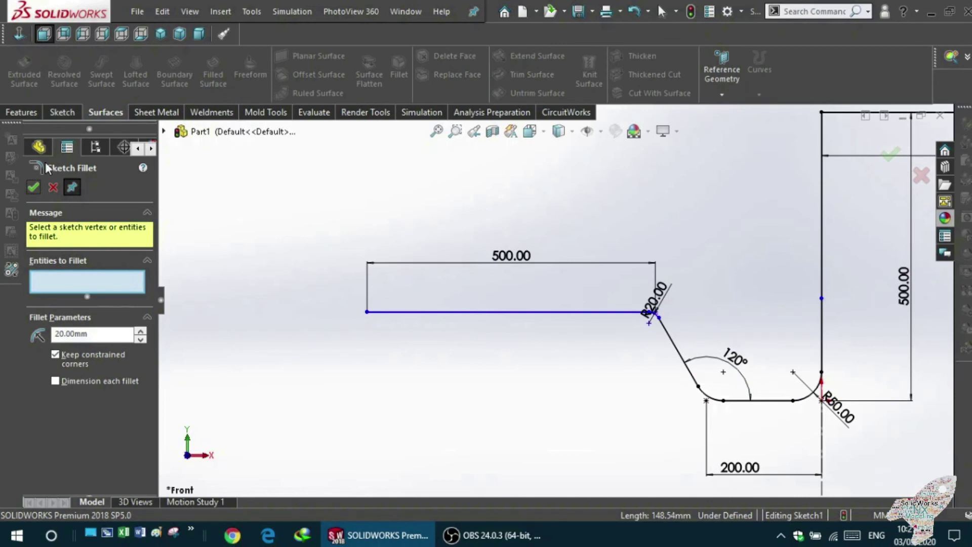
# Step: Extrude Sketch1 as a blind surface 400 mm deep, correcting an initial 500
pyautogui.press('Escape')
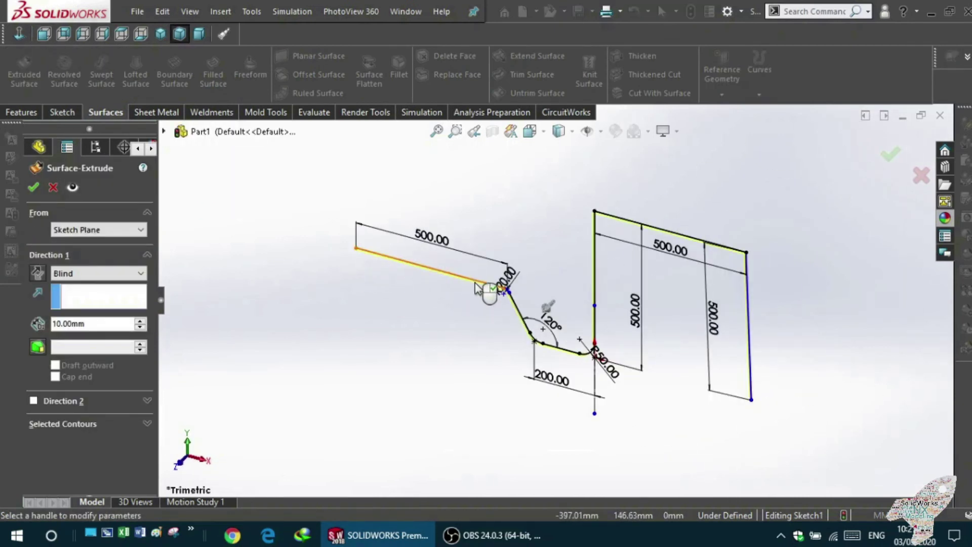
pyautogui.scroll(-2, 521, 324)
pyautogui.scroll(-3, 523, 354)
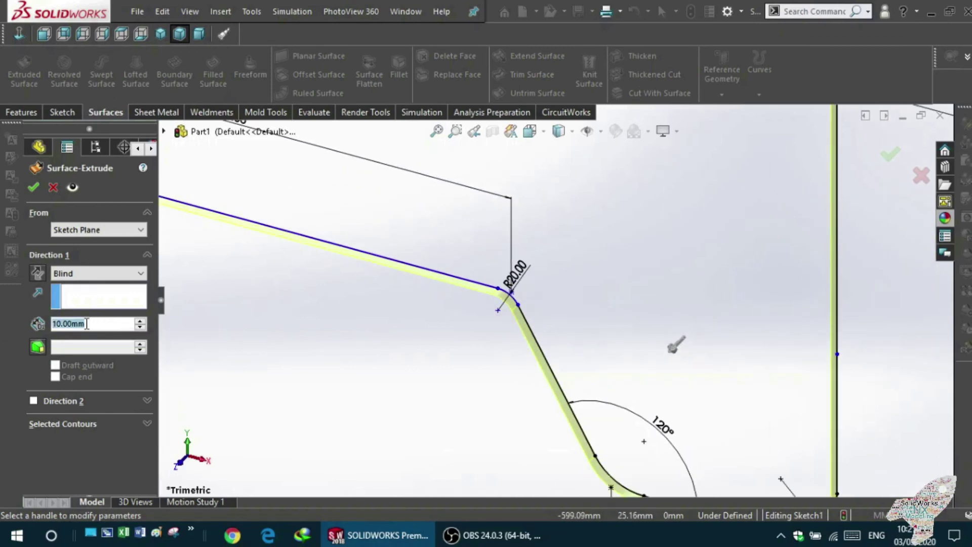
pyautogui.write('500')
pyautogui.press('Return')
pyautogui.scroll(2, 607, 299)
pyautogui.moveTo(606, 296)
pyautogui.mouseDown(button='middle')
pyautogui.moveTo(557, 323)
pyautogui.moveTo(562, 275)
pyautogui.moveTo(622, 260)
pyautogui.moveTo(623, 239)
pyautogui.moveTo(677, 208)
pyautogui.moveTo(538, 243)
pyautogui.moveTo(614, 361)
pyautogui.moveTo(609, 432)
pyautogui.moveTo(621, 415)
pyautogui.mouseUp(button='middle')
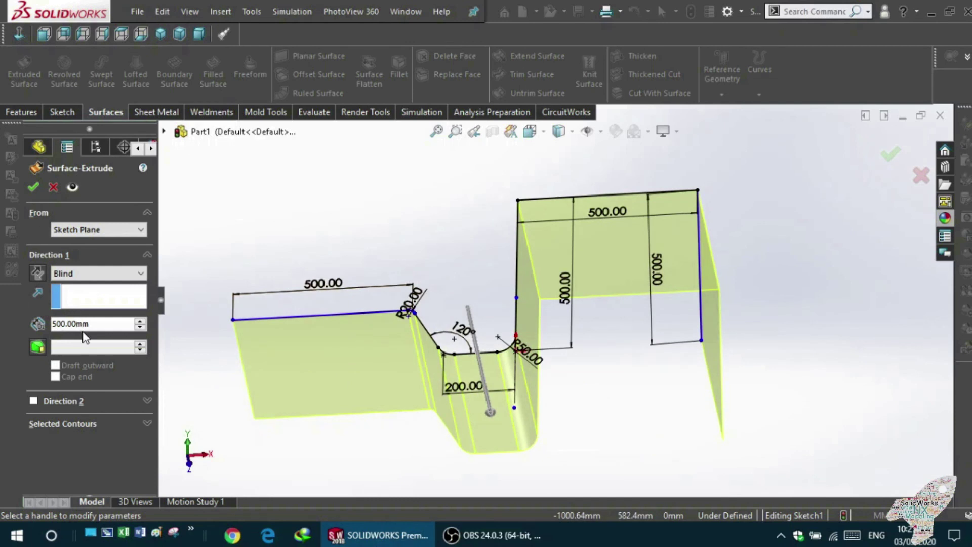
pyautogui.write('400')
pyautogui.press('Return')
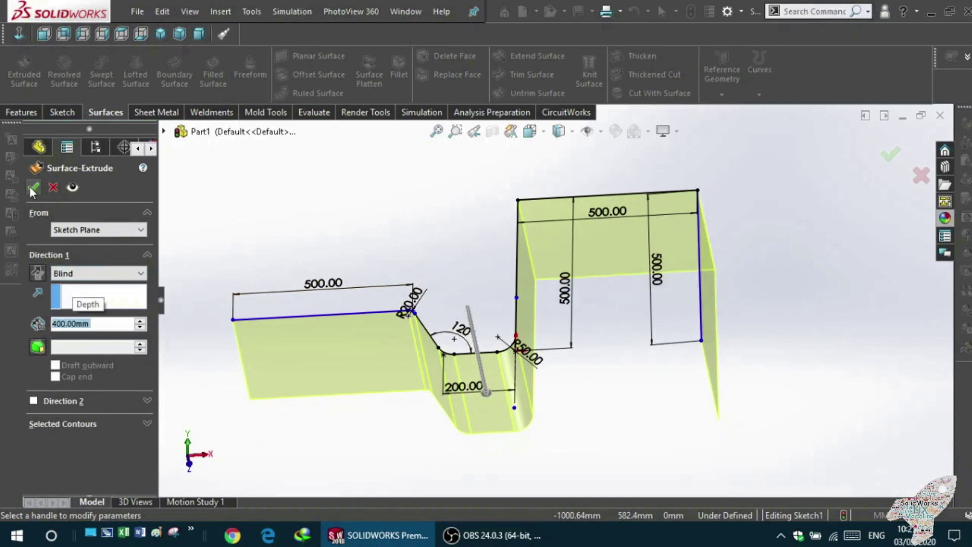
pyautogui.press('Return')
pyautogui.moveTo(299, 256)
pyautogui.mouseDown(button='middle')
pyautogui.moveTo(321, 254)
pyautogui.moveTo(292, 233)
pyautogui.moveTo(282, 238)
pyautogui.moveTo(310, 239)
pyautogui.mouseUp(button='middle')
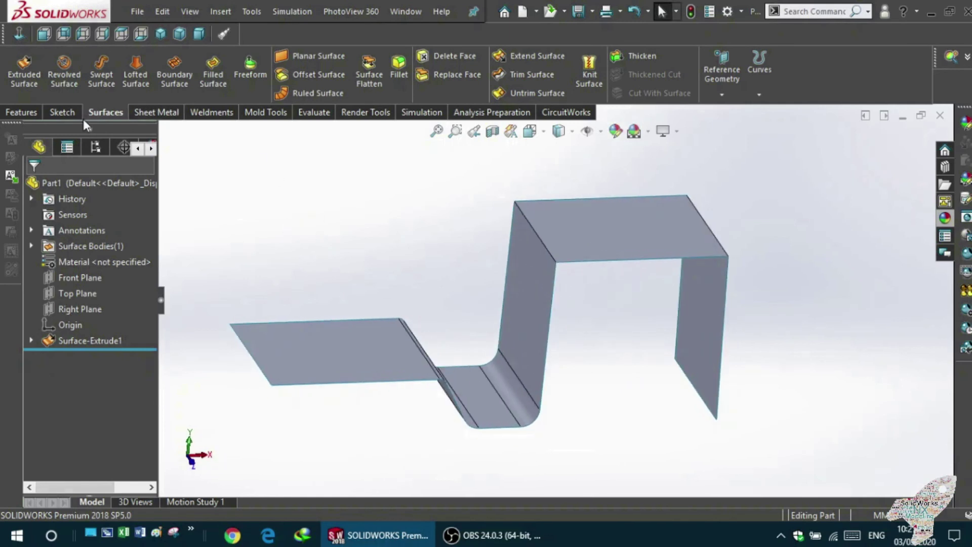
# Step: Start a fillet on the part's top face, then cancel it
pyautogui.click(63, 112)
pyautogui.click(21, 112)
pyautogui.click(403, 69)
pyautogui.click(579, 248)
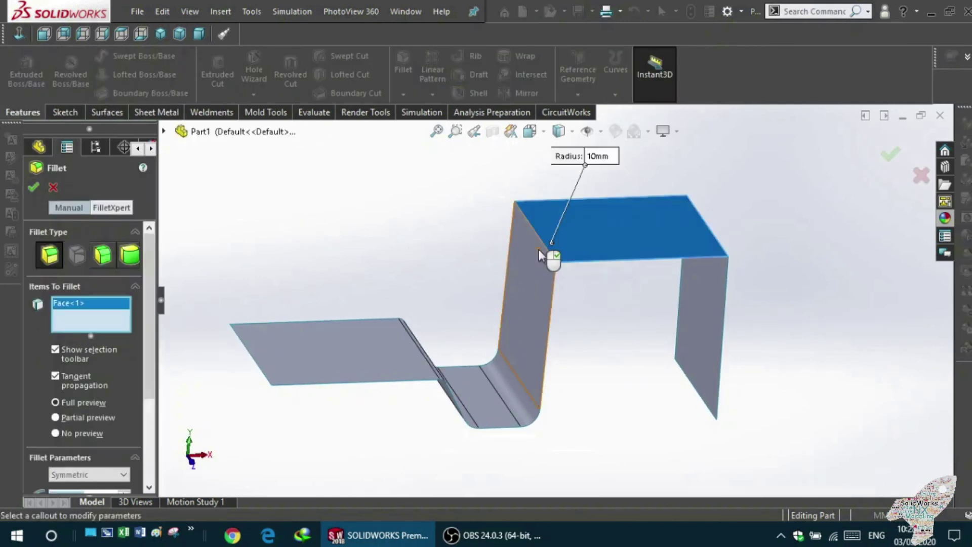
pyautogui.moveTo(535, 253)
pyautogui.mouseDown(button='middle')
pyautogui.moveTo(412, 216)
pyautogui.moveTo(303, 226)
pyautogui.moveTo(368, 280)
pyautogui.mouseUp(button='middle')
pyautogui.press('Escape')
# Step: Thicken Surface-Extrude1 by 10 mm into a solid plate
pyautogui.click(116, 111)
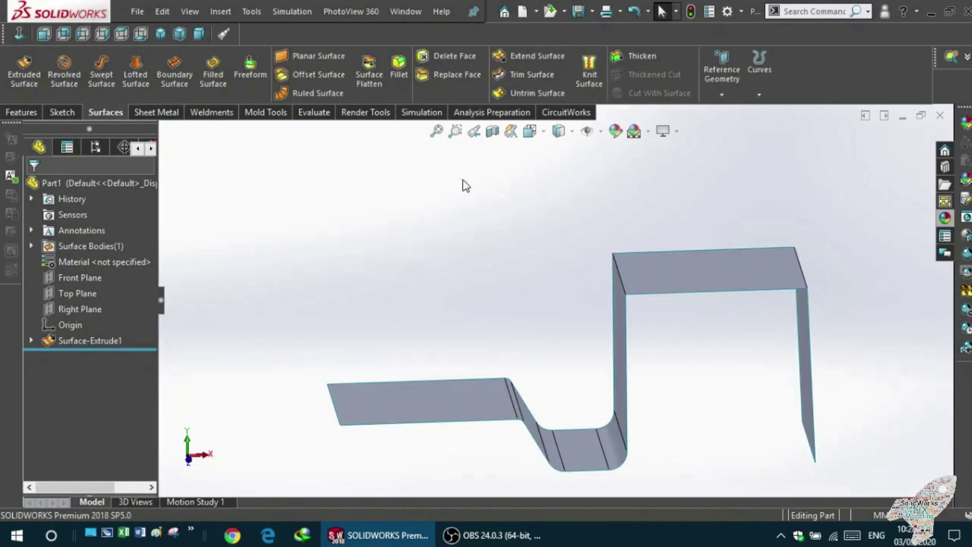
pyautogui.click(645, 57)
pyautogui.click(388, 402)
pyautogui.moveTo(516, 478)
pyautogui.mouseDown(button='middle')
pyautogui.moveTo(495, 368)
pyautogui.moveTo(511, 353)
pyautogui.mouseUp(button='middle')
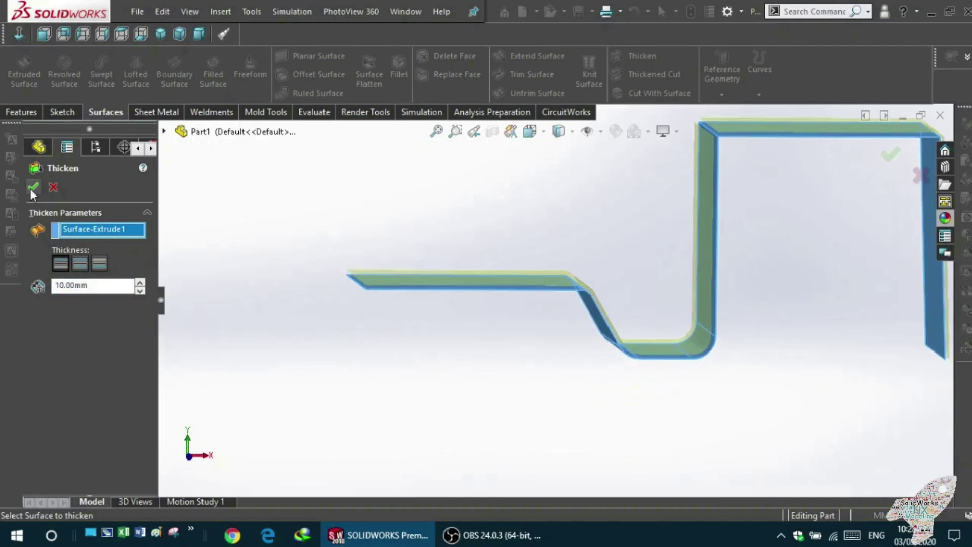
pyautogui.click(32, 188)
pyautogui.moveTo(384, 343); pyautogui.dragTo(382, 382, button='middle')
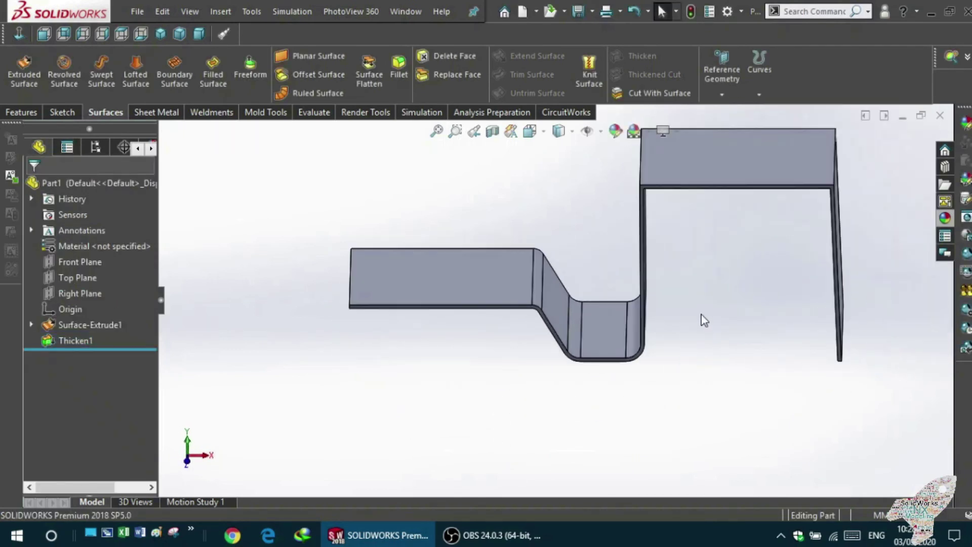
pyautogui.scroll(2, 607, 170)
pyautogui.scroll(-3, 553, 269)
pyautogui.moveTo(554, 269); pyautogui.dragTo(536, 233, button='middle')
pyautogui.click(22, 112)
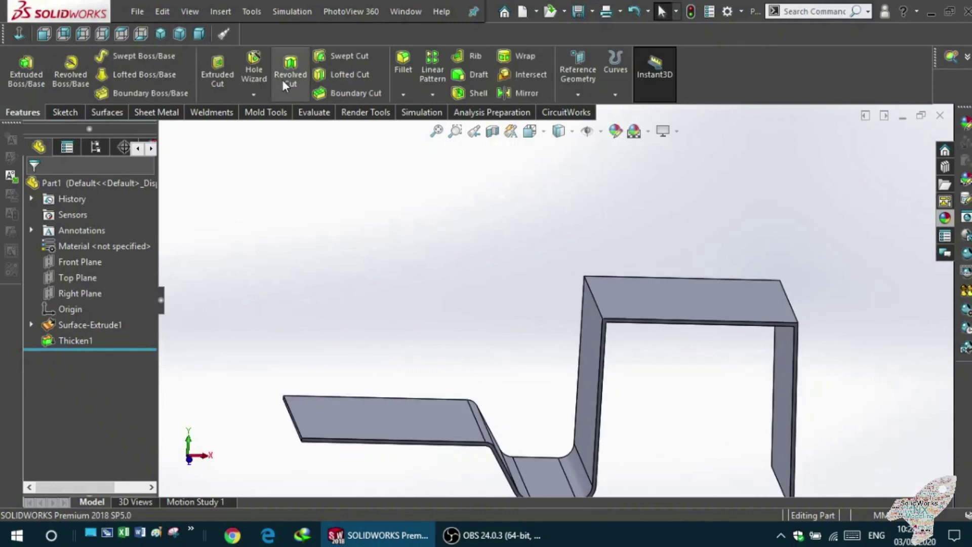
# Step: Fillet the inner bend edge with a 20 mm radius
pyautogui.click(405, 70)
pyautogui.click(593, 311)
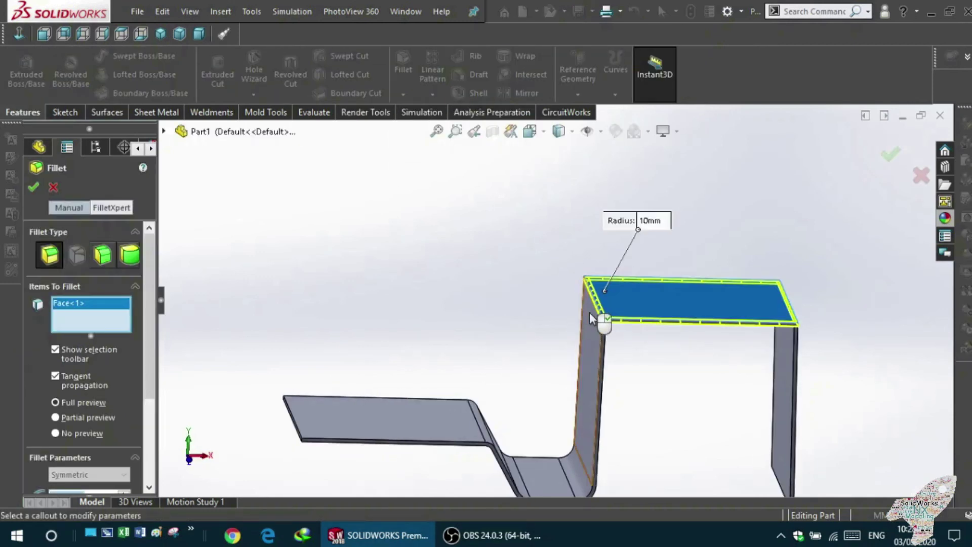
pyautogui.press('Escape')
pyautogui.click(590, 283)
pyautogui.scroll(-2, 595, 370)
pyautogui.scroll(-3, 595, 369)
pyautogui.scroll(2, 645, 365)
pyautogui.scroll(2, 640, 347)
pyautogui.scroll(-3, 74, 401)
pyautogui.write('20')
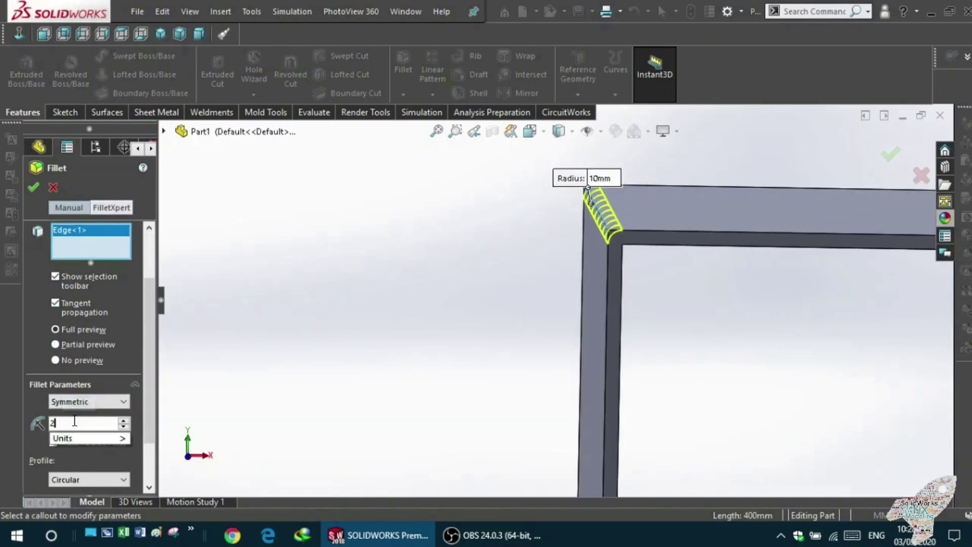
pyautogui.press('Return')
pyautogui.click(33, 187)
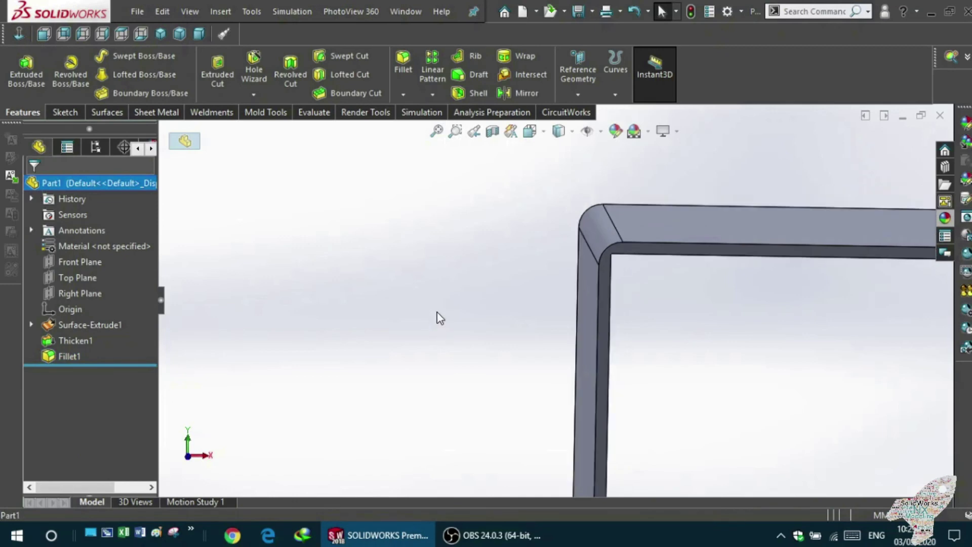
# Step: Add a second 20 mm fillet on the top front edge
pyautogui.moveTo(439, 317); pyautogui.dragTo(581, 421, button='middle')
pyautogui.click(395, 73)
pyautogui.click(465, 197)
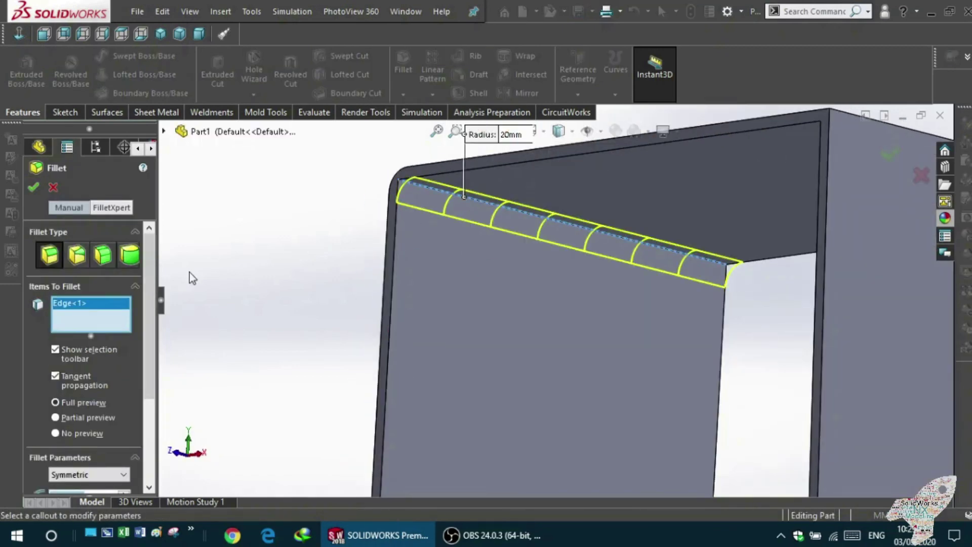
pyautogui.press('Return')
# Step: Fillet both top beam edges at 20 mm as the third fillet
pyautogui.moveTo(465, 197)
pyautogui.mouseDown(button='middle')
pyautogui.moveTo(436, 339)
pyautogui.moveTo(582, 299)
pyautogui.moveTo(747, 224)
pyautogui.mouseUp(button='middle')
pyautogui.scroll(-5, 747, 224)
pyautogui.press('Return')
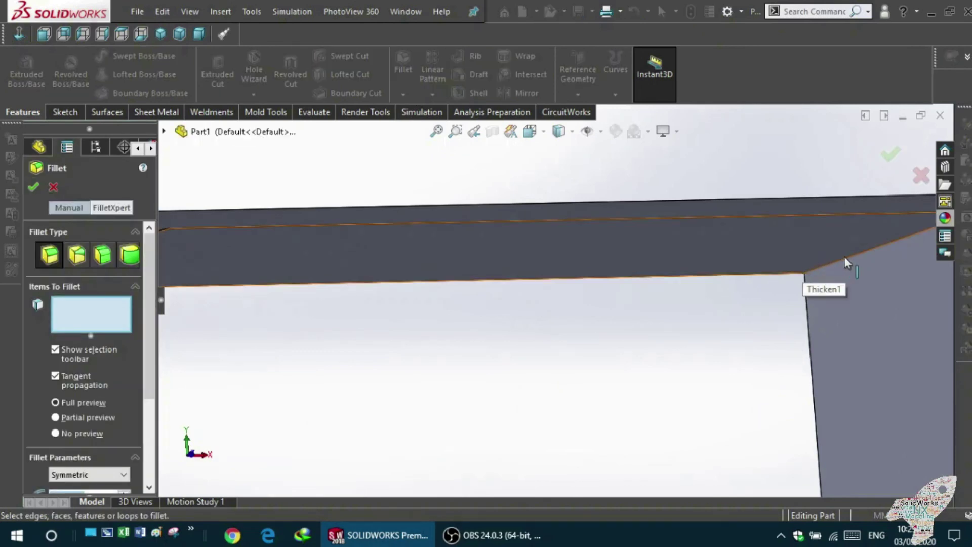
pyautogui.click(847, 259)
pyautogui.scroll(5, 726, 359)
pyautogui.click(759, 266)
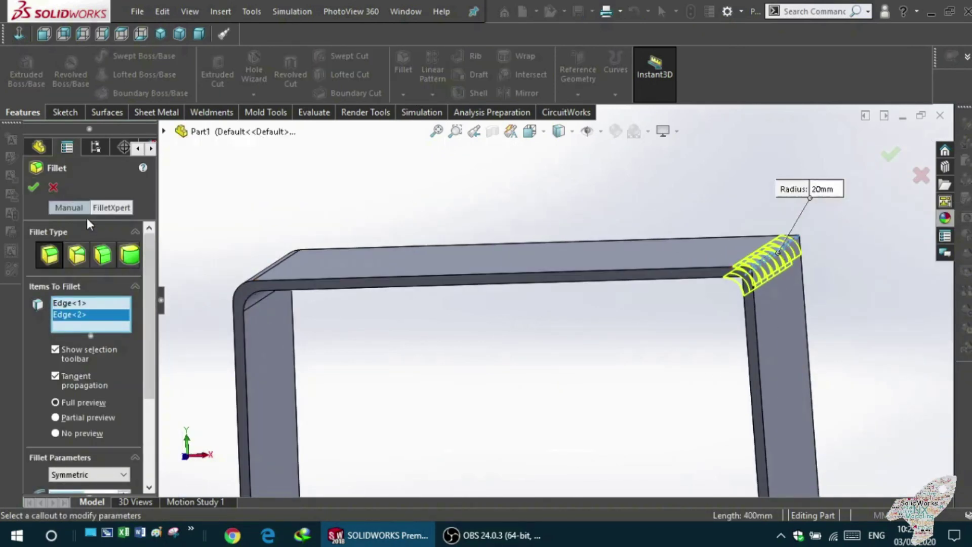
pyautogui.click(32, 188)
pyautogui.scroll(5, 445, 375)
pyautogui.moveTo(445, 375)
pyautogui.mouseDown(button='middle')
pyautogui.moveTo(478, 451)
pyautogui.moveTo(375, 337)
pyautogui.mouseUp(button='middle')
pyautogui.scroll(-5, 394, 352)
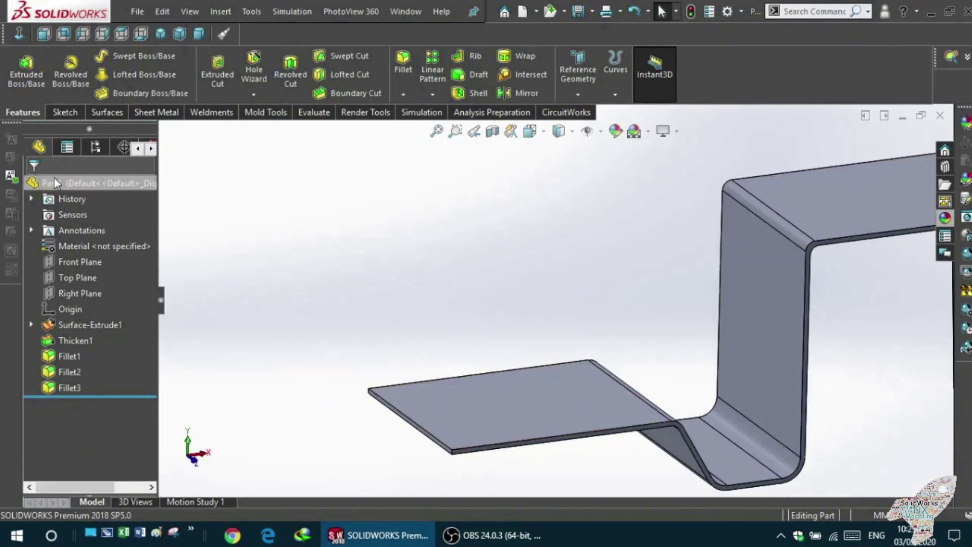
pyautogui.click(522, 395)
# Step: Sketch a vertical centre-point straight slot on the lower plate
pyautogui.click(602, 369)
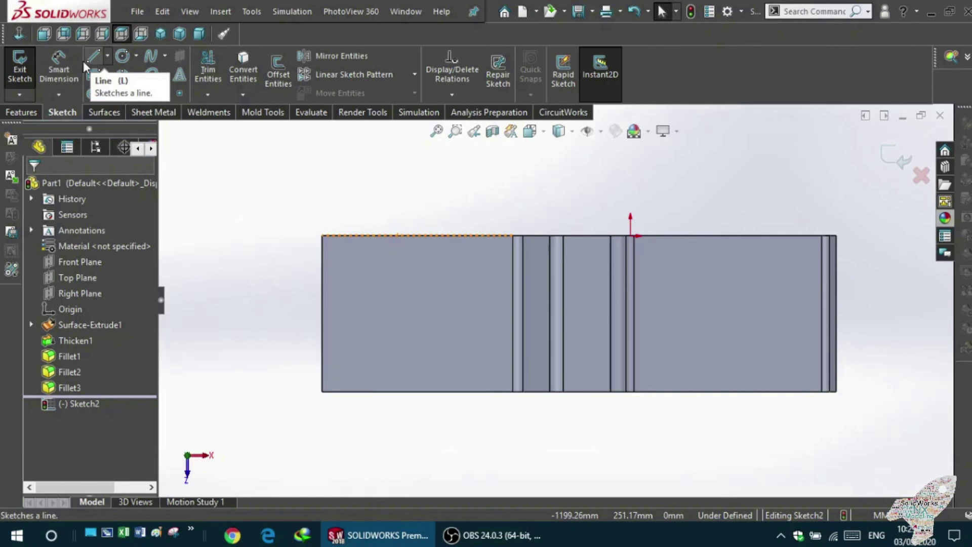
pyautogui.click(94, 93)
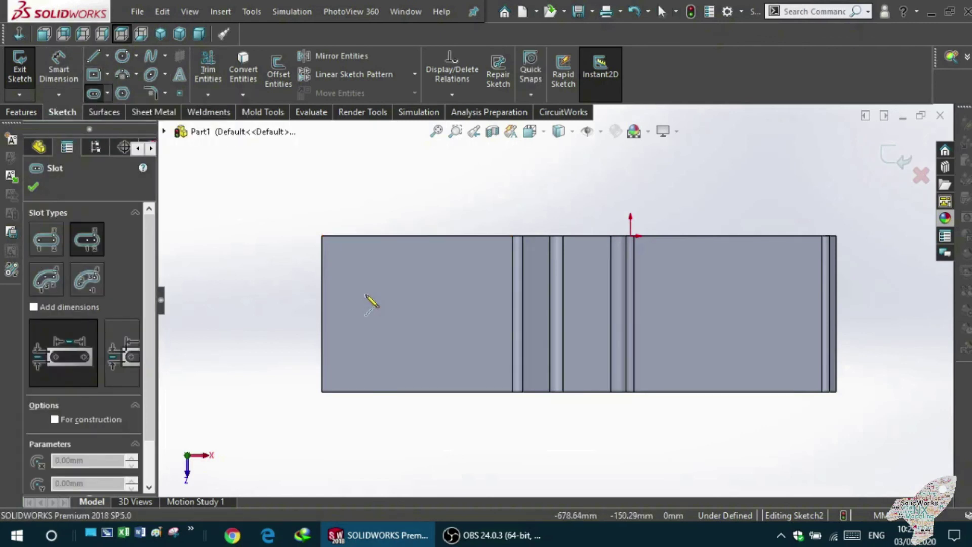
pyautogui.press('Escape')
pyautogui.click(93, 93)
pyautogui.click(365, 314)
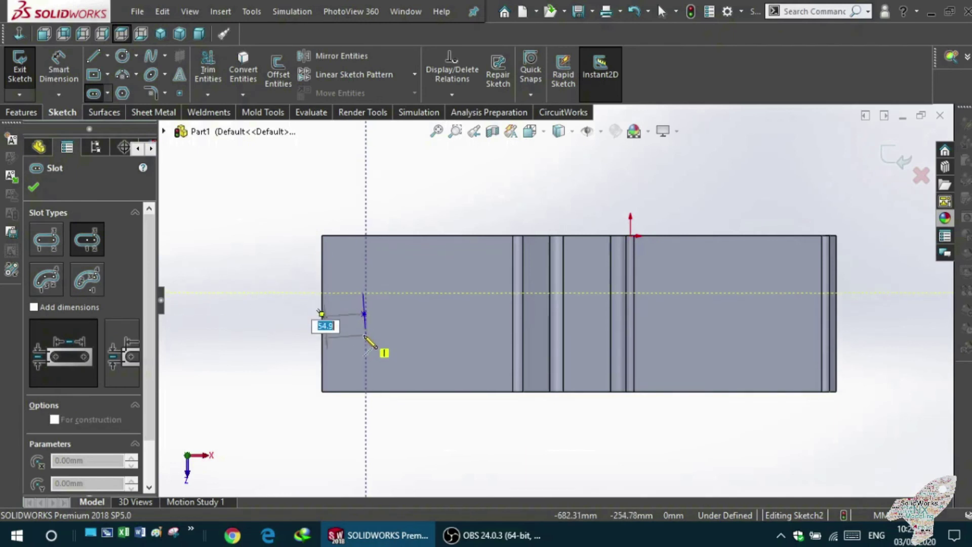
pyautogui.scroll(-3, 395, 324)
pyautogui.scroll(-2, 450, 304)
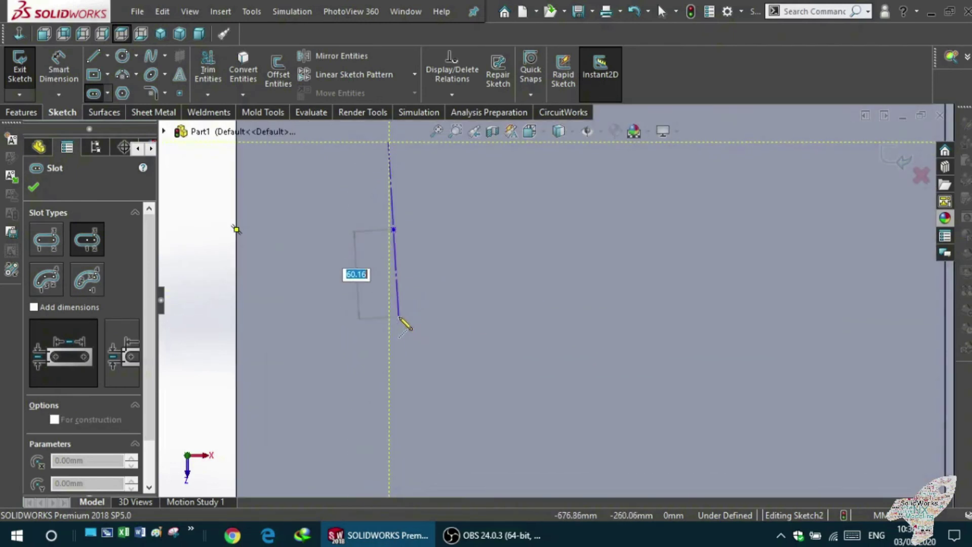
pyautogui.press('Escape')
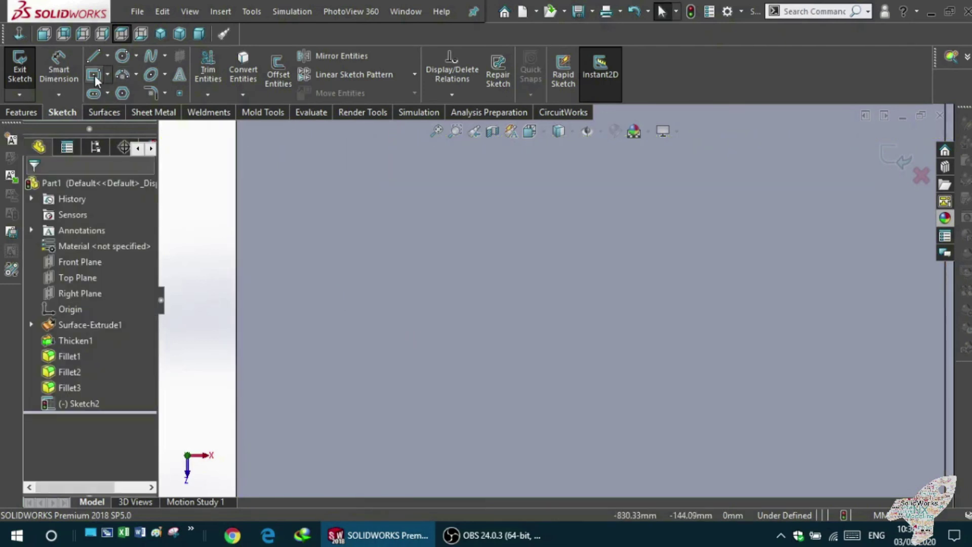
pyautogui.click(93, 94)
pyautogui.scroll(2, 370, 259)
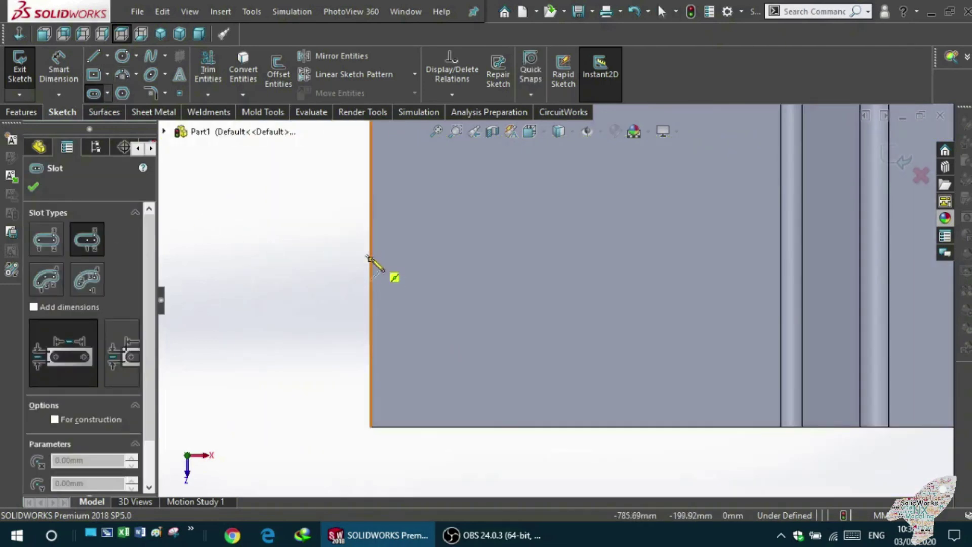
pyautogui.click(452, 259)
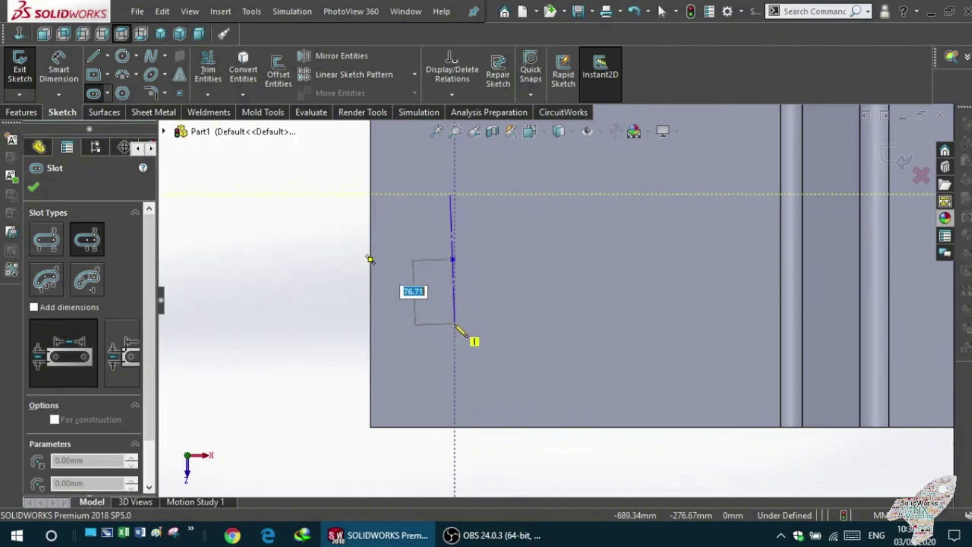
pyautogui.click(453, 323)
pyautogui.click(423, 318)
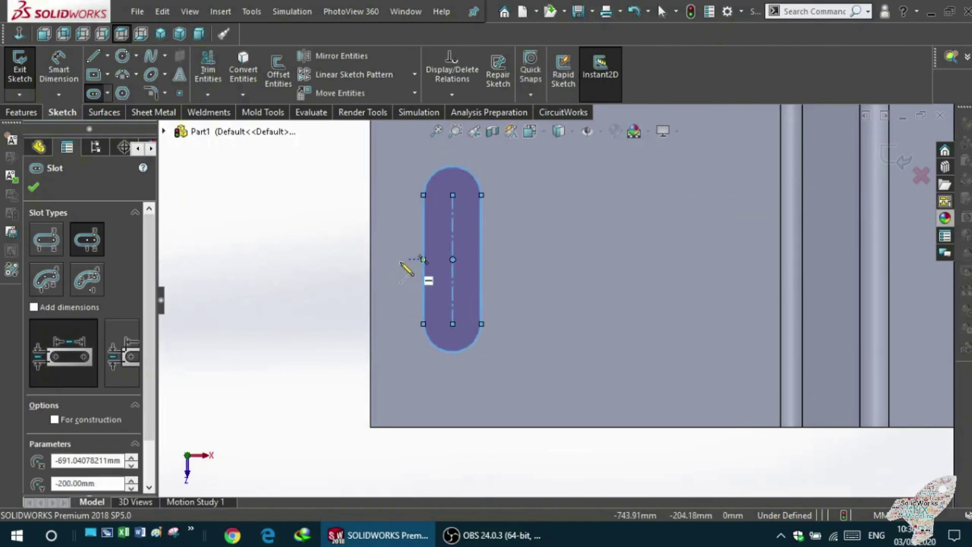
pyautogui.press('Escape')
pyautogui.press('z')
pyautogui.scroll(-2, 271, 193)
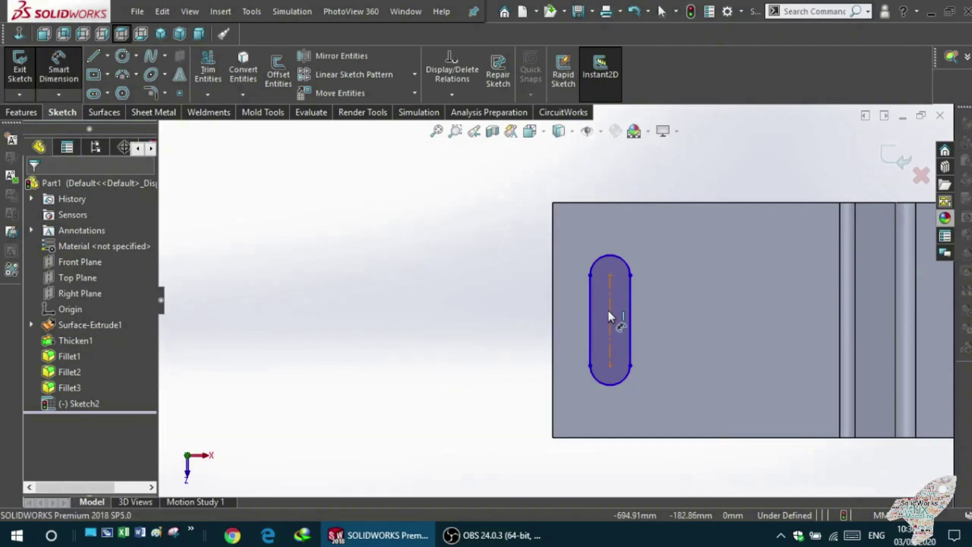
# Step: Dimension the slot length at 150 and the top end arc at R20
pyautogui.click(590, 317)
pyautogui.click(527, 319)
pyautogui.write('150')
pyautogui.press('Return')
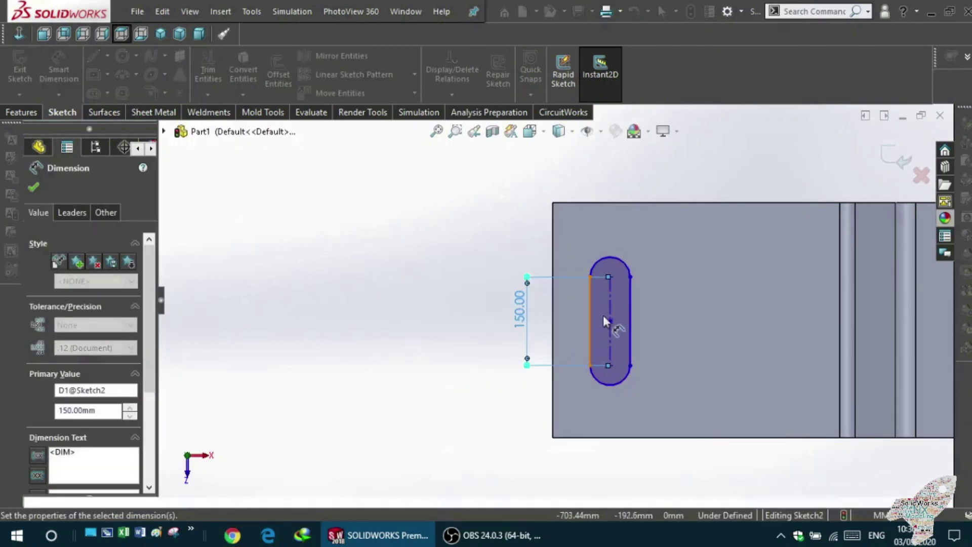
pyautogui.scroll(-4, 643, 276)
pyautogui.click(571, 239)
pyautogui.click(581, 186)
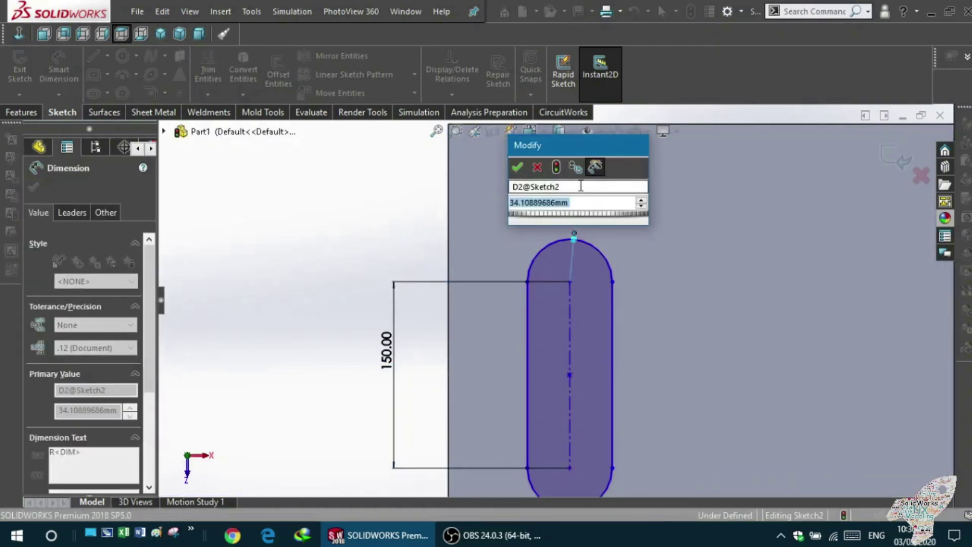
pyautogui.write('20')
pyautogui.press('Return')
pyautogui.scroll(2, 527, 284)
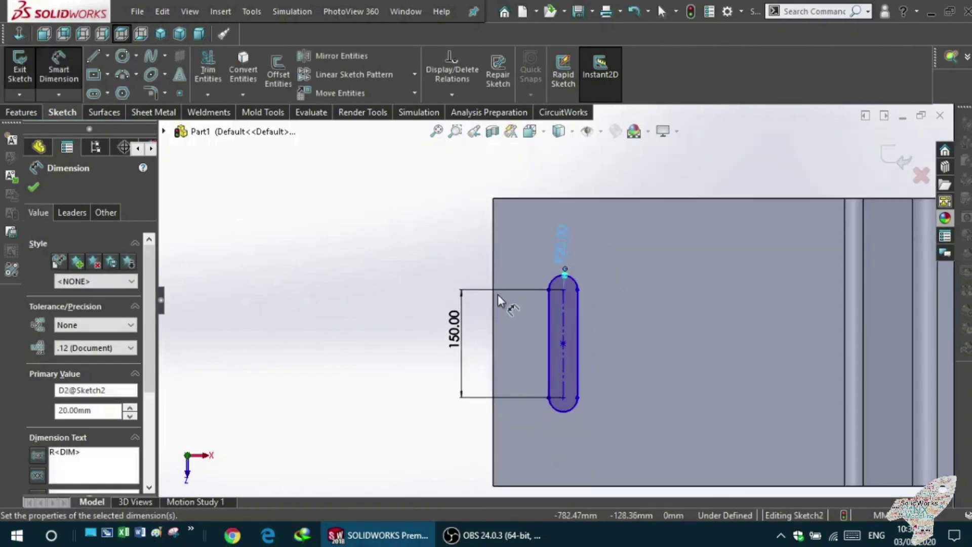
# Step: Change the slot length to 100 and give the bottom end arc R20
pyautogui.doubleClick(453, 339)
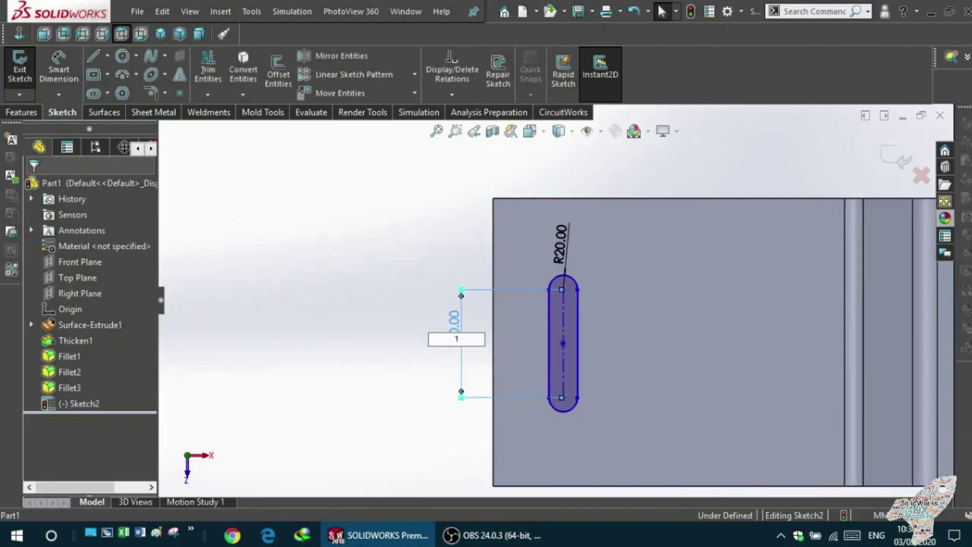
pyautogui.write('00')
pyautogui.press('Return')
pyautogui.scroll(2, 436, 341)
pyautogui.scroll(-2, 534, 342)
pyautogui.scroll(-2, 542, 317)
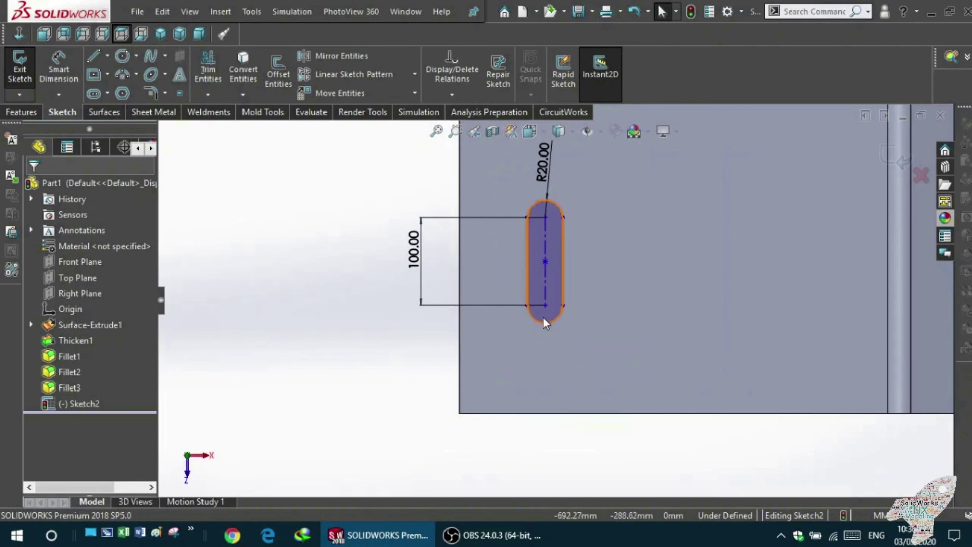
pyautogui.click(59, 66)
pyautogui.click(554, 320)
pyautogui.click(442, 357)
pyautogui.click(568, 285)
pyautogui.click(529, 260)
pyautogui.press('Escape')
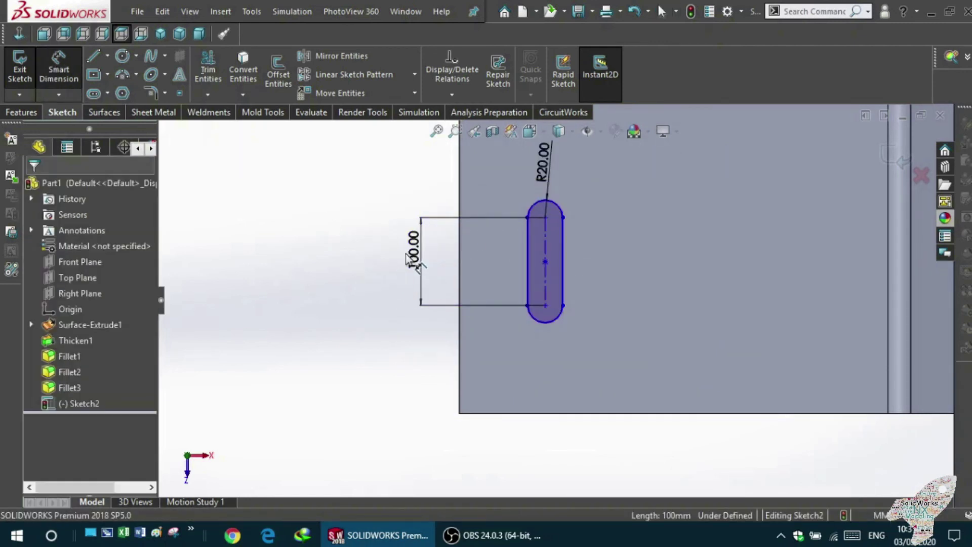
pyautogui.click(23, 112)
# Step: Cut the slot sketch through the lower flange with a Blind 400 mm extruded cut
pyautogui.click(217, 76)
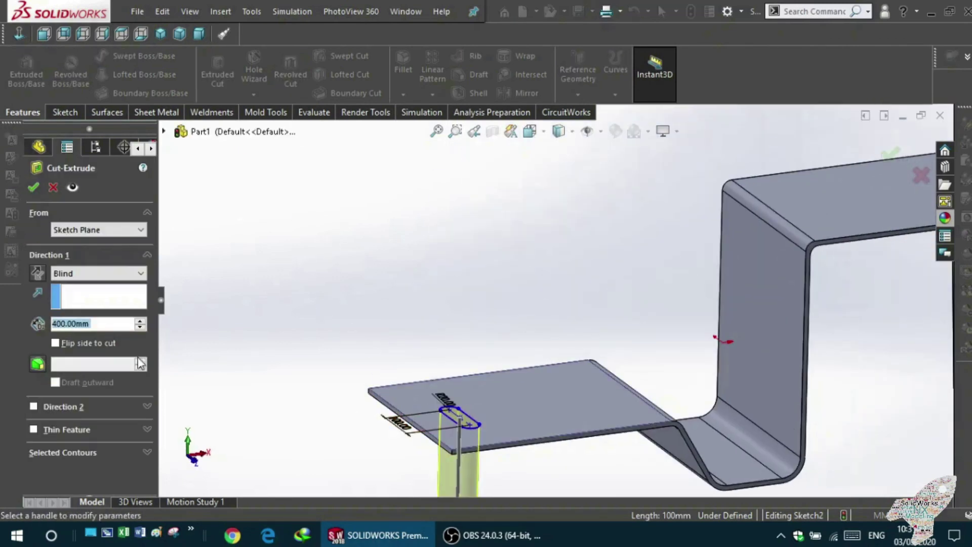
pyautogui.click(33, 188)
pyautogui.scroll(3, 462, 315)
pyautogui.moveTo(463, 314)
pyautogui.mouseDown(button='middle')
pyautogui.moveTo(612, 248)
pyautogui.moveTo(536, 348)
pyautogui.mouseUp(button='middle')
pyautogui.click(536, 347)
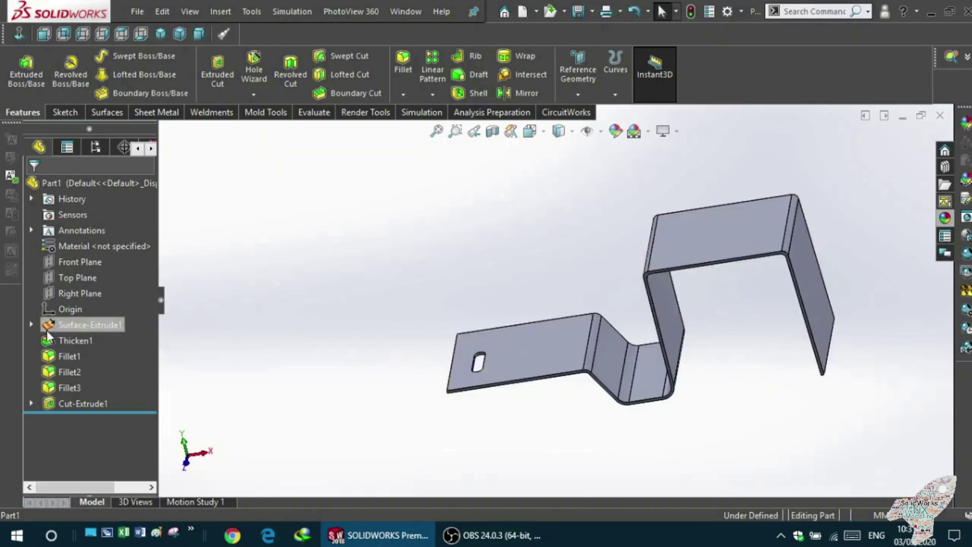
pyautogui.click(31, 325)
pyautogui.click(94, 340)
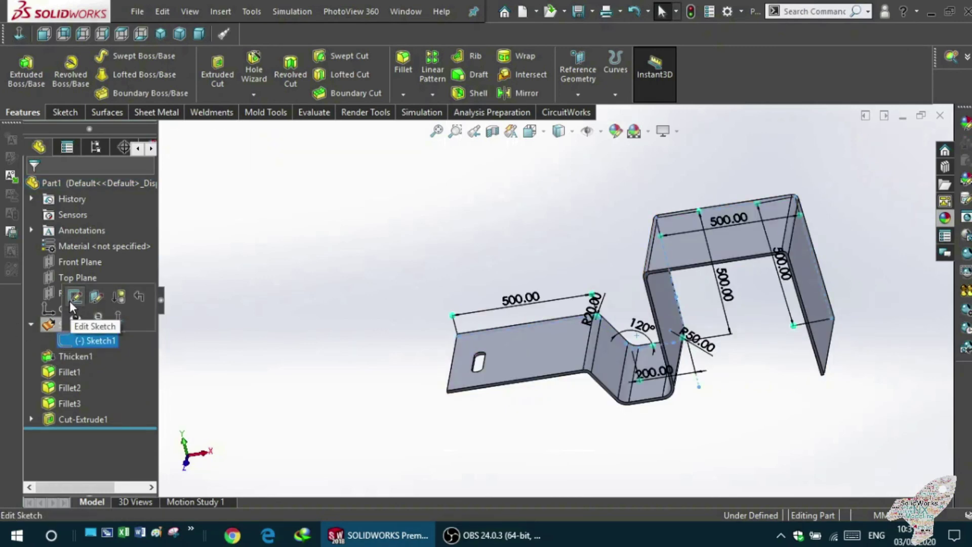
# Step: Change Sketch1's flat leg length from 500 to 350 mm and rebuild the part
pyautogui.click(69, 302)
pyautogui.doubleClick(372, 217)
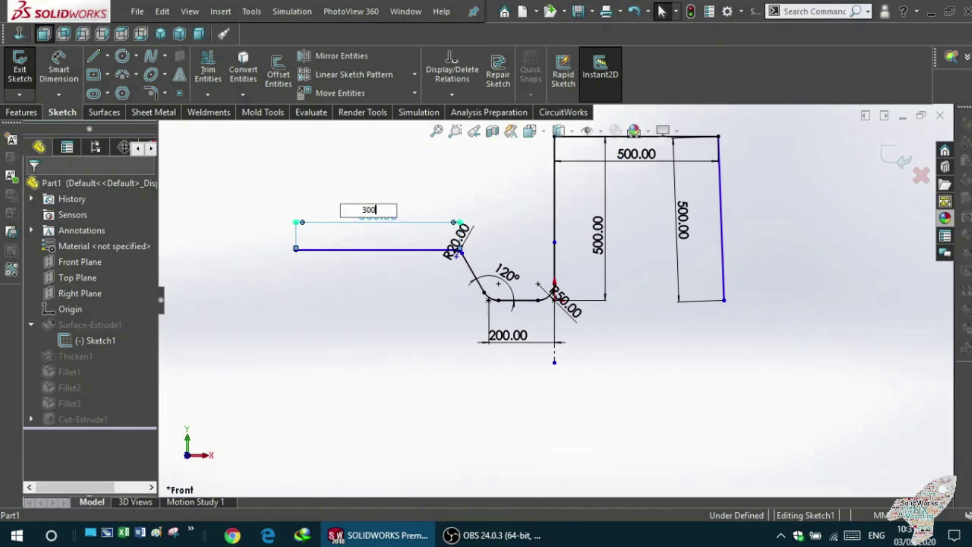
pyautogui.write('0')
pyautogui.press('Return')
pyautogui.scroll(3, 498, 277)
pyautogui.scroll(-5, 498, 277)
pyautogui.scroll(-1, 432, 276)
pyautogui.doubleClick(371, 208)
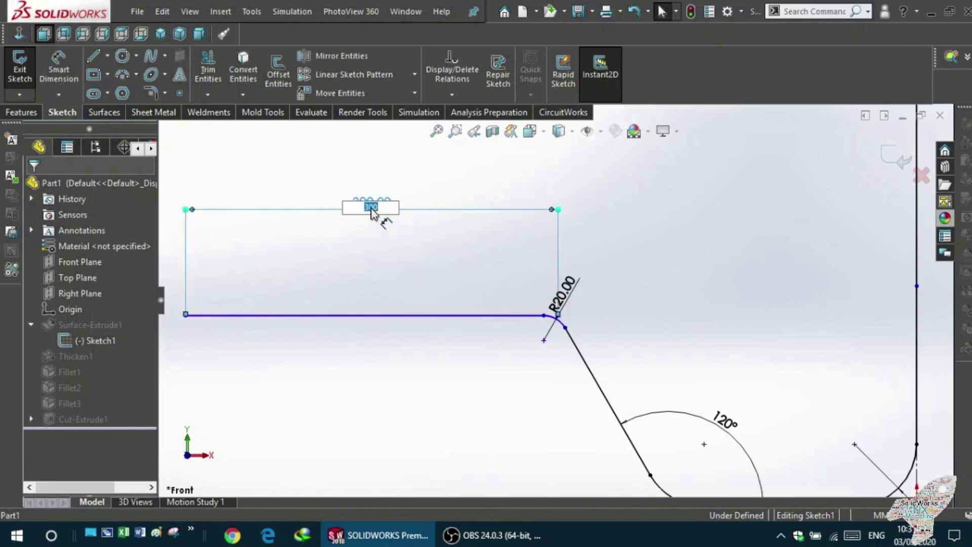
pyautogui.write('0')
pyautogui.press('Return')
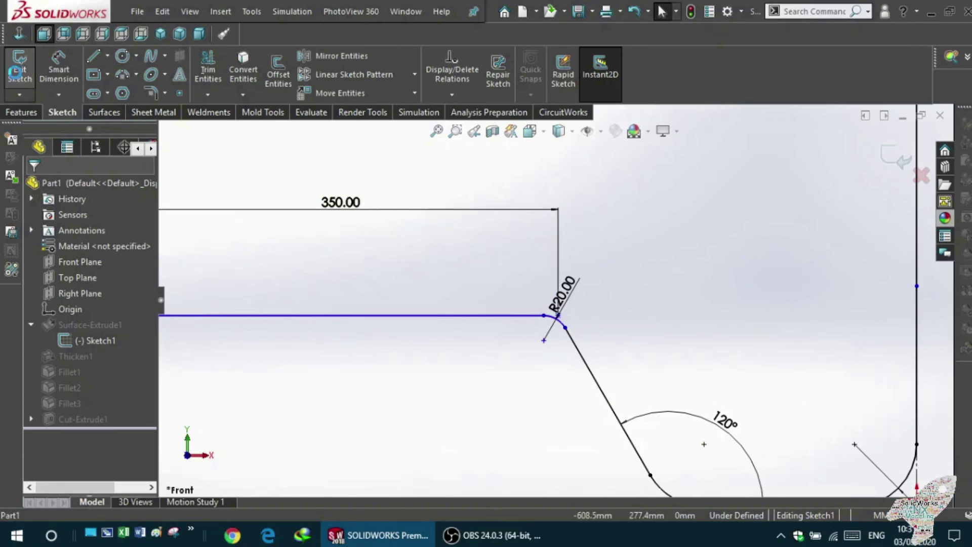
pyautogui.click(16, 78)
pyautogui.click(444, 122)
pyautogui.moveTo(429, 195); pyautogui.dragTo(408, 274, button='middle')
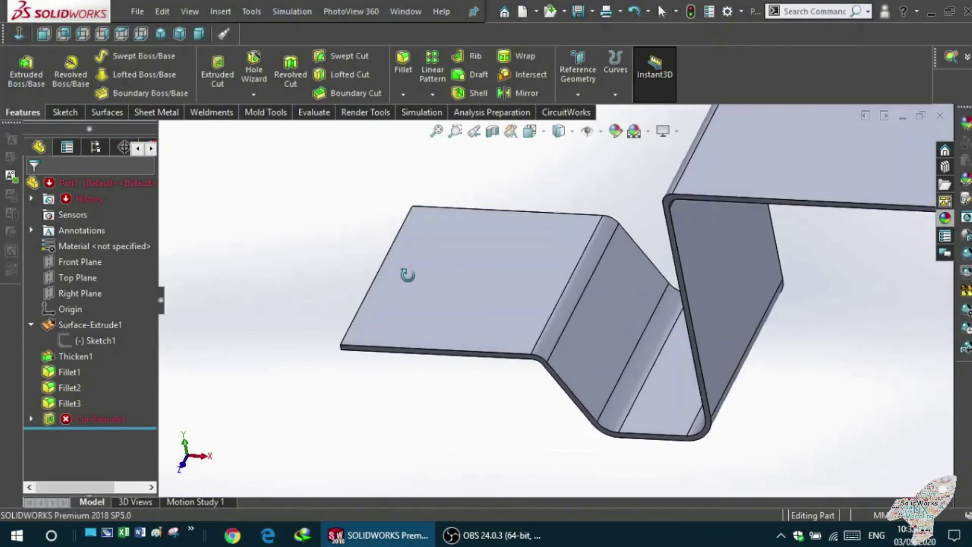
# Step: Delete the failed Cut-Extrude1 and move the slot sketch onto the shortened flat end
pyautogui.rightClick(102, 419)
pyautogui.click(143, 346)
pyautogui.press('Return')
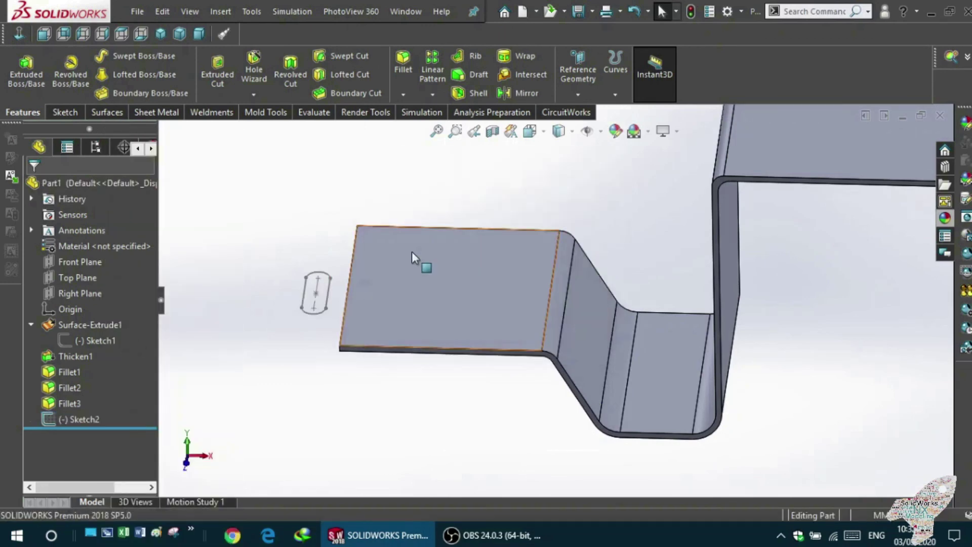
pyautogui.doubleClick(309, 292)
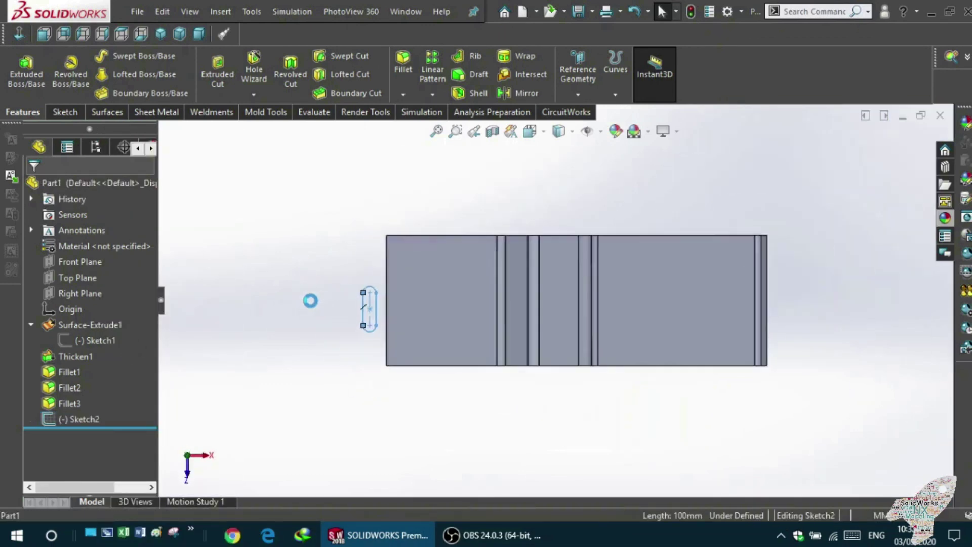
pyautogui.scroll(-3, 429, 299)
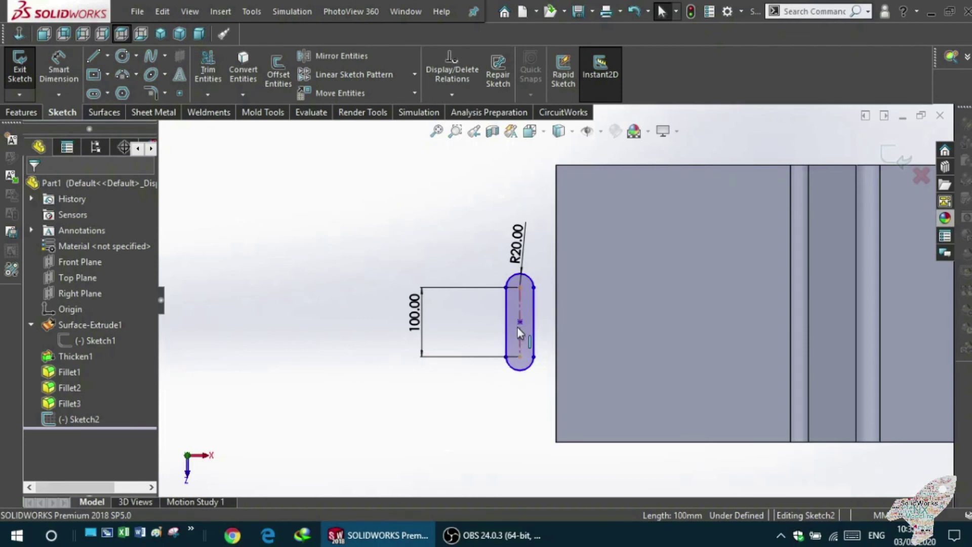
pyautogui.moveTo(520, 324); pyautogui.dragTo(613, 317)
pyautogui.click(464, 289)
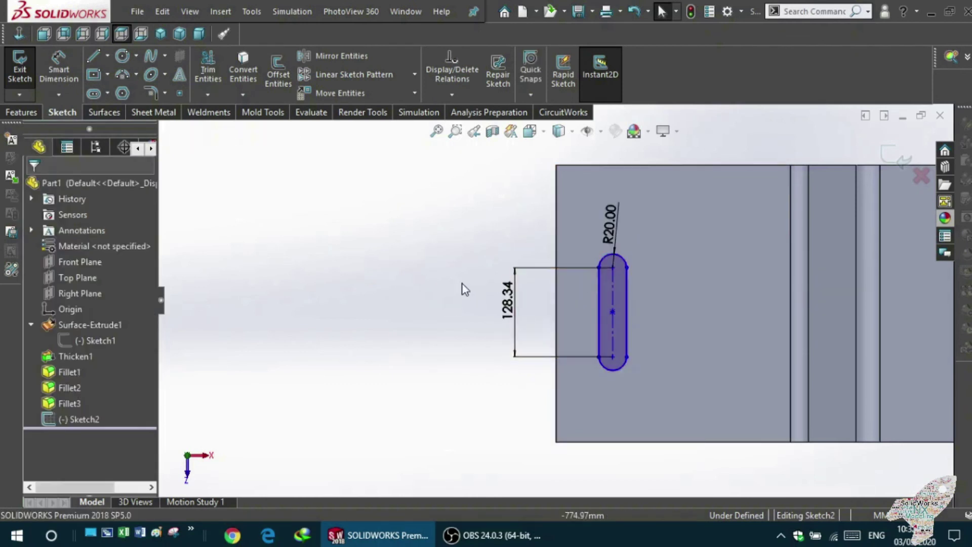
# Step: Locate the slot centre 200 mm from the flat end's top edge
pyautogui.click(107, 55)
pyautogui.click(127, 72)
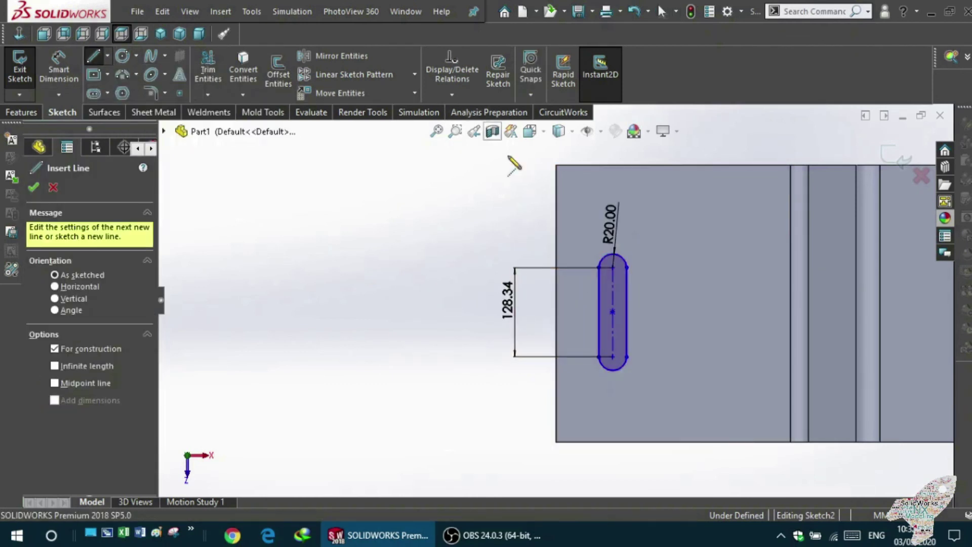
pyautogui.moveTo(490, 241); pyautogui.dragTo(495, 213, button='right')
pyautogui.click(555, 208)
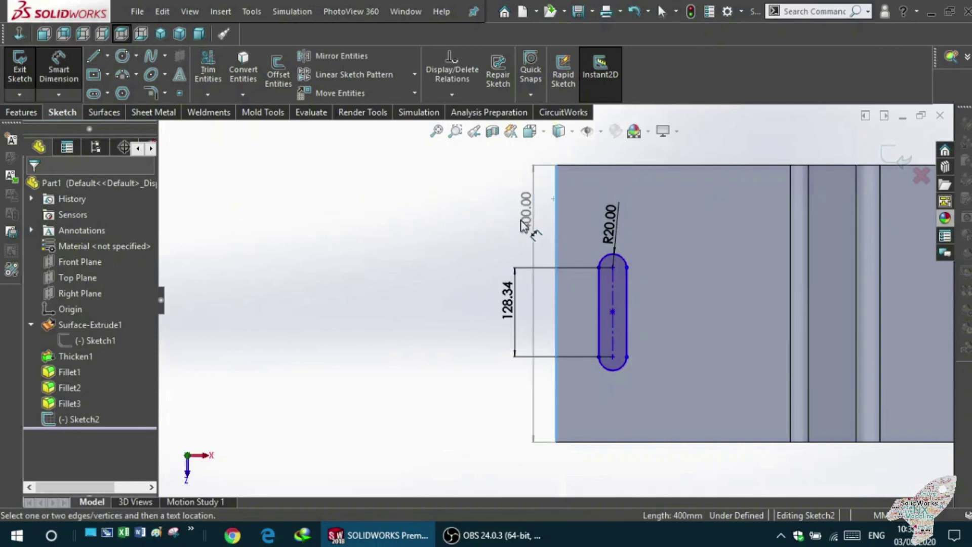
pyautogui.press('Escape')
pyautogui.press('Escape')
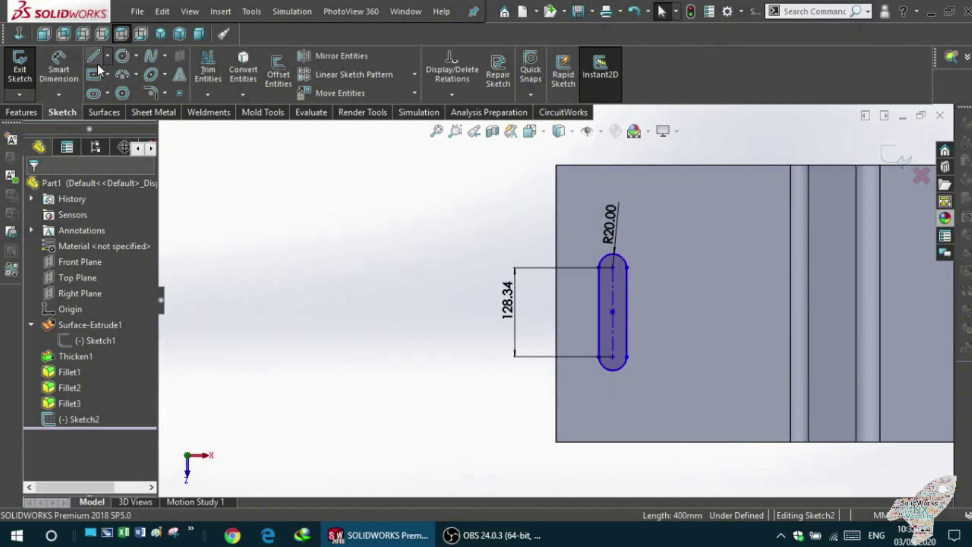
pyautogui.click(77, 82)
pyautogui.click(613, 311)
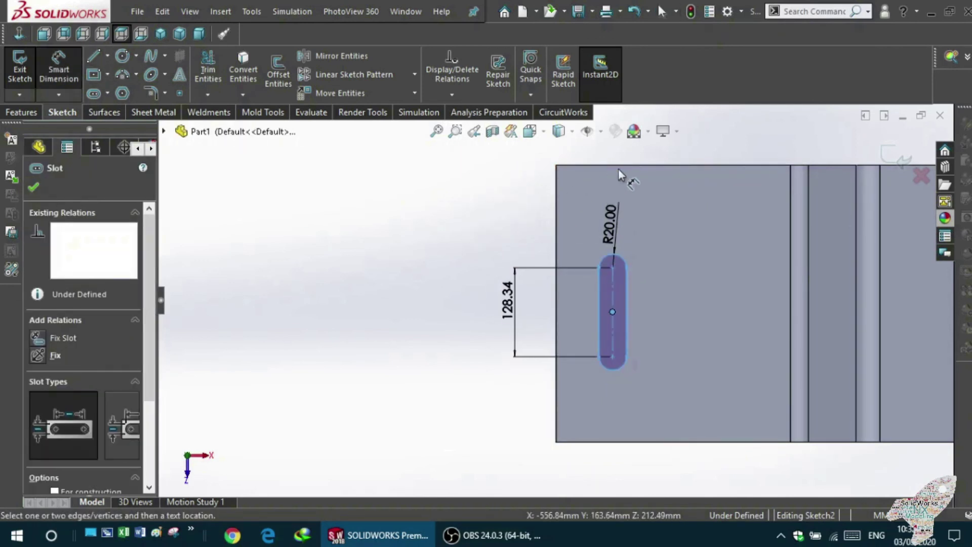
pyautogui.click(620, 166)
pyautogui.click(502, 202)
pyautogui.write('200')
pyautogui.press('Return')
pyautogui.press('Escape')
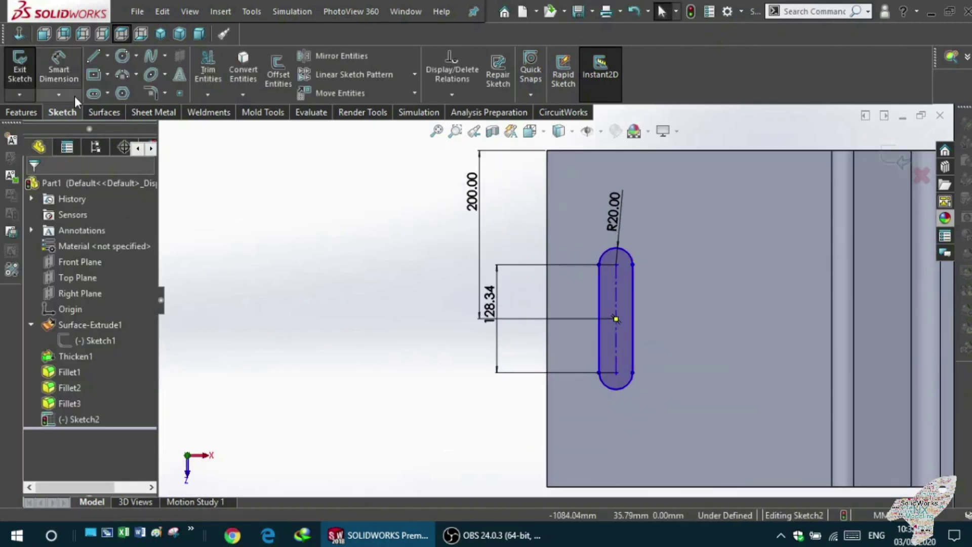
# Step: Set the slot length to 100 and cut it through the flat leg as Cut-Extrude2
pyautogui.click(36, 110)
pyautogui.doubleClick(496, 309)
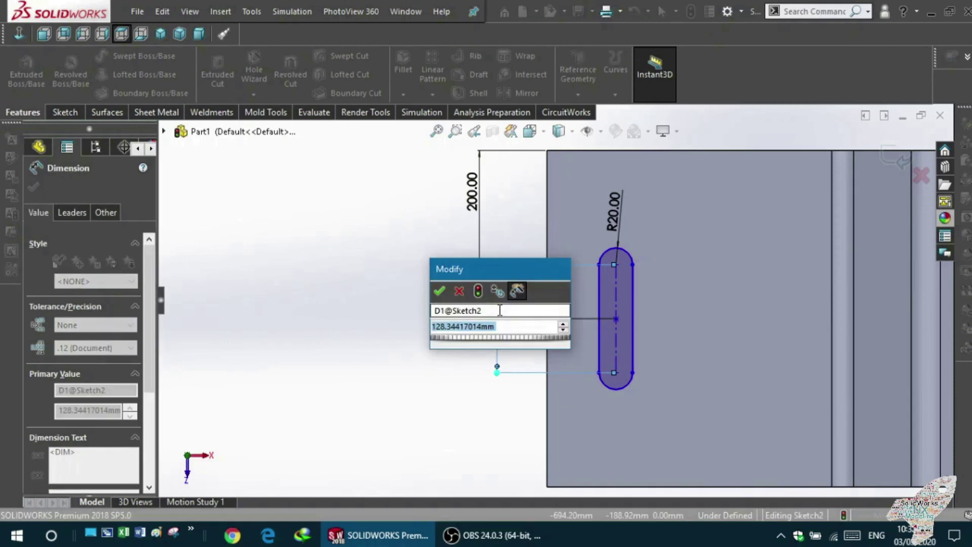
pyautogui.write('100')
pyautogui.press('Return')
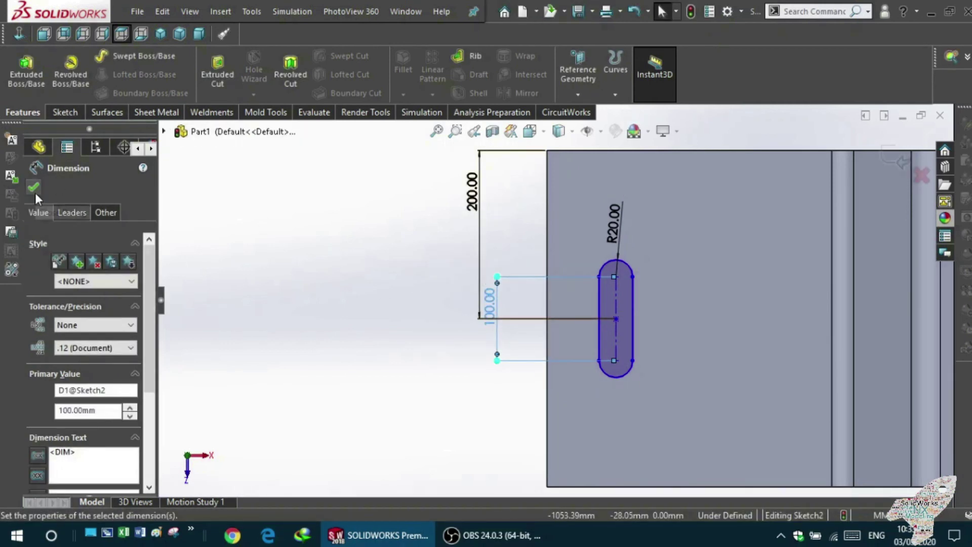
pyautogui.click(34, 188)
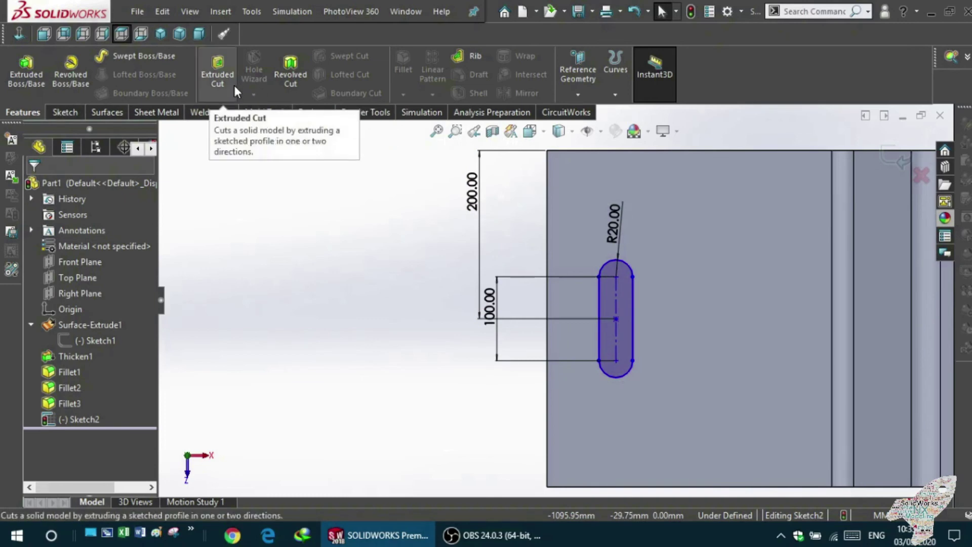
pyautogui.click(217, 78)
pyautogui.press('Return')
pyautogui.moveTo(330, 234)
pyautogui.mouseDown(button='middle')
pyautogui.moveTo(536, 211)
pyautogui.moveTo(612, 240)
pyautogui.moveTo(571, 207)
pyautogui.moveTo(719, 228)
pyautogui.moveTo(625, 210)
pyautogui.moveTo(694, 360)
pyautogui.moveTo(686, 347)
pyautogui.moveTo(719, 303)
pyautogui.mouseUp(button='middle')
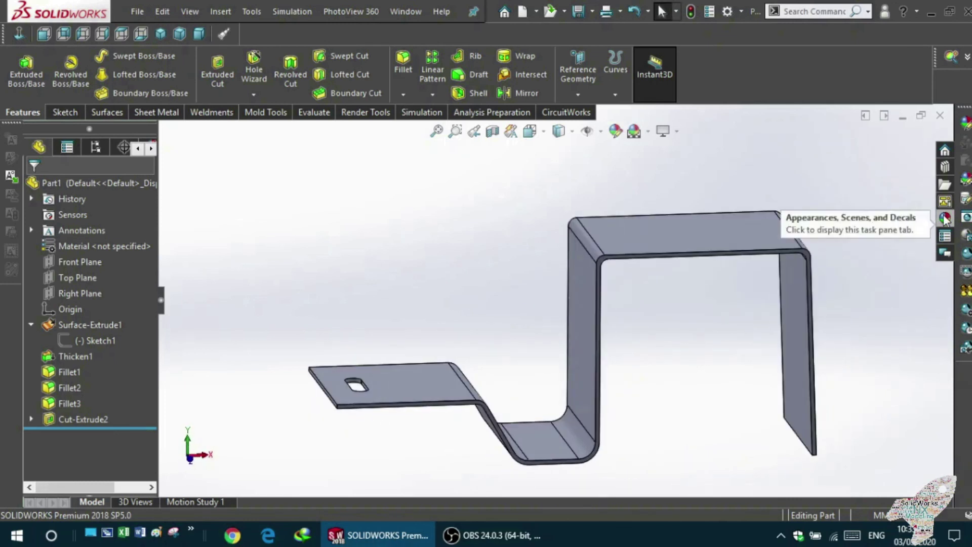
# Step: Apply the Organic > Wood 'Polished maple' appearance to the whole part
pyautogui.click(945, 217)
pyautogui.click(726, 159)
pyautogui.scroll(-2, 793, 243)
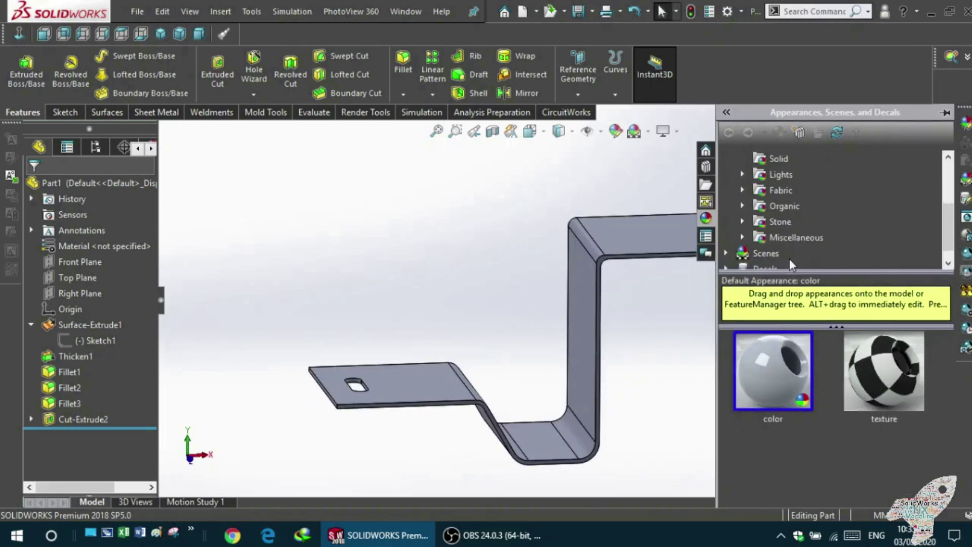
pyautogui.scroll(1, 786, 250)
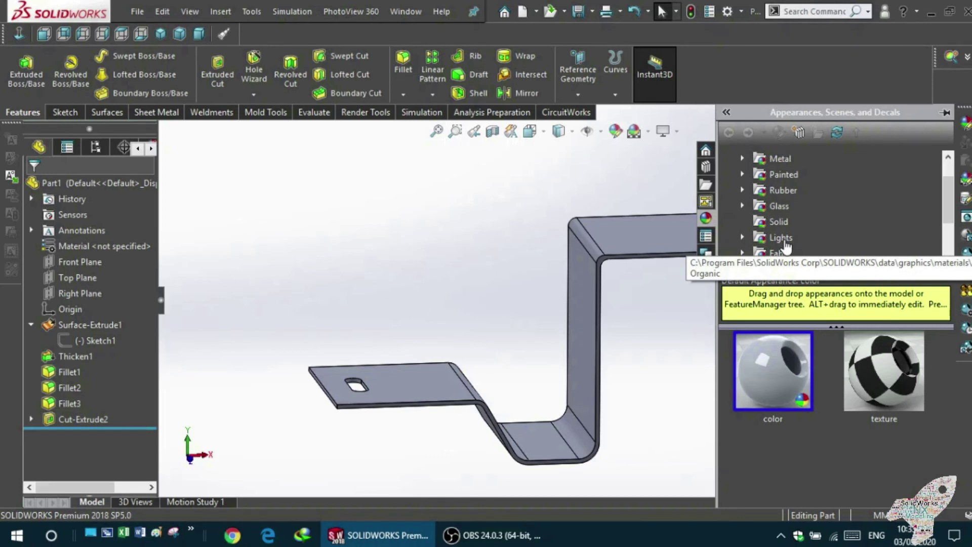
pyautogui.scroll(-2, 787, 247)
pyautogui.scroll(-2, 786, 247)
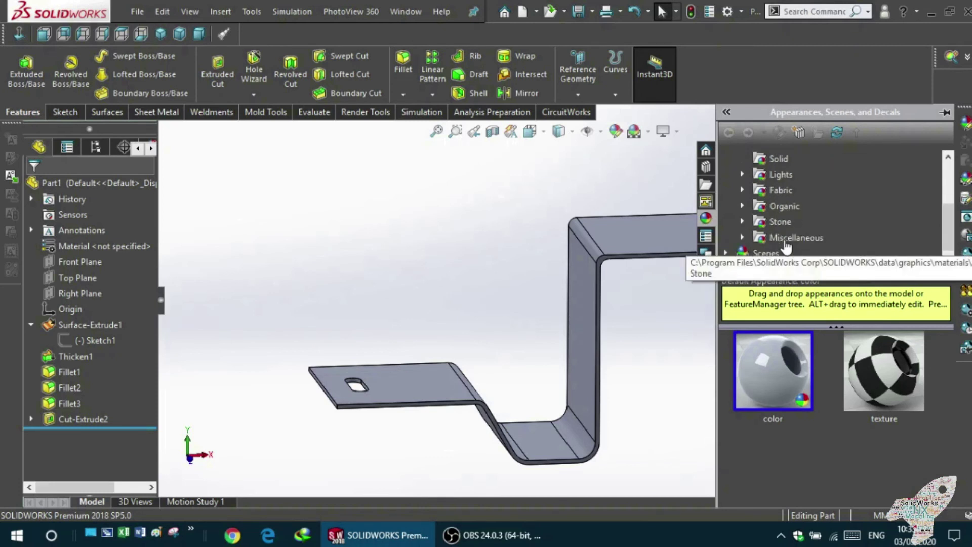
pyautogui.scroll(1, 753, 223)
pyautogui.click(744, 223)
pyautogui.click(792, 174)
pyautogui.scroll(1, 853, 404)
pyautogui.moveTo(843, 417); pyautogui.dragTo(615, 242)
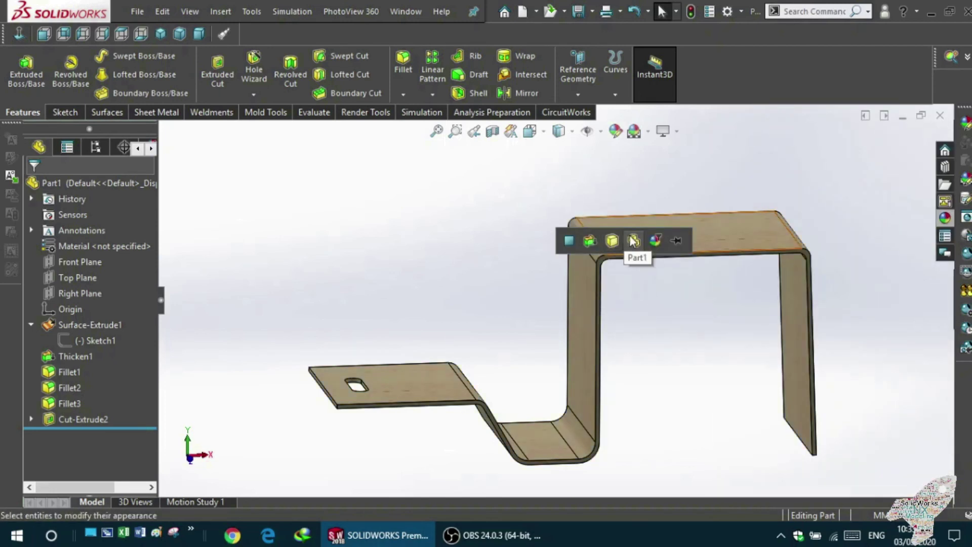
pyautogui.click(612, 241)
pyautogui.scroll(-3, 586, 297)
pyautogui.moveTo(490, 308)
pyautogui.mouseDown(button='middle')
pyautogui.moveTo(506, 376)
pyautogui.moveTo(512, 310)
pyautogui.moveTo(663, 378)
pyautogui.moveTo(608, 299)
pyautogui.moveTo(710, 353)
pyautogui.moveTo(628, 336)
pyautogui.moveTo(643, 302)
pyautogui.moveTo(658, 314)
pyautogui.moveTo(629, 304)
pyautogui.moveTo(612, 445)
pyautogui.moveTo(636, 408)
pyautogui.moveTo(617, 410)
pyautogui.moveTo(572, 355)
pyautogui.moveTo(627, 390)
pyautogui.moveTo(630, 425)
pyautogui.moveTo(634, 403)
pyautogui.moveTo(597, 402)
pyautogui.moveTo(613, 397)
pyautogui.moveTo(616, 374)
pyautogui.moveTo(562, 381)
pyautogui.moveTo(582, 427)
pyautogui.moveTo(600, 411)
pyautogui.moveTo(521, 330)
pyautogui.moveTo(450, 275)
pyautogui.moveTo(473, 328)
pyautogui.moveTo(449, 321)
pyautogui.moveTo(484, 365)
pyautogui.moveTo(568, 347)
pyautogui.moveTo(613, 328)
pyautogui.moveTo(575, 274)
pyautogui.moveTo(529, 376)
pyautogui.moveTo(497, 306)
pyautogui.mouseUp(button='middle')
pyautogui.scroll(-2, 497, 306)
# Step: Open Sketch1 and change the left leg's 500 dimension to 650
pyautogui.click(71, 340)
pyautogui.click(74, 297)
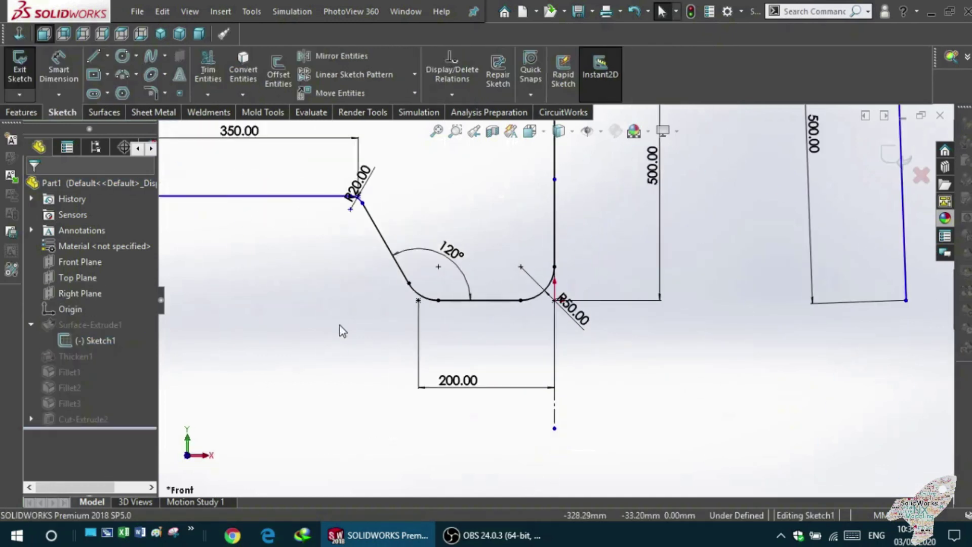
pyautogui.scroll(-2, 567, 241)
pyautogui.doubleClick(600, 273)
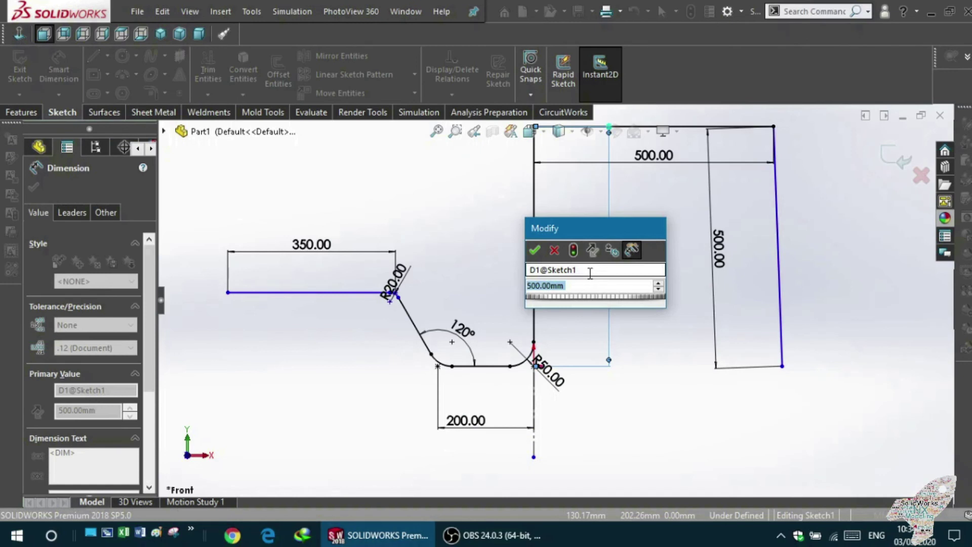
pyautogui.write('6')
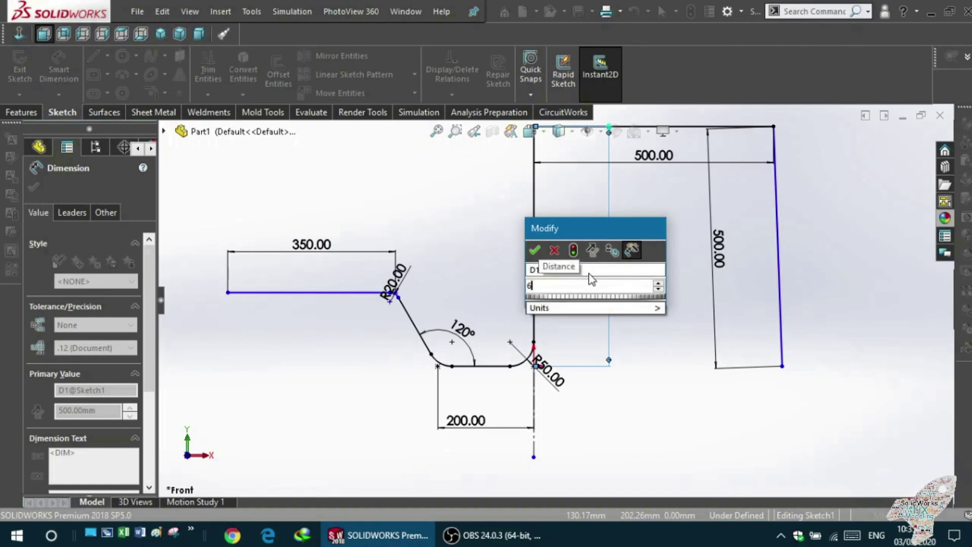
pyautogui.write('50')
pyautogui.press('Return')
# Step: Change the right leg's 500 dimension to 650 as well and rebuild
pyautogui.scroll(2, 646, 297)
pyautogui.scroll(-2, 627, 282)
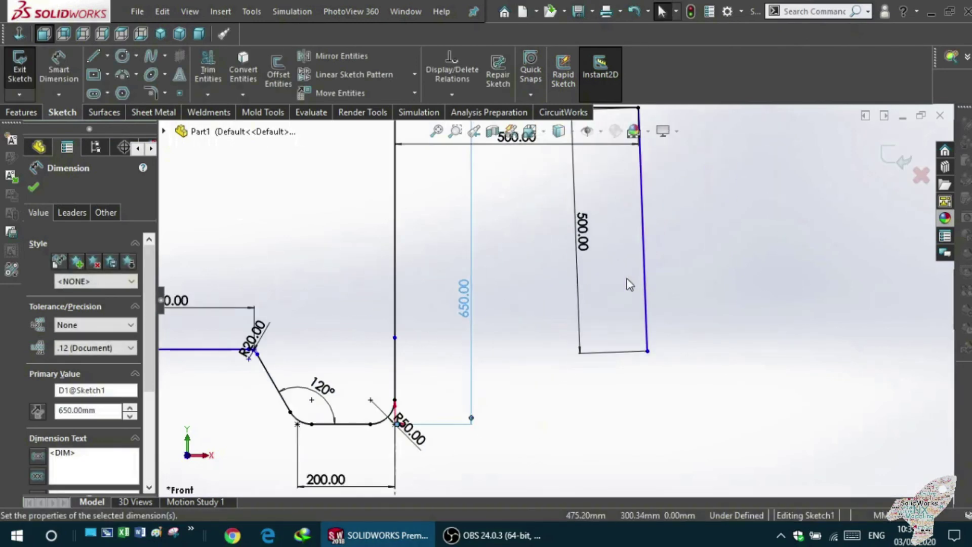
pyautogui.scroll(1, 603, 252)
pyautogui.click(615, 270)
pyautogui.click(56, 356)
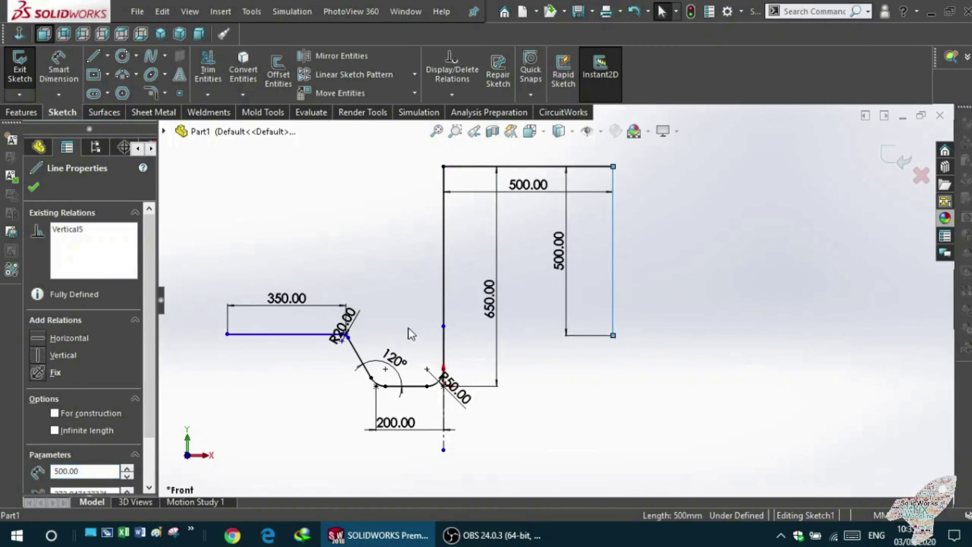
pyautogui.doubleClick(569, 283)
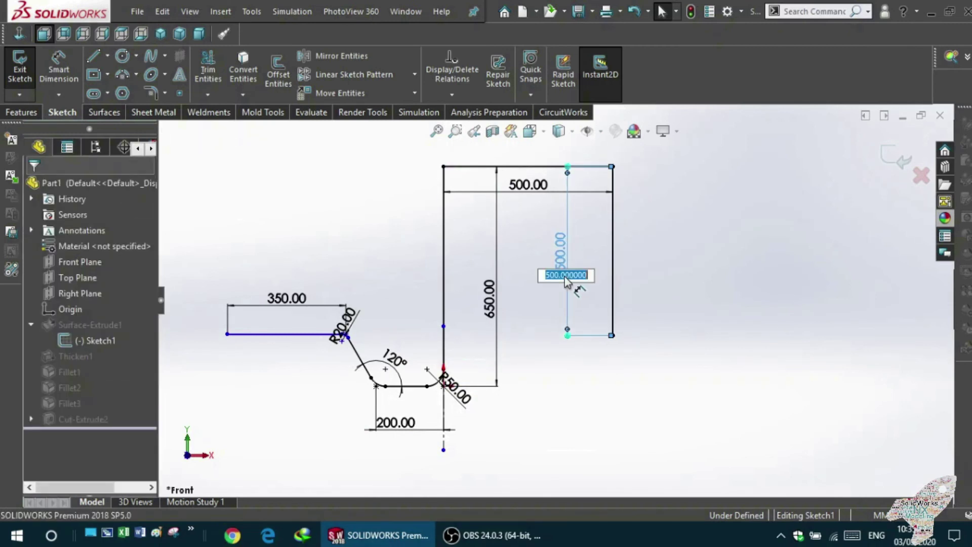
pyautogui.write('650')
pyautogui.press('Return')
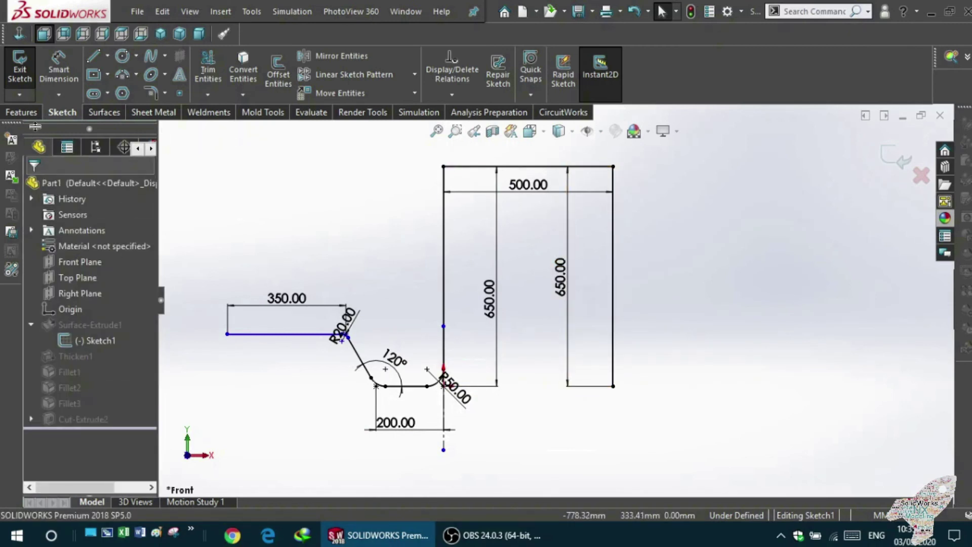
pyautogui.click(19, 66)
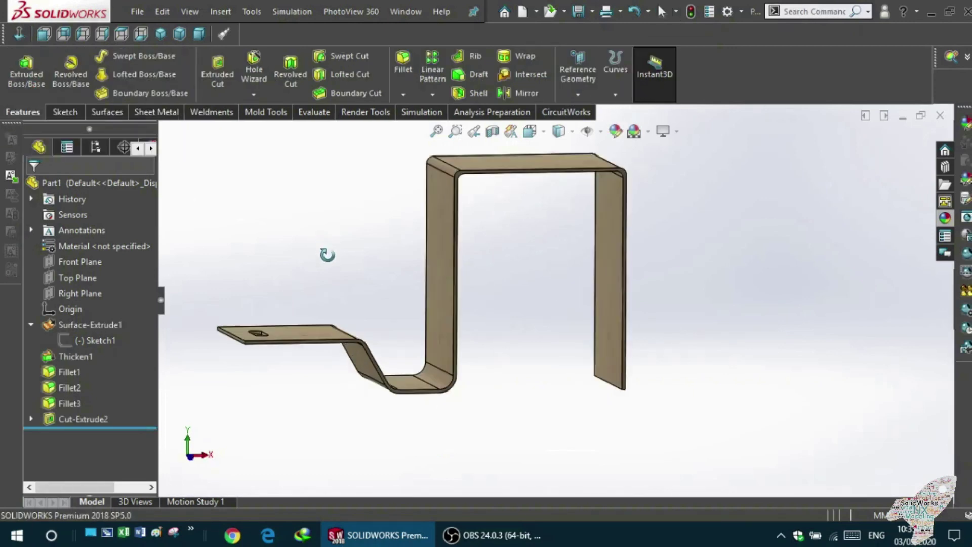
# Step: Open Sketch1 and dimension the slanted line at 100 mm
pyautogui.moveTo(404, 234); pyautogui.dragTo(433, 252, button='middle')
pyautogui.moveTo(537, 228); pyautogui.dragTo(529, 234, button='middle')
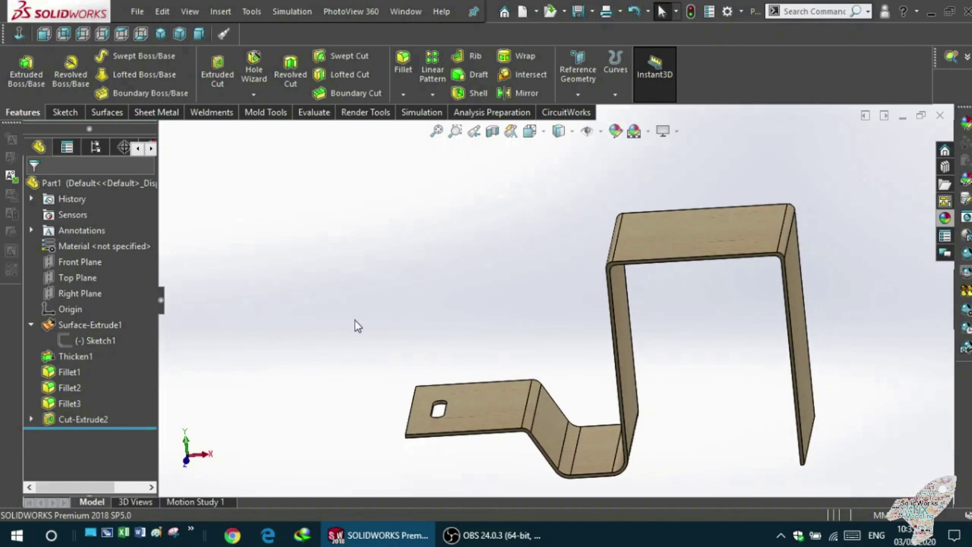
pyautogui.keyDown('ctrl'); pyautogui.moveTo(313, 309); pyautogui.dragTo(325, 285, button='middle'); pyautogui.keyUp('ctrl')
pyautogui.click(58, 343)
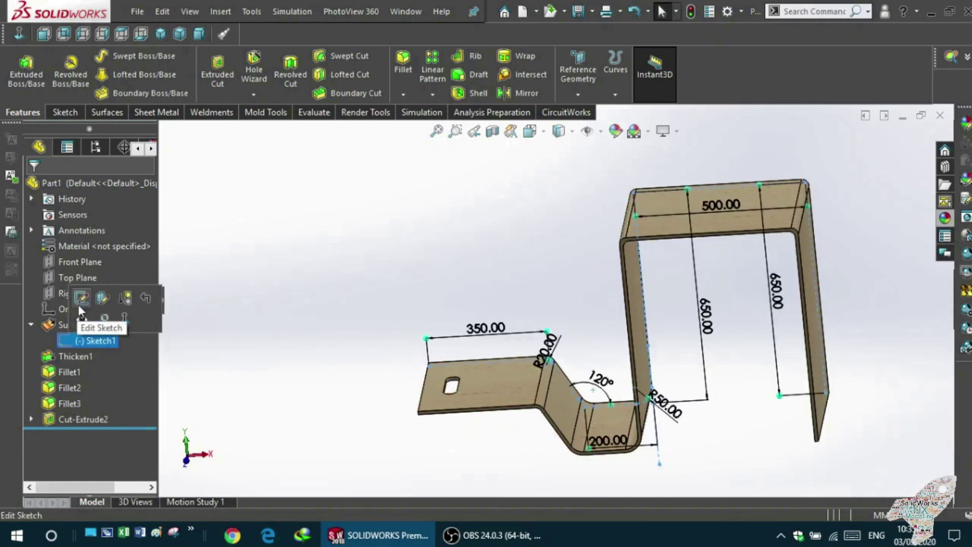
pyautogui.click(81, 298)
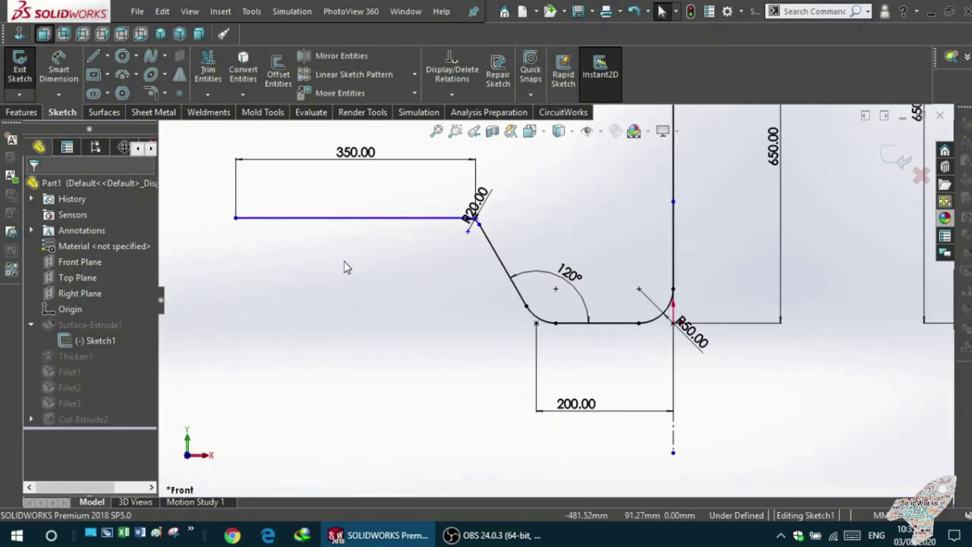
pyautogui.click(61, 63)
pyautogui.click(506, 274)
pyautogui.click(491, 297)
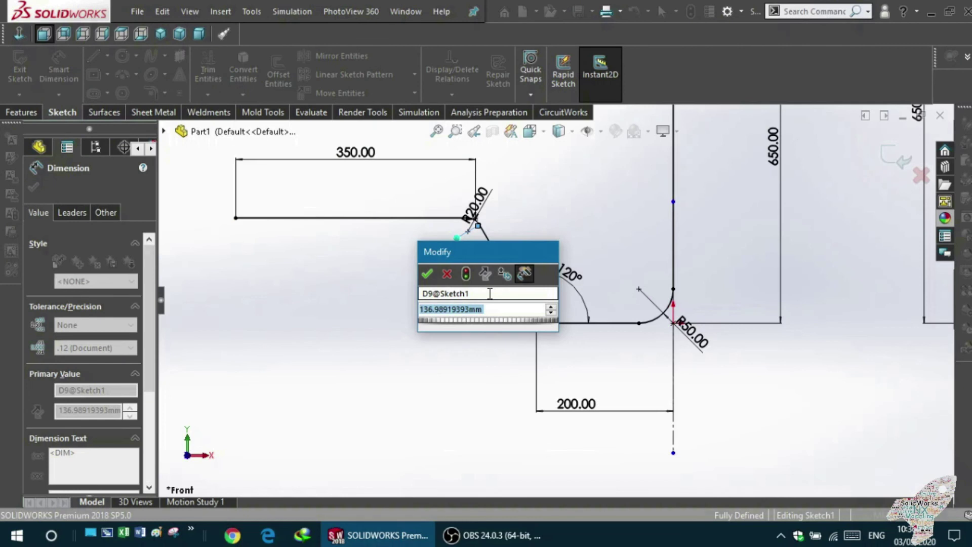
pyautogui.write('100')
pyautogui.press('Return')
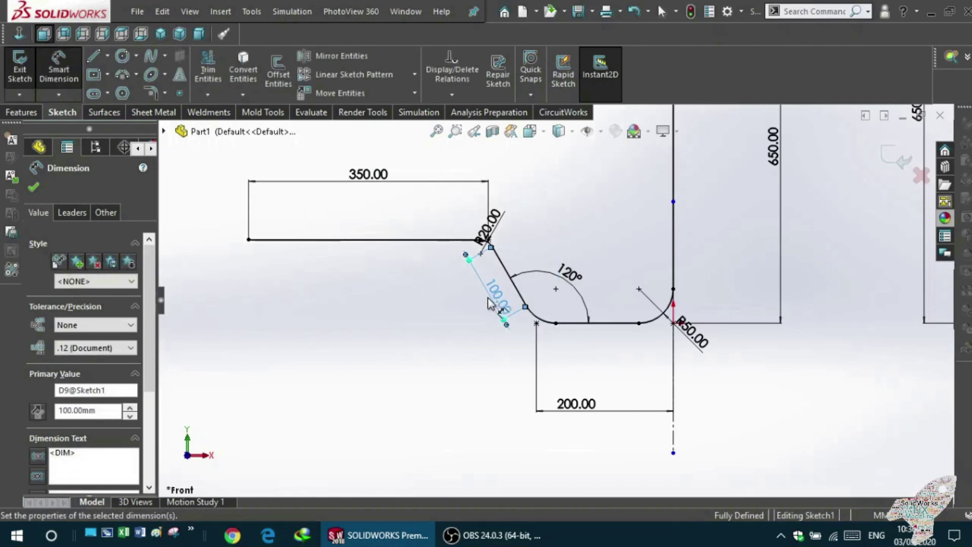
# Step: Change the slanted line's length to 80 mm and rebuild the part
pyautogui.scroll(-3, 489, 303)
pyautogui.scroll(-3, 505, 275)
pyautogui.scroll(4, 506, 304)
pyautogui.scroll(3, 557, 355)
pyautogui.scroll(-2, 557, 354)
pyautogui.scroll(-3, 557, 304)
pyautogui.doubleClick(483, 459)
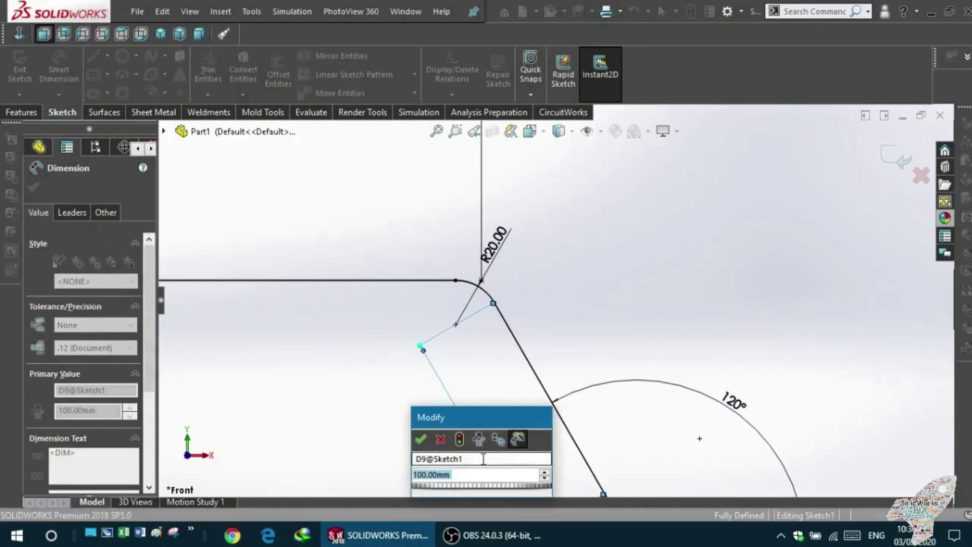
pyautogui.write('50')
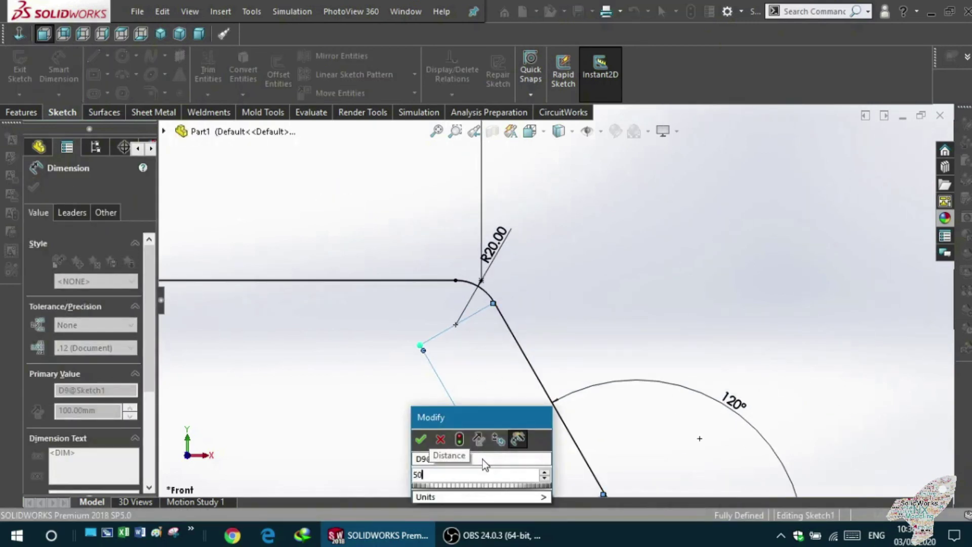
pyautogui.press('BackSpace')
pyautogui.press('BackSpace')
pyautogui.write('80')
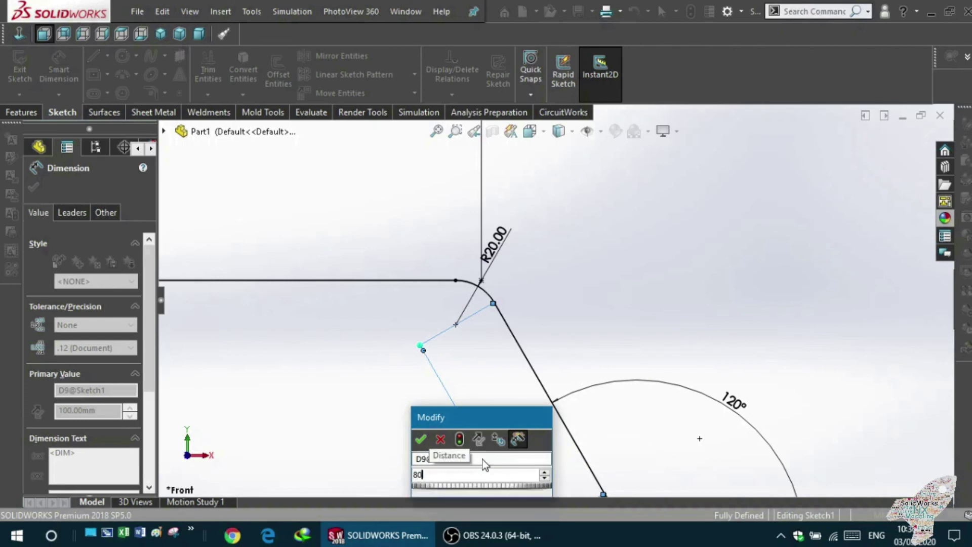
pyautogui.press('Return')
pyautogui.click(19, 66)
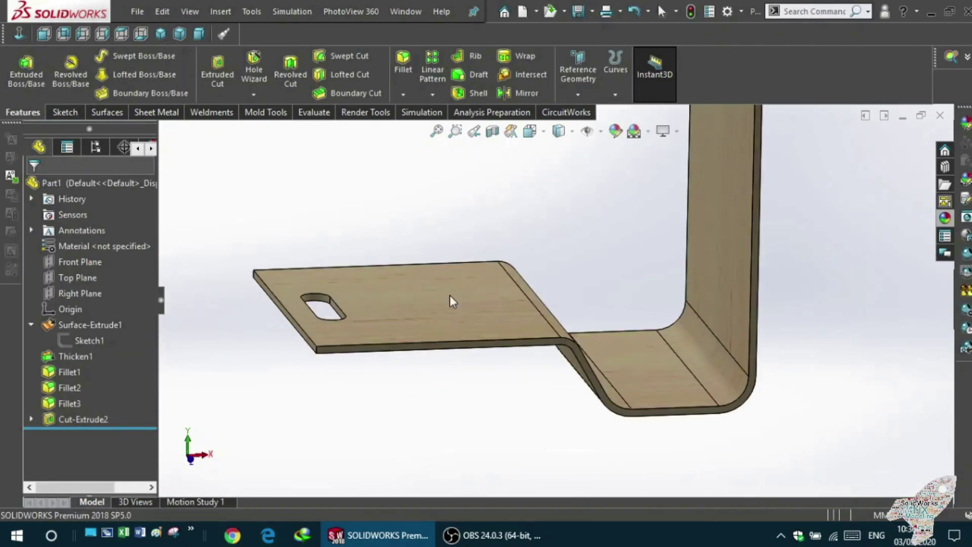
pyautogui.click(58, 334)
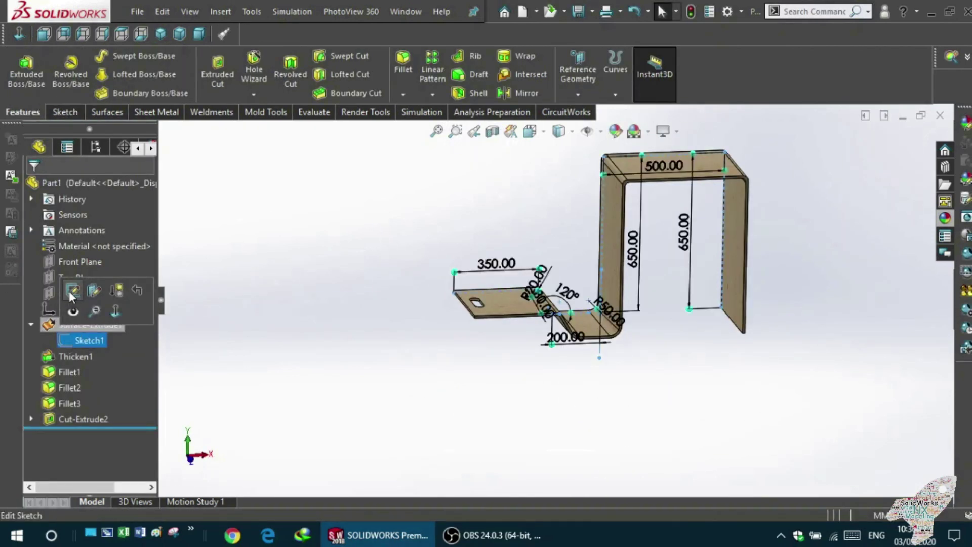
# Step: In Sketch1, change both 650 leg-height dimensions to 500 mm
pyautogui.click(69, 290)
pyautogui.scroll(-2, 613, 186)
pyautogui.doubleClick(567, 279)
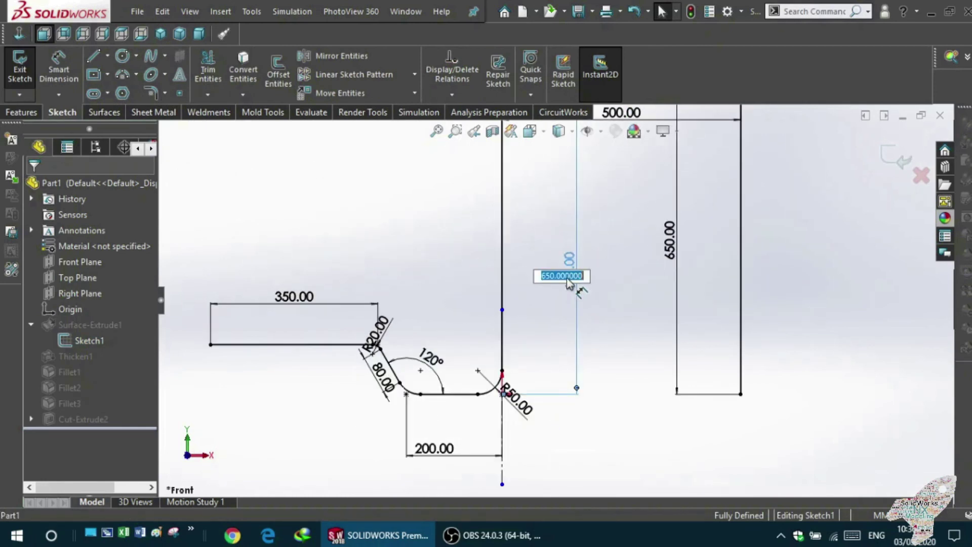
pyautogui.write('500')
pyautogui.press('Return')
pyautogui.doubleClick(666, 322)
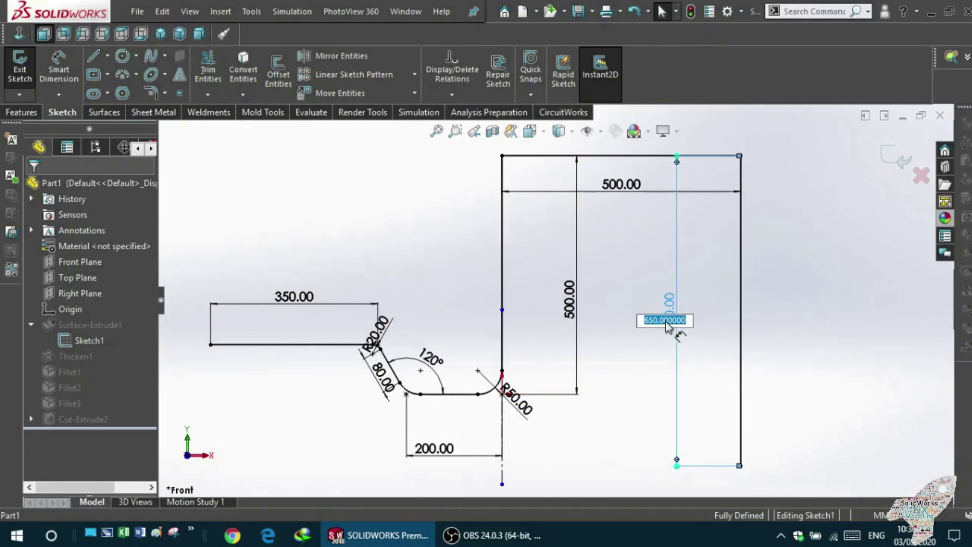
pyautogui.write('500')
pyautogui.press('Return')
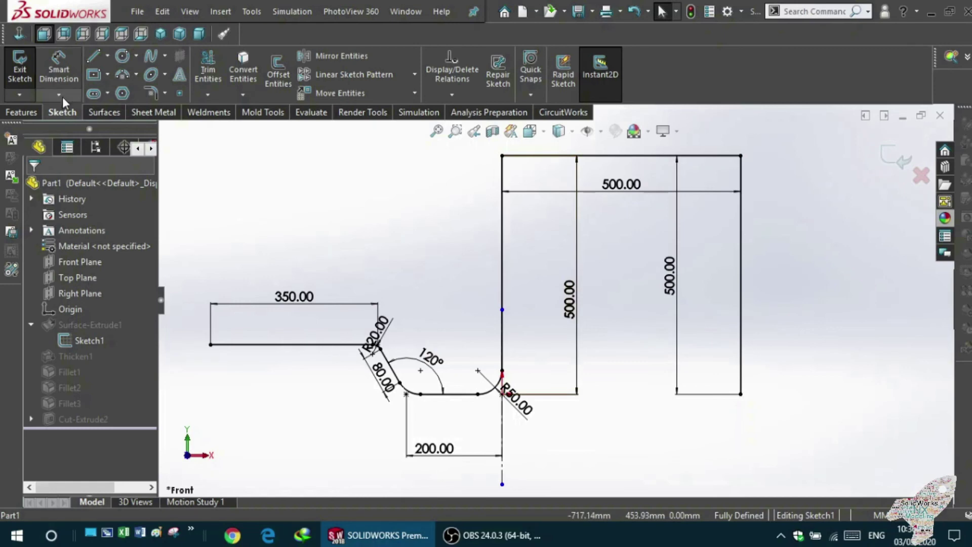
# Step: Exit the sketch to rebuild the part and orbit to an angled 3D view
pyautogui.click(19, 66)
pyautogui.moveTo(350, 258); pyautogui.dragTo(383, 205, button='middle')
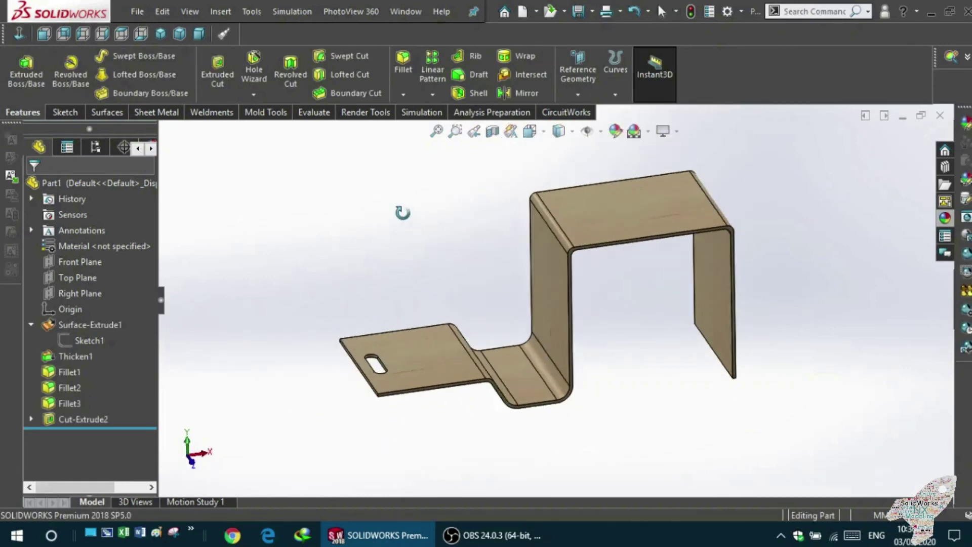
pyautogui.moveTo(461, 239); pyautogui.dragTo(474, 248, button='middle')
pyautogui.scroll(-2, 571, 296)
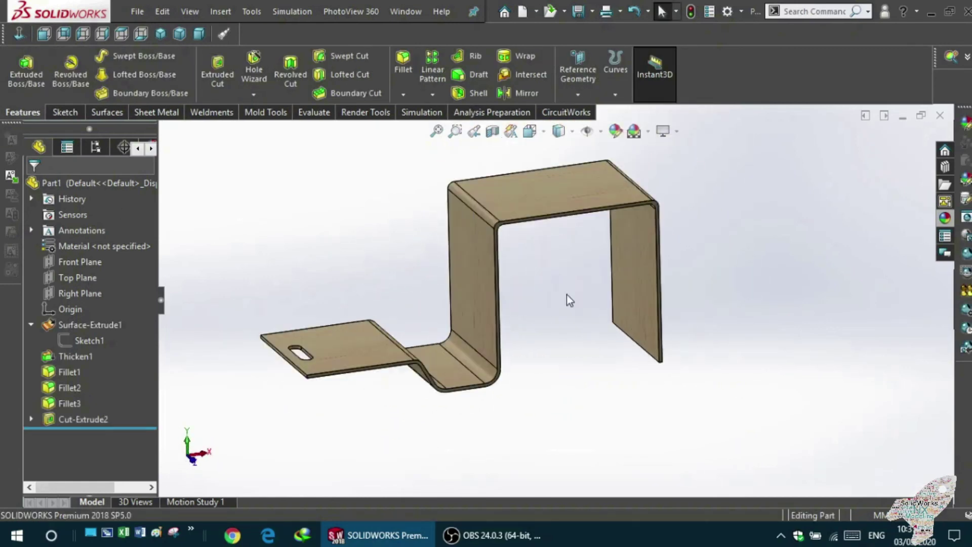
pyautogui.scroll(-2, 543, 241)
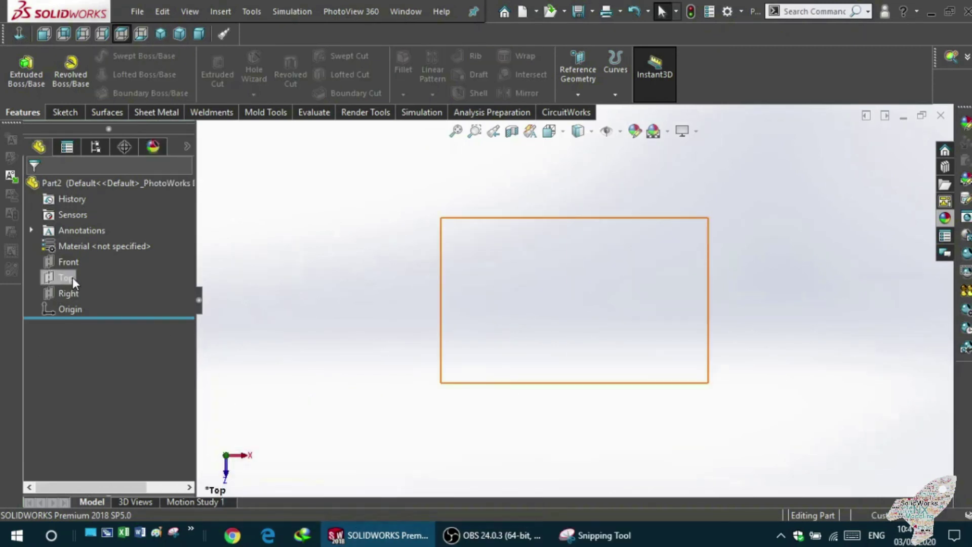
# Step: Sketch a 400 mm diameter circle centred on the origin on the Top plane
pyautogui.click(72, 277)
pyautogui.click(84, 255)
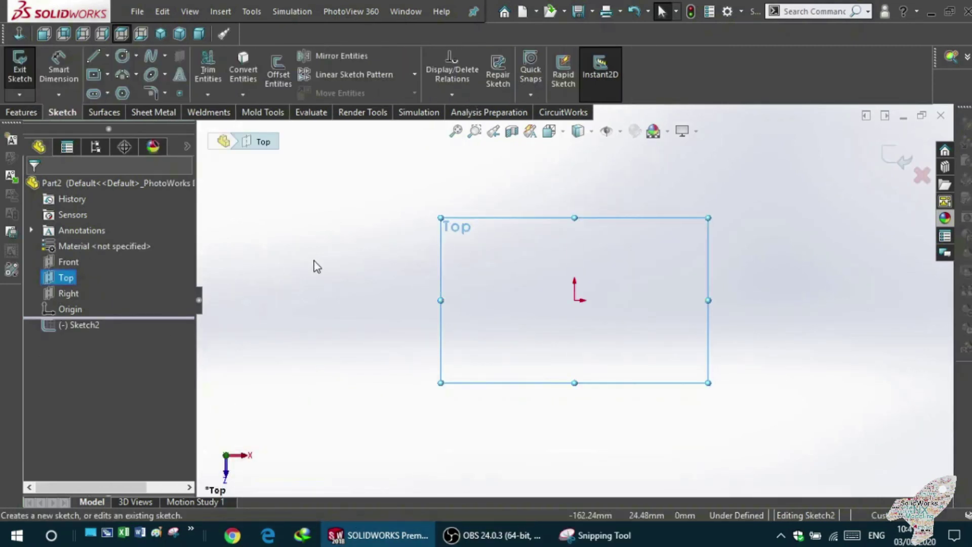
pyautogui.click(122, 56)
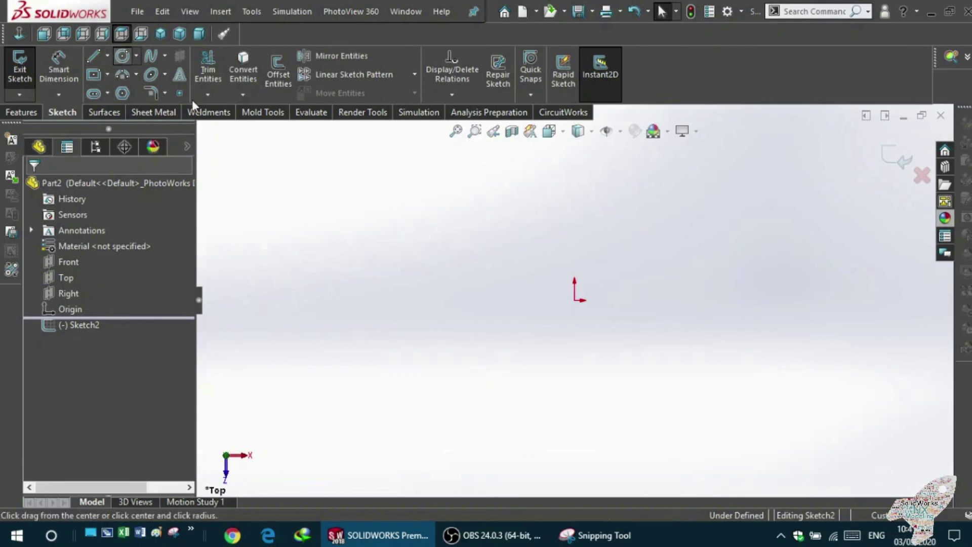
pyautogui.click(574, 300)
pyautogui.write('400')
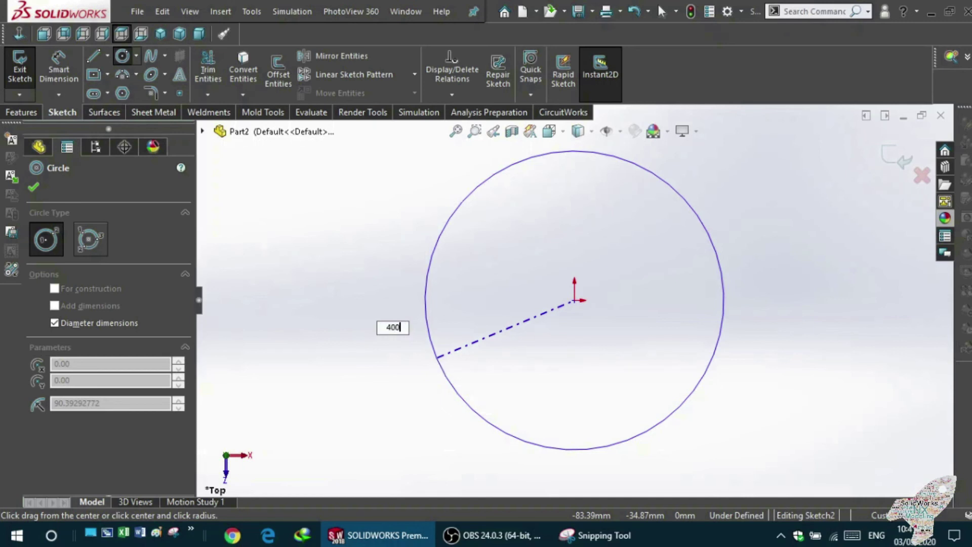
pyautogui.press('Return')
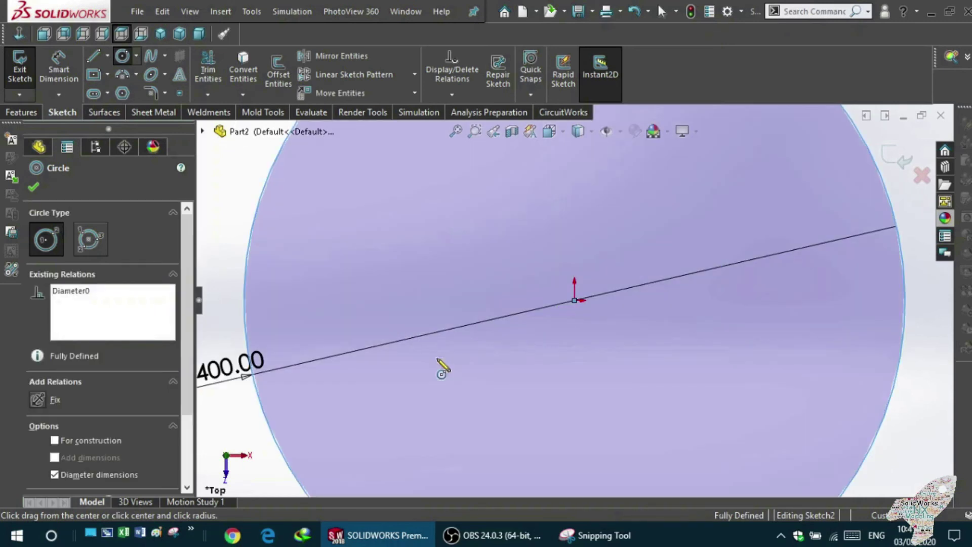
# Step: Extrude the circle 50 mm Blind into a solid disc and tilt the view
pyautogui.click(20, 113)
pyautogui.click(25, 69)
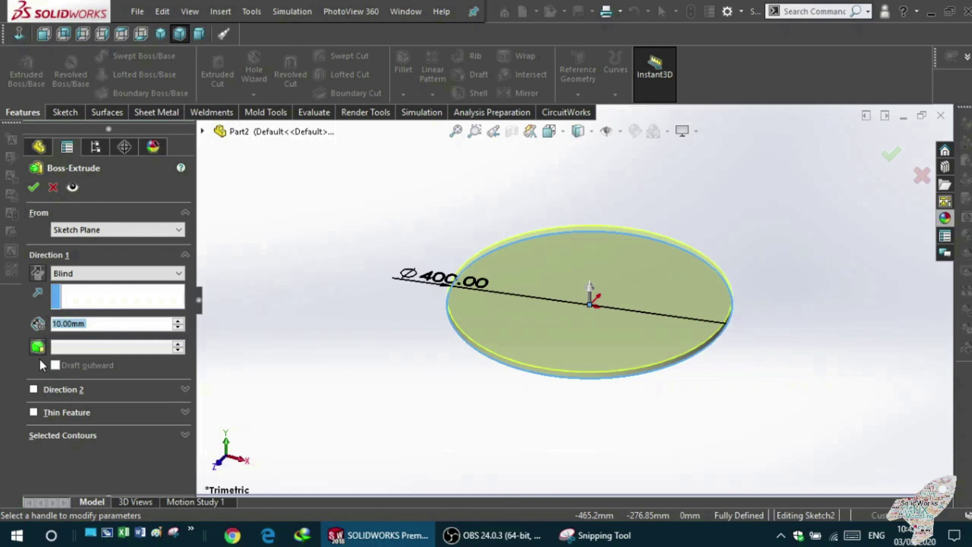
pyautogui.write('50')
pyautogui.press('Return')
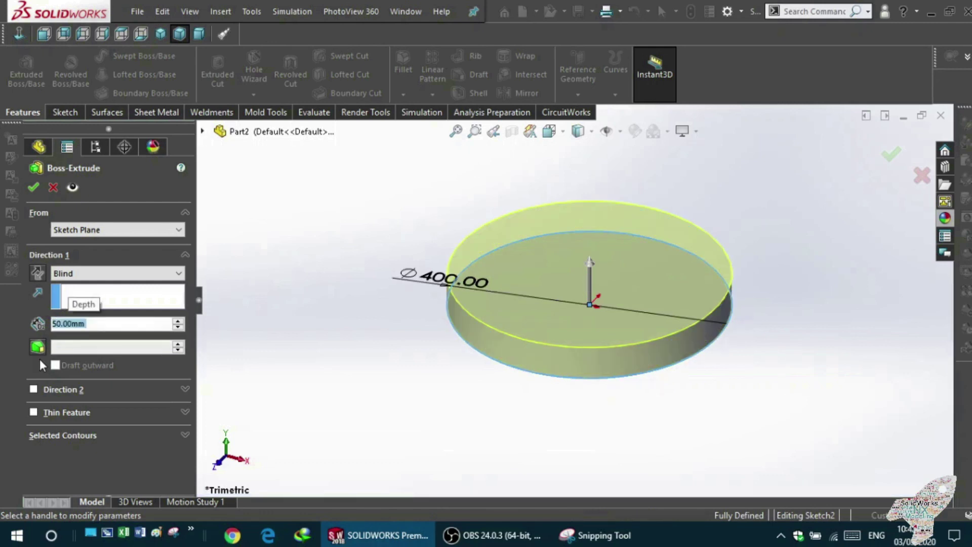
pyautogui.click(29, 190)
pyautogui.moveTo(373, 261)
pyautogui.mouseDown(button='middle')
pyautogui.moveTo(347, 245)
pyautogui.moveTo(386, 224)
pyautogui.moveTo(399, 193)
pyautogui.moveTo(364, 194)
pyautogui.mouseUp(button='middle')
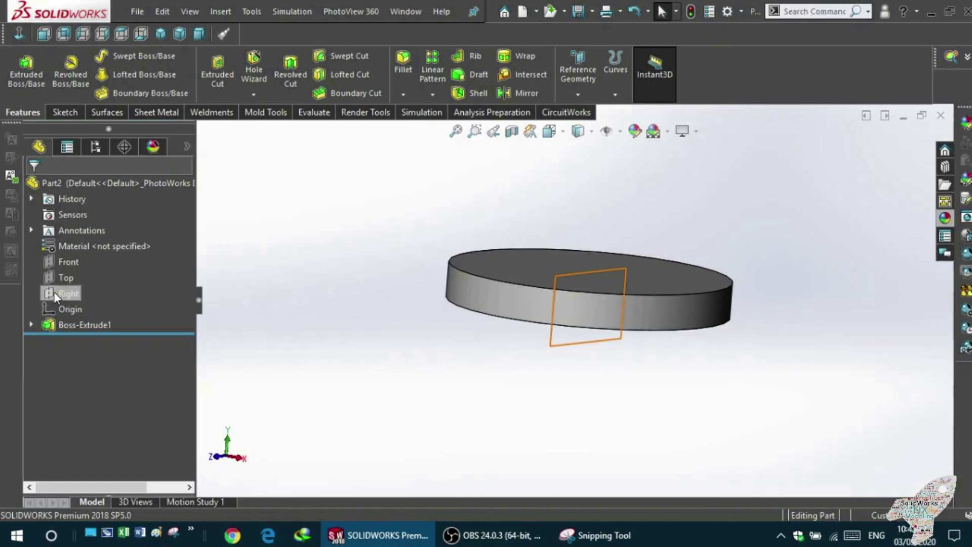
# Step: Start a Right-plane sketch with a line along the disc's underside as the profile's top edge
pyautogui.click(54, 292)
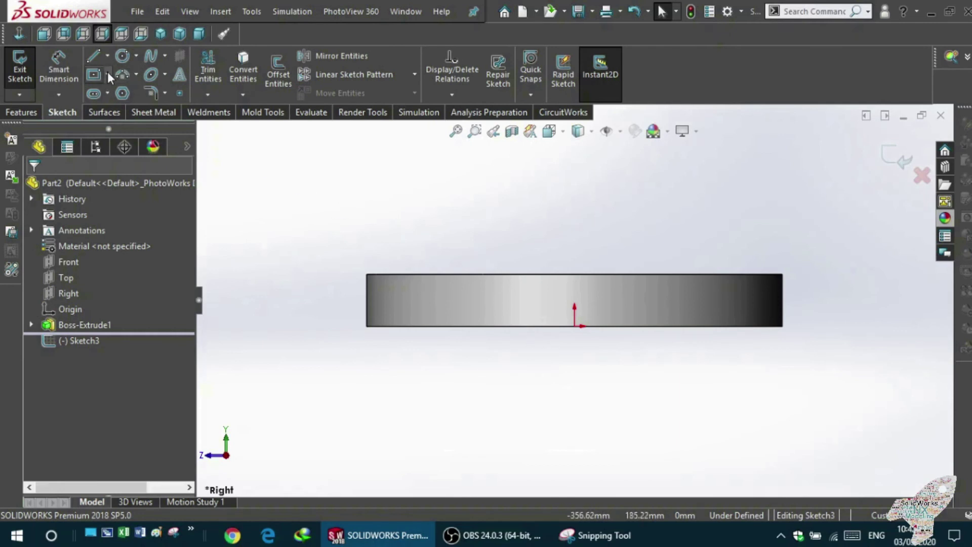
pyautogui.click(94, 56)
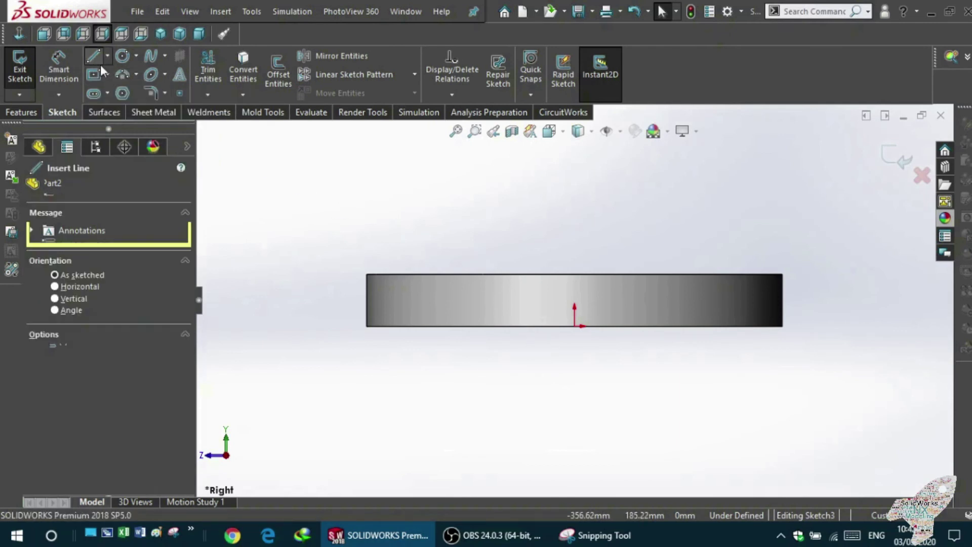
pyautogui.click(415, 327)
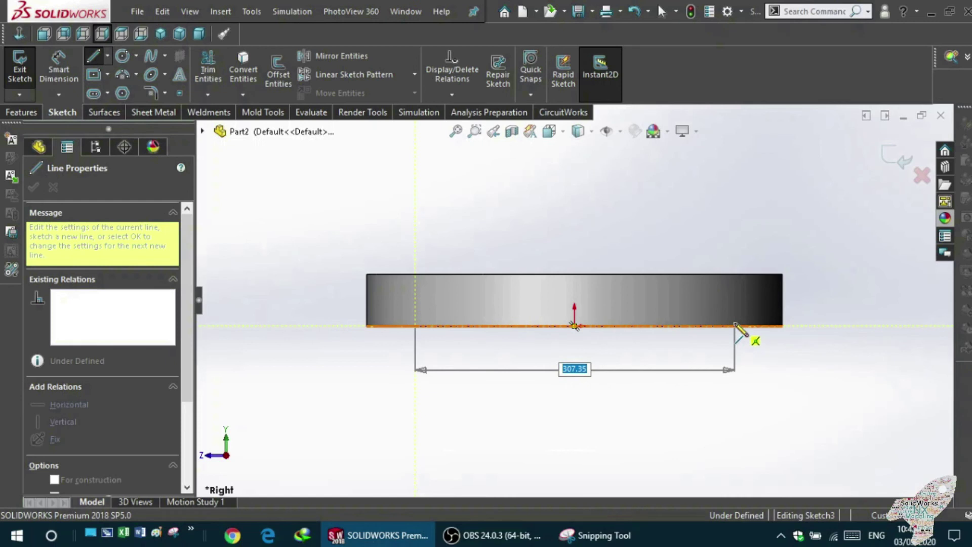
pyautogui.click(736, 325)
pyautogui.press('z')
pyautogui.press('z')
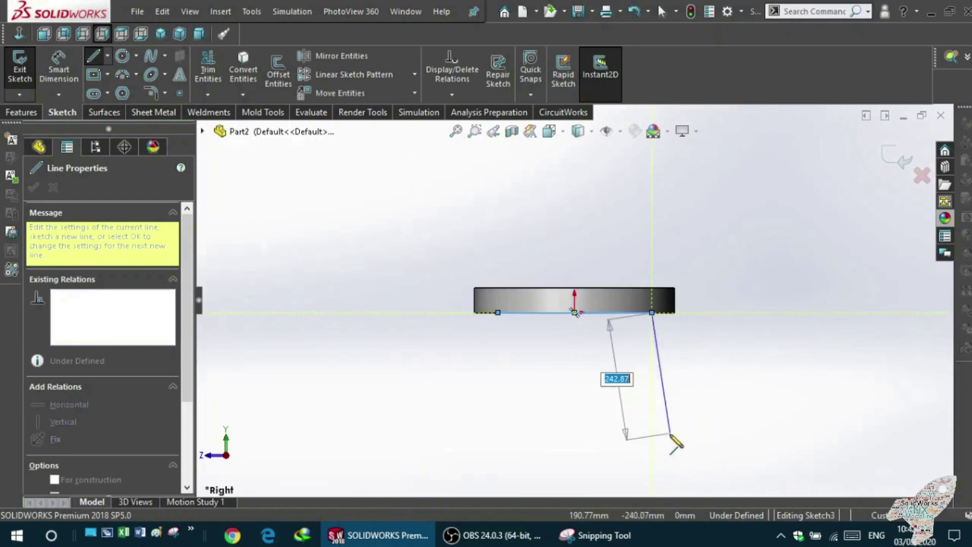
pyautogui.scroll(-2, 676, 446)
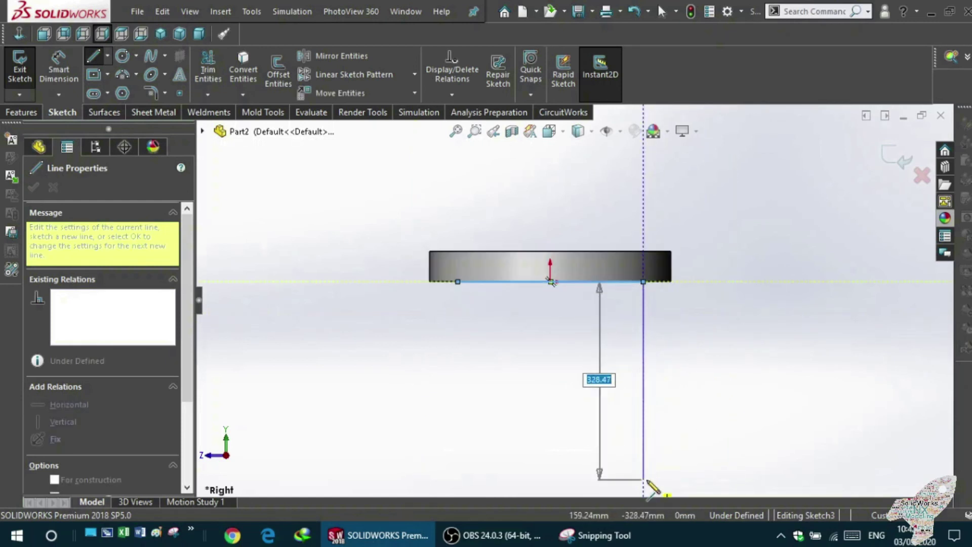
pyautogui.scroll(2, 653, 489)
pyautogui.scroll(1, 629, 449)
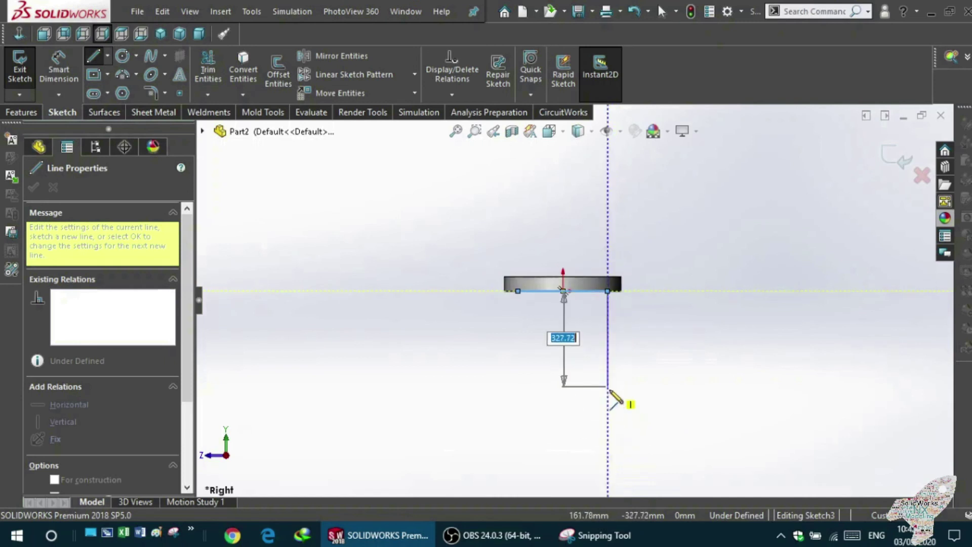
pyautogui.scroll(-2, 613, 390)
pyautogui.scroll(-1, 622, 388)
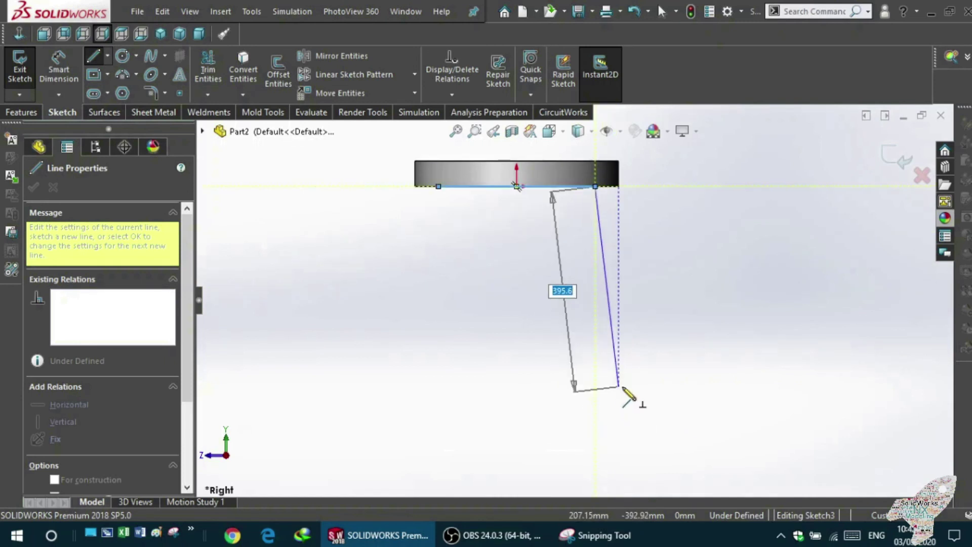
# Step: Draw the tapered right leg, crossbar and left leg lines to close the profile
pyautogui.click(618, 397)
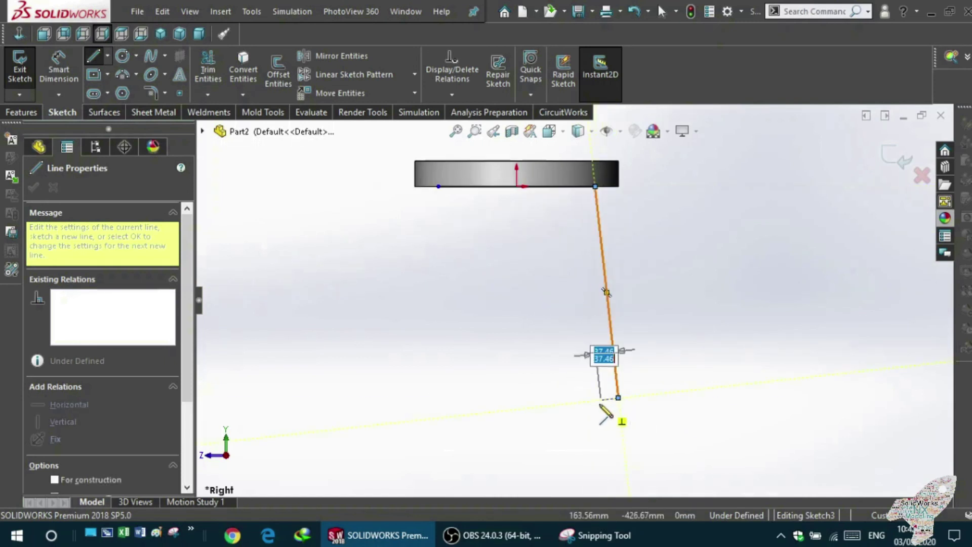
pyautogui.click(576, 398)
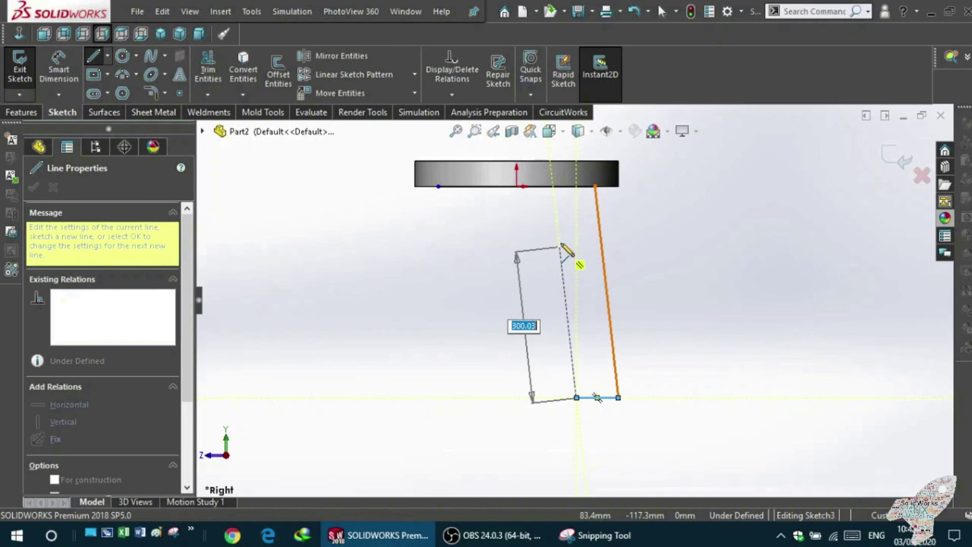
pyautogui.click(558, 237)
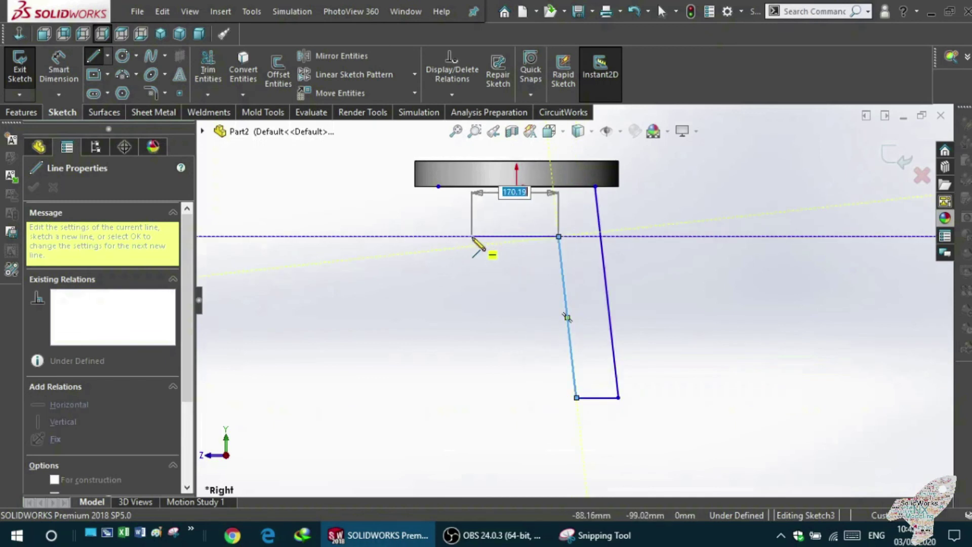
pyautogui.click(472, 237)
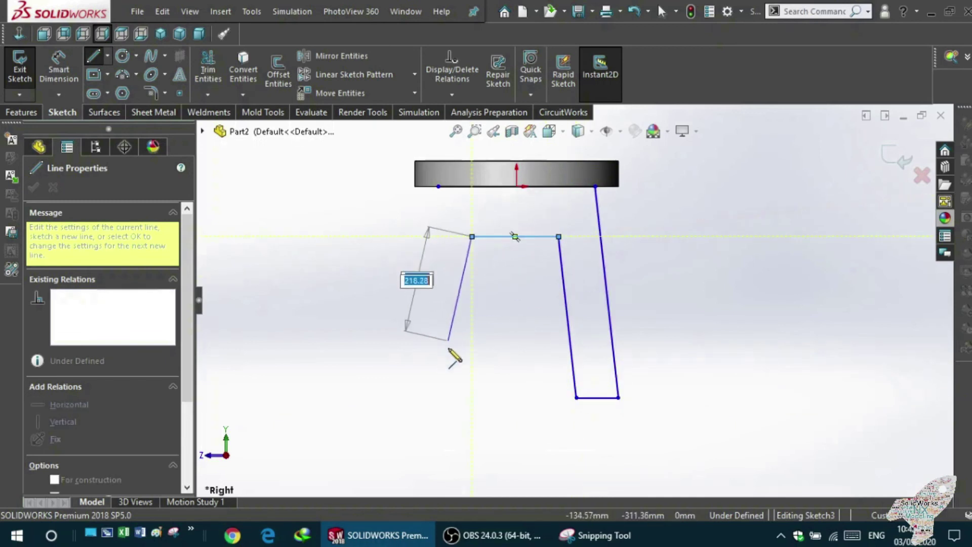
pyautogui.click(458, 397)
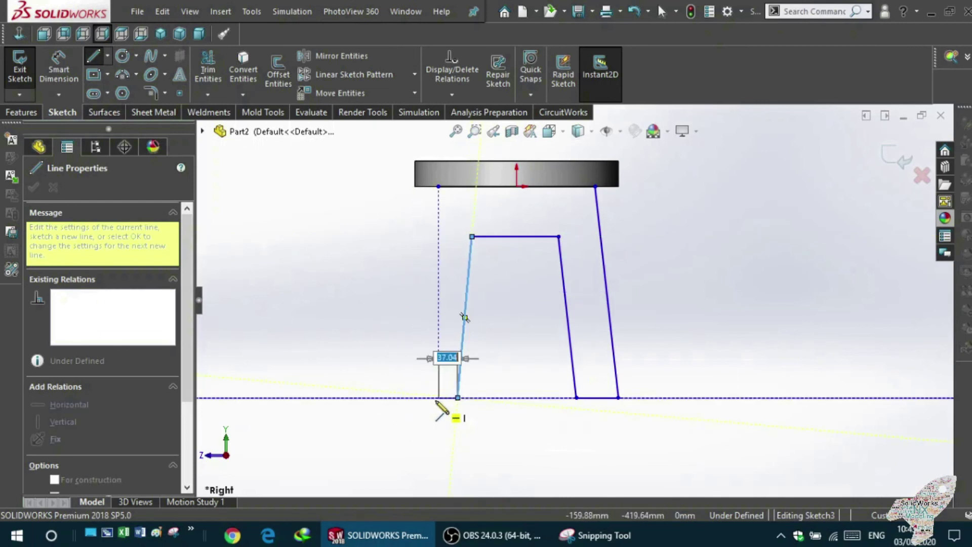
pyautogui.click(438, 398)
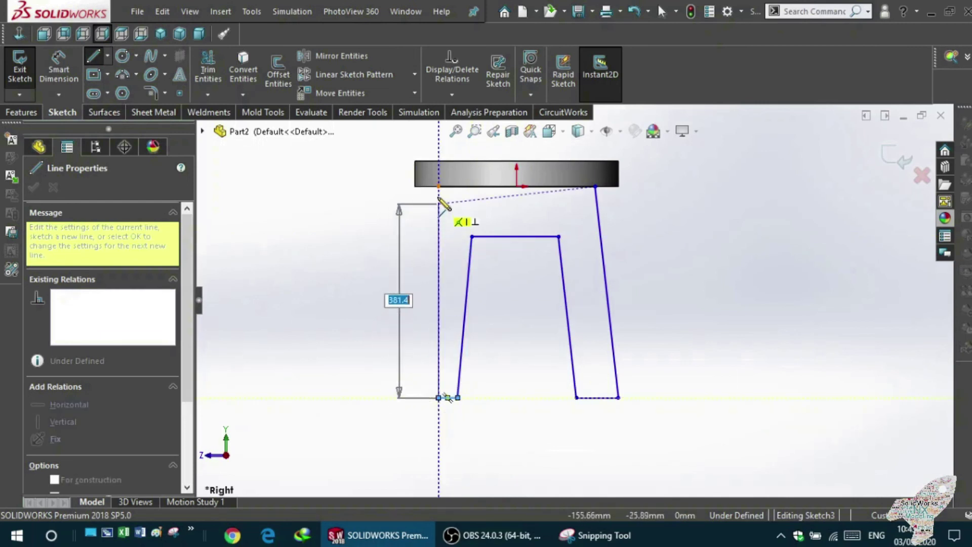
pyautogui.click(439, 186)
pyautogui.scroll(-2, 469, 234)
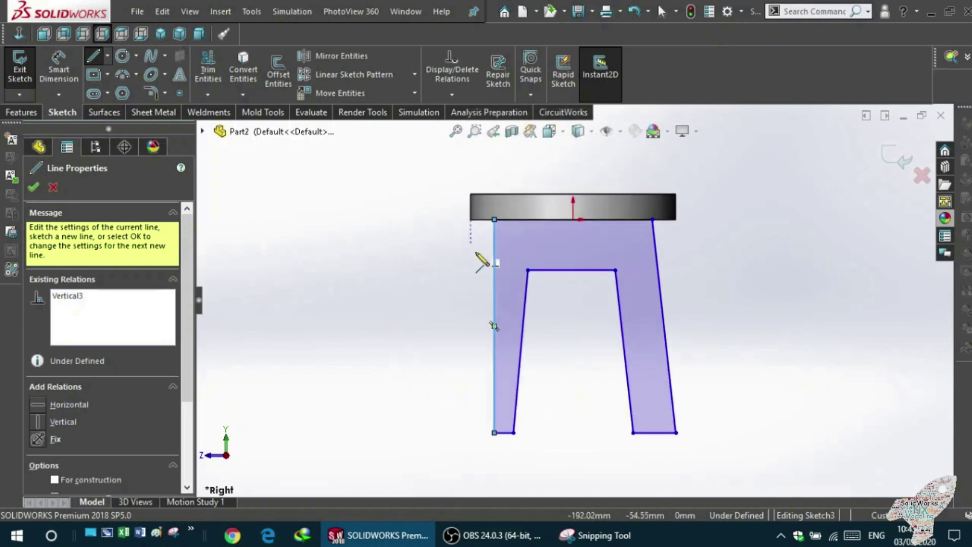
pyautogui.scroll(-3, 462, 262)
pyautogui.press('Escape')
pyautogui.press('Escape')
pyautogui.click(59, 70)
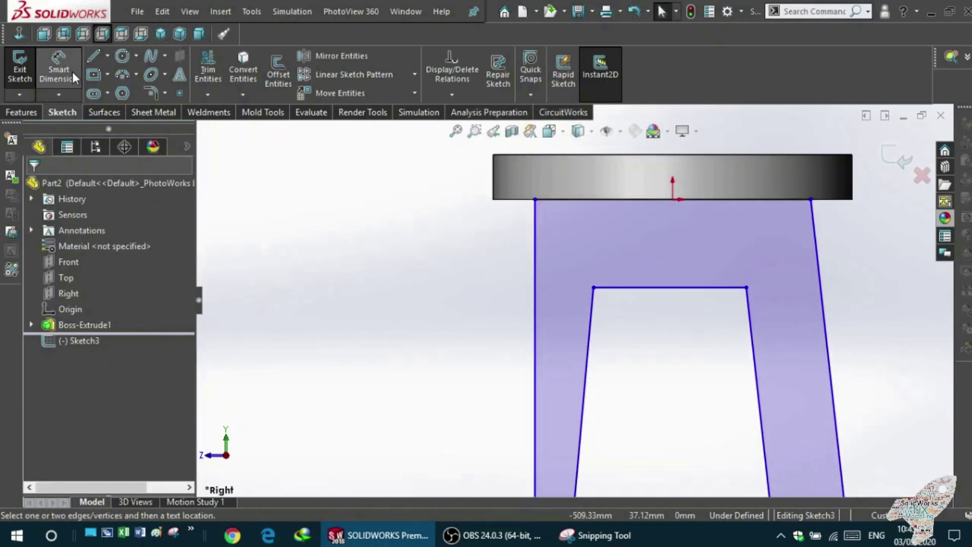
# Step: Dimension Sketch3's top edge to 250 mm and close the PropertyManager
pyautogui.click(633, 201)
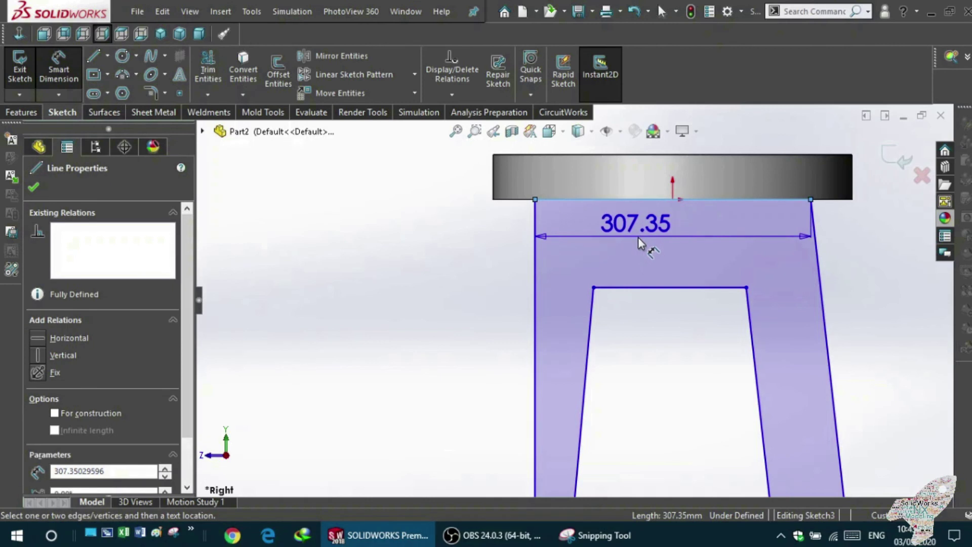
pyautogui.click(640, 238)
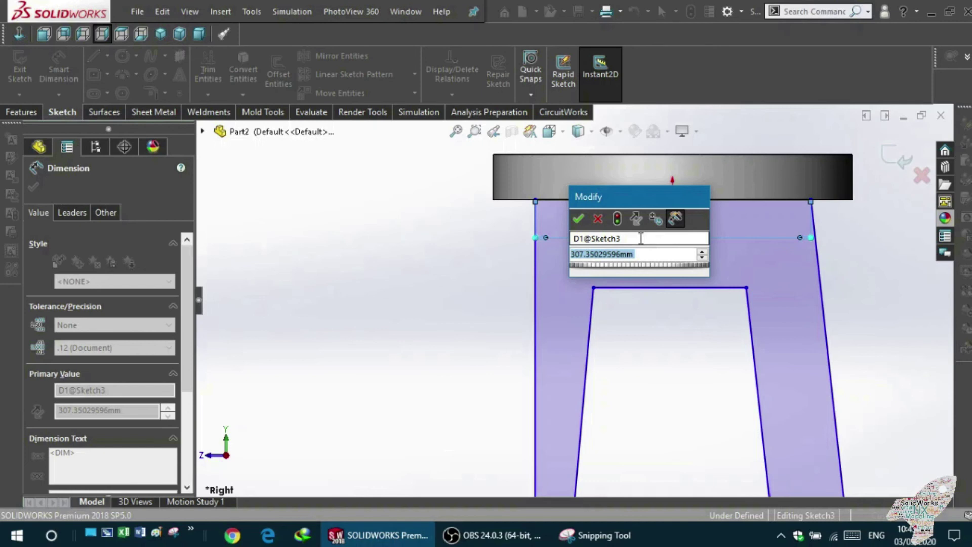
pyautogui.write('250')
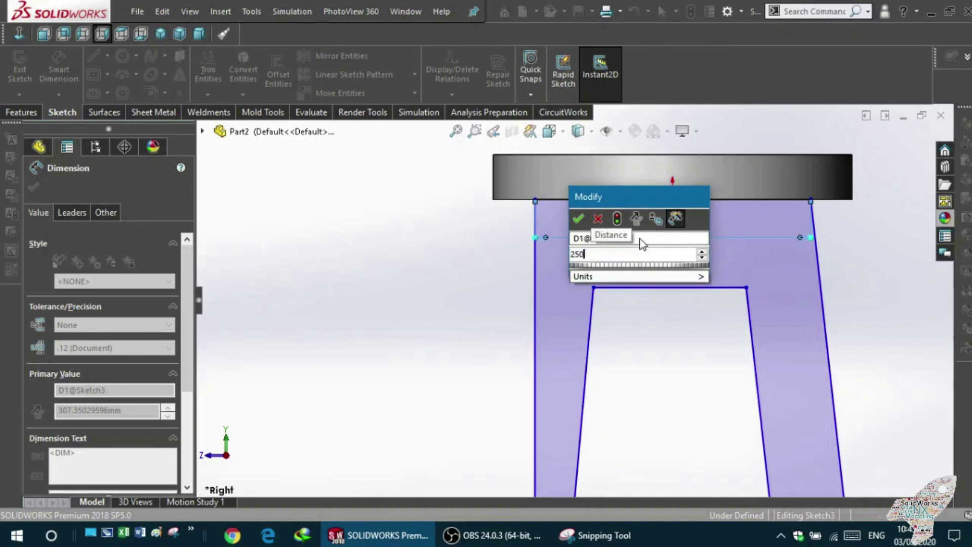
pyautogui.press('Return')
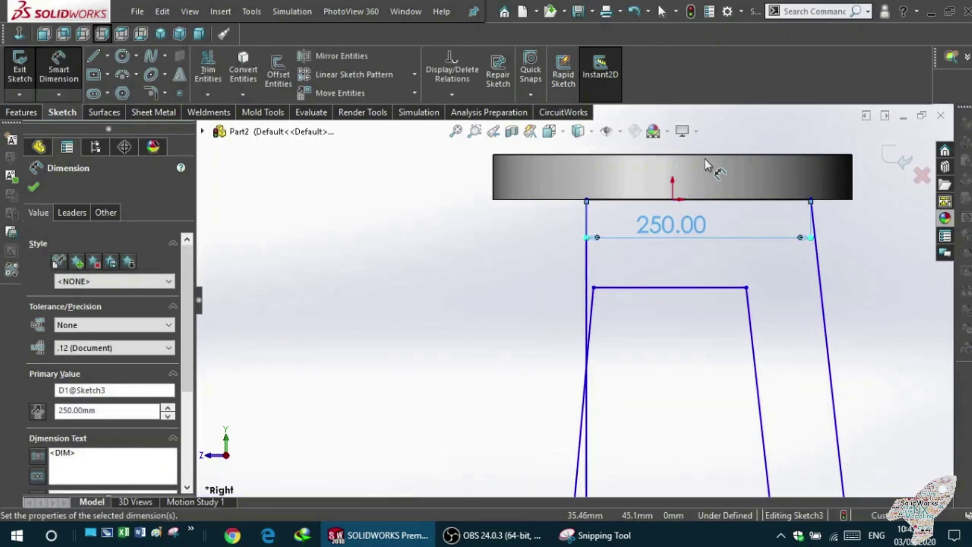
pyautogui.press('Down')
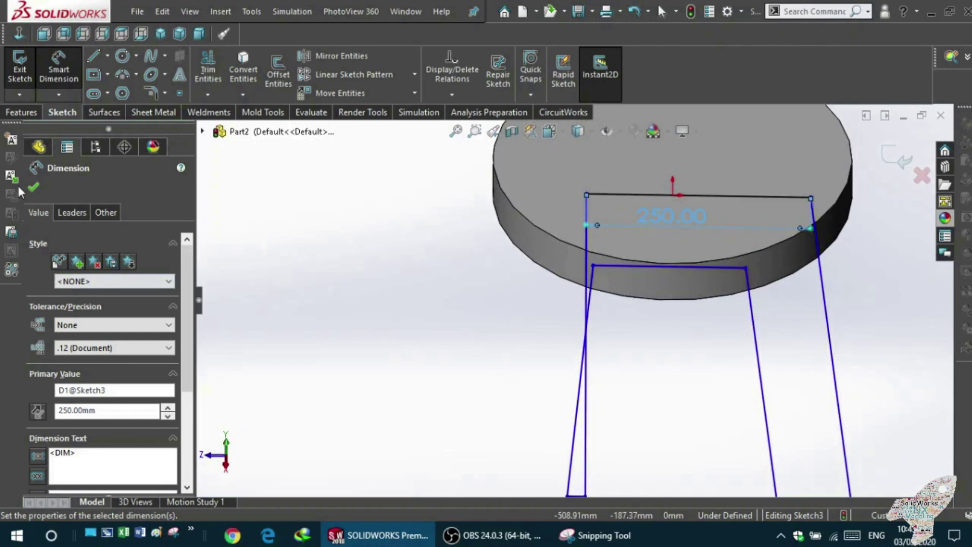
pyautogui.click(27, 186)
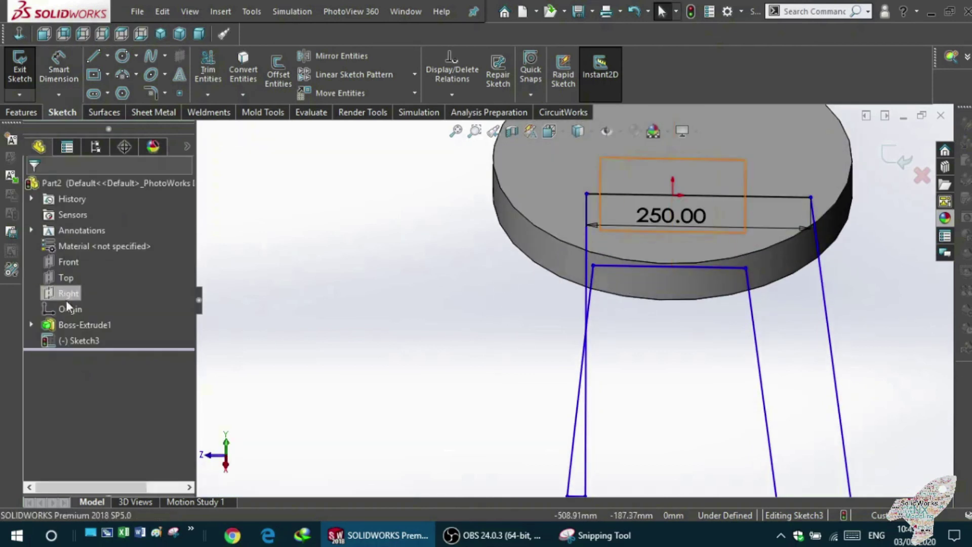
pyautogui.click(28, 323)
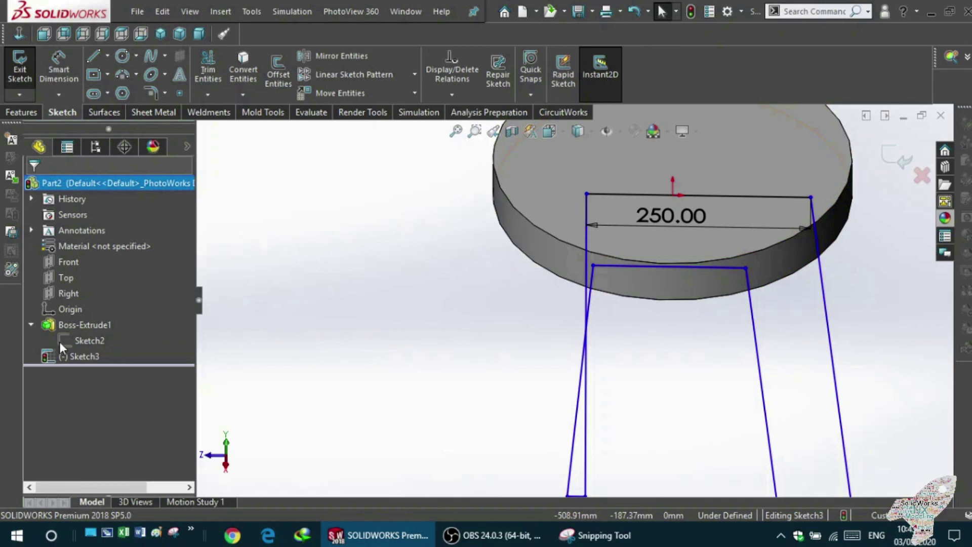
# Step: Select Sketch2 and orbit to look down onto the disc's top circular edge
pyautogui.click(60, 340)
pyautogui.click(332, 336)
pyautogui.scroll(-2, 332, 337)
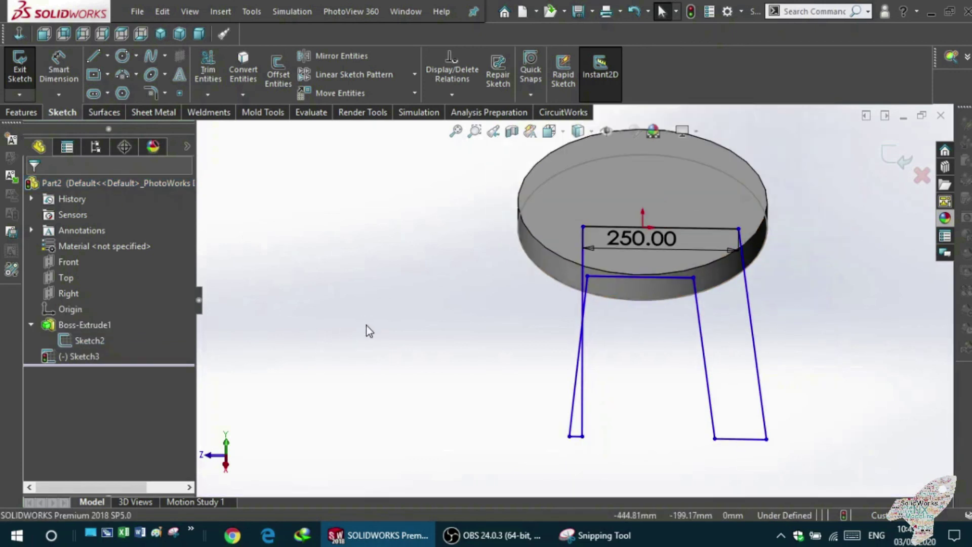
pyautogui.moveTo(332, 337); pyautogui.dragTo(540, 318, button='middle')
pyautogui.click(521, 212)
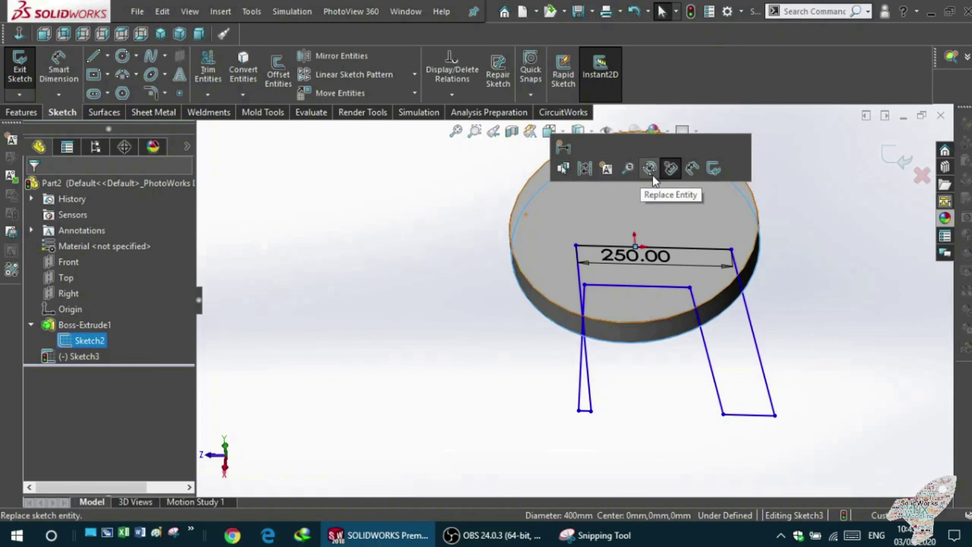
# Step: Open the disc's circle sketch, exit it, and reopen Sketch3 for editing
pyautogui.click(670, 172)
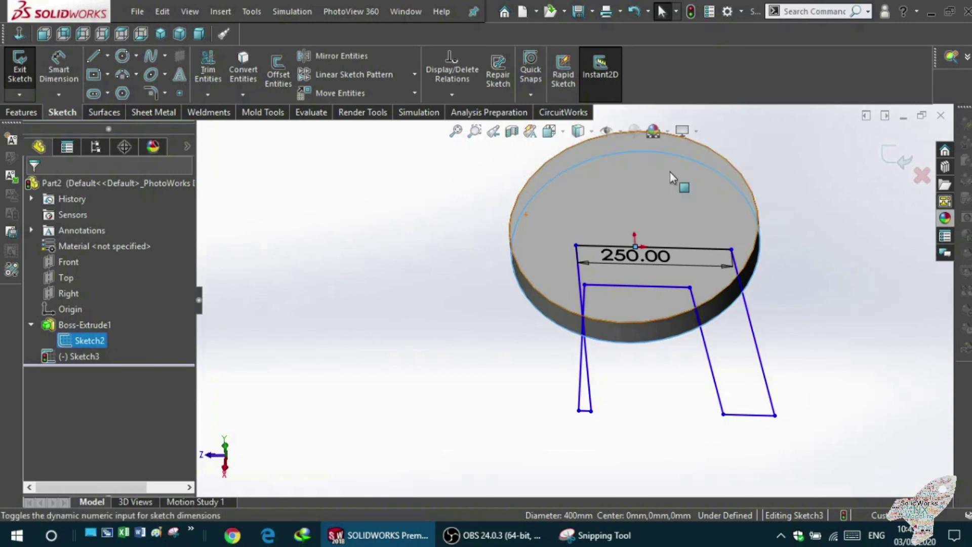
pyautogui.click(429, 244)
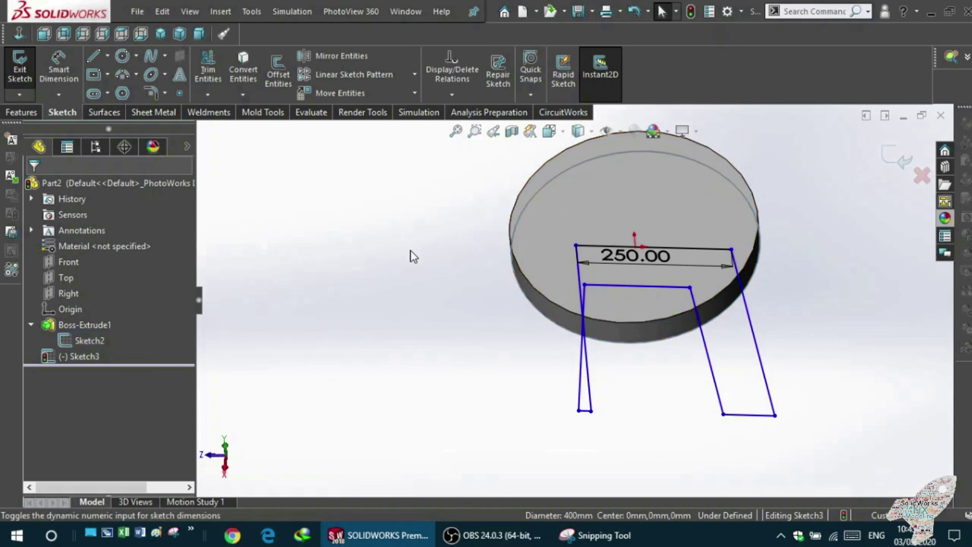
pyautogui.doubleClick(522, 211)
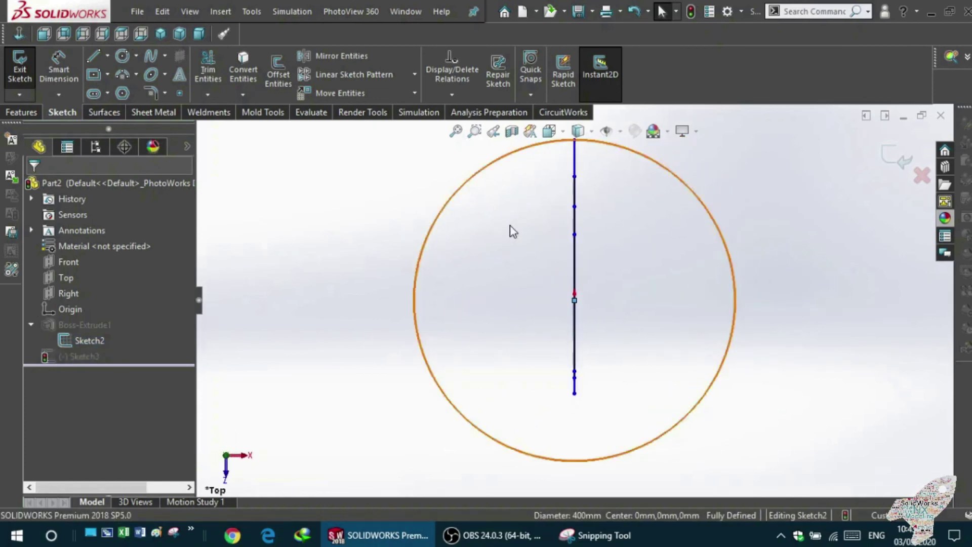
pyautogui.hotkey('ctrl', 'b')
pyautogui.moveTo(299, 178)
pyautogui.mouseDown(button='middle')
pyautogui.moveTo(269, 172)
pyautogui.moveTo(276, 221)
pyautogui.mouseUp(button='middle')
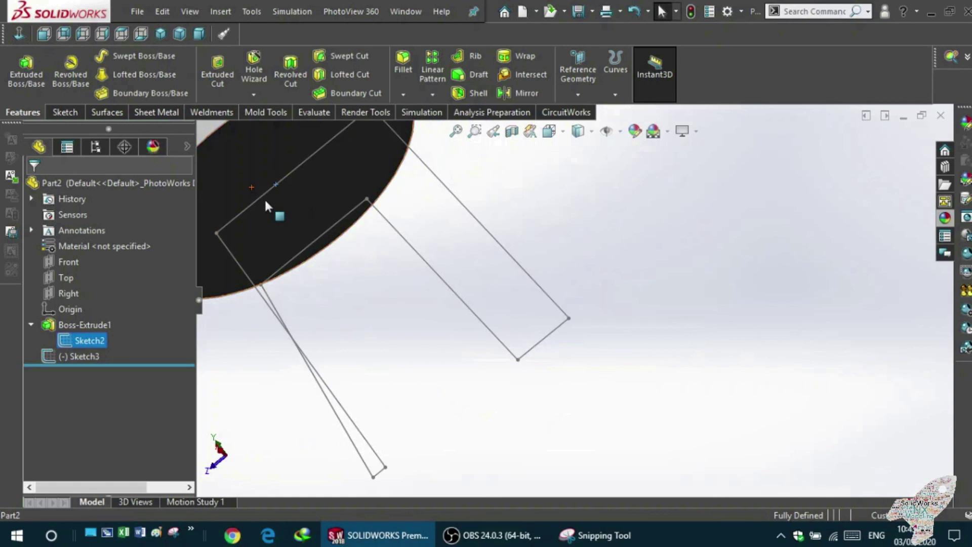
pyautogui.doubleClick(263, 199)
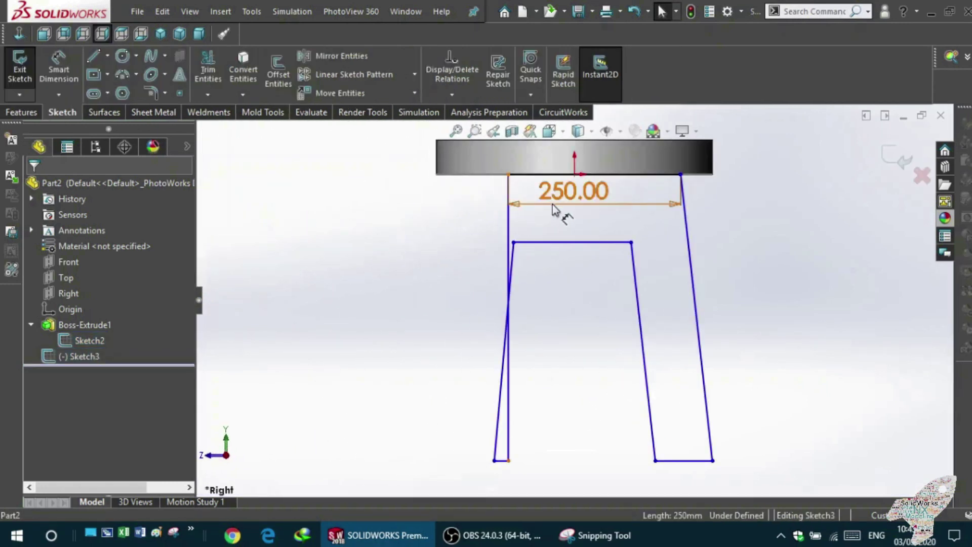
# Step: Change the top width to 300 mm and fix the top-left corner 50 mm from the disc edge
pyautogui.click(556, 205)
pyautogui.write('3')
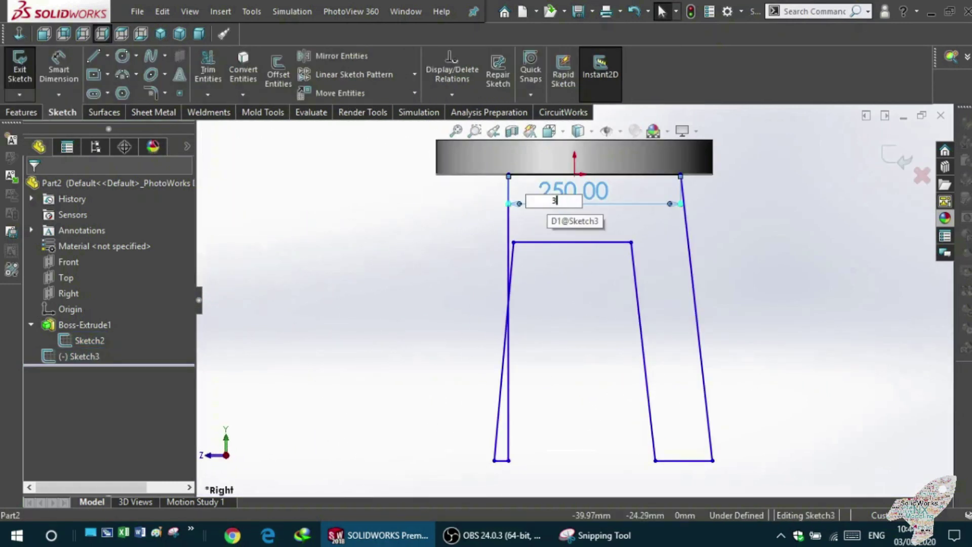
pyautogui.write('0')
pyautogui.press('Return')
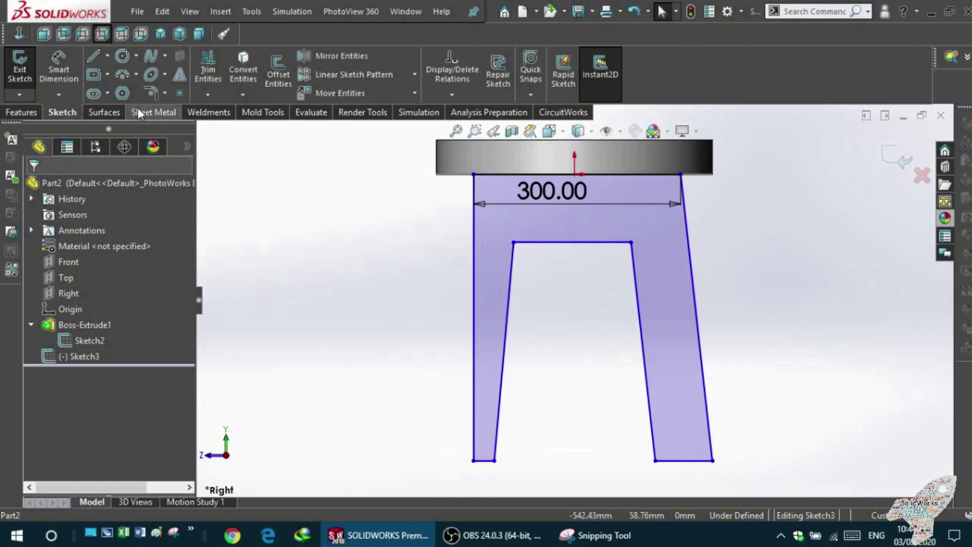
pyautogui.click(61, 69)
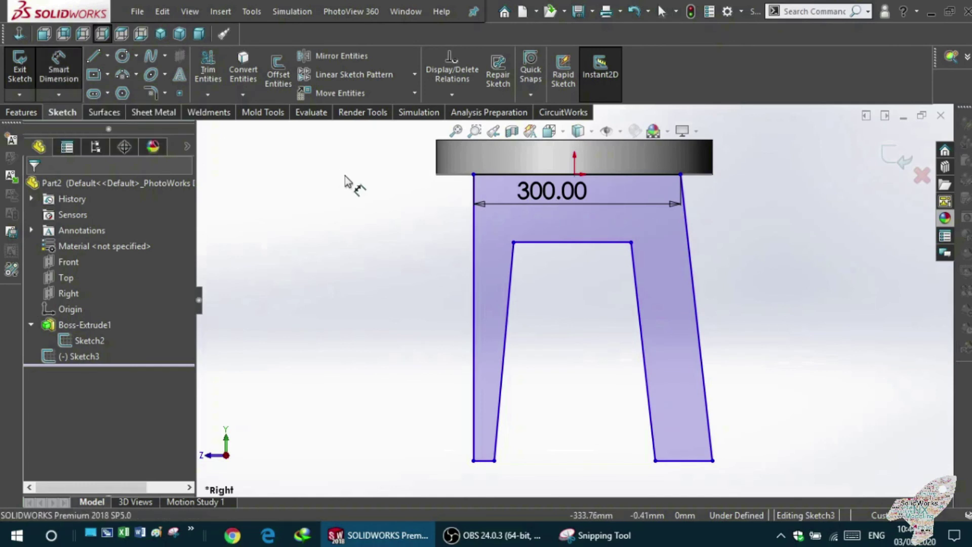
pyautogui.click(473, 176)
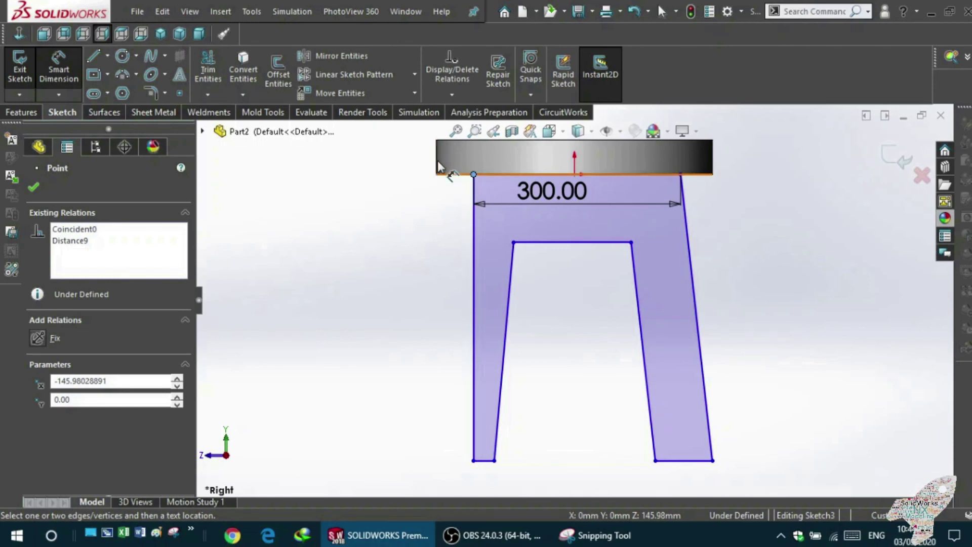
pyautogui.click(438, 172)
pyautogui.click(446, 212)
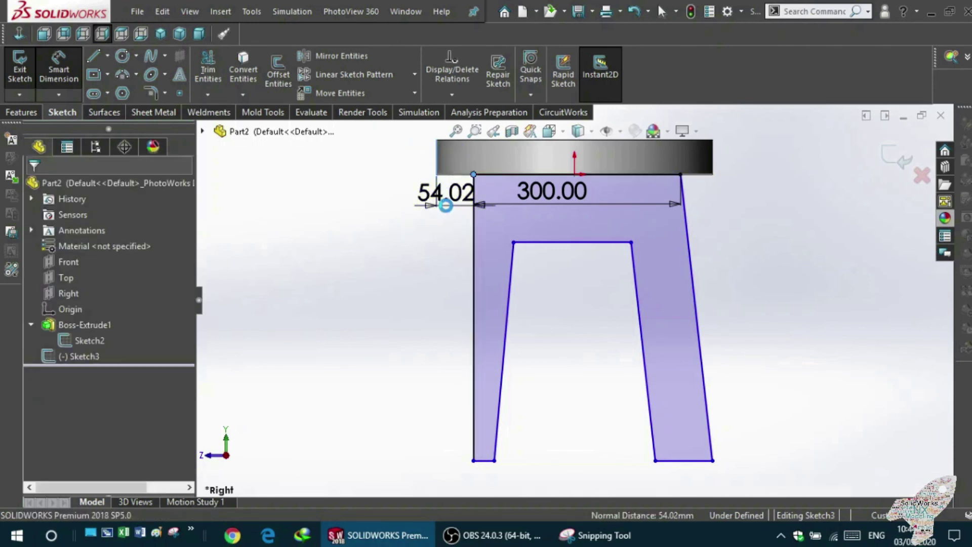
pyautogui.write('50')
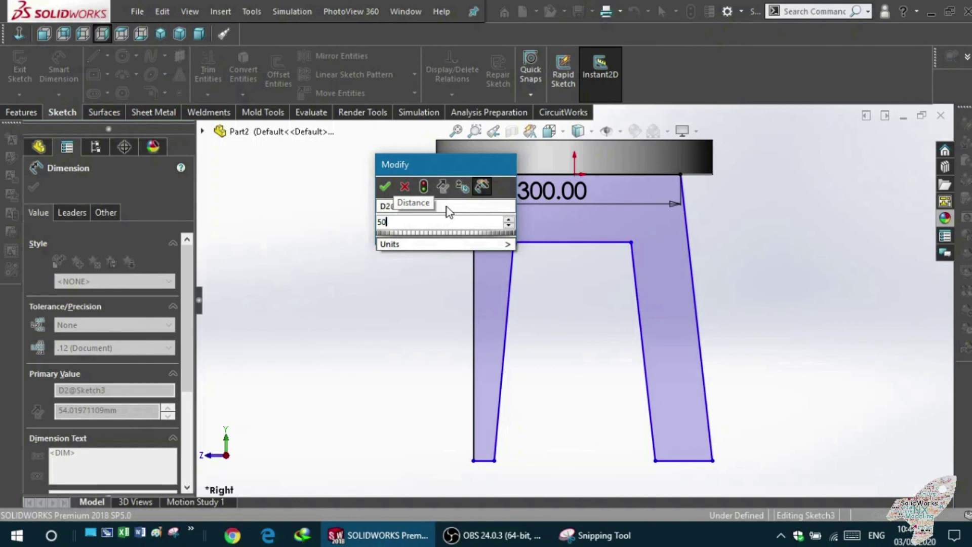
pyautogui.press('Return')
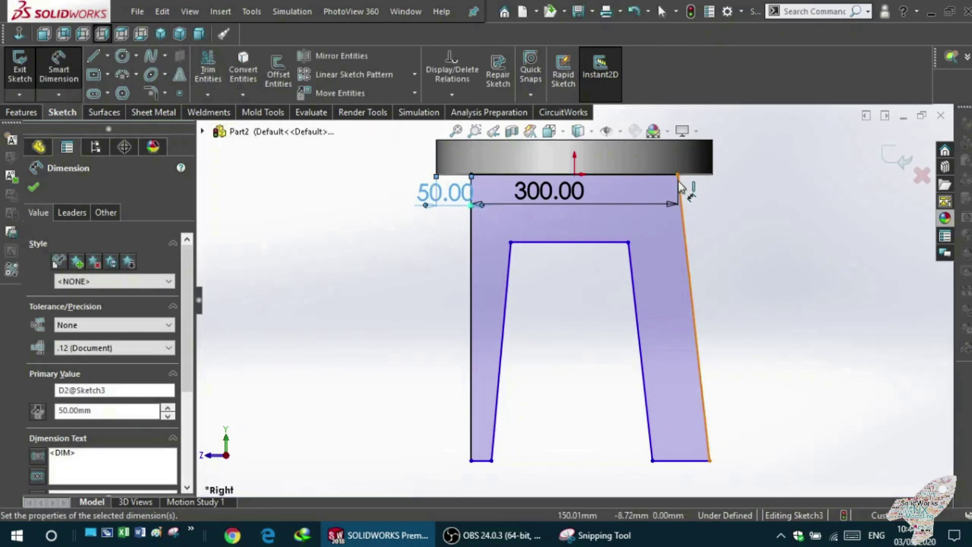
# Step: Try a right-corner offset dimension, cancel it as over-defining, and select the inner top line
pyautogui.click(678, 176)
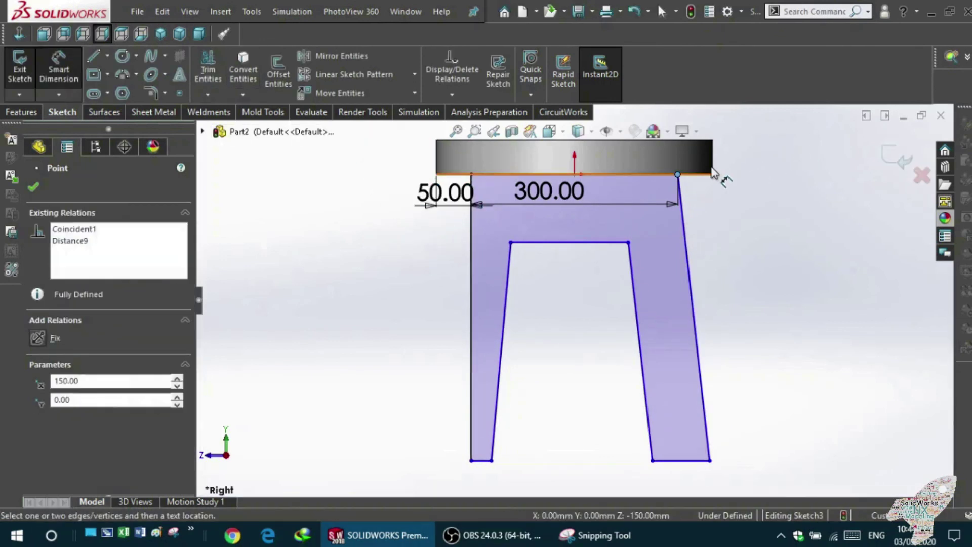
pyautogui.click(715, 169)
pyautogui.click(713, 204)
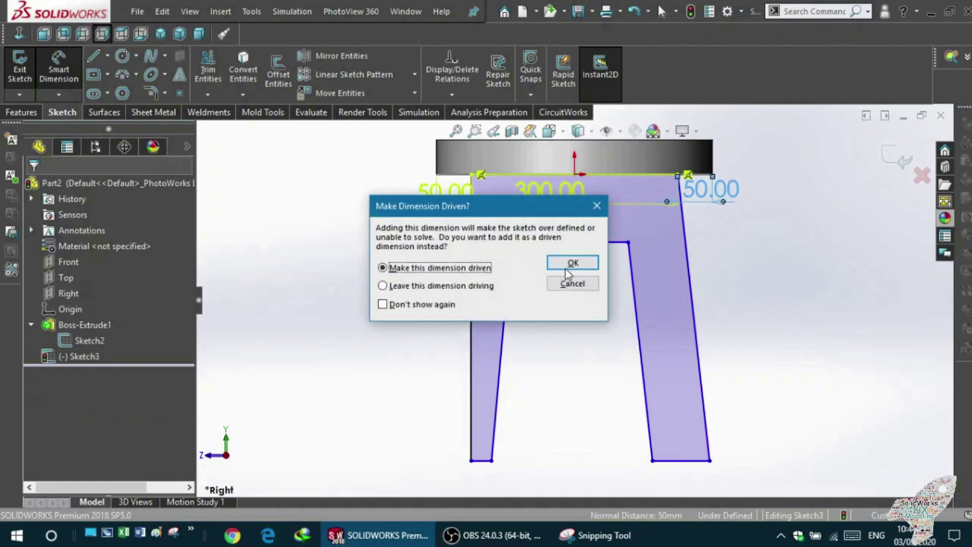
pyautogui.click(570, 285)
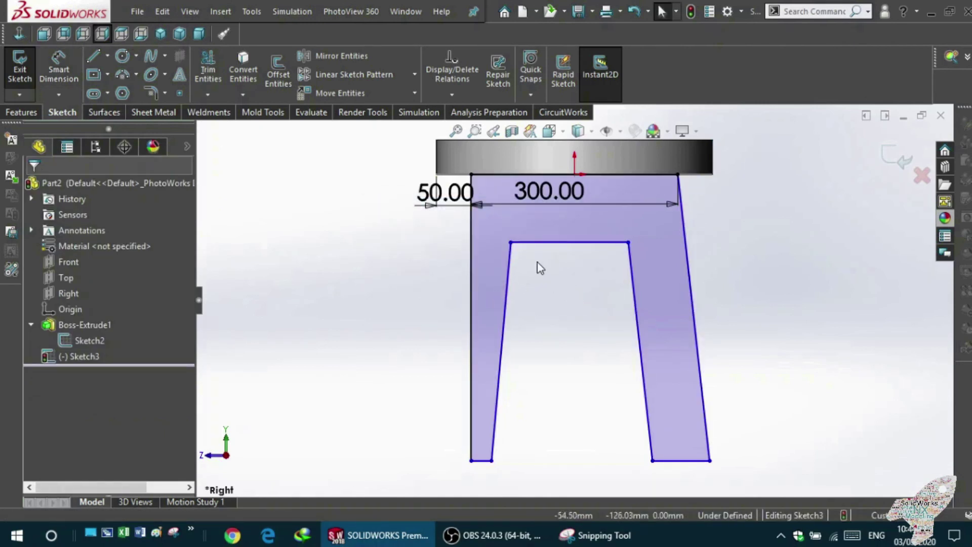
pyautogui.click(557, 241)
pyautogui.click(69, 62)
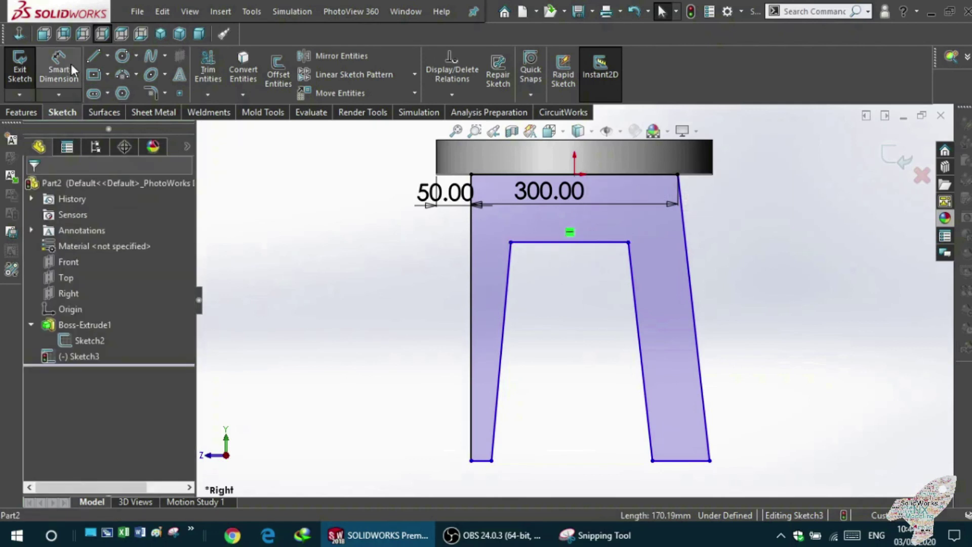
# Step: Exit the leg profile sketch and reopen it for editing
pyautogui.press('Escape')
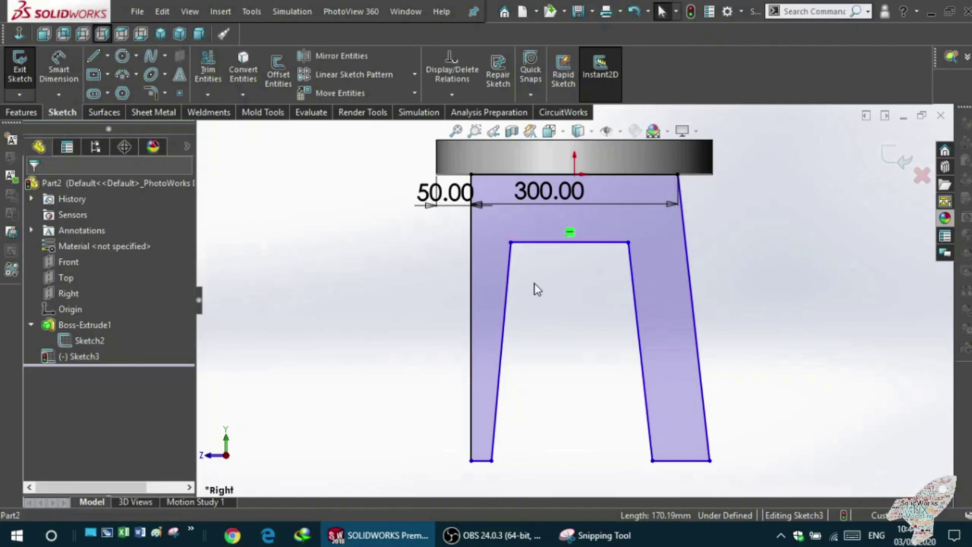
pyautogui.hotkey('ctrl', 'b')
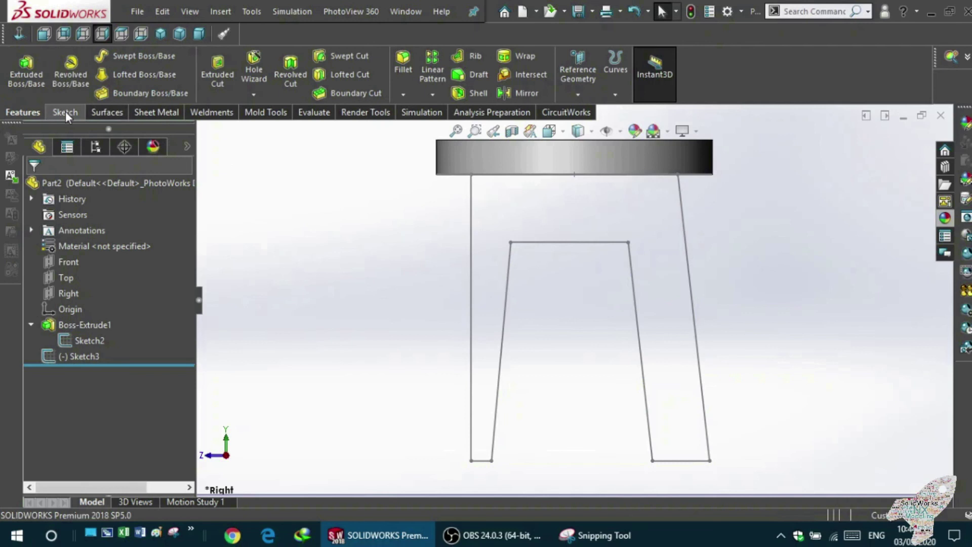
pyautogui.click(65, 111)
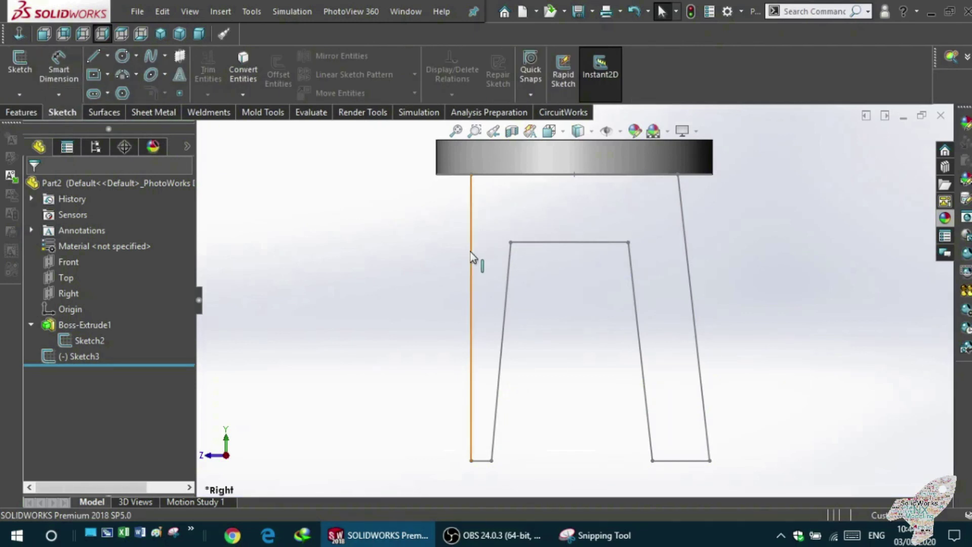
pyautogui.doubleClick(470, 251)
# Step: Dimension the inner crossbar at 100 mm, then change it to 150 mm
pyautogui.click(49, 63)
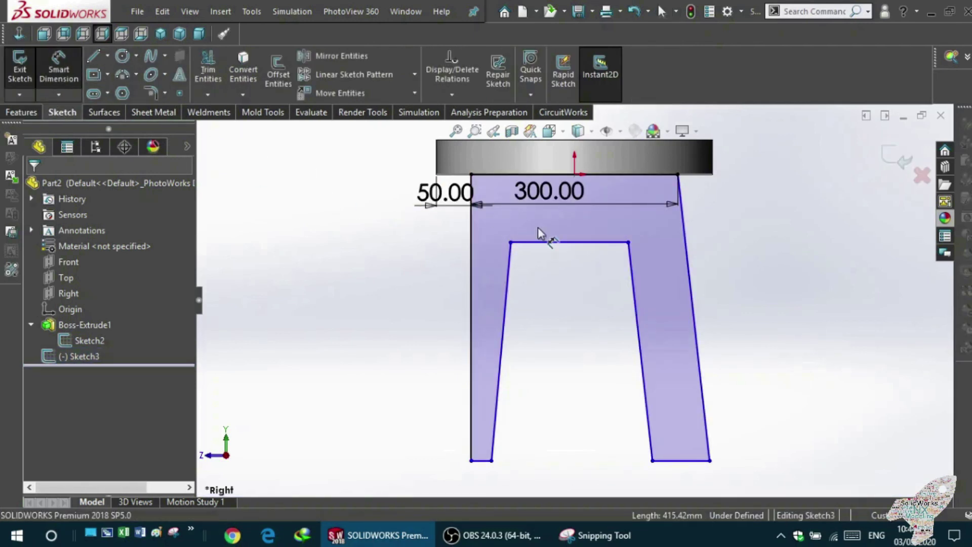
pyautogui.click(566, 244)
pyautogui.click(578, 296)
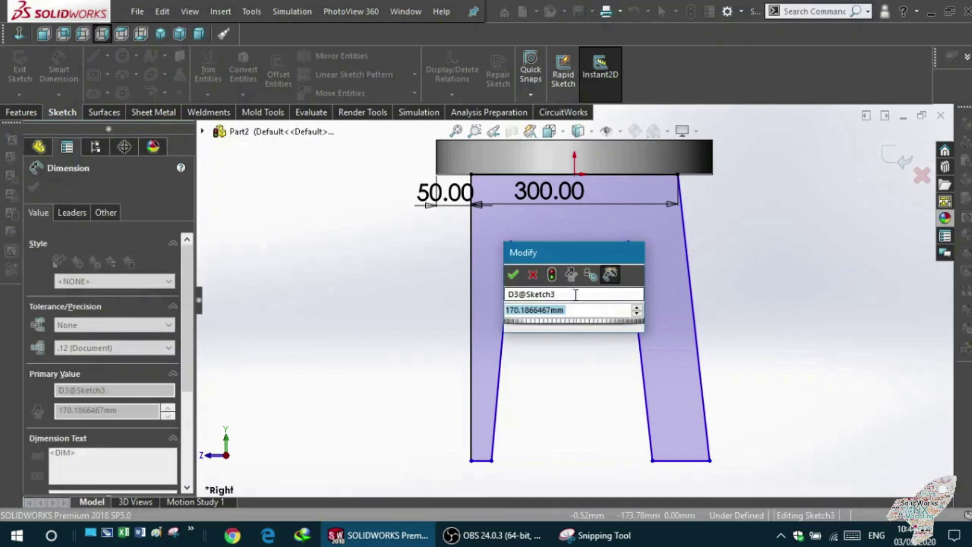
pyautogui.write('100')
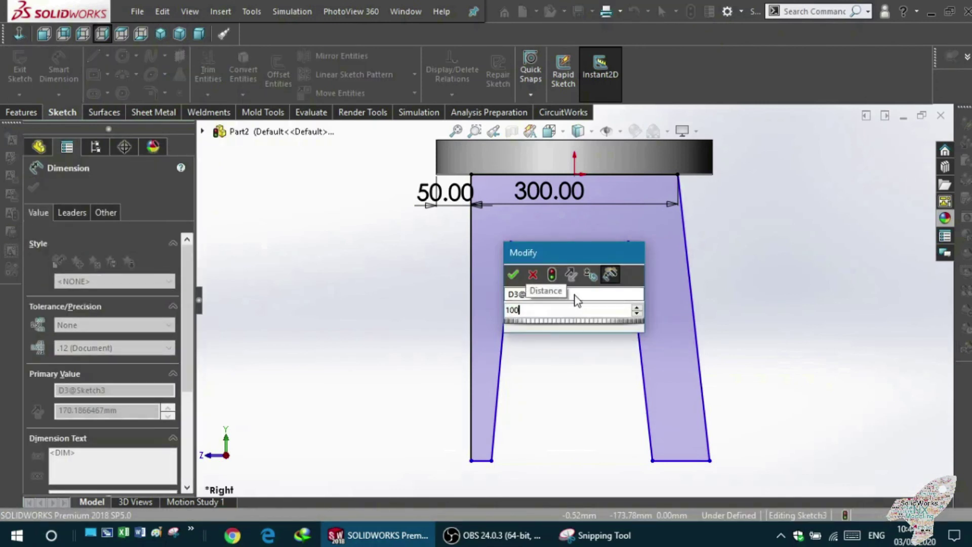
pyautogui.press('Return')
pyautogui.press('Escape')
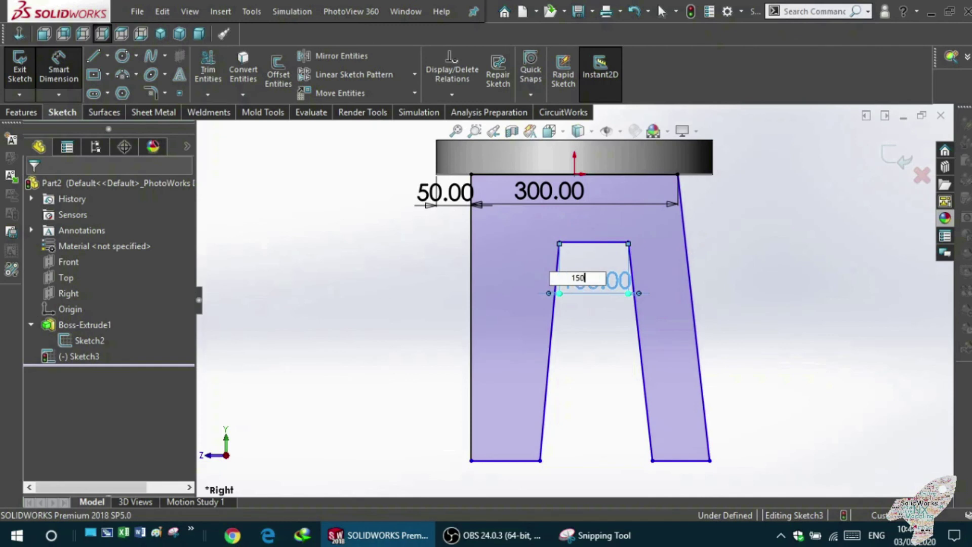
pyautogui.press('Return')
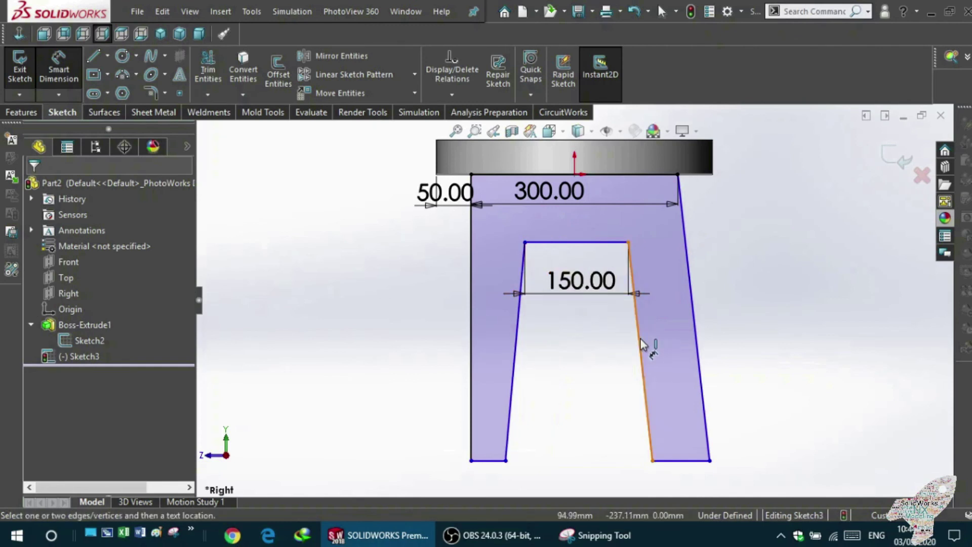
pyautogui.click(641, 347)
pyautogui.click(692, 299)
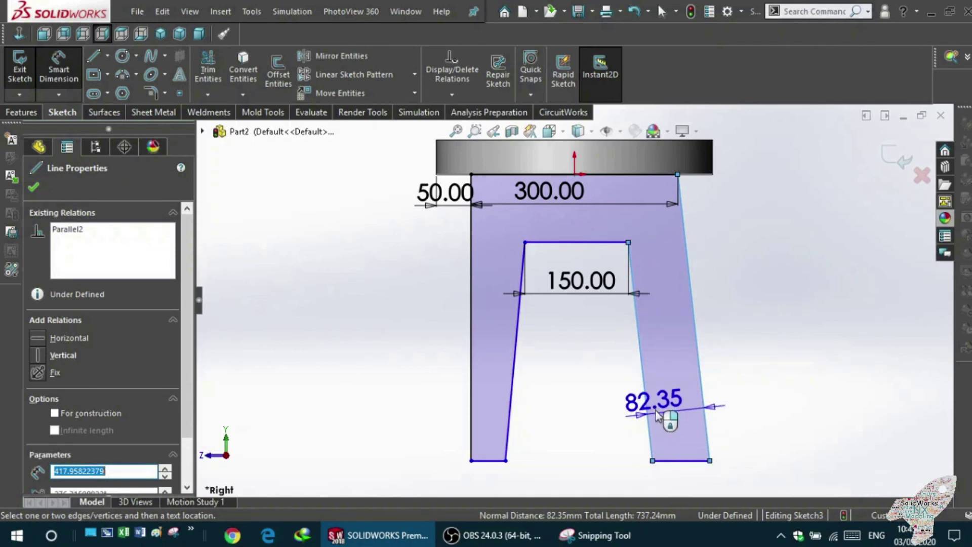
# Step: Set the right inner corner angle between crossbar and slanted leg to 95°
pyautogui.press('Escape')
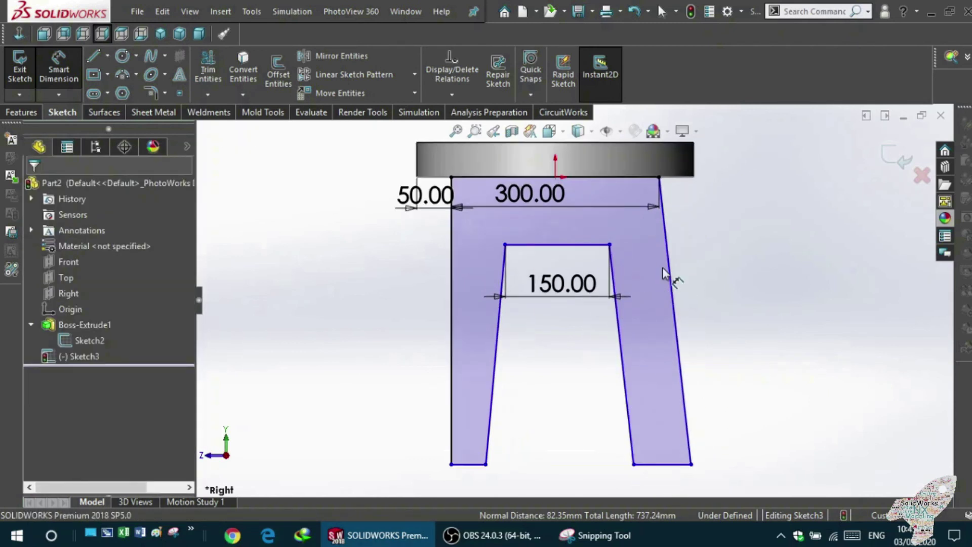
pyautogui.scroll(-2, 647, 232)
pyautogui.scroll(-1, 641, 244)
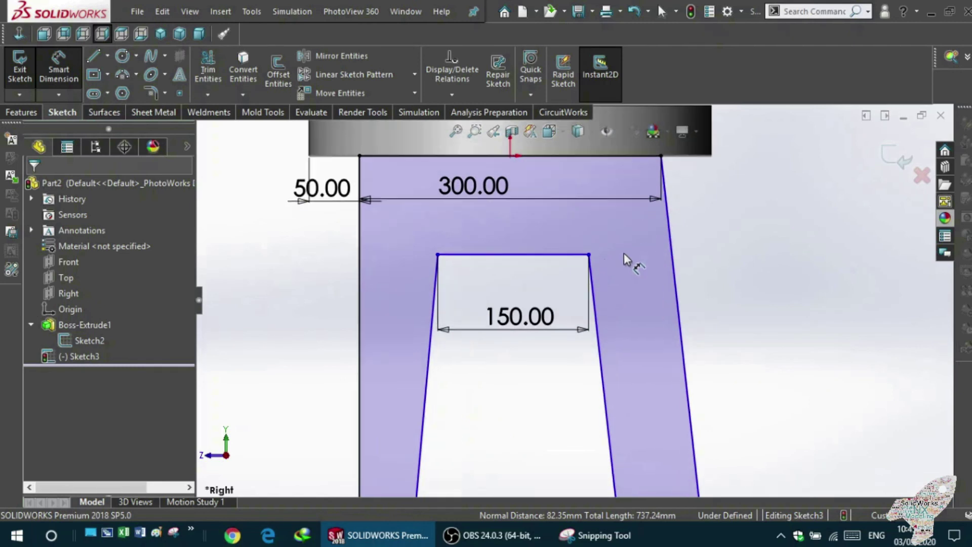
pyautogui.click(581, 256)
pyautogui.click(591, 280)
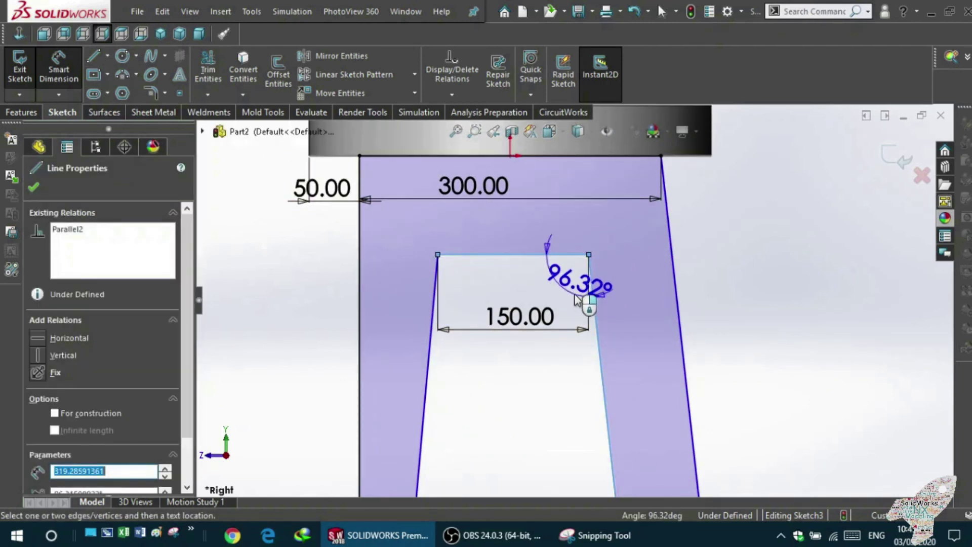
pyautogui.click(576, 299)
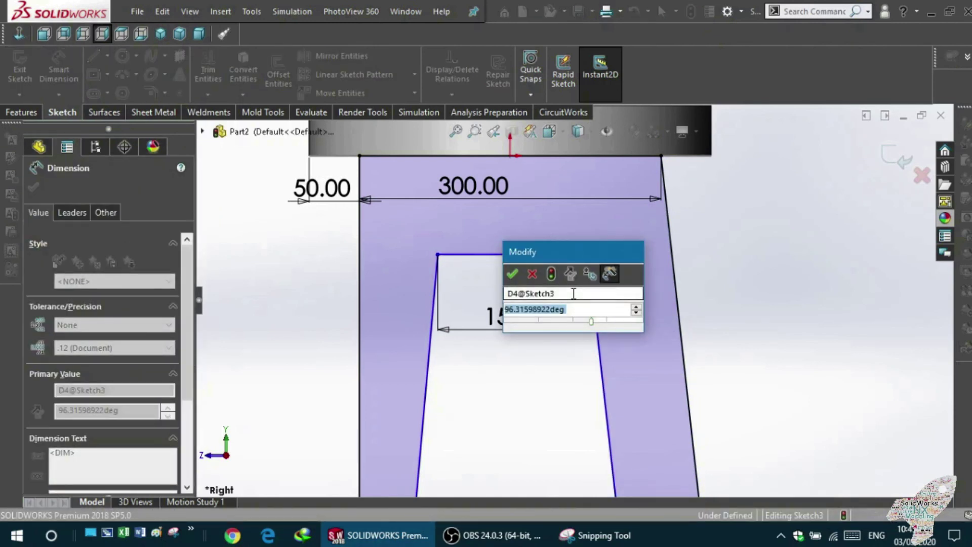
pyautogui.write('95')
pyautogui.press('Return')
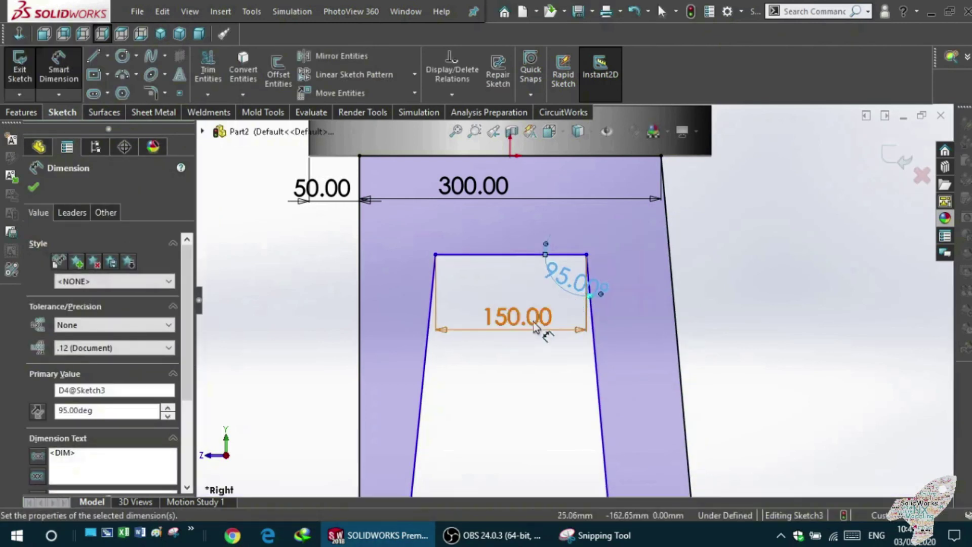
# Step: Set the left inner corner angle to 95° and reorient Normal To the sketch plane
pyautogui.click(456, 255)
pyautogui.click(432, 299)
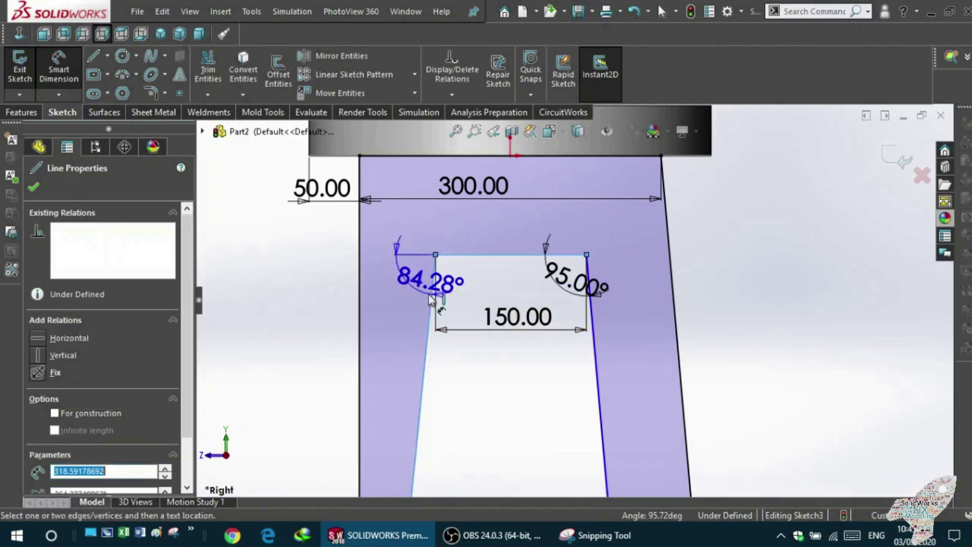
pyautogui.click(453, 302)
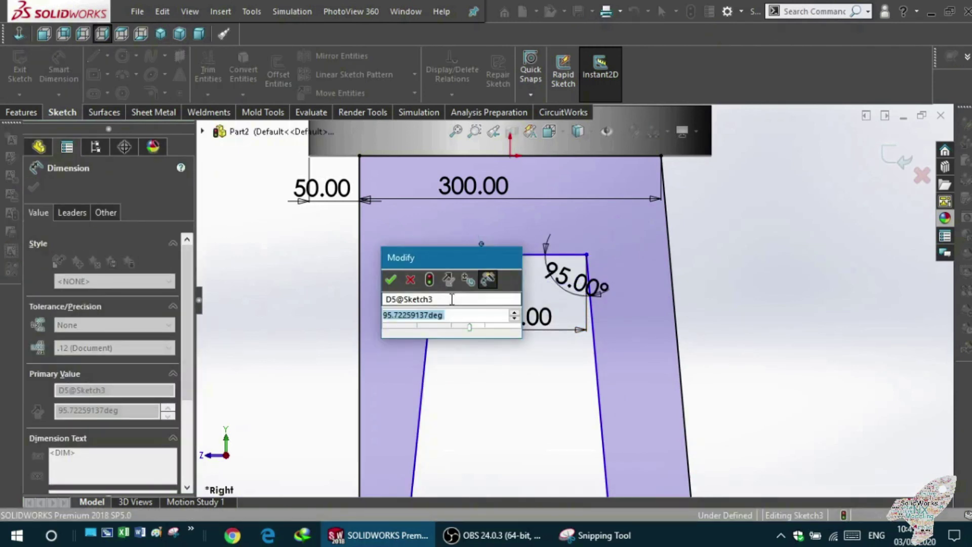
pyautogui.write('95')
pyautogui.press('Return')
pyautogui.scroll(2, 471, 329)
pyautogui.moveTo(486, 350); pyautogui.dragTo(541, 362, button='middle')
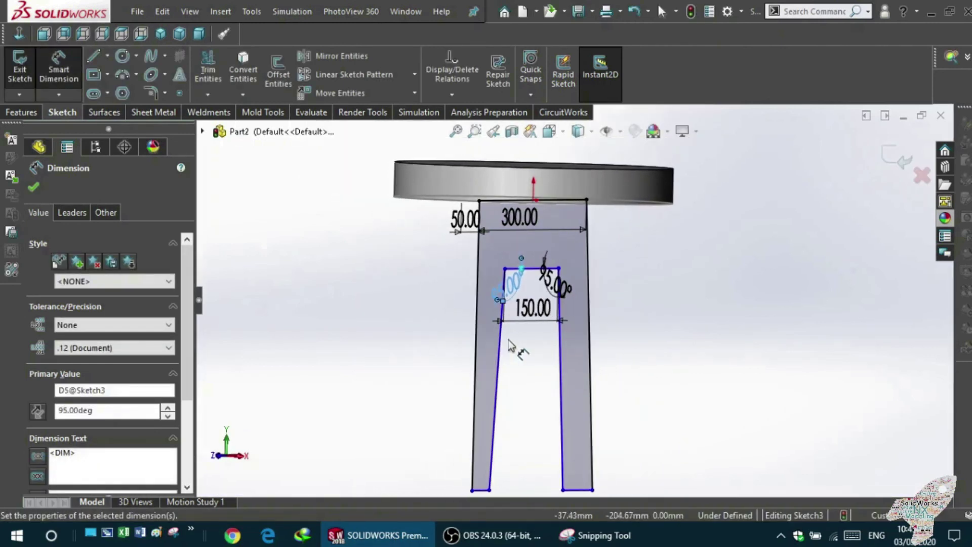
pyautogui.click(18, 33)
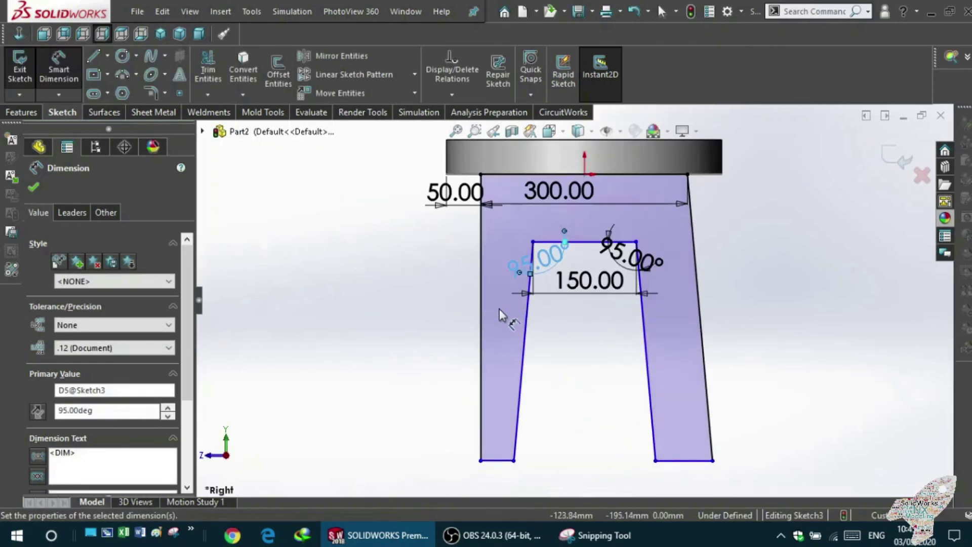
pyautogui.scroll(-2, 507, 446)
pyautogui.click(508, 448)
pyautogui.click(508, 479)
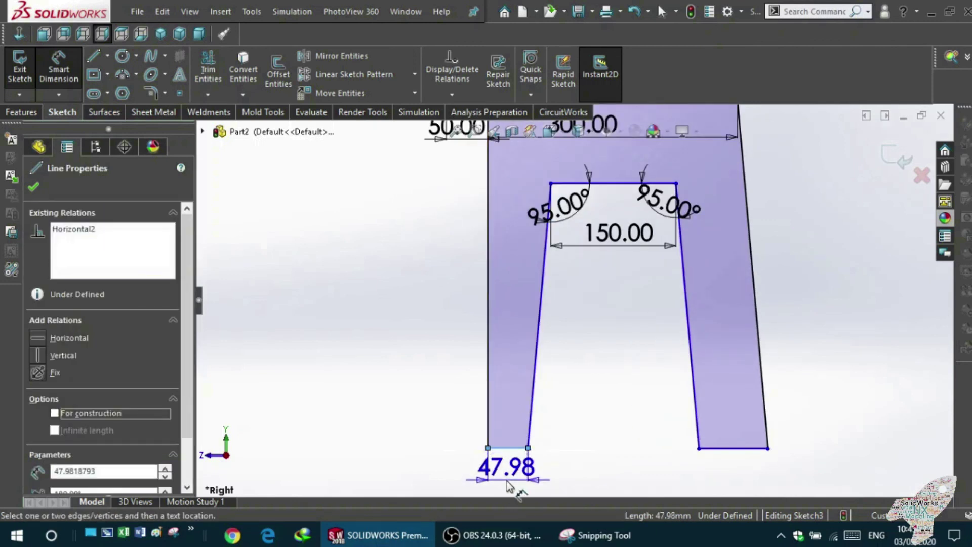
# Step: Dimension the left and right leg feet to 50 mm wide each
pyautogui.click(507, 482)
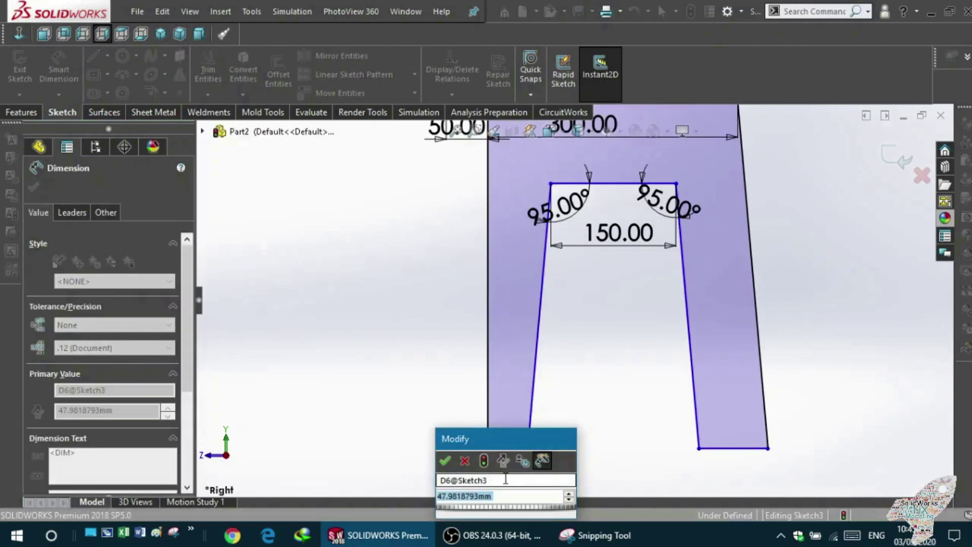
pyautogui.write('50')
pyautogui.press('Return')
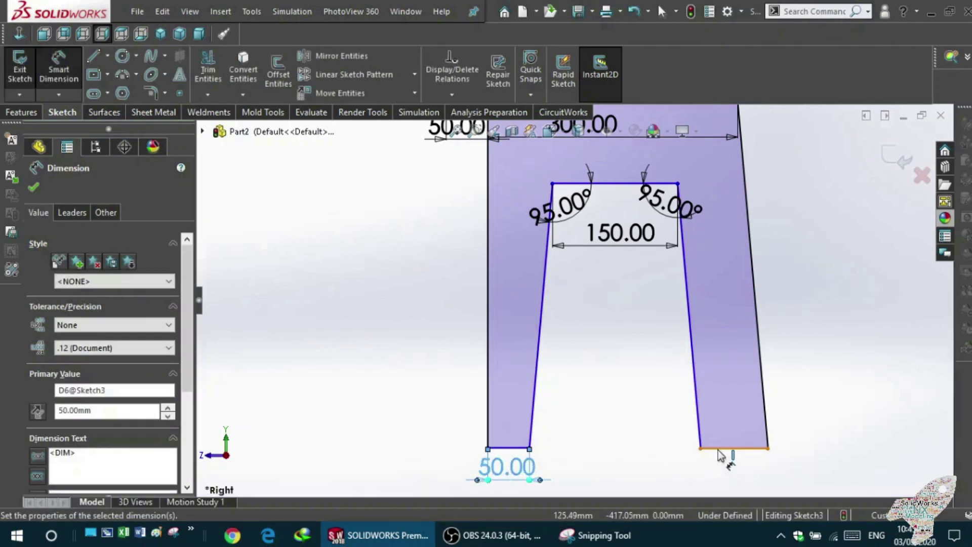
pyautogui.click(719, 449)
pyautogui.click(716, 473)
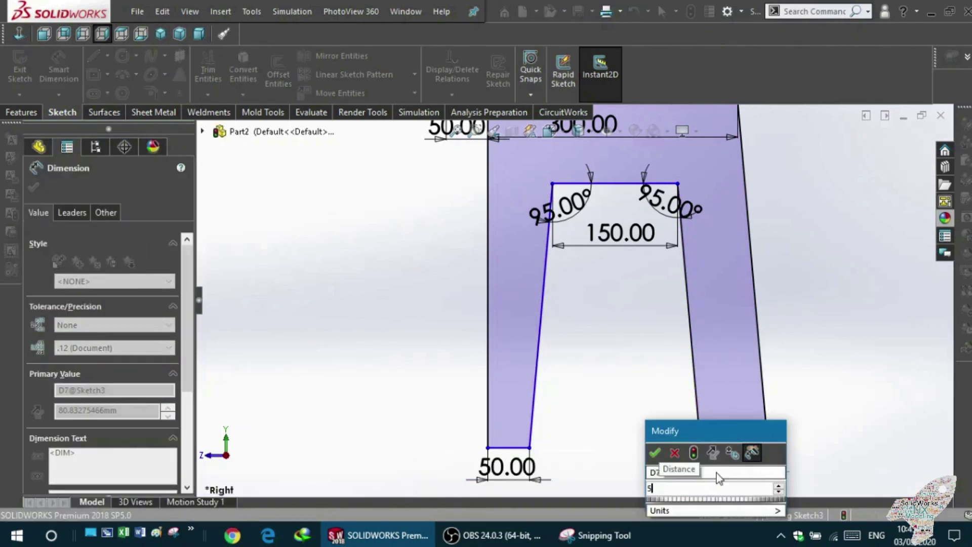
pyautogui.write('50')
pyautogui.press('Return')
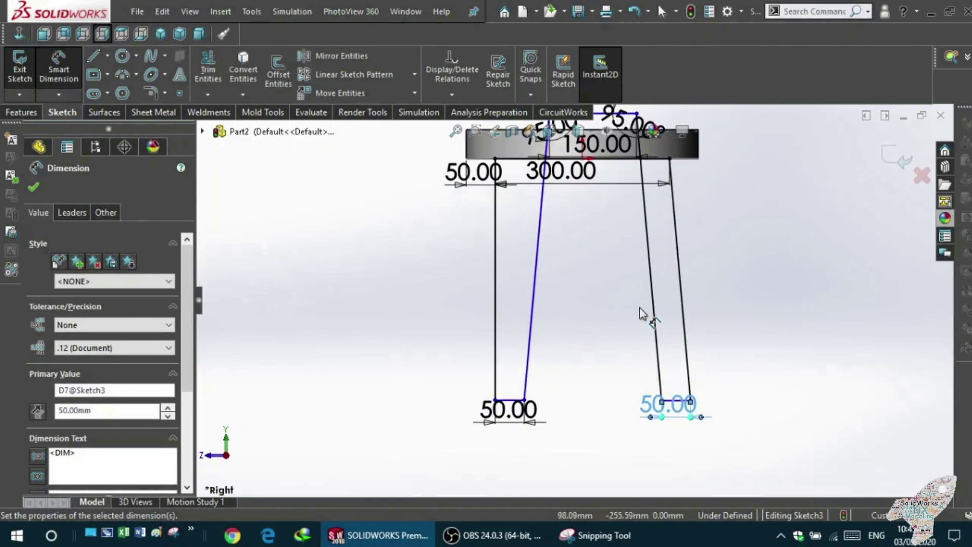
# Step: Drag the opening's top edge down until the crossbar reads 177.59
pyautogui.scroll(4, 626, 296)
pyautogui.press('Escape')
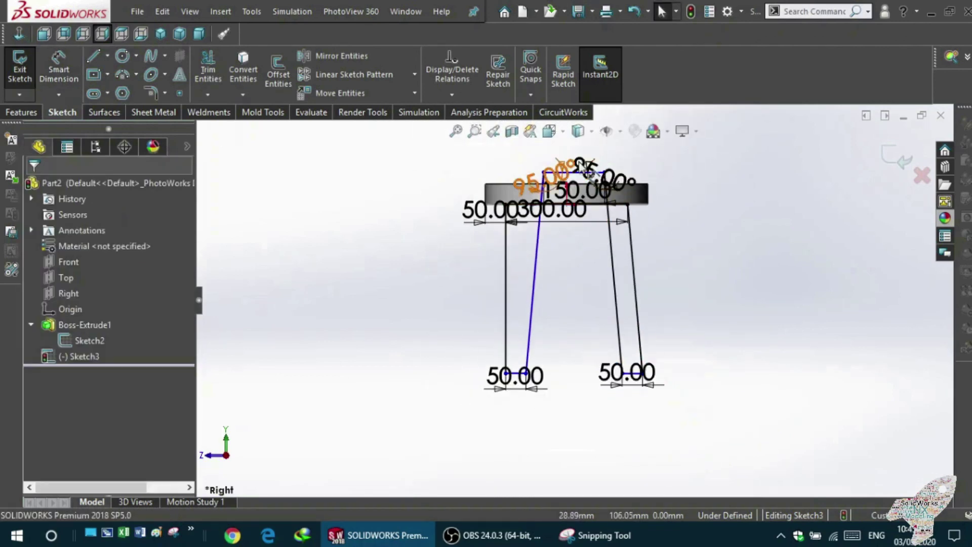
pyautogui.scroll(-3, 578, 172)
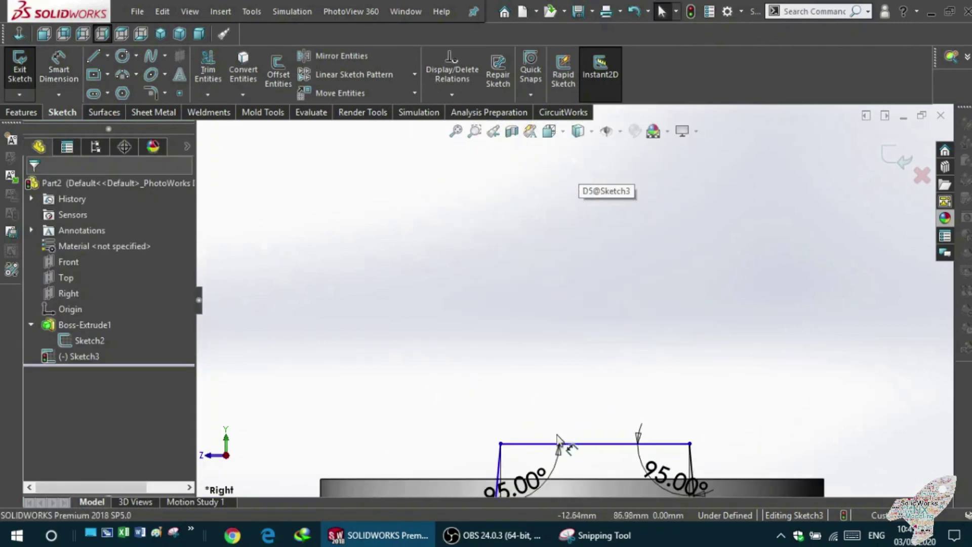
pyautogui.click(575, 474)
pyautogui.moveTo(575, 485); pyautogui.dragTo(558, 463)
pyautogui.scroll(1, 558, 463)
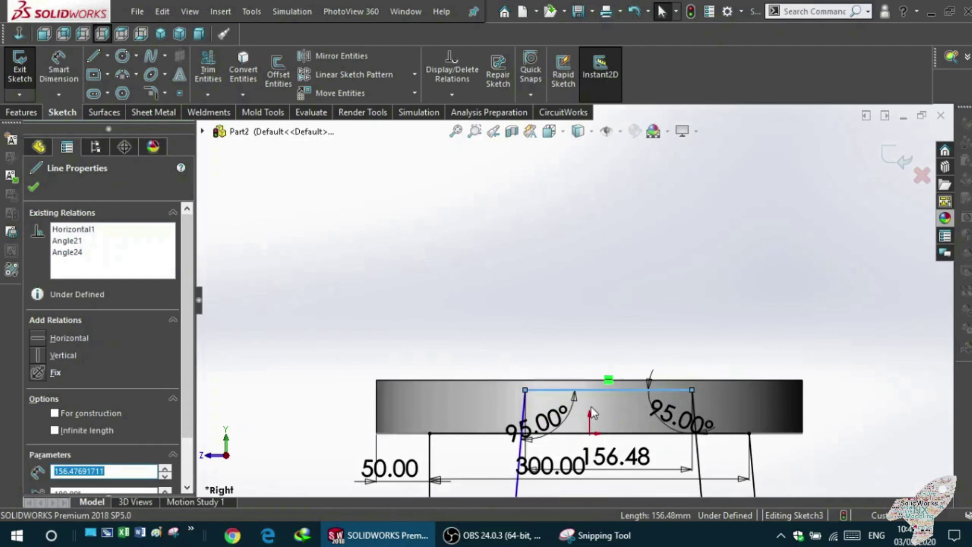
pyautogui.moveTo(597, 390); pyautogui.dragTo(595, 511)
pyautogui.scroll(4, 574, 305)
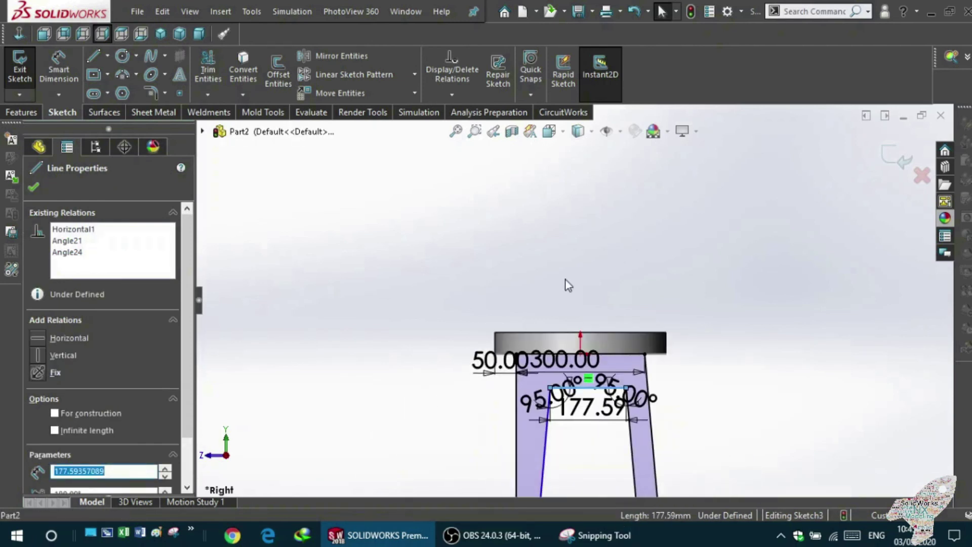
pyautogui.click(580, 454)
pyautogui.scroll(2, 580, 455)
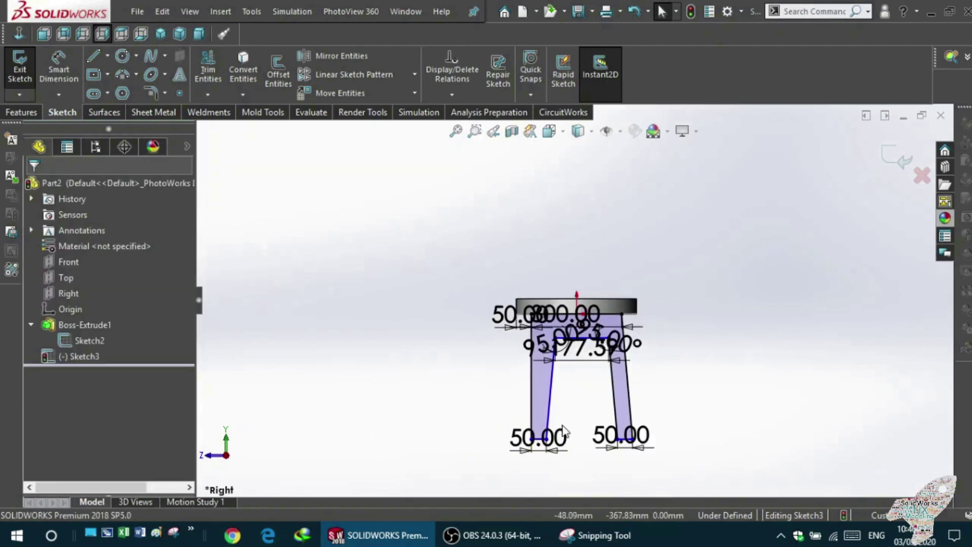
pyautogui.scroll(-3, 505, 338)
pyautogui.click(59, 68)
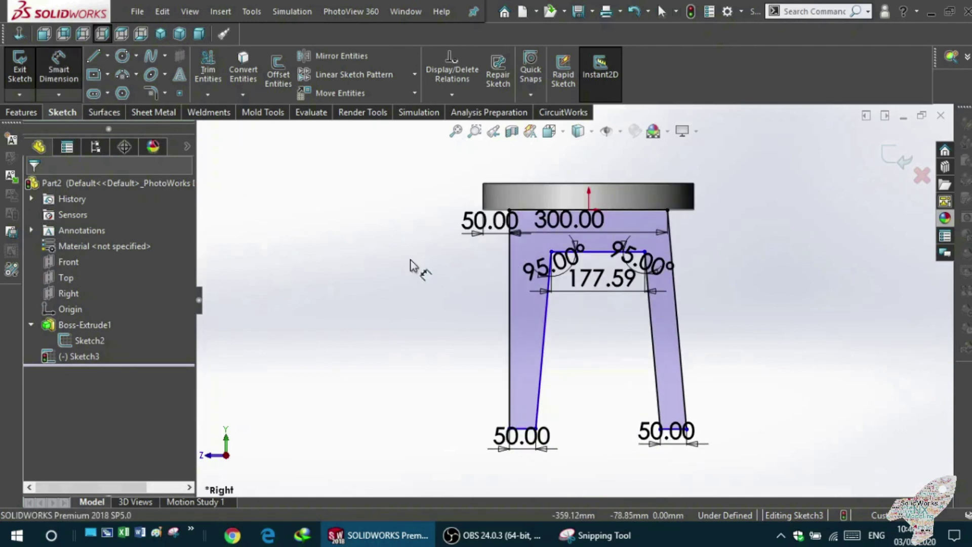
# Step: Dimension both inner leg edges with a vertical height of 300 mm
pyautogui.click(545, 353)
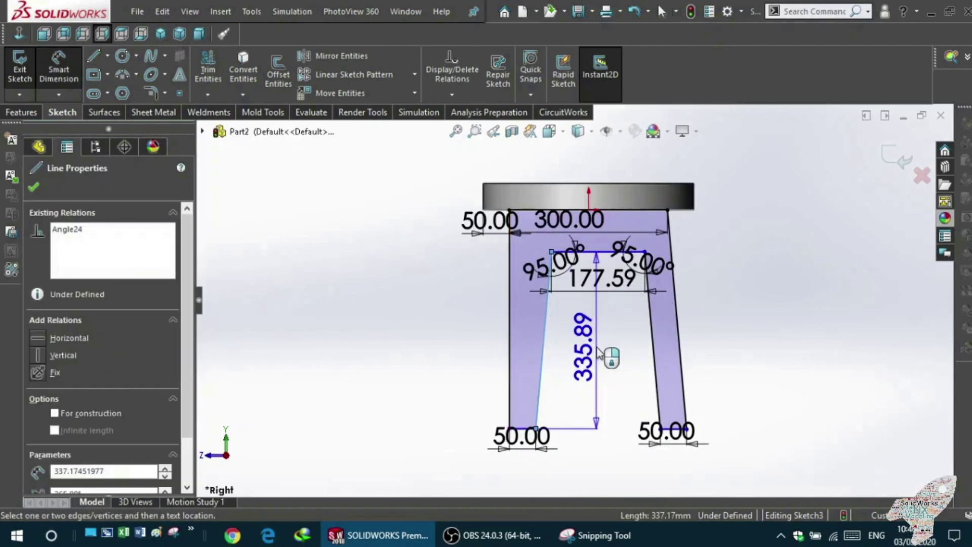
pyautogui.click(599, 352)
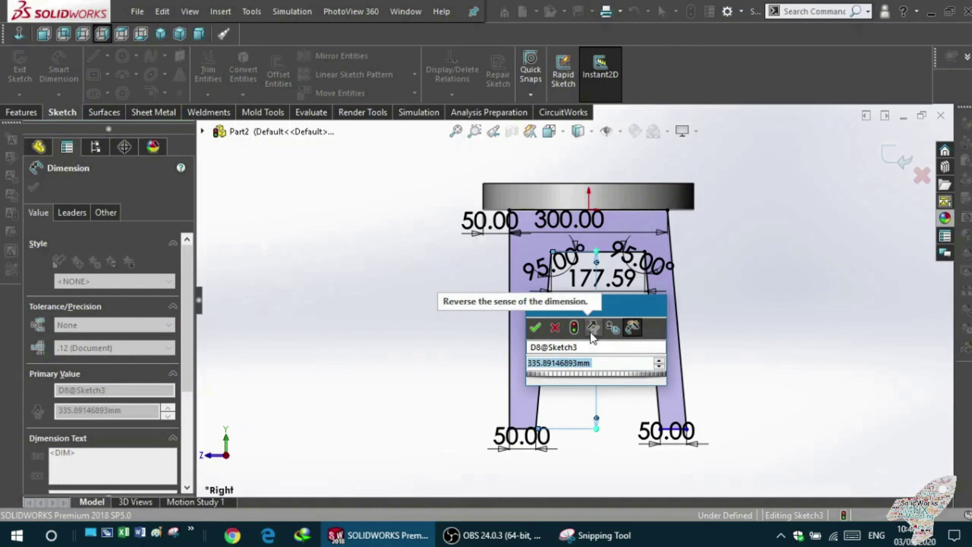
pyautogui.write('300')
pyautogui.press('Return')
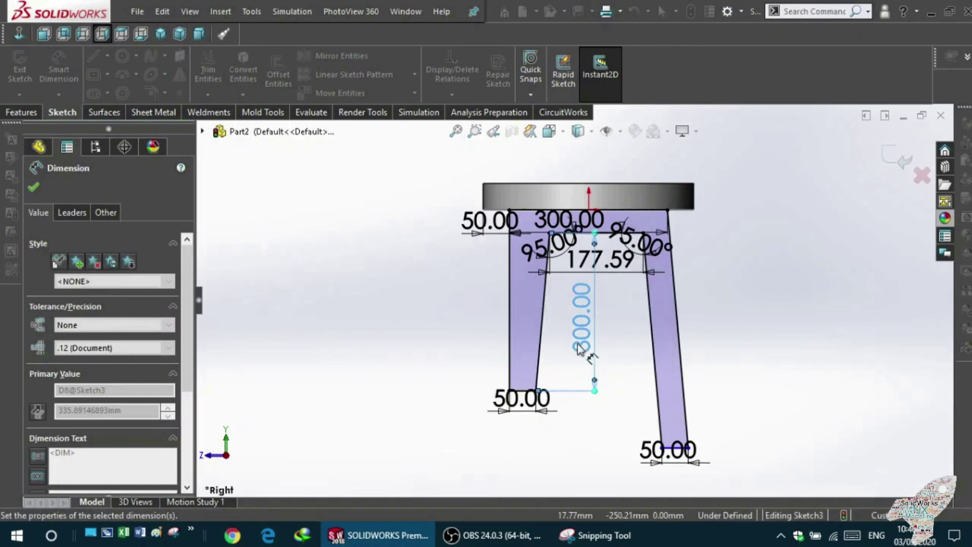
pyautogui.scroll(-3, 606, 306)
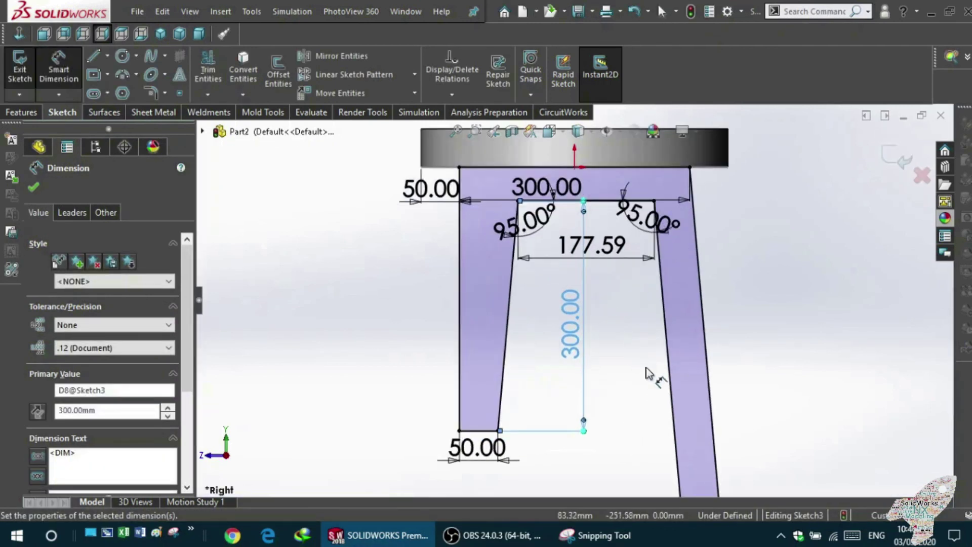
pyautogui.click(673, 390)
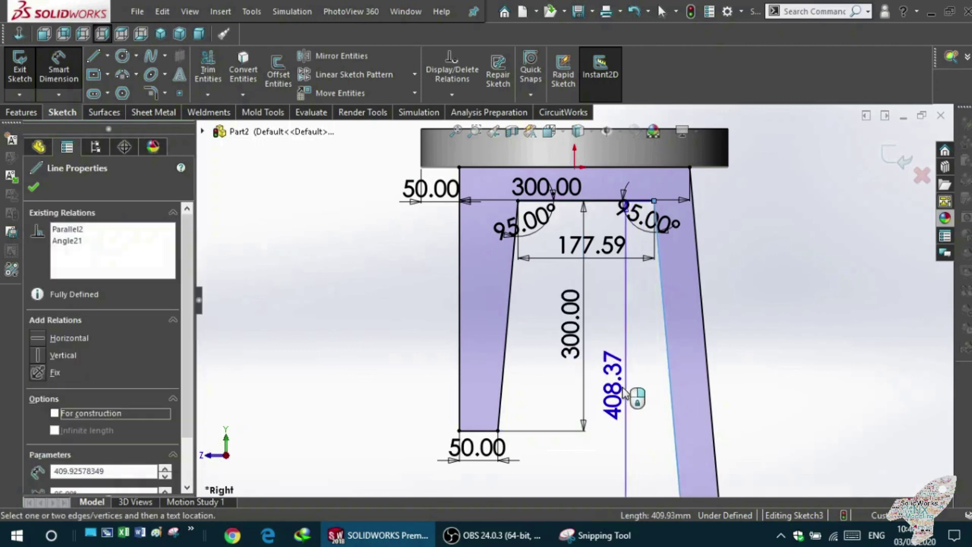
pyautogui.click(623, 387)
pyautogui.write('300')
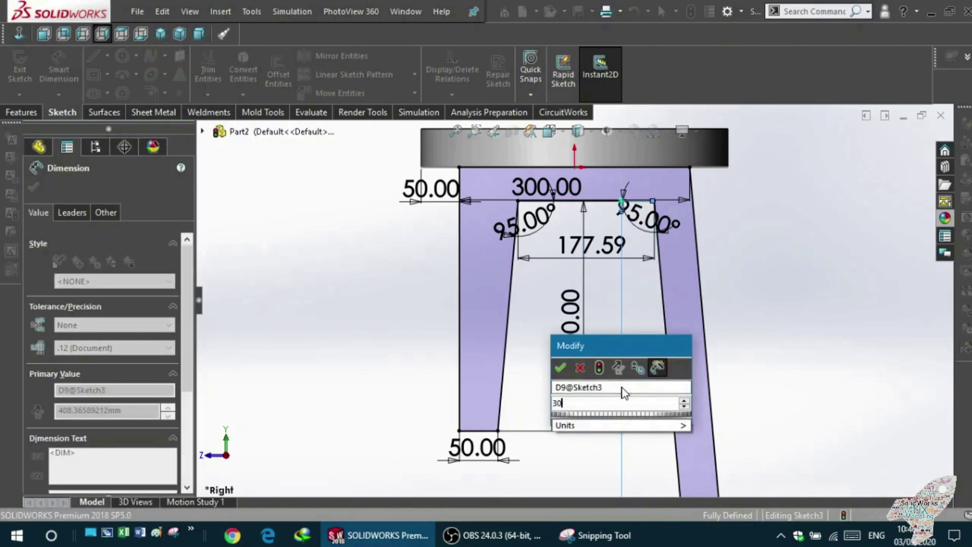
pyautogui.press('Return')
pyautogui.click(633, 372)
# Step: Try a 5° angle between the left leg's edges and cancel it as over-defining
pyautogui.scroll(2, 627, 304)
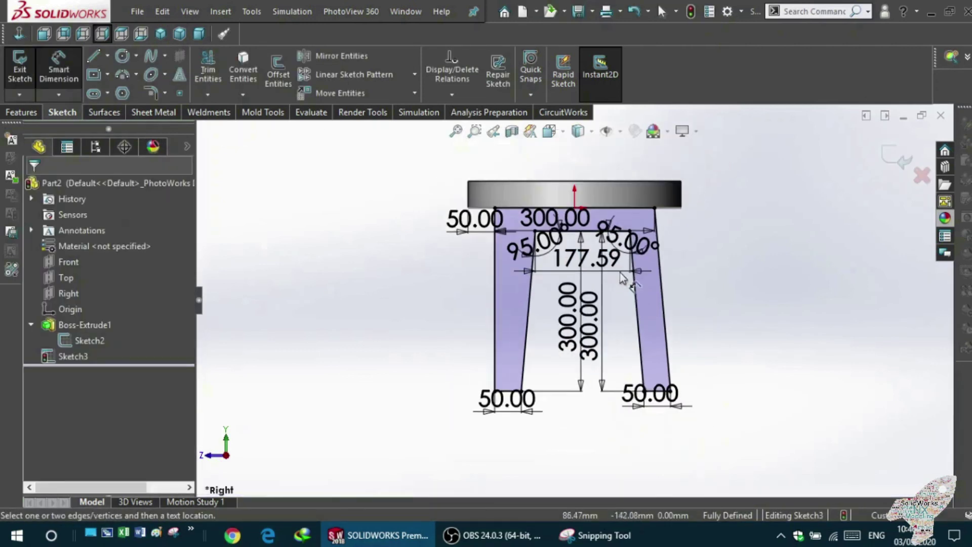
pyautogui.scroll(-2, 613, 276)
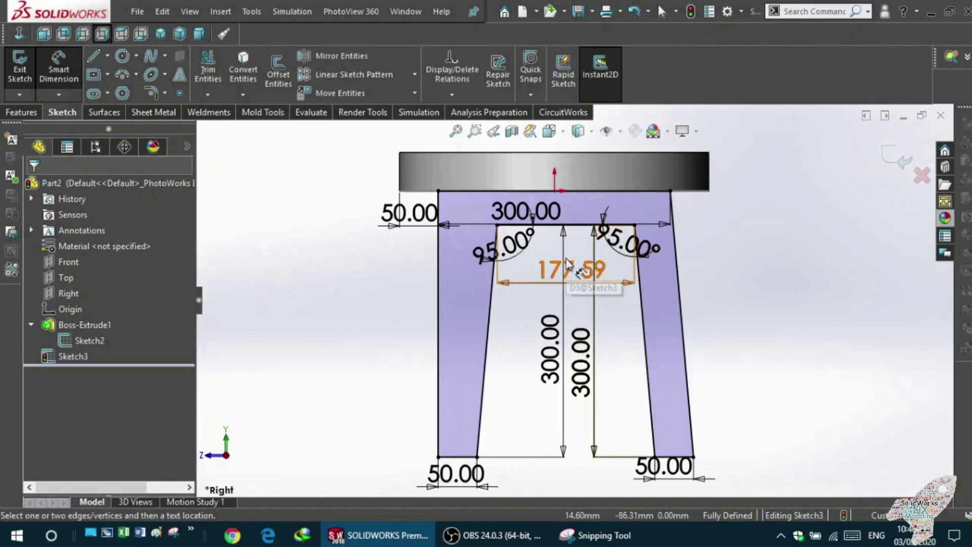
pyautogui.scroll(-1, 597, 283)
pyautogui.scroll(1, 594, 300)
pyautogui.scroll(-1, 594, 300)
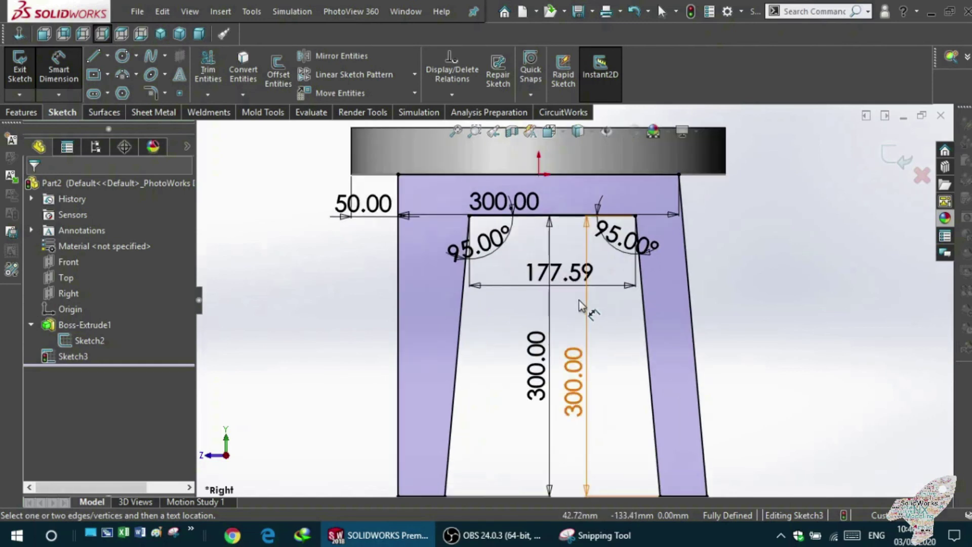
pyautogui.click(462, 304)
pyautogui.click(397, 295)
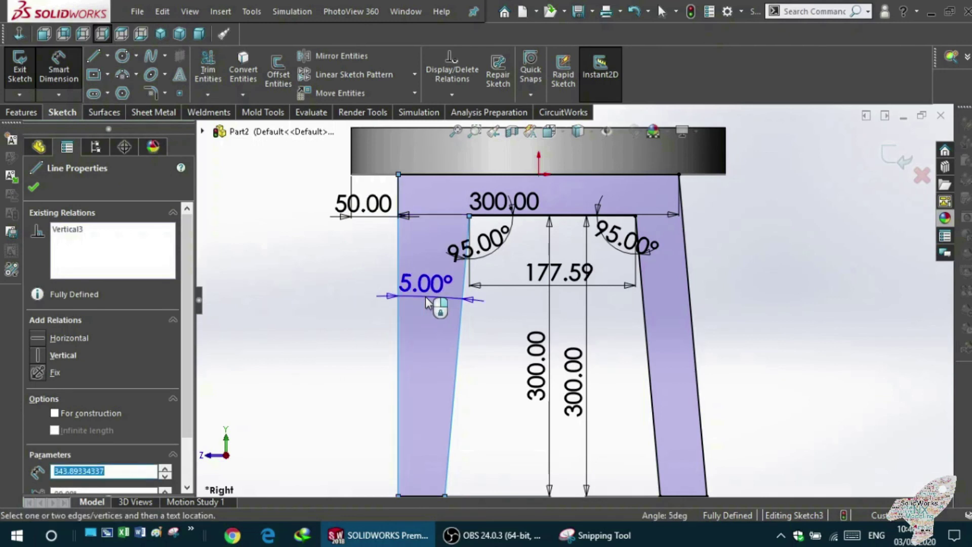
pyautogui.click(427, 296)
pyautogui.click(570, 282)
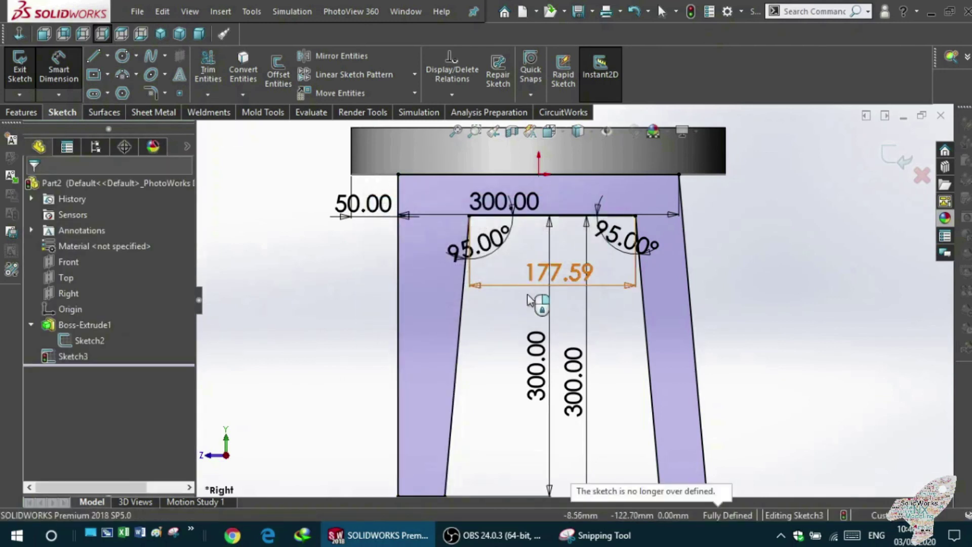
# Step: Discard the redundant 49.81 right-leg width and move the left 95° label beside 177.59
pyautogui.click(646, 349)
pyautogui.click(692, 324)
pyautogui.click(677, 333)
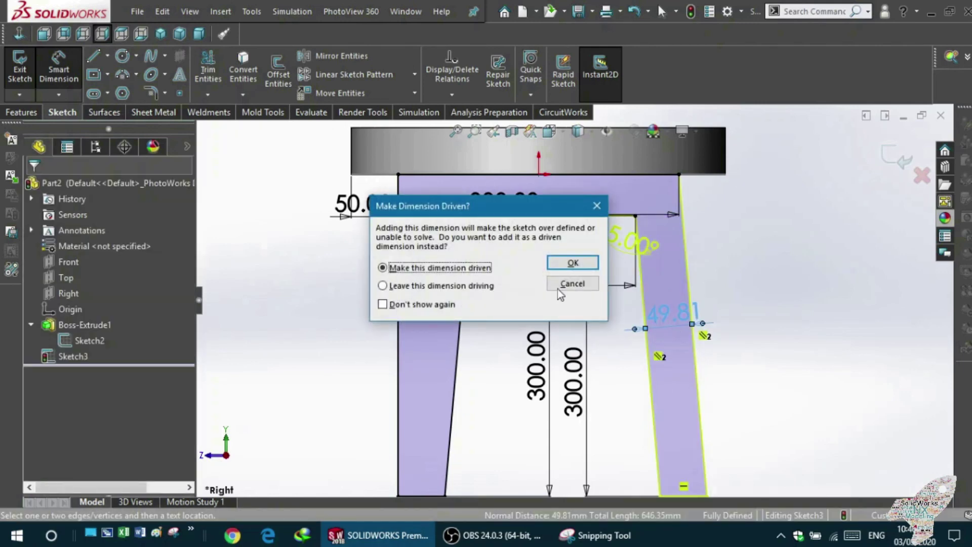
pyautogui.click(574, 286)
pyautogui.scroll(1, 574, 297)
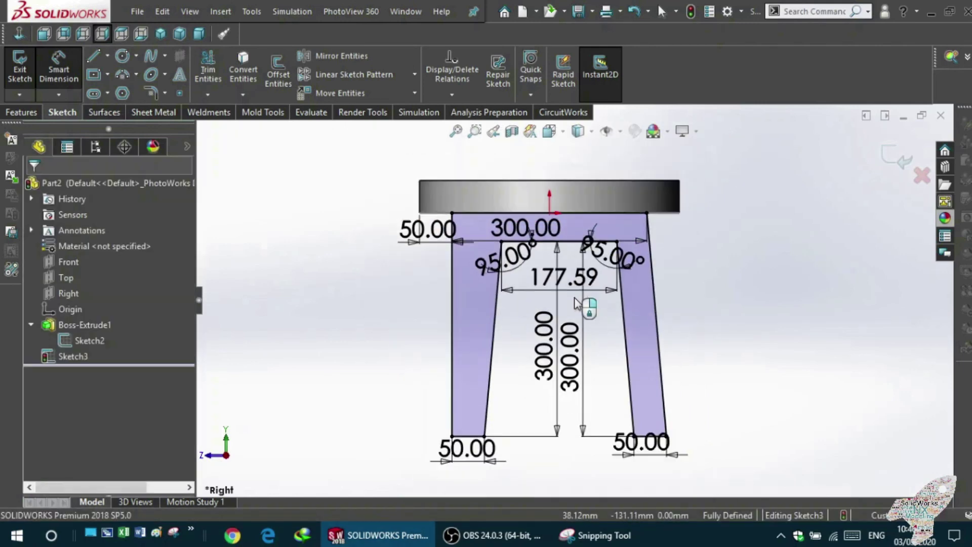
pyautogui.scroll(1, 574, 297)
pyautogui.moveTo(491, 254); pyautogui.dragTo(501, 290)
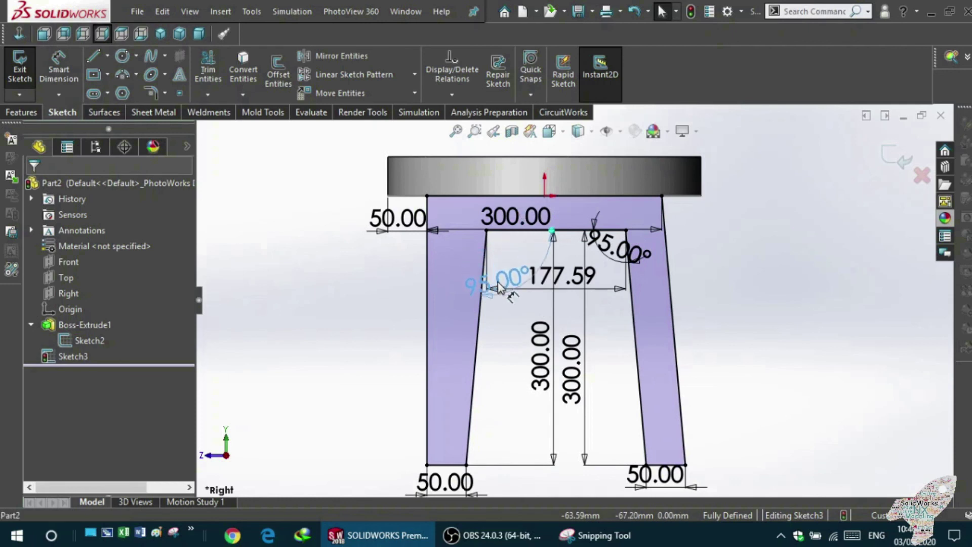
# Step: Change the inner opening's width dimension from 177.59 to 200 mm
pyautogui.click(567, 287)
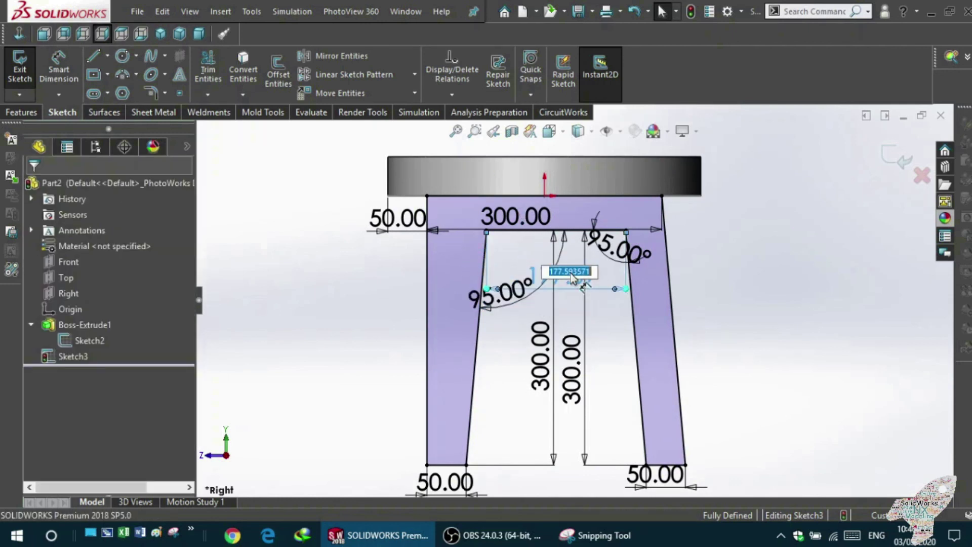
pyautogui.press('Return')
pyautogui.moveTo(567, 304); pyautogui.dragTo(587, 312)
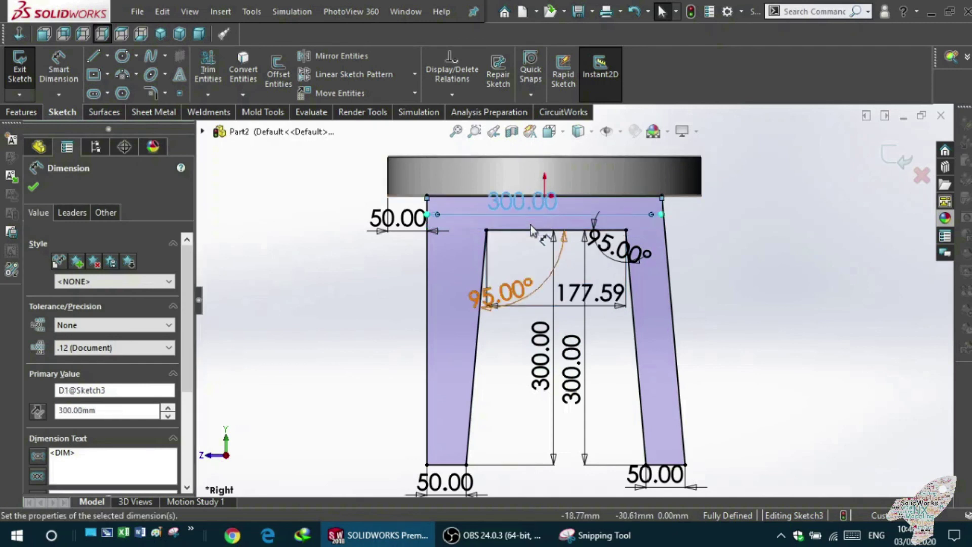
pyautogui.click(570, 304)
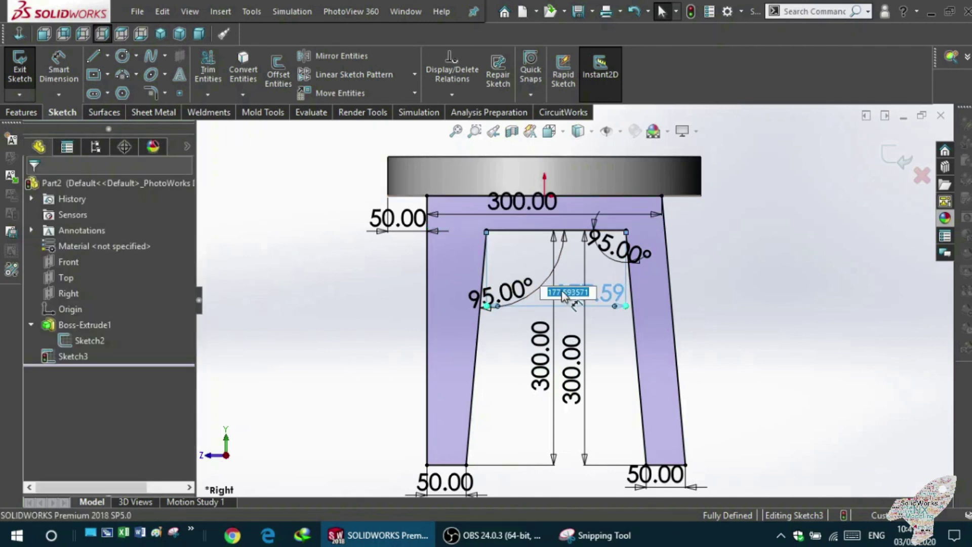
pyautogui.write('0')
pyautogui.press('Return')
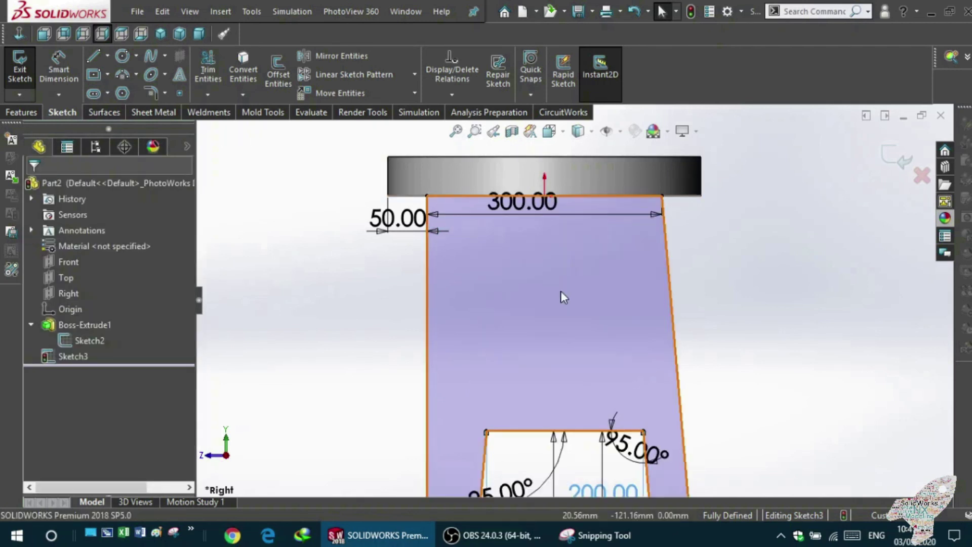
# Step: Move the left 95.00° angle label up toward its corner
pyautogui.click(704, 336)
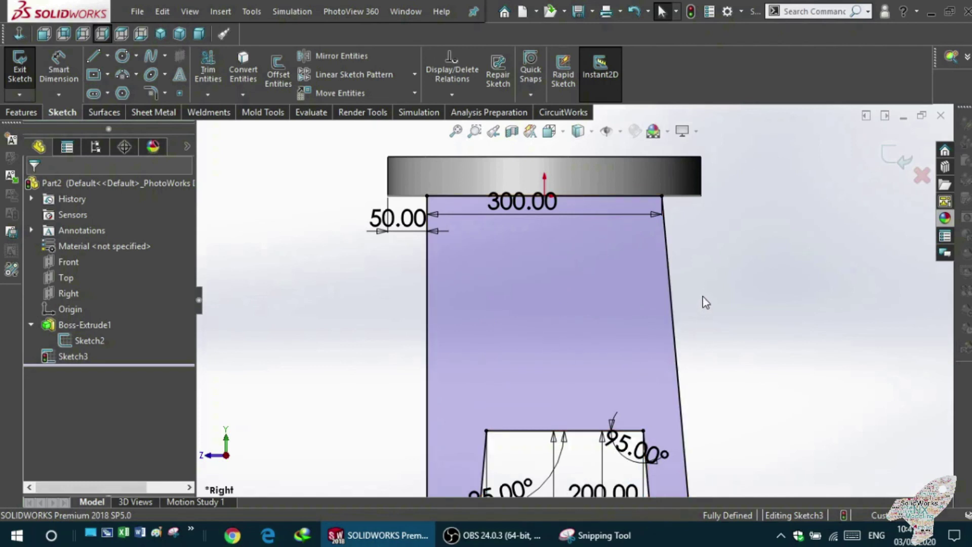
pyautogui.scroll(3, 692, 287)
pyautogui.scroll(-1, 634, 402)
pyautogui.scroll(1, 614, 419)
pyautogui.scroll(-2, 504, 373)
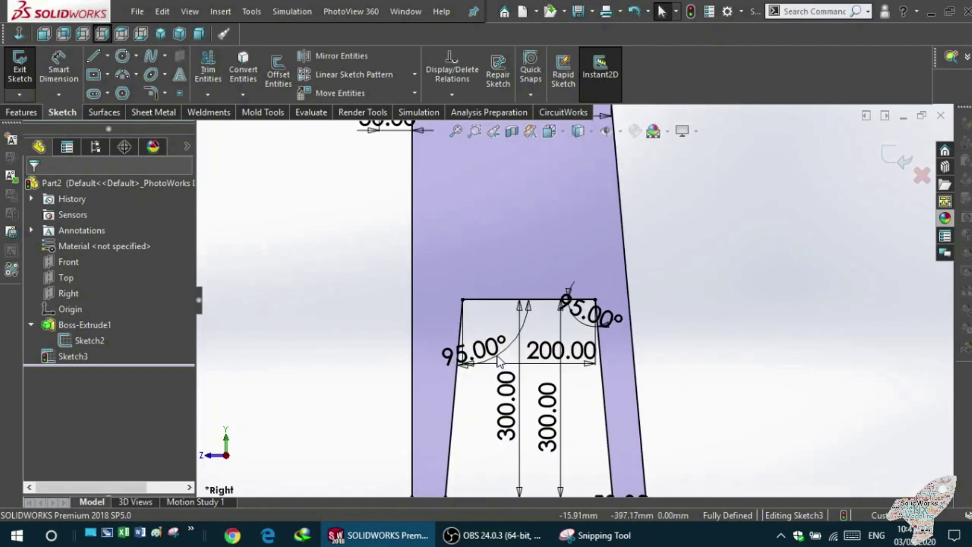
pyautogui.moveTo(484, 350); pyautogui.dragTo(475, 314)
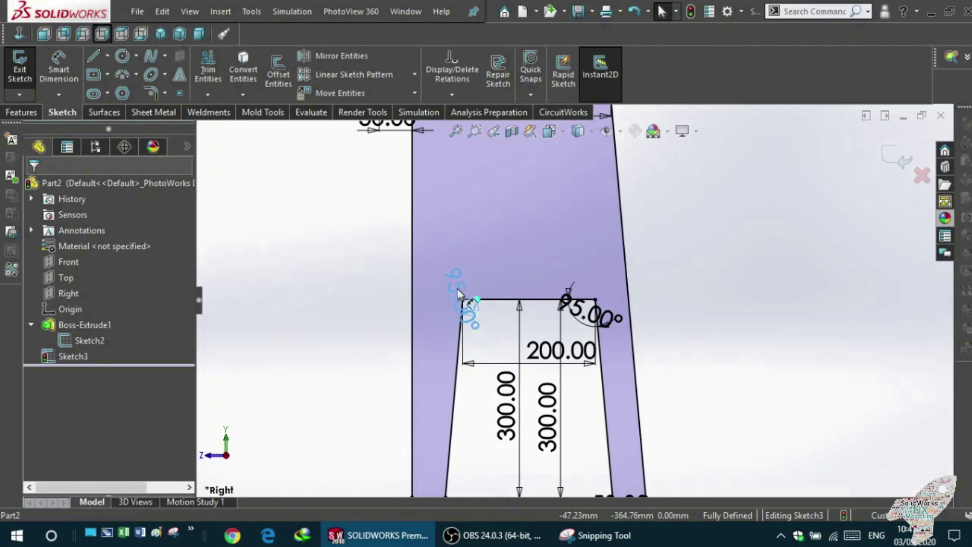
pyautogui.click(484, 299)
# Step: Delete the 200.00 inner width dimension and fit the whole sketch in view
pyautogui.scroll(2, 536, 310)
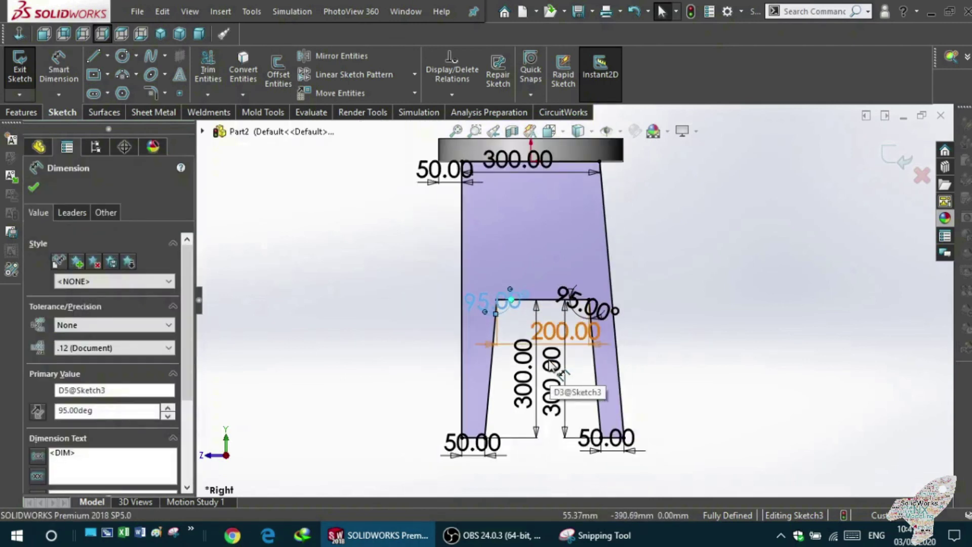
pyautogui.scroll(-2, 537, 310)
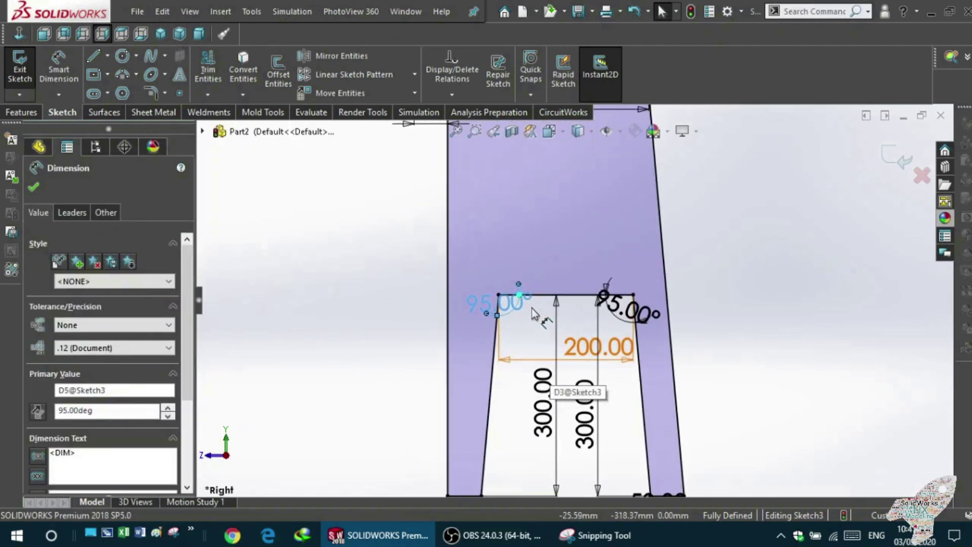
pyautogui.click(544, 359)
pyautogui.press('Delete')
pyautogui.press('f')
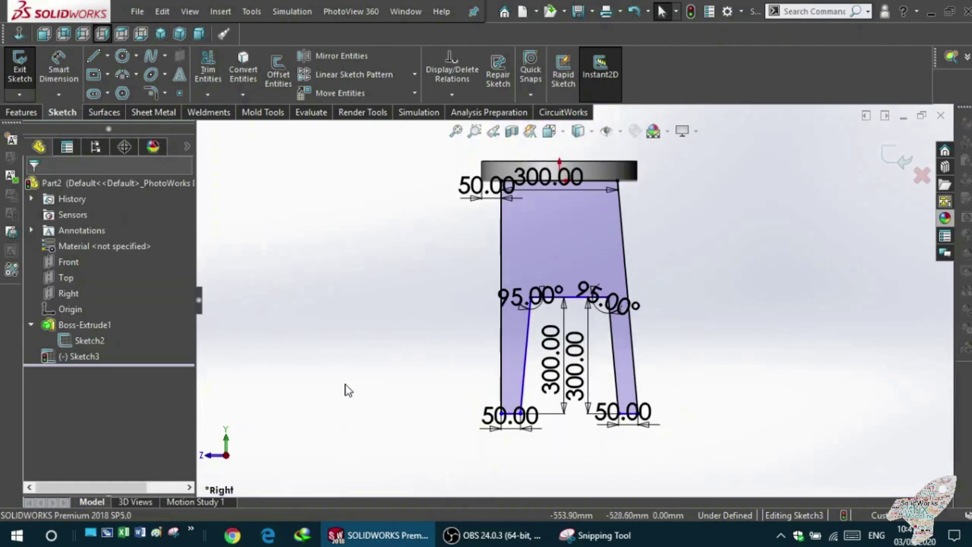
# Step: Start Smart Dimension and pick the inner opening's top edge
pyautogui.click(62, 79)
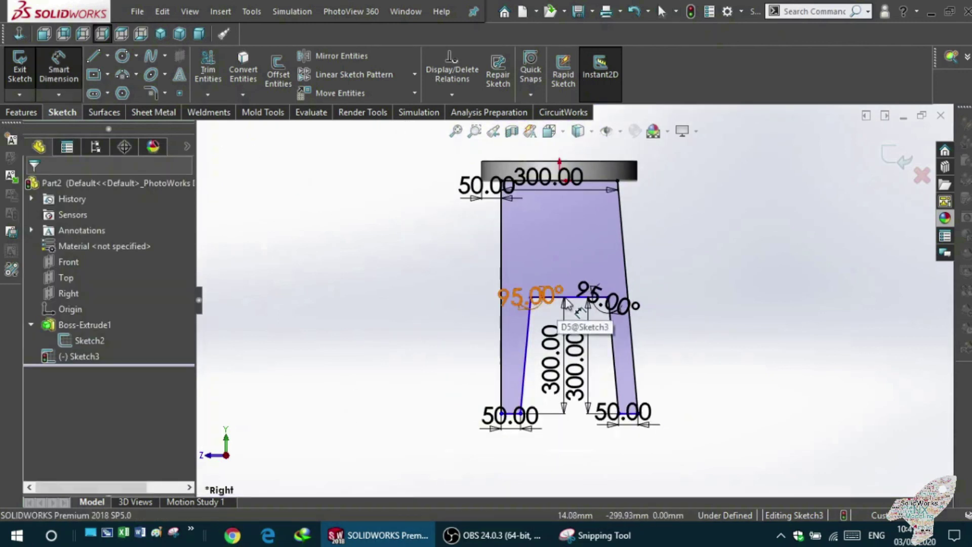
pyautogui.scroll(-1, 566, 303)
pyautogui.scroll(-3, 572, 304)
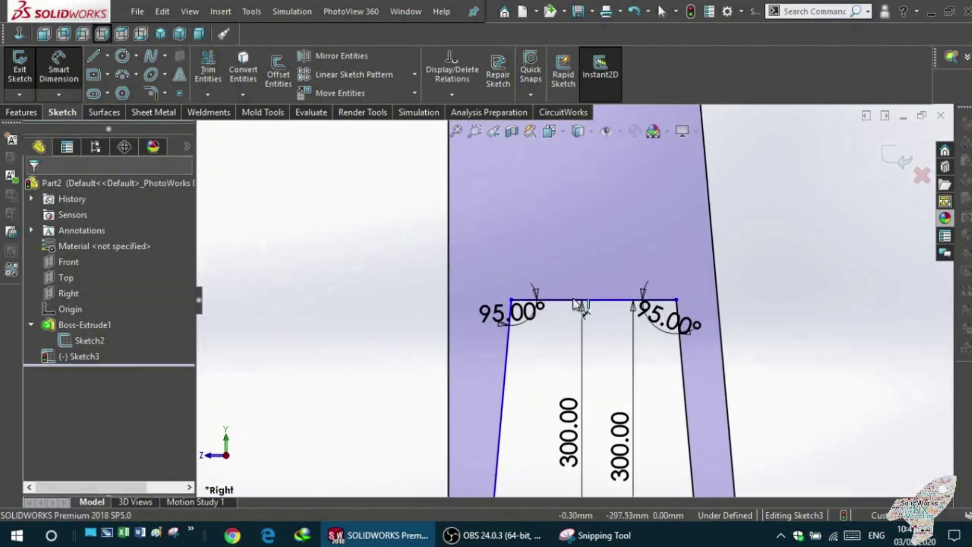
pyautogui.click(594, 300)
pyautogui.press('Escape')
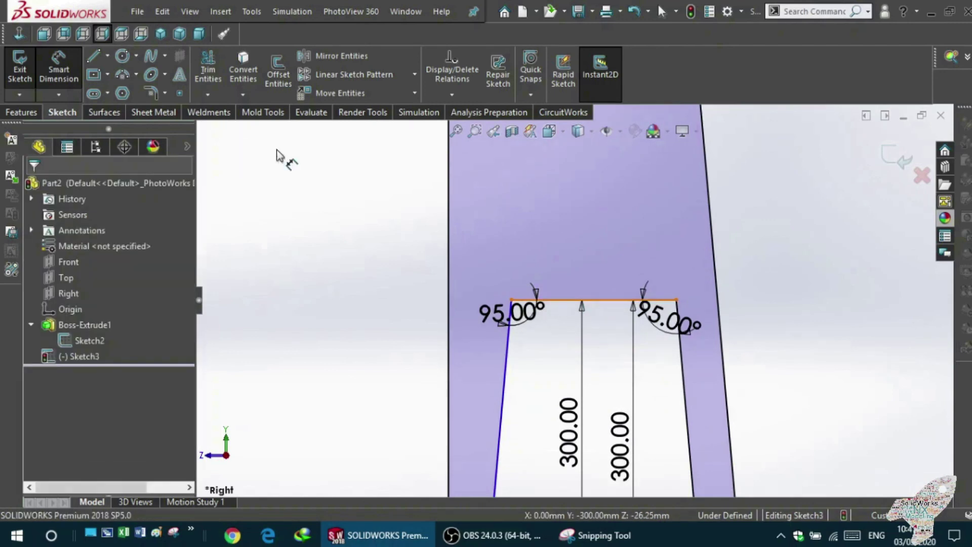
pyautogui.click(574, 282)
pyautogui.scroll(3, 570, 202)
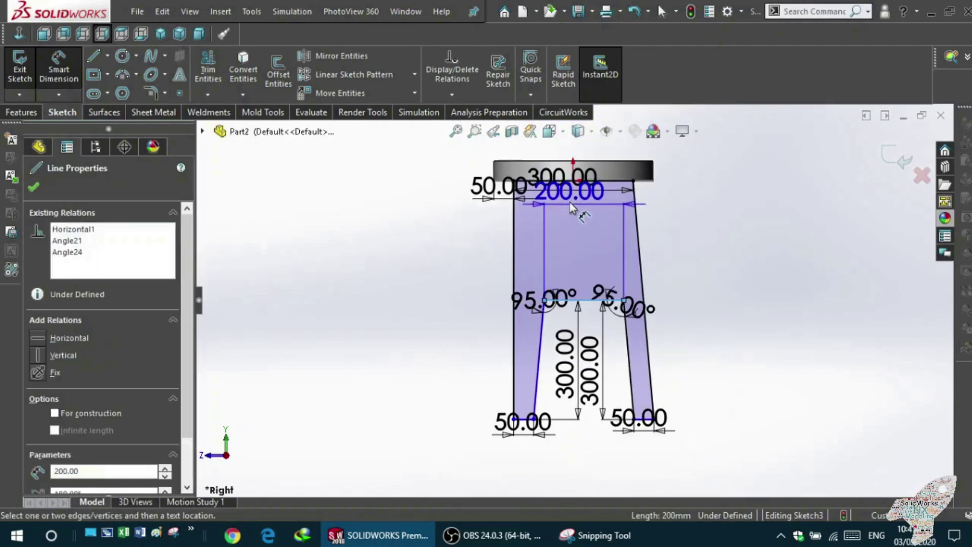
# Step: Dimension the top band between the outer and inner top edges at 50 mm
pyautogui.scroll(-2, 573, 199)
pyautogui.scroll(-2, 576, 190)
pyautogui.click(573, 183)
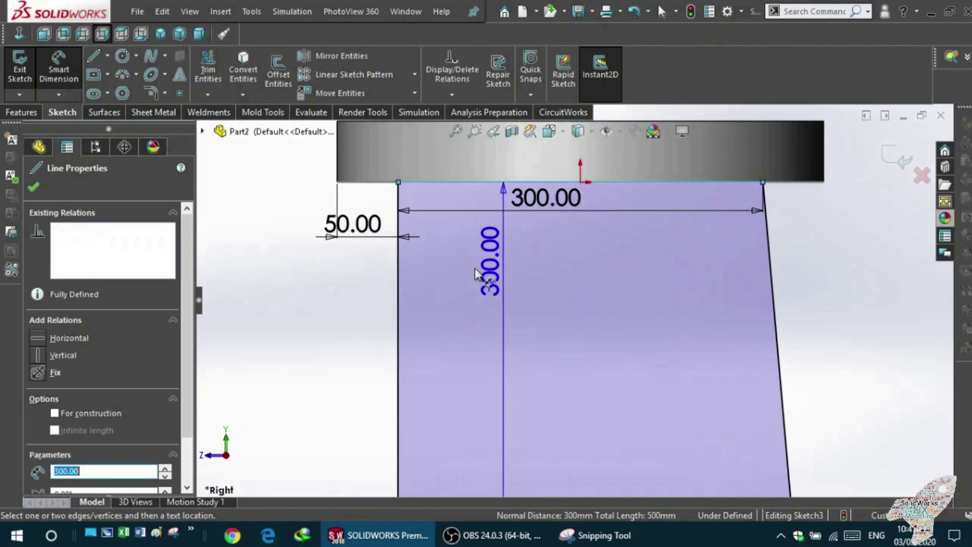
pyautogui.click(355, 287)
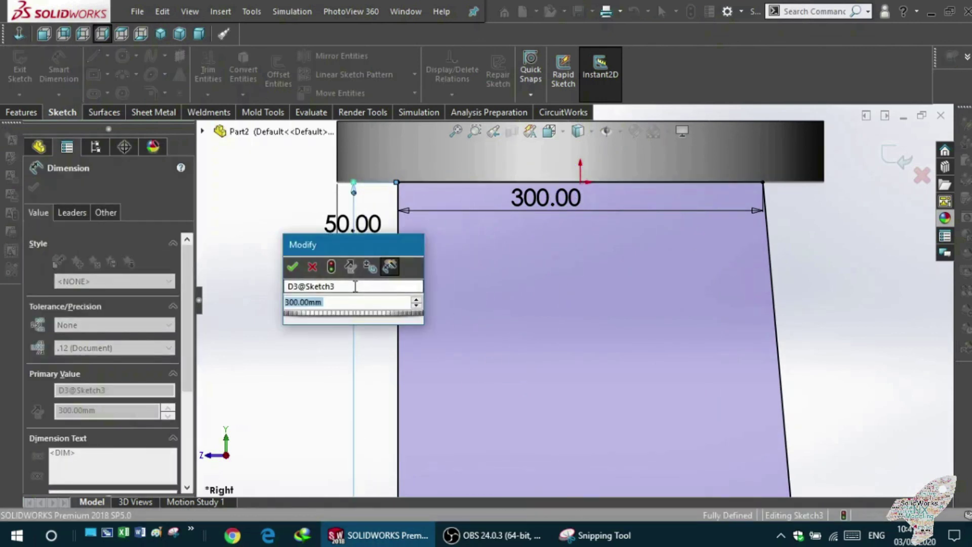
pyautogui.write('50')
pyautogui.press('Return')
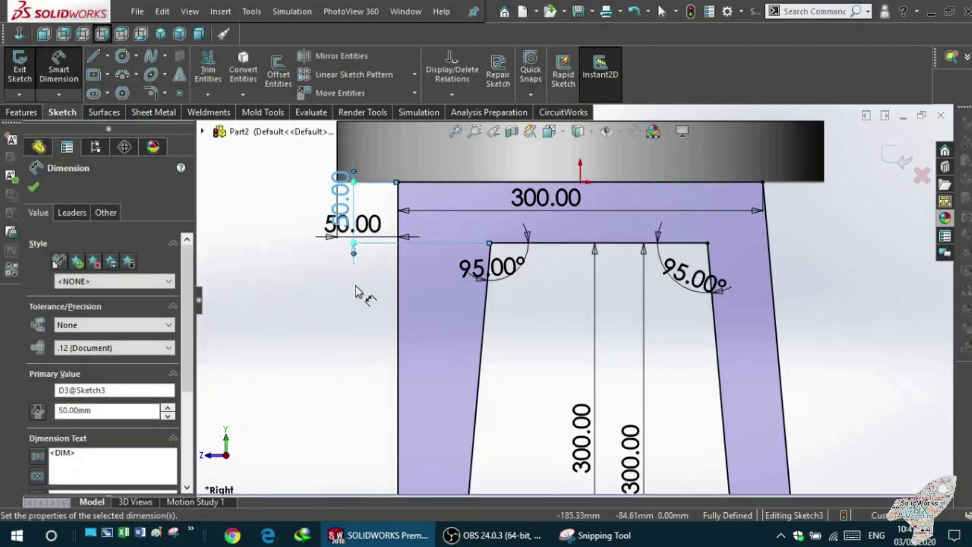
pyautogui.scroll(3, 527, 308)
pyautogui.scroll(-2, 557, 335)
pyautogui.scroll(3, 567, 344)
pyautogui.scroll(-1, 599, 349)
pyautogui.scroll(-2, 600, 345)
pyautogui.scroll(-2, 618, 319)
pyautogui.click(623, 307)
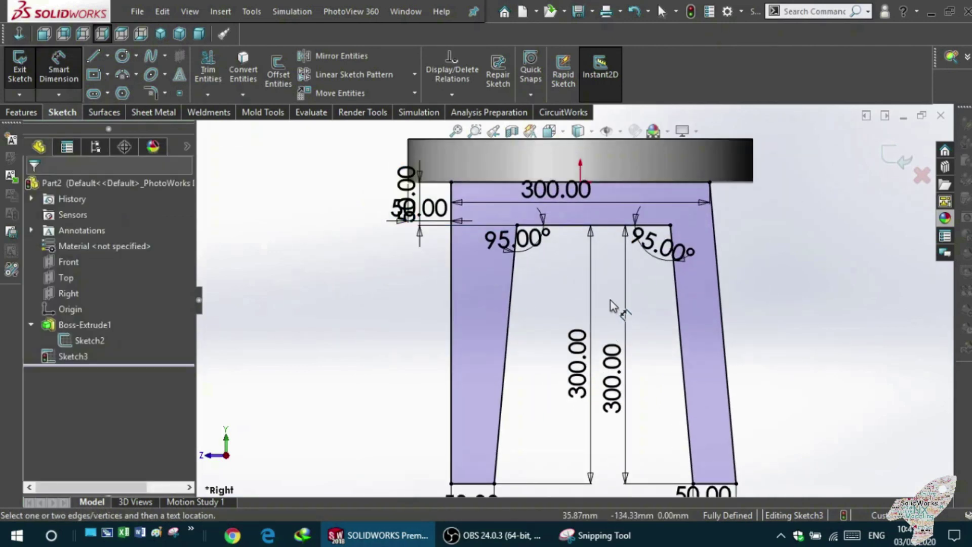
# Step: Move the 300.00 width dimension down between the legs
pyautogui.scroll(2, 527, 312)
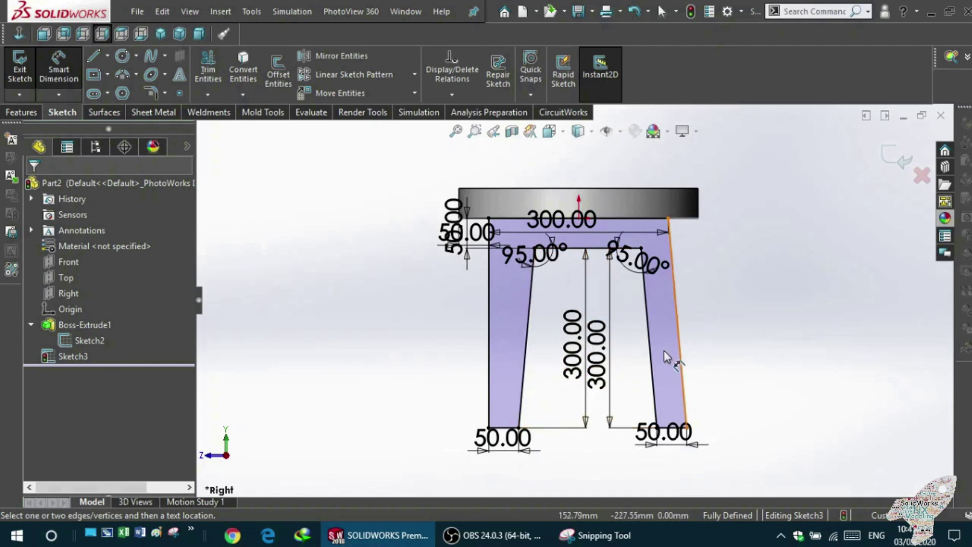
pyautogui.scroll(-1, 659, 349)
pyautogui.scroll(-1, 613, 298)
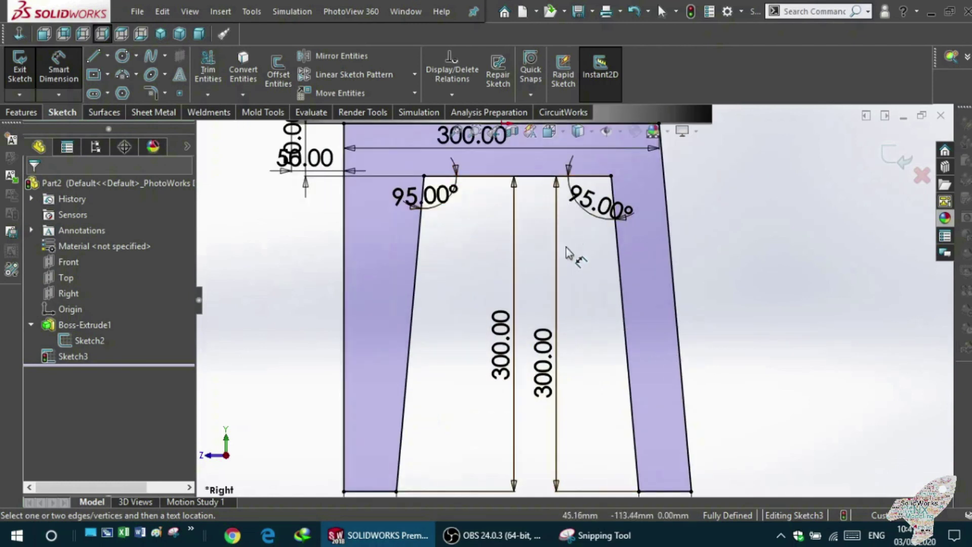
pyautogui.scroll(1, 574, 299)
pyautogui.moveTo(491, 161); pyautogui.dragTo(527, 266)
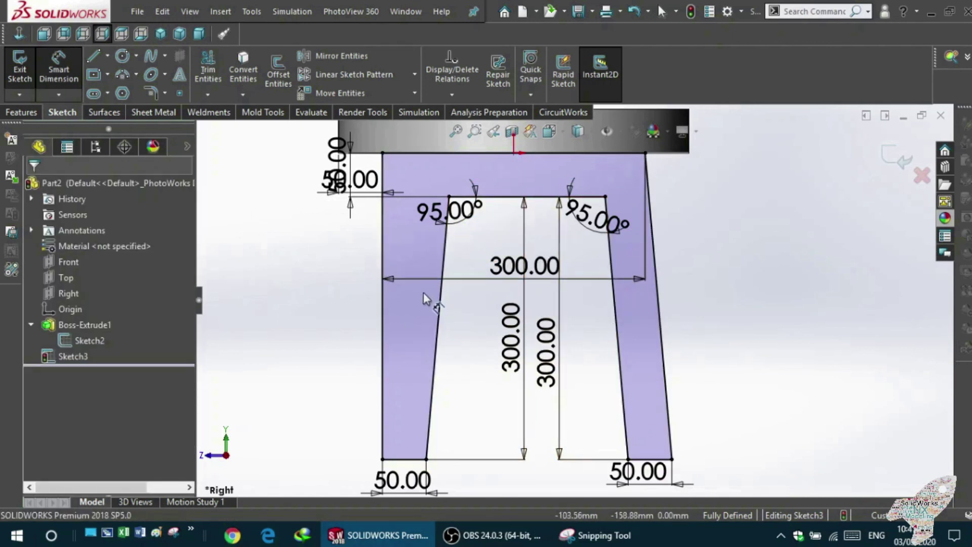
# Step: Cancel a redundant angle between the inner leg edges and move both 300.00 heights outward
pyautogui.click(461, 324)
pyautogui.click(621, 359)
pyautogui.click(569, 361)
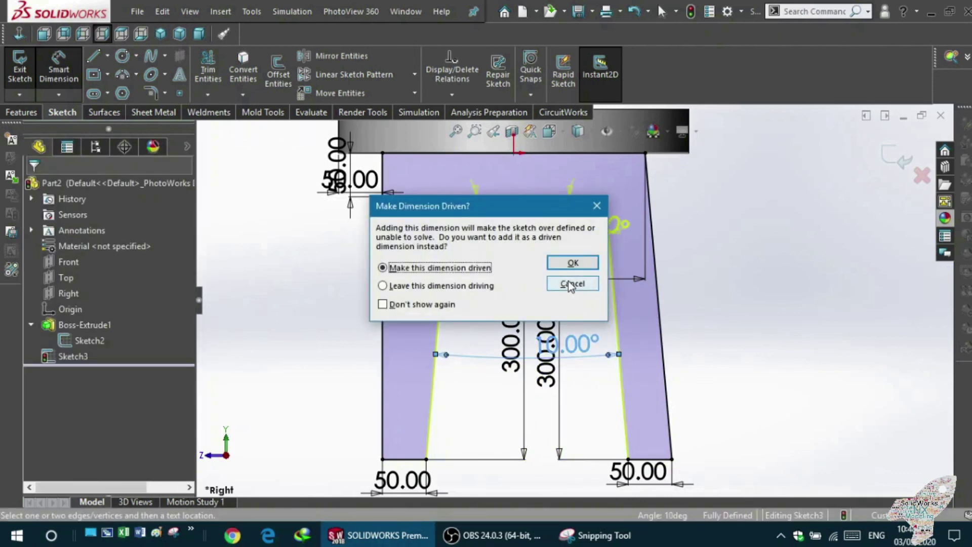
pyautogui.click(570, 284)
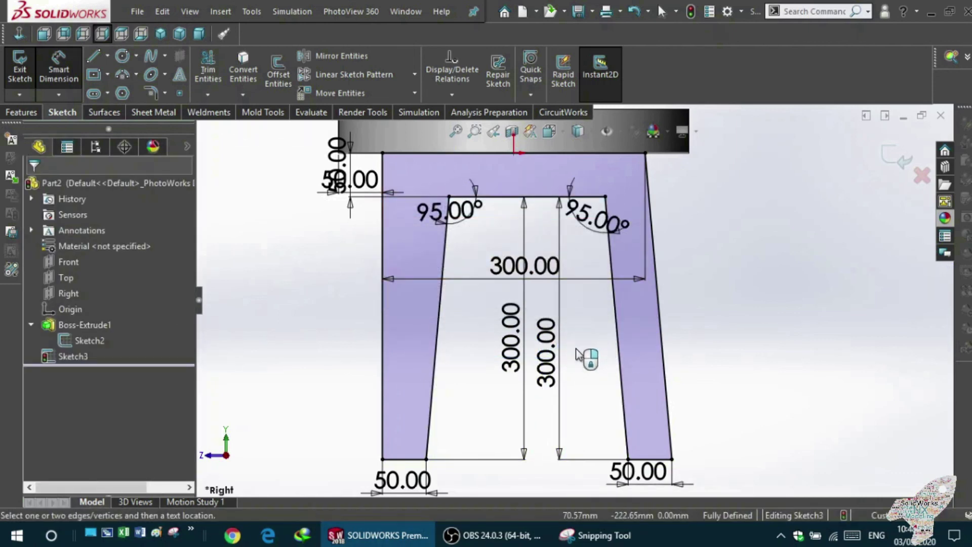
pyautogui.moveTo(547, 354); pyautogui.dragTo(582, 349)
pyautogui.moveTo(520, 343); pyautogui.dragTo(462, 340)
pyautogui.click(524, 357)
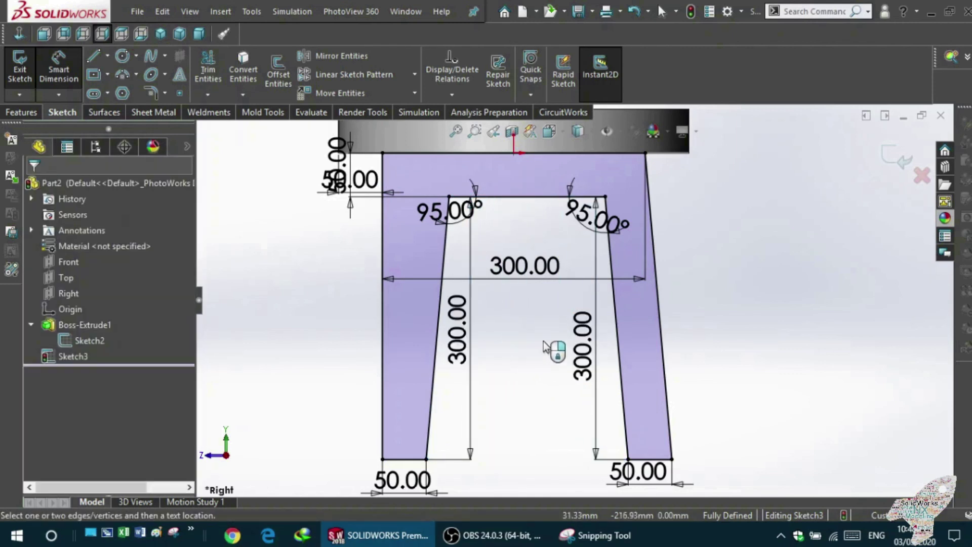
pyautogui.scroll(-2, 567, 243)
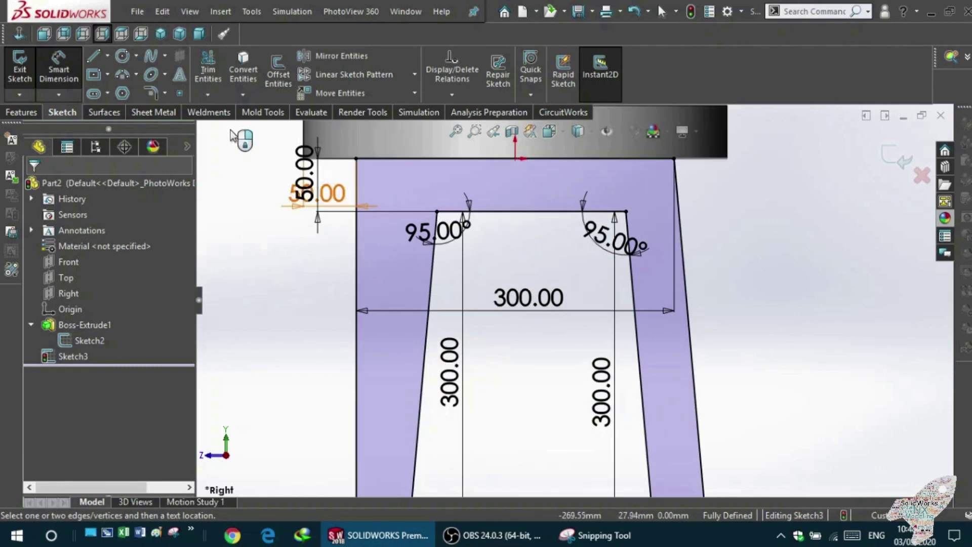
pyautogui.press('Escape')
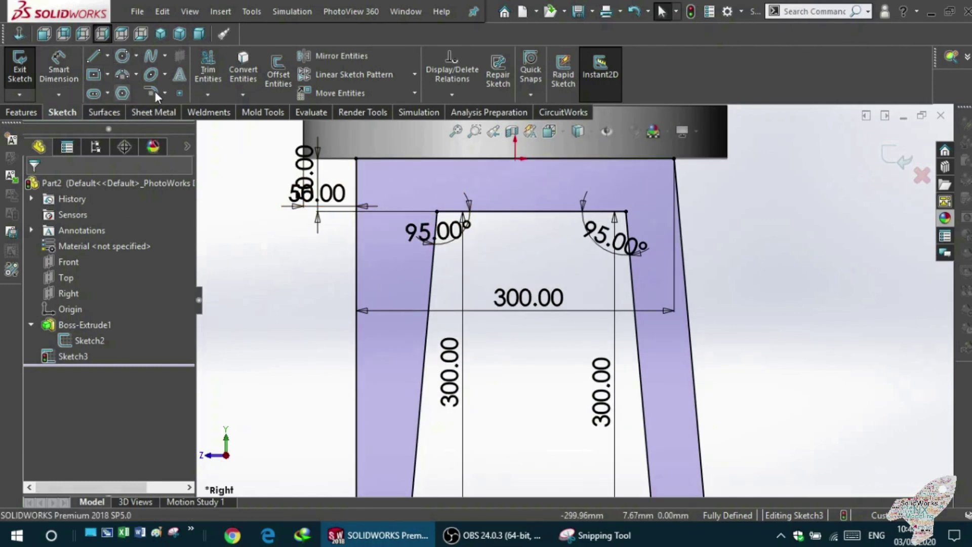
# Step: Begin a 10 mm sketch fillet on the left inner corner between leg and top edge
pyautogui.click(150, 93)
pyautogui.click(434, 232)
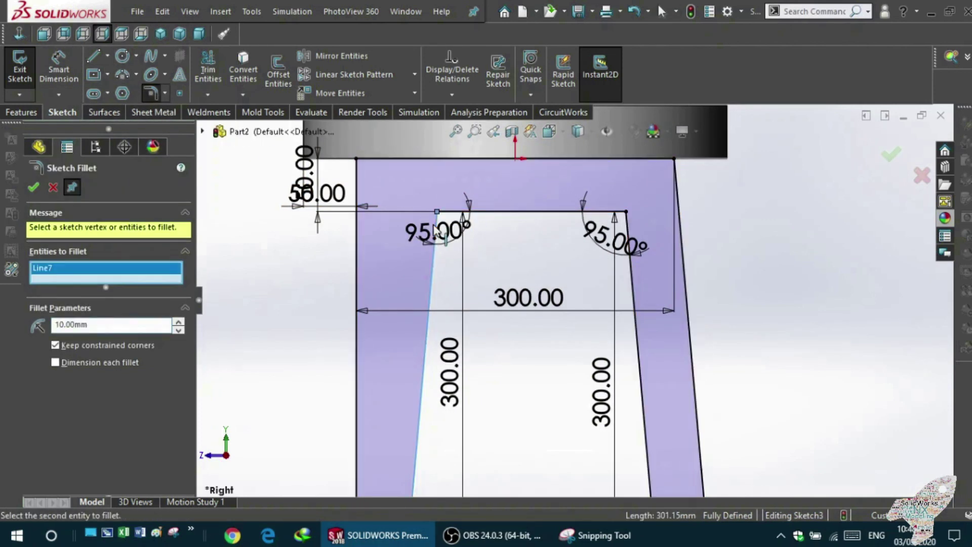
pyautogui.click(449, 216)
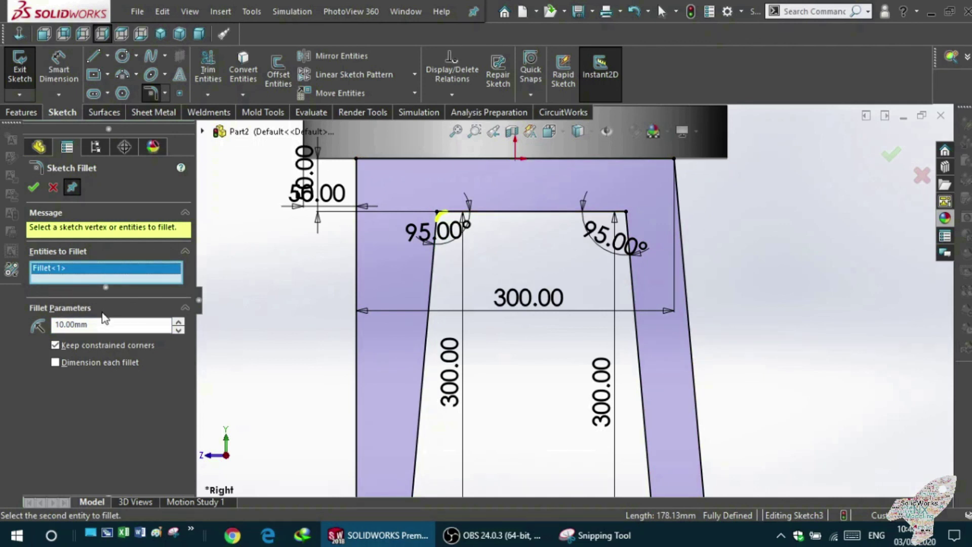
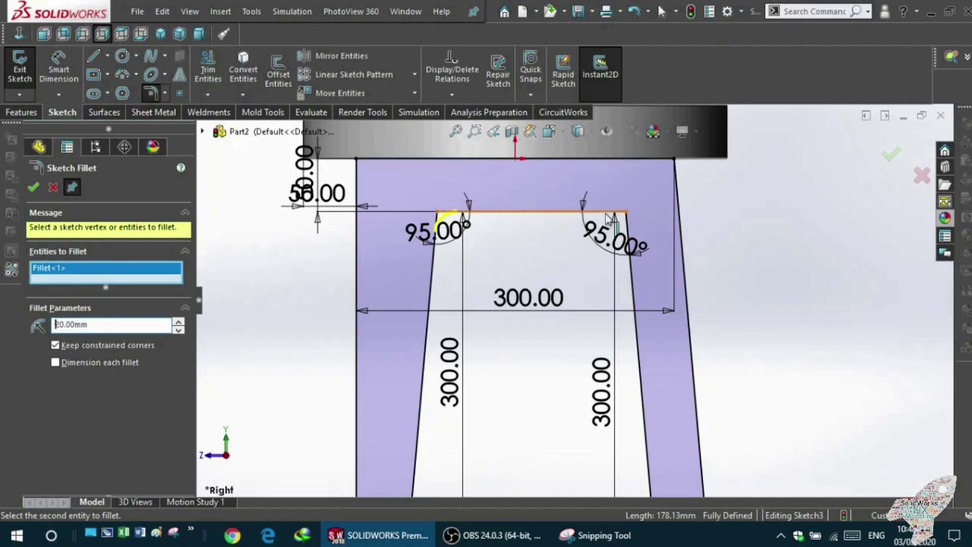
# Step: Add the second inner top corner and apply the 20 mm sketch fillets
pyautogui.click(627, 227)
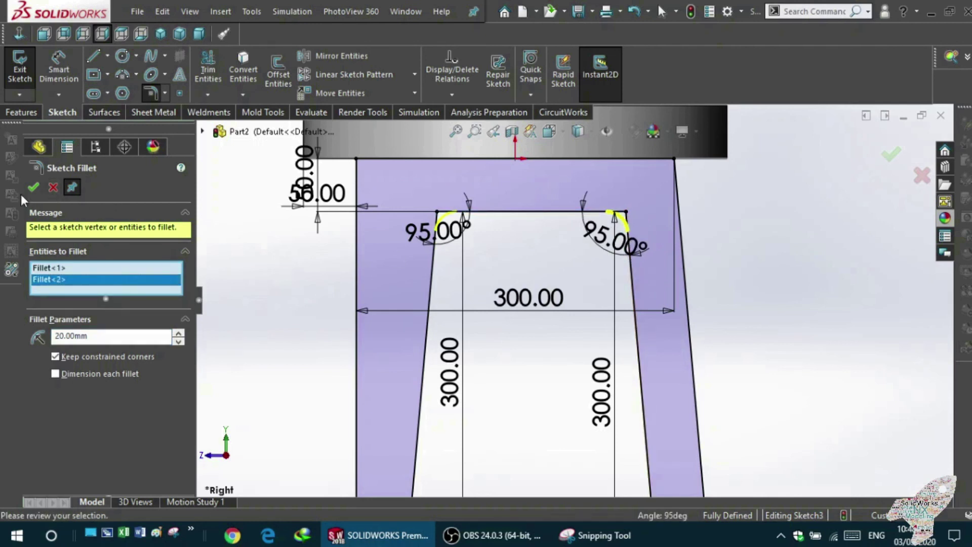
pyautogui.click(34, 188)
pyautogui.scroll(-2, 377, 290)
pyautogui.scroll(2, 478, 269)
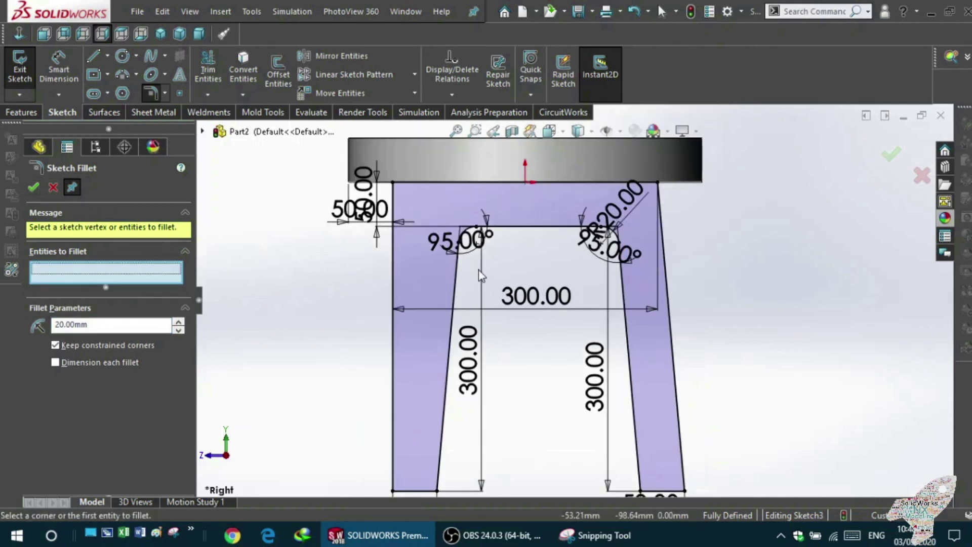
pyautogui.scroll(-2, 468, 264)
pyautogui.scroll(2, 484, 260)
# Step: Close the fillet tool and return to the Right view
pyautogui.moveTo(551, 276)
pyautogui.mouseDown(button='middle')
pyautogui.moveTo(511, 314)
pyautogui.moveTo(532, 304)
pyautogui.mouseUp(button='middle')
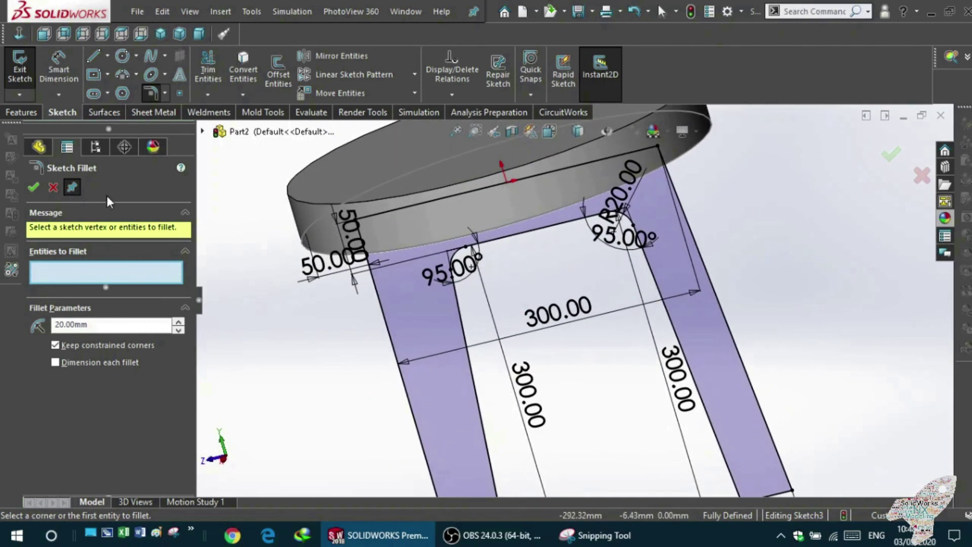
pyautogui.click(53, 188)
pyautogui.click(102, 33)
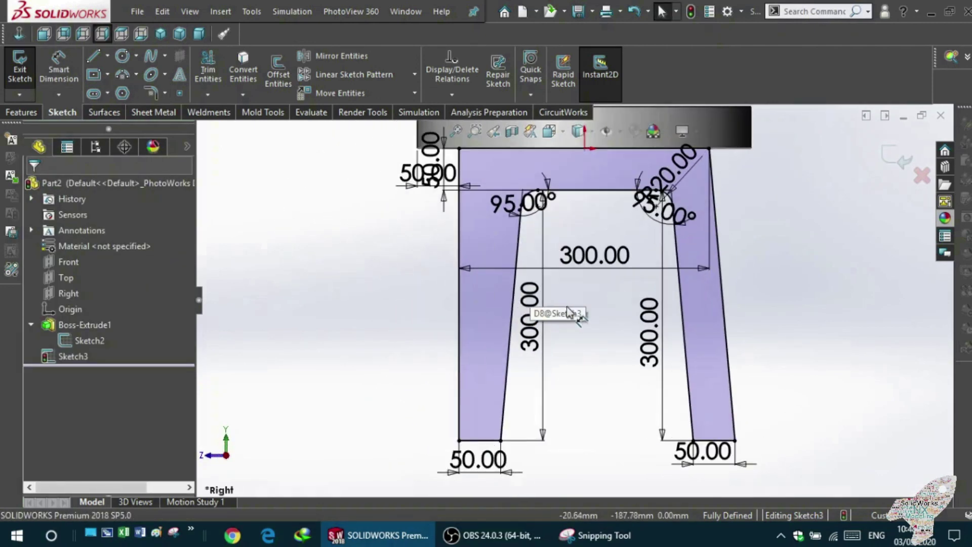
# Step: Move the left and right 300.00 dimensions into tidier positions
pyautogui.moveTo(468, 314); pyautogui.dragTo(349, 314)
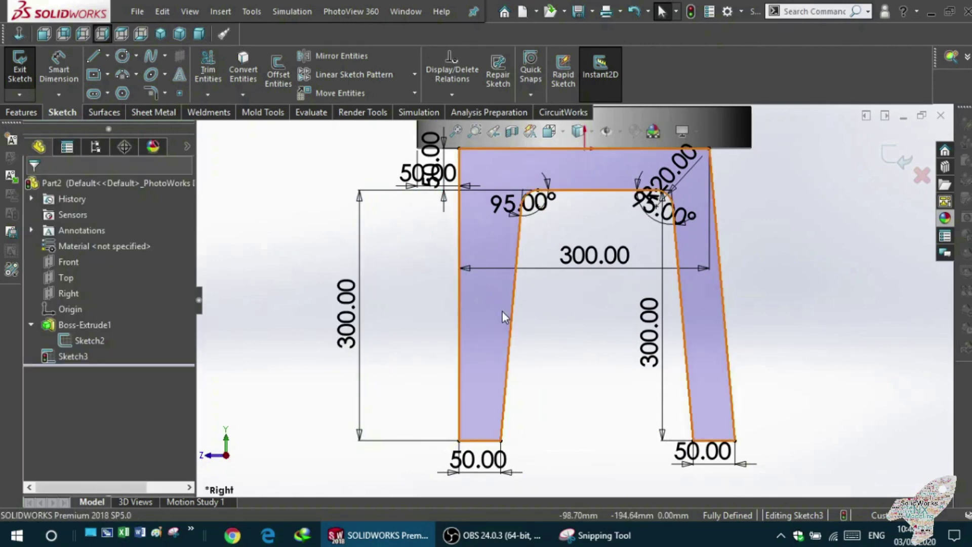
pyautogui.scroll(-2, 511, 308)
pyautogui.scroll(1, 652, 297)
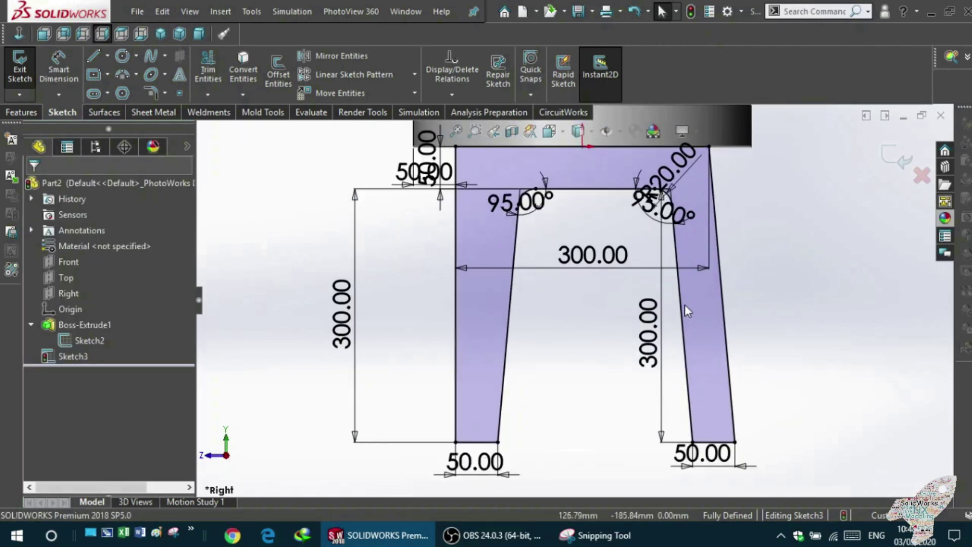
pyautogui.scroll(-1, 670, 297)
pyautogui.scroll(1, 575, 325)
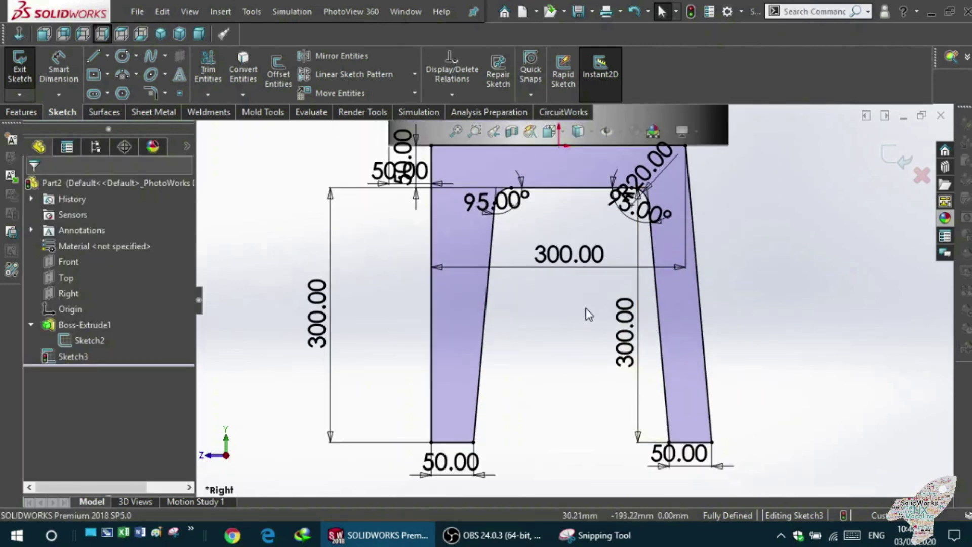
pyautogui.moveTo(622, 324); pyautogui.dragTo(576, 338)
pyautogui.hotkey('ctrl', 'a')
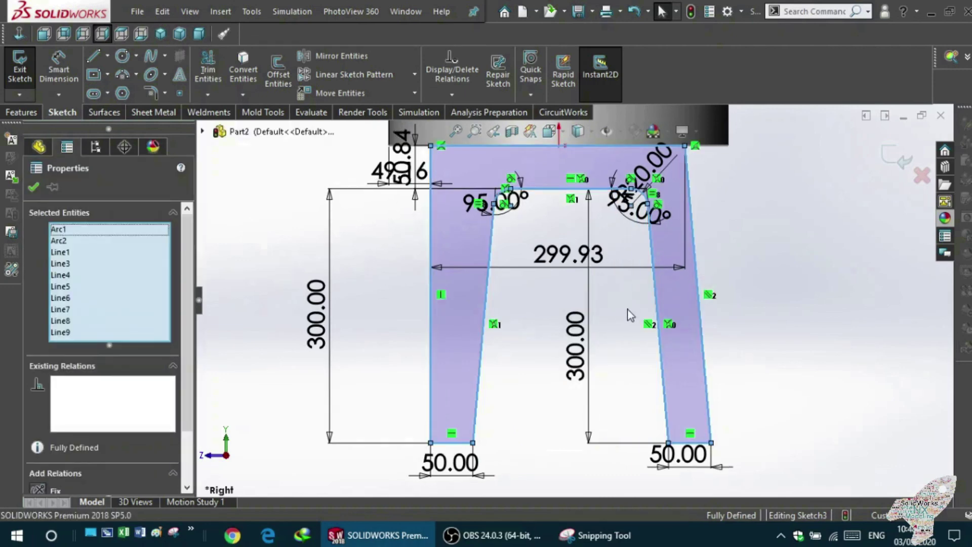
pyautogui.click(630, 315)
pyautogui.scroll(1, 615, 297)
pyautogui.scroll(-2, 598, 284)
pyautogui.scroll(1, 576, 263)
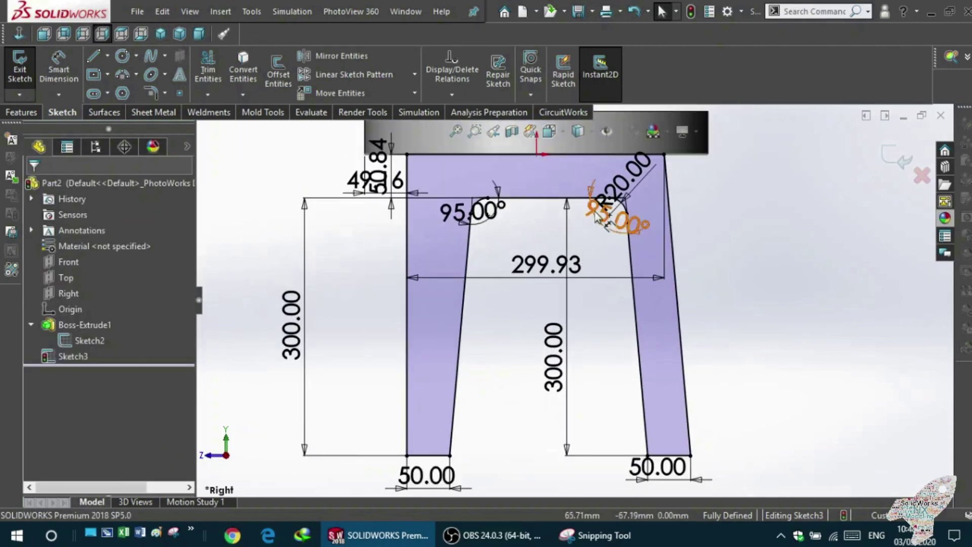
pyautogui.scroll(-1, 600, 216)
pyautogui.scroll(1, 607, 217)
pyautogui.scroll(-1, 385, 223)
# Step: Change the 49.16 side offset dimension to 50 mm
pyautogui.moveTo(375, 223); pyautogui.dragTo(276, 223)
pyautogui.doubleClick(360, 230)
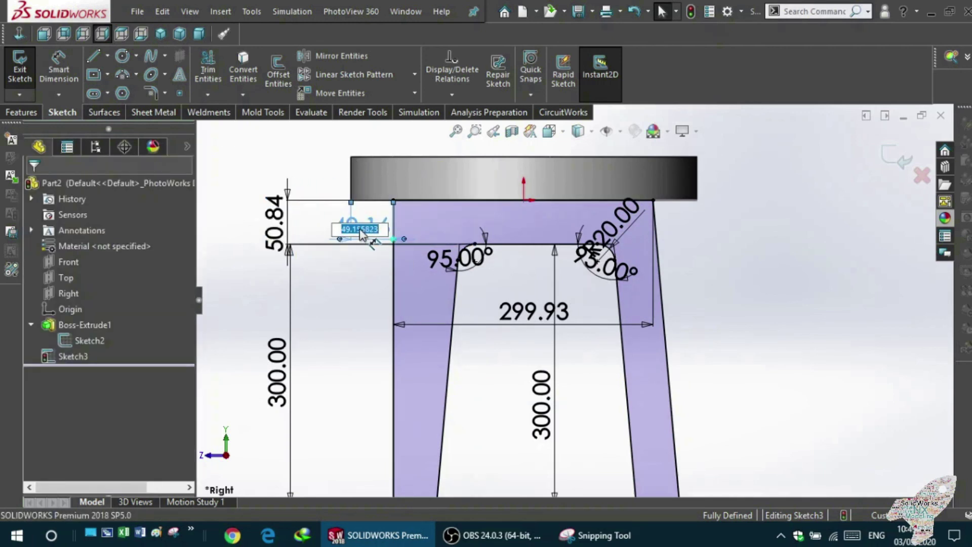
pyautogui.write('50')
pyautogui.press('Return')
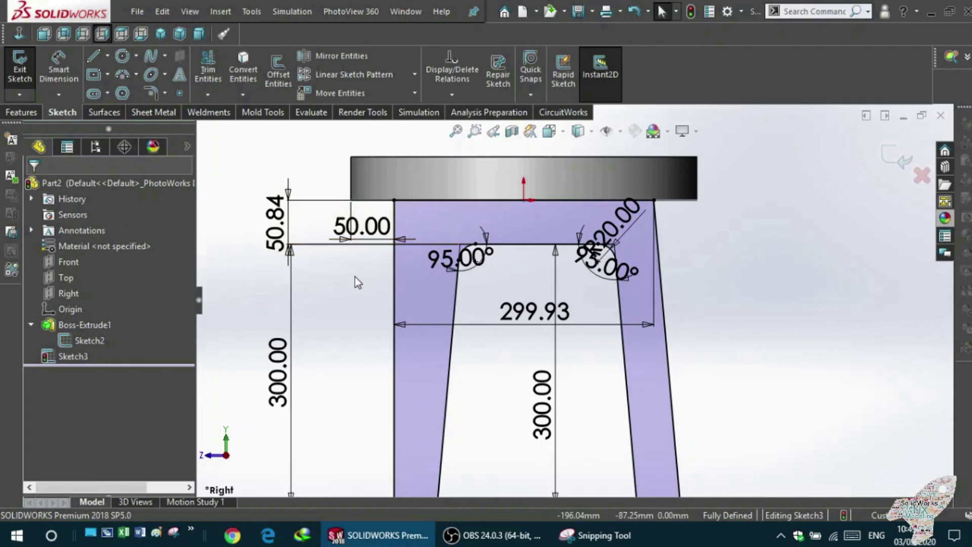
# Step: Set the 50.84 crossbar thickness to 50 mm and move that dimension left
pyautogui.click(279, 210)
pyautogui.moveTo(278, 223)
pyautogui.mouseDown()
pyautogui.moveTo(320, 247)
pyautogui.moveTo(506, 218)
pyautogui.mouseUp()
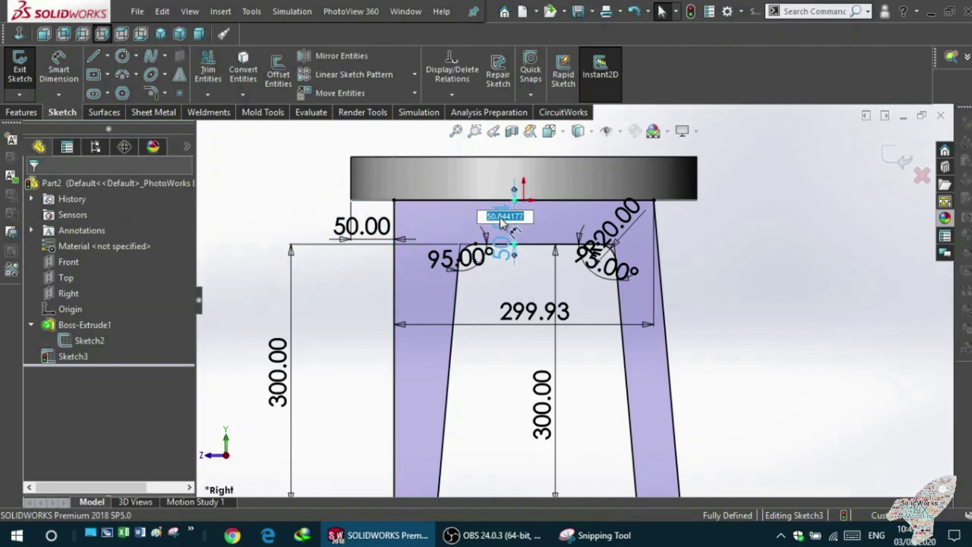
pyautogui.write('50')
pyautogui.press('Return')
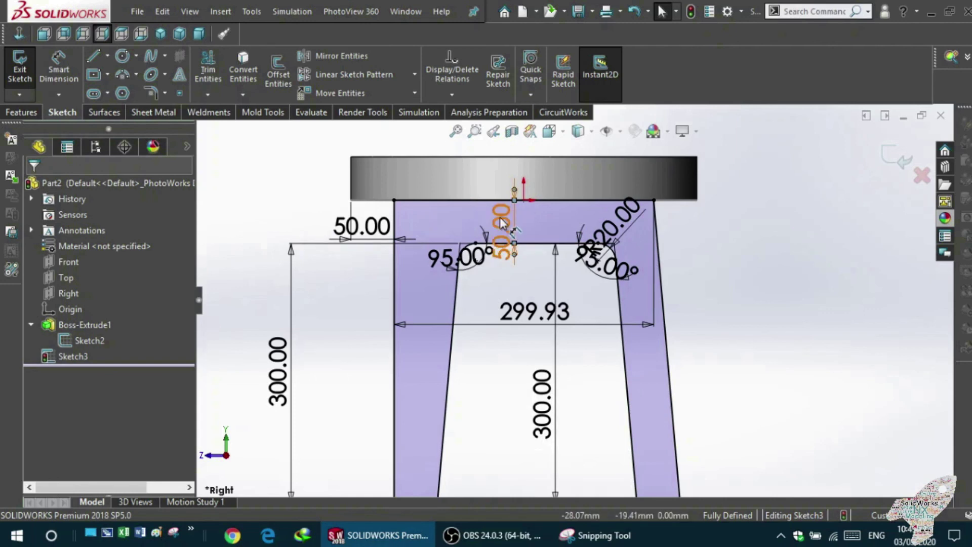
pyautogui.scroll(3, 506, 274)
pyautogui.scroll(-5, 474, 248)
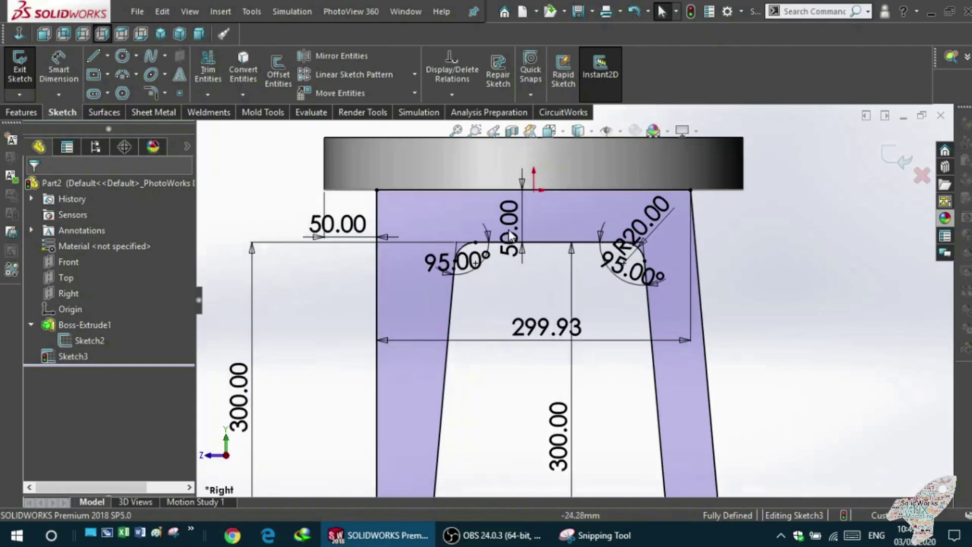
pyautogui.moveTo(437, 225); pyautogui.dragTo(203, 184)
pyautogui.click(334, 265)
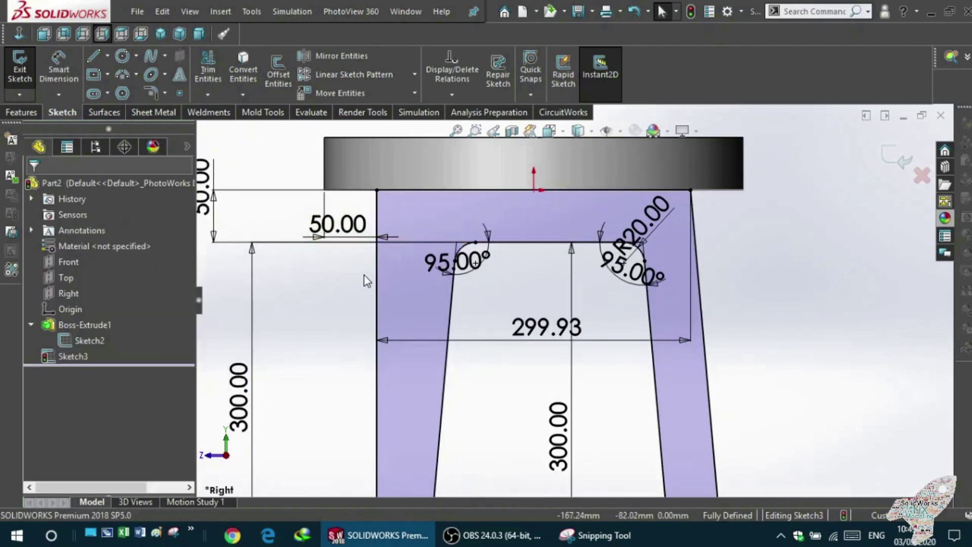
# Step: Reposition the 50.00 and 300.00 dimensions clear of the stool outline
pyautogui.scroll(1, 489, 277)
pyautogui.scroll(-1, 579, 286)
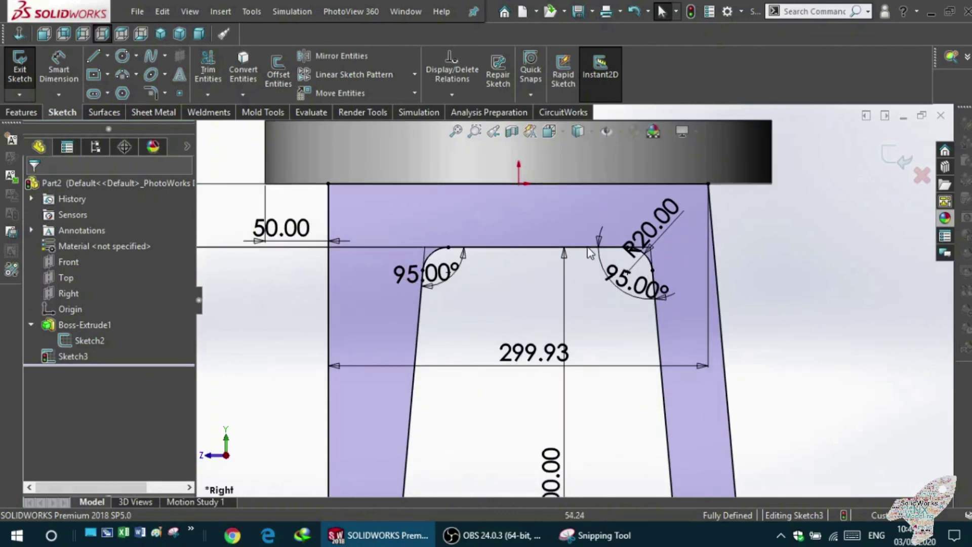
pyautogui.scroll(2, 571, 255)
pyautogui.scroll(-1, 490, 276)
pyautogui.scroll(3, 500, 297)
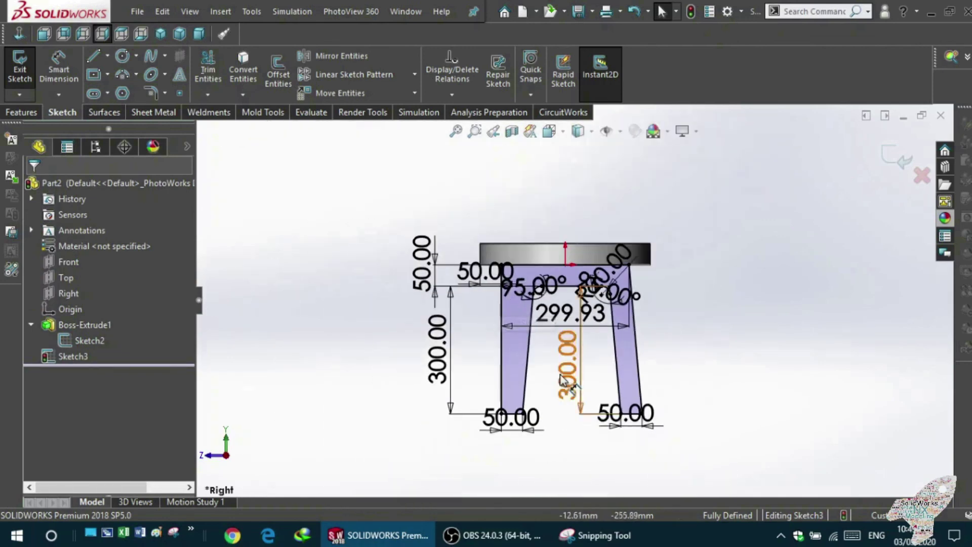
pyautogui.scroll(-2, 562, 395)
pyautogui.moveTo(649, 441); pyautogui.dragTo(657, 468)
pyautogui.scroll(1, 629, 443)
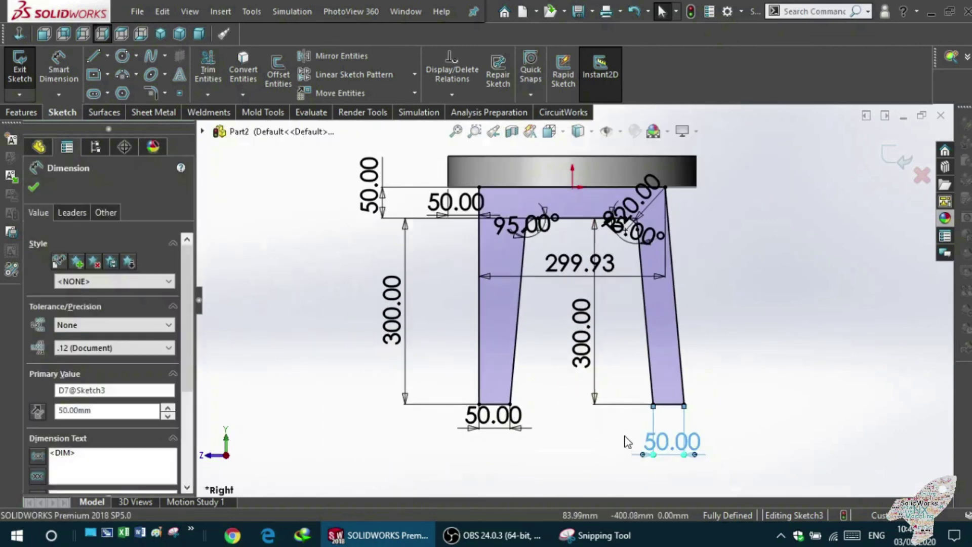
pyautogui.scroll(1, 582, 425)
pyautogui.click(522, 423)
pyautogui.press('Escape')
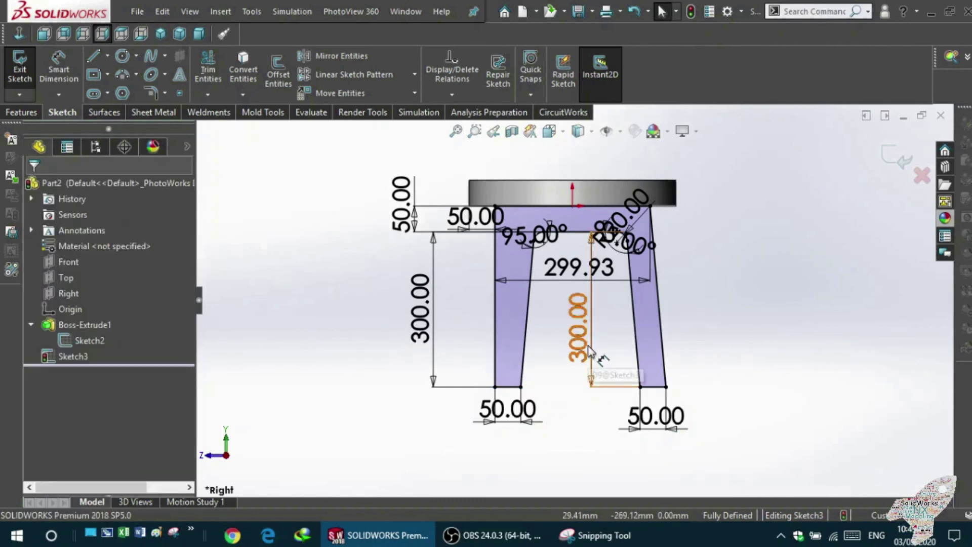
pyautogui.moveTo(588, 349); pyautogui.dragTo(724, 334)
pyautogui.click(606, 335)
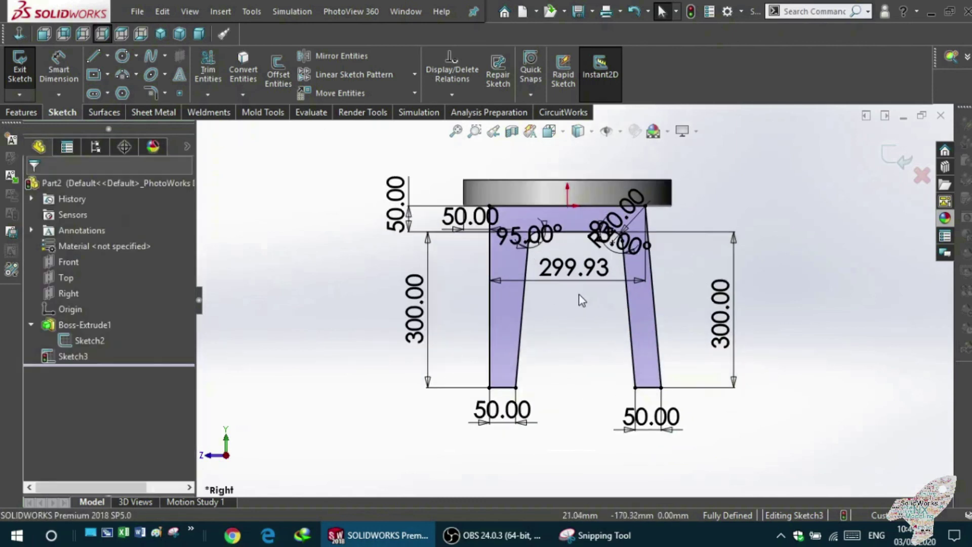
# Step: Set the 299.93 frame width to 300 mm
pyautogui.scroll(2, 578, 294)
pyautogui.doubleClick(572, 262)
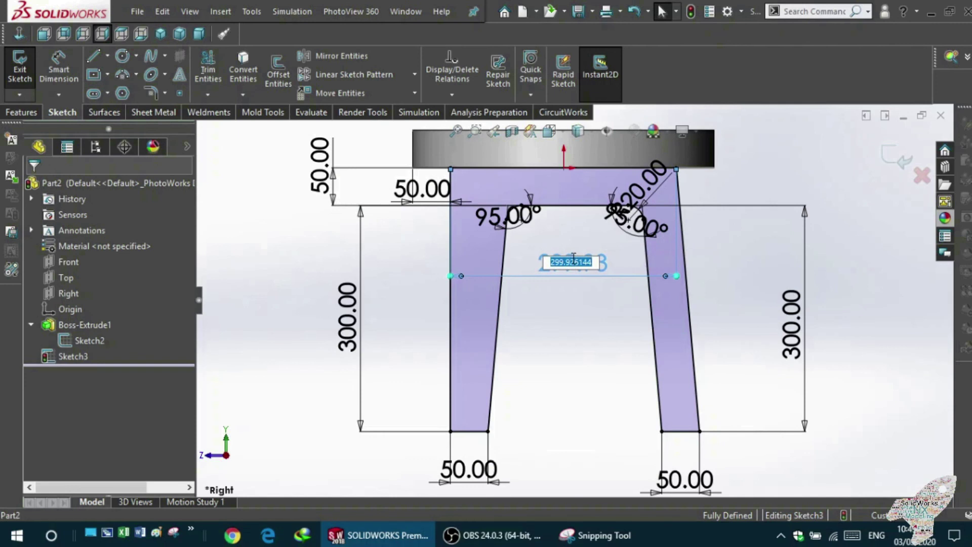
pyautogui.press('Return')
pyautogui.scroll(-2, 555, 305)
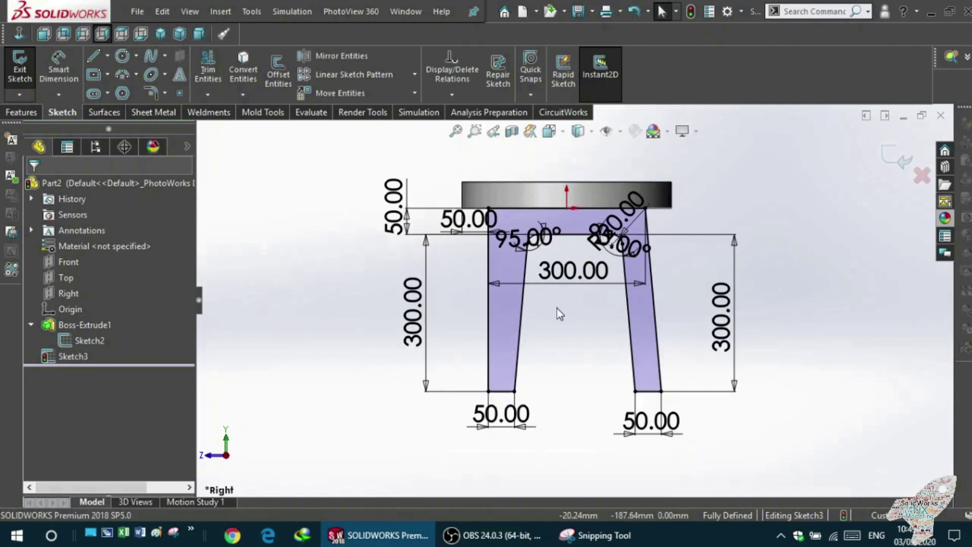
pyautogui.scroll(2, 557, 309)
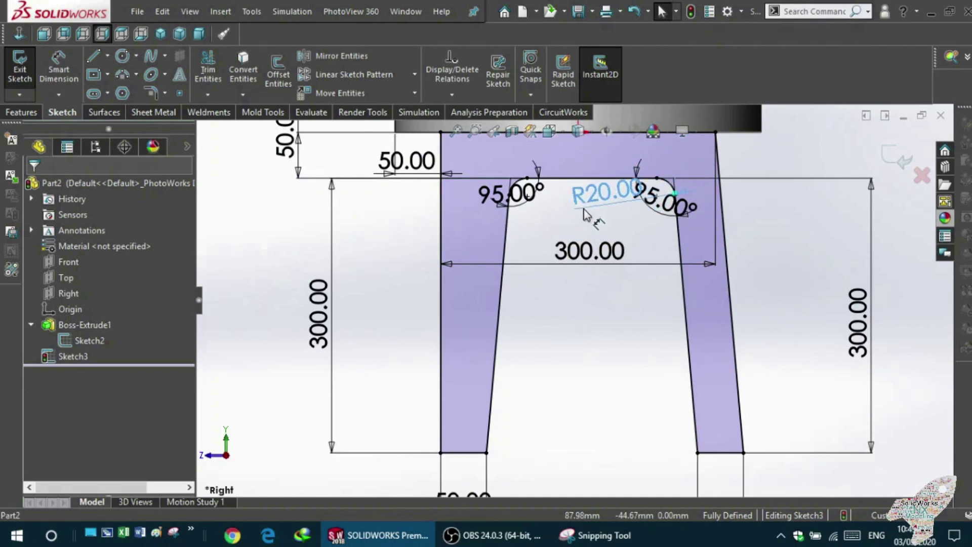
# Step: Move the 95.00°, R20.00 and 50.00 dimensions into clear positions
pyautogui.click(584, 212)
pyautogui.click(616, 290)
pyautogui.scroll(-1, 612, 405)
pyautogui.scroll(2, 551, 242)
pyautogui.scroll(1, 549, 253)
pyautogui.moveTo(535, 258); pyautogui.dragTo(560, 279)
pyautogui.click(658, 287)
pyautogui.scroll(-2, 658, 286)
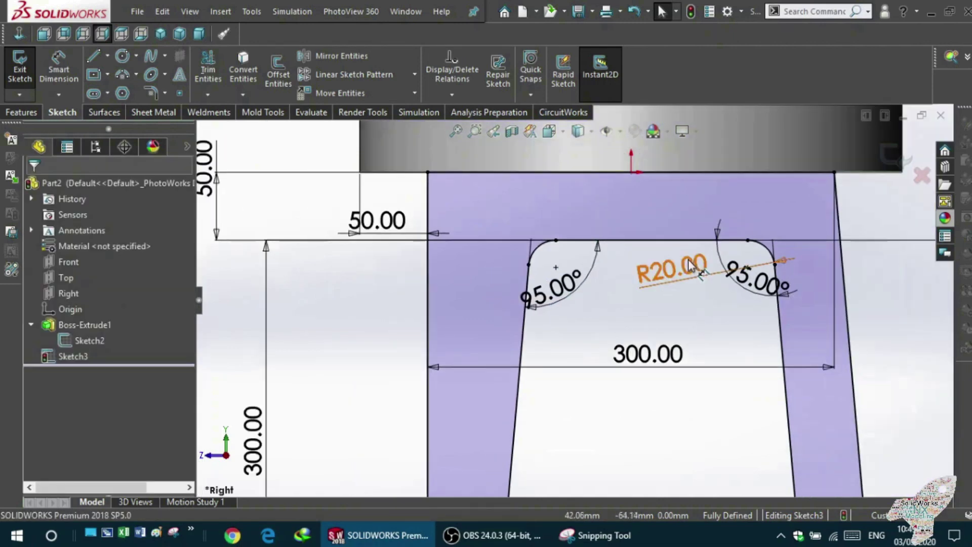
pyautogui.moveTo(694, 269); pyautogui.dragTo(797, 230)
pyautogui.click(658, 290)
pyautogui.scroll(-2, 543, 264)
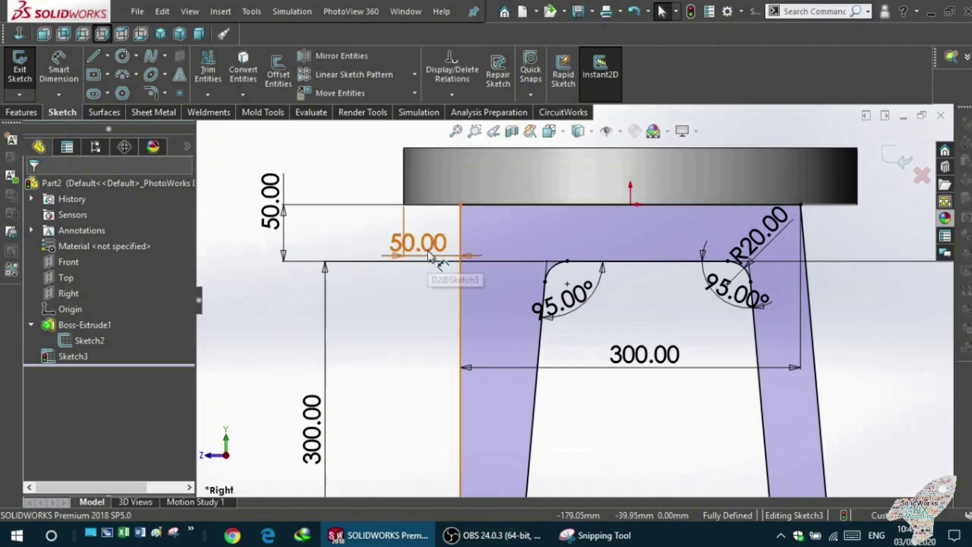
pyautogui.moveTo(446, 256); pyautogui.dragTo(452, 245)
pyautogui.click(435, 302)
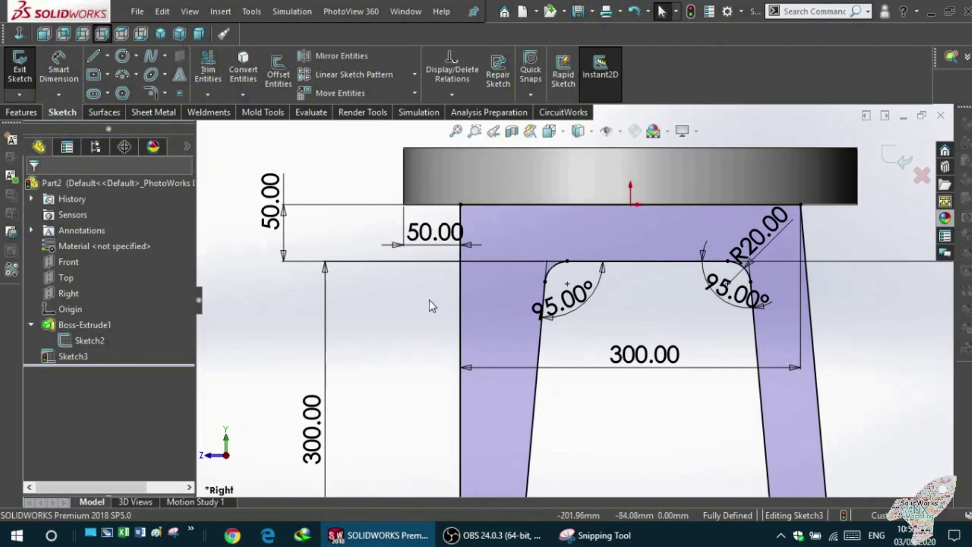
# Step: Select then release the frame's top-right corner and zoom out over the sketch
pyautogui.scroll(2, 430, 300)
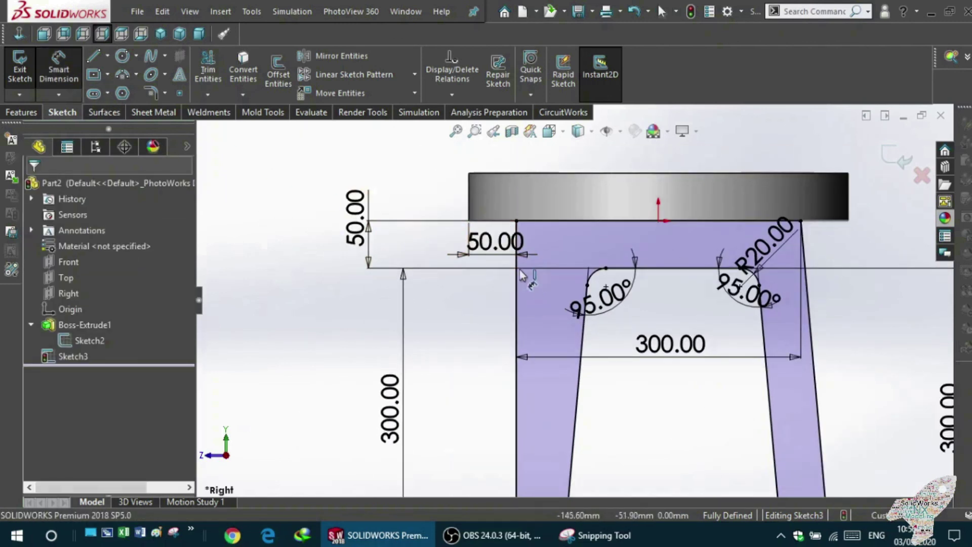
pyautogui.scroll(2, 500, 280)
pyautogui.scroll(-1, 669, 354)
pyautogui.scroll(1, 518, 327)
pyautogui.scroll(1, 517, 324)
pyautogui.scroll(-1, 603, 350)
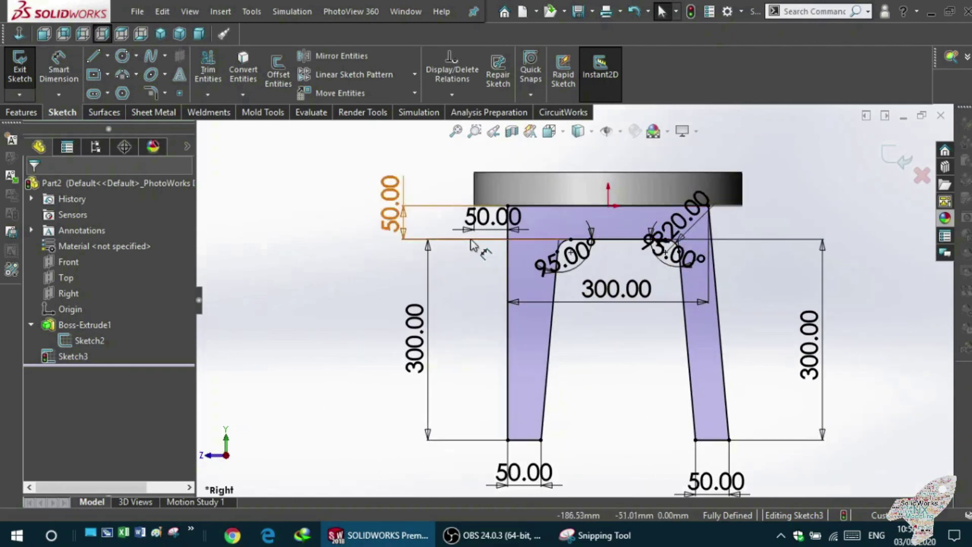
pyautogui.click(76, 76)
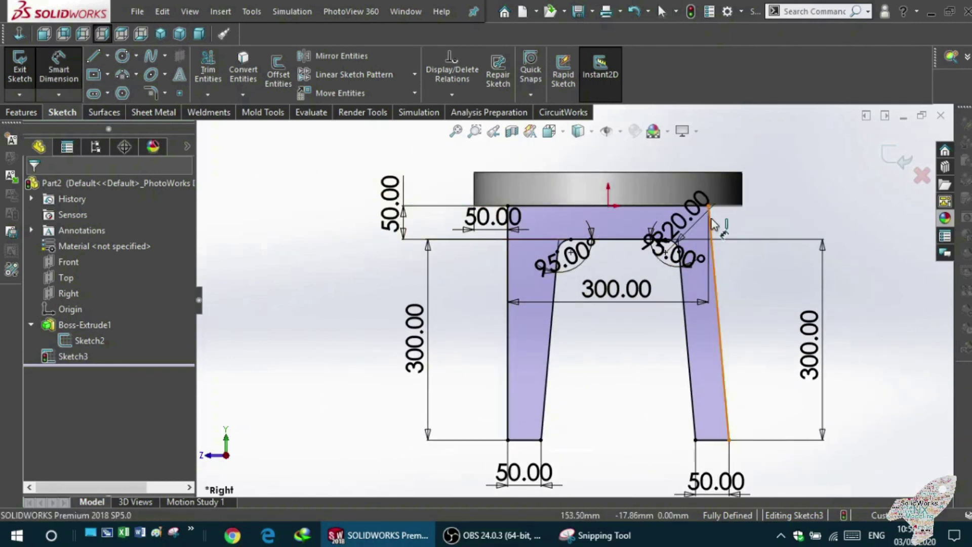
pyautogui.scroll(1, 714, 215)
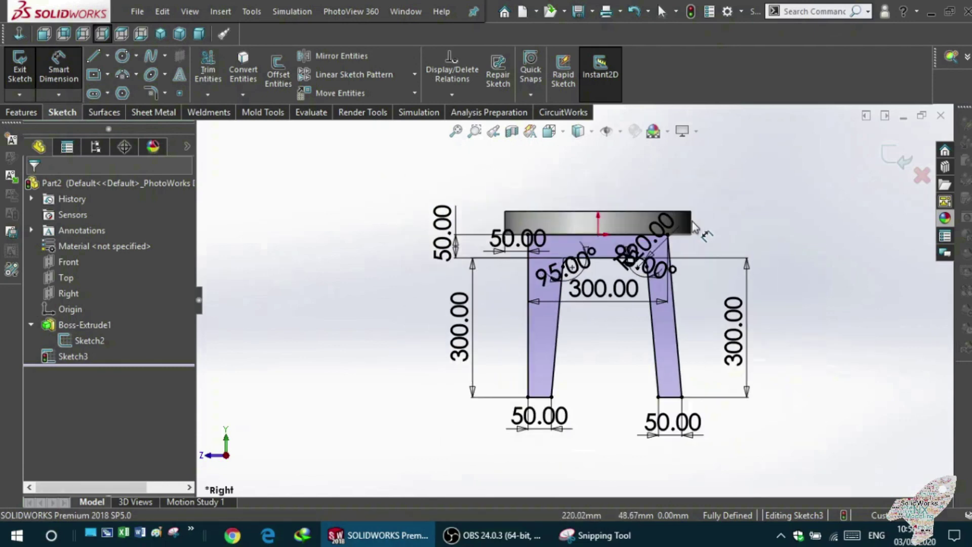
pyautogui.scroll(-3, 628, 304)
pyautogui.scroll(-1, 470, 215)
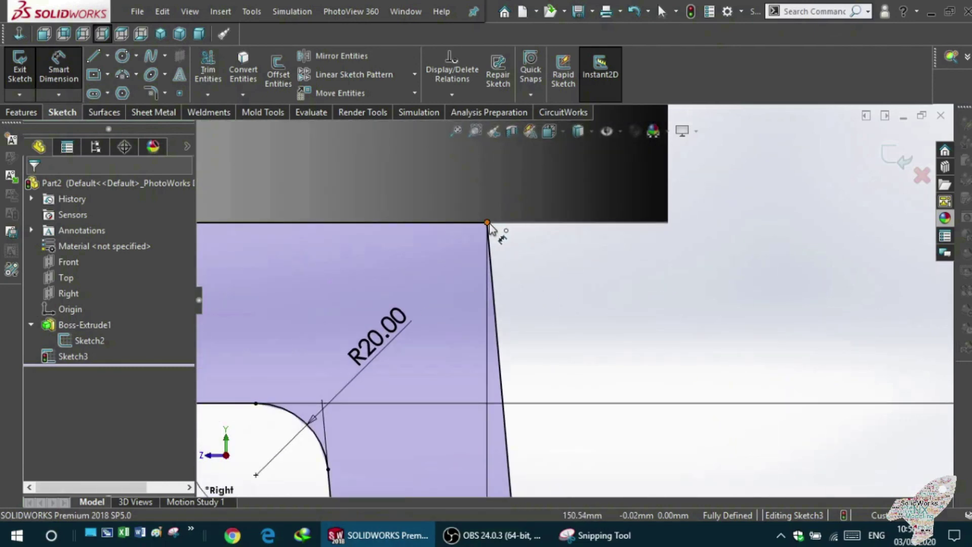
pyautogui.click(487, 223)
pyautogui.press('Escape')
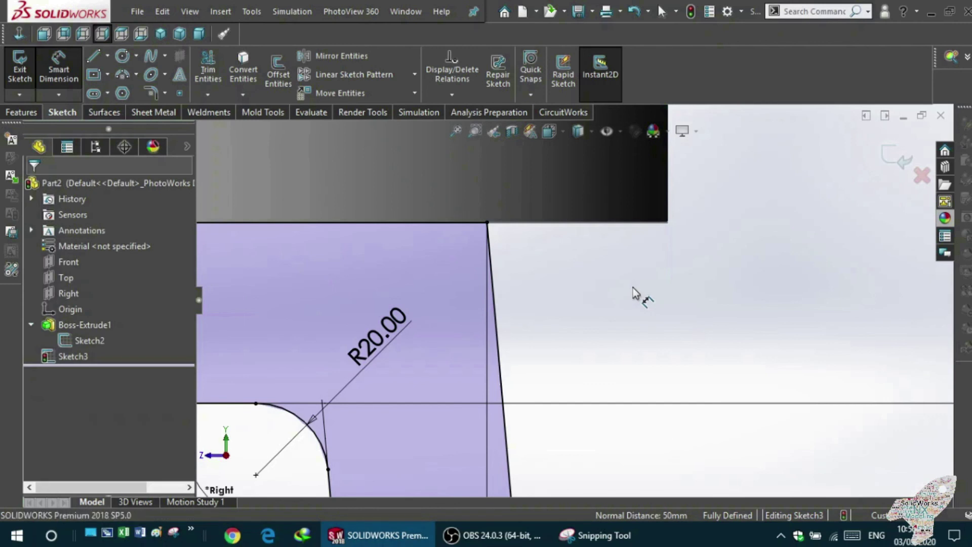
pyautogui.scroll(2, 633, 296)
pyautogui.scroll(2, 403, 318)
pyautogui.scroll(-1, 354, 326)
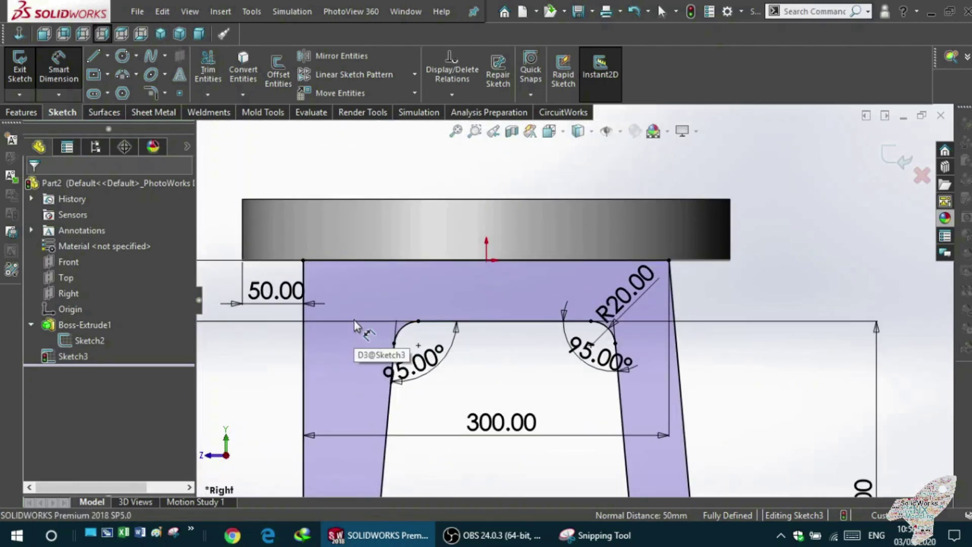
pyautogui.press('d')
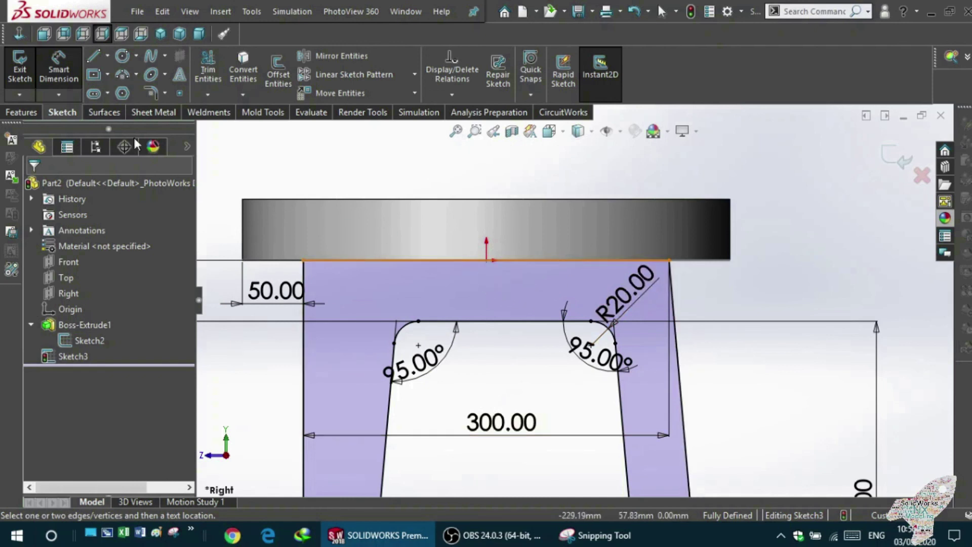
pyautogui.click(486, 260)
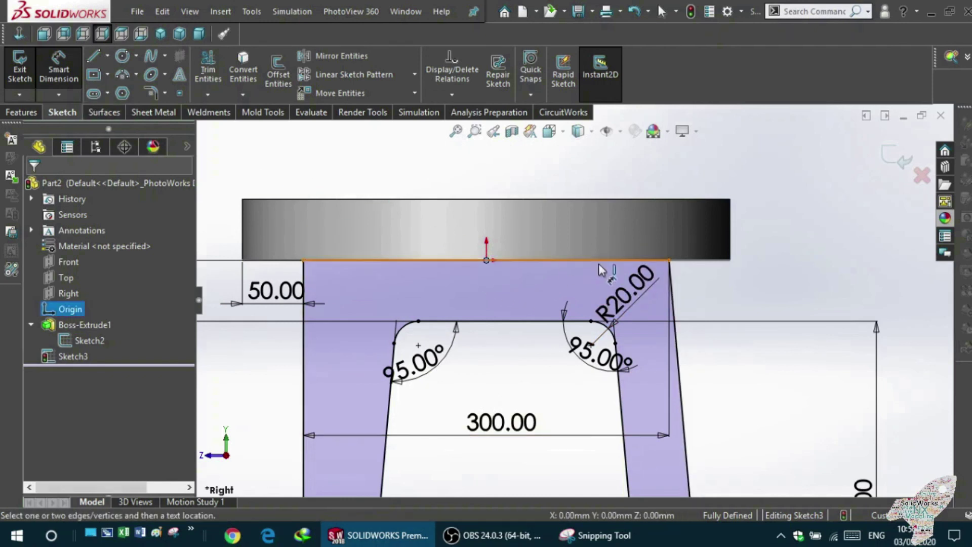
pyautogui.click(670, 260)
pyautogui.press('Escape')
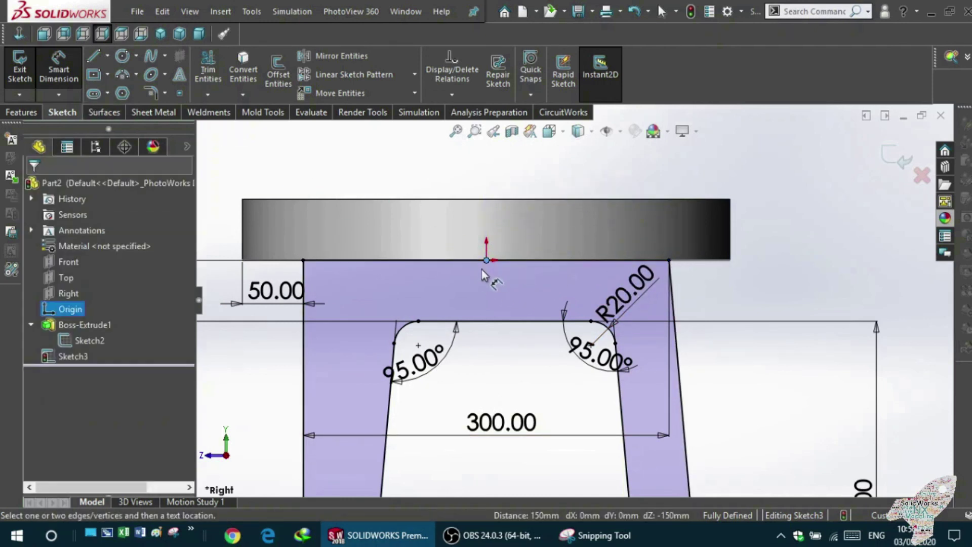
pyautogui.click(486, 260)
pyautogui.click(302, 260)
pyautogui.press('Escape')
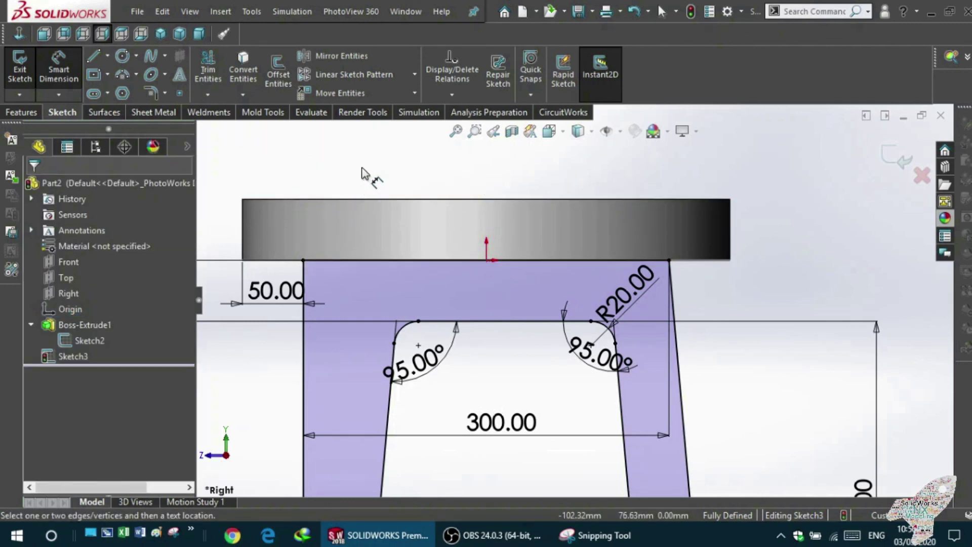
pyautogui.moveTo(561, 334)
pyautogui.mouseDown(button='middle')
pyautogui.moveTo(569, 369)
pyautogui.moveTo(603, 373)
pyautogui.moveTo(550, 359)
pyautogui.mouseUp(button='middle')
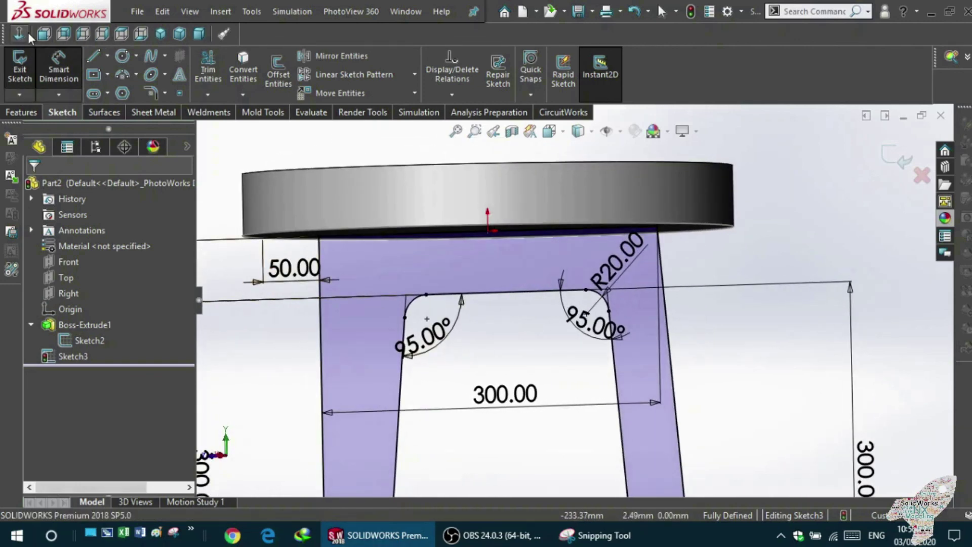
pyautogui.click(25, 33)
pyautogui.scroll(-3, 589, 272)
pyautogui.click(571, 277)
pyautogui.scroll(3, 506, 303)
pyautogui.scroll(-2, 506, 354)
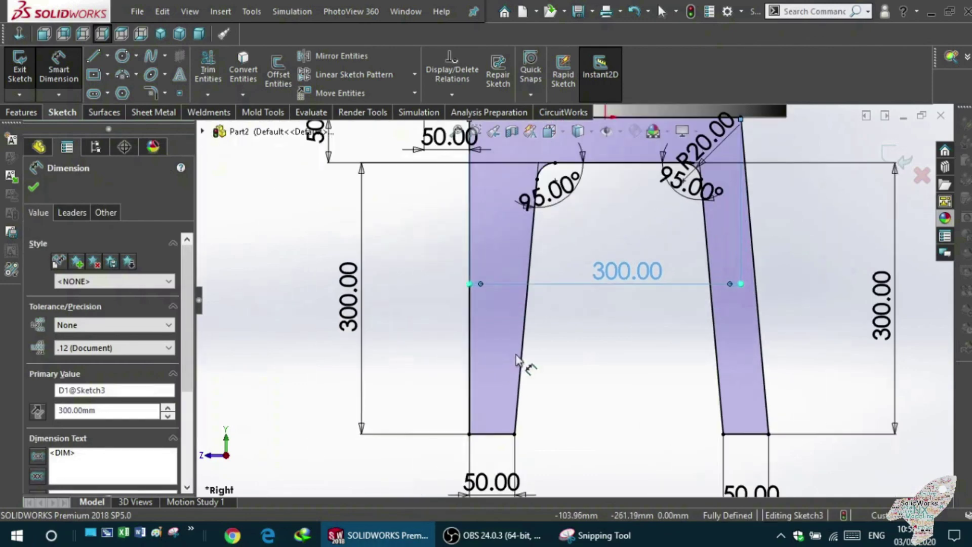
pyautogui.press('Escape')
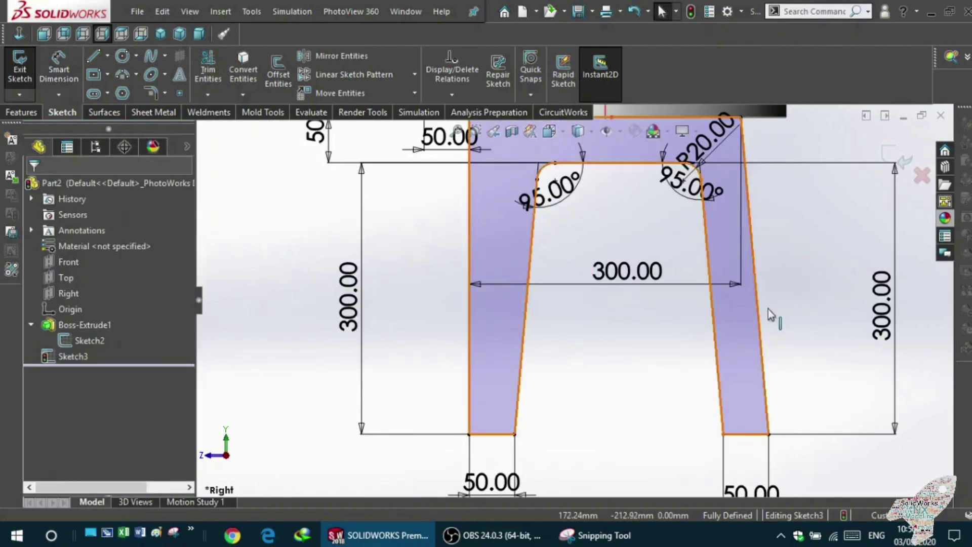
# Step: Make the right leg's outer edge vertical and delete the right 95° angle
pyautogui.click(760, 322)
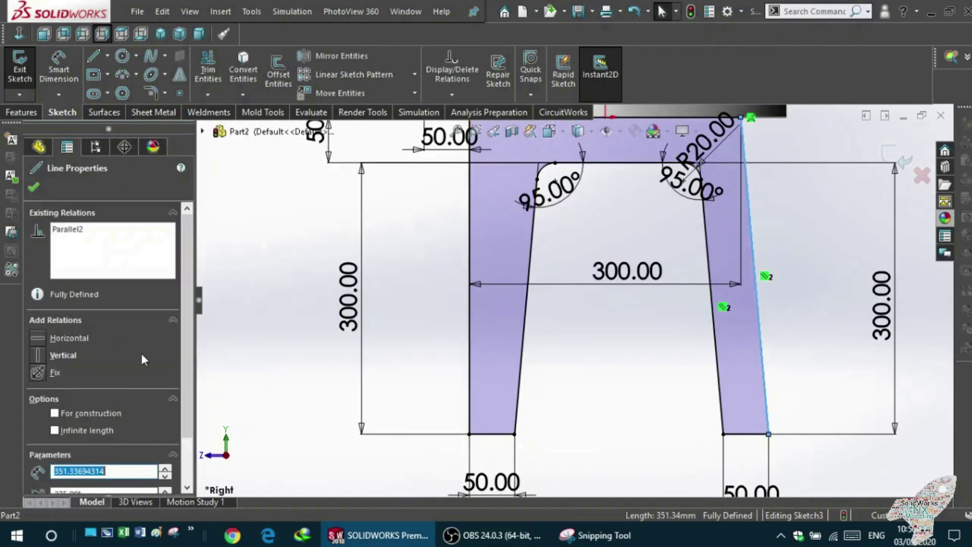
pyautogui.click(54, 355)
pyautogui.click(32, 188)
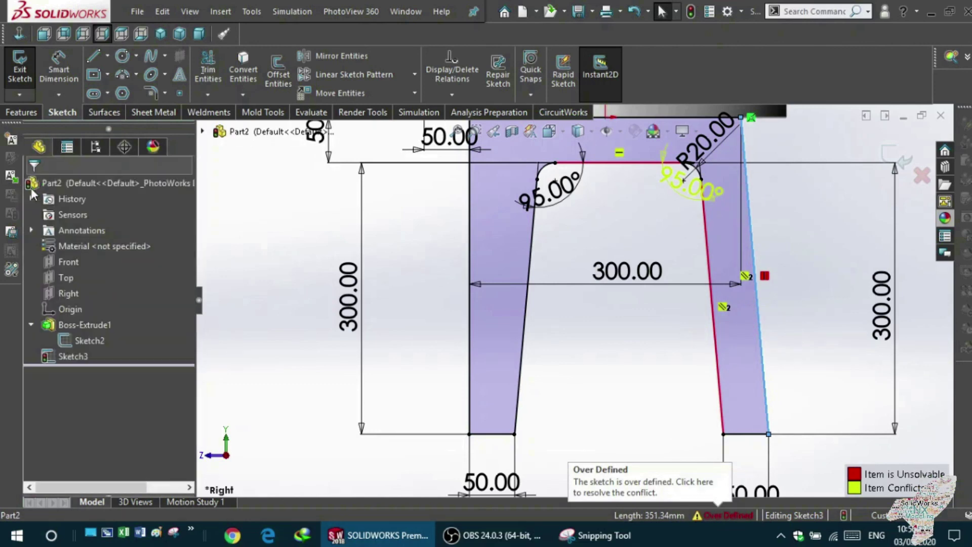
pyautogui.scroll(-3, 665, 217)
pyautogui.click(666, 218)
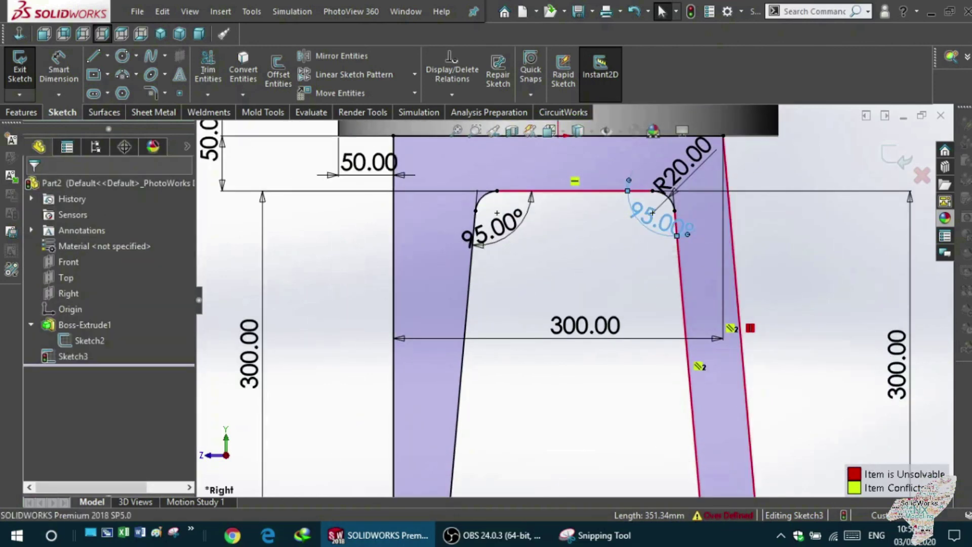
pyautogui.press('Delete')
# Step: Delete the R20.00 radius dimension on the right fillet
pyautogui.scroll(2, 577, 314)
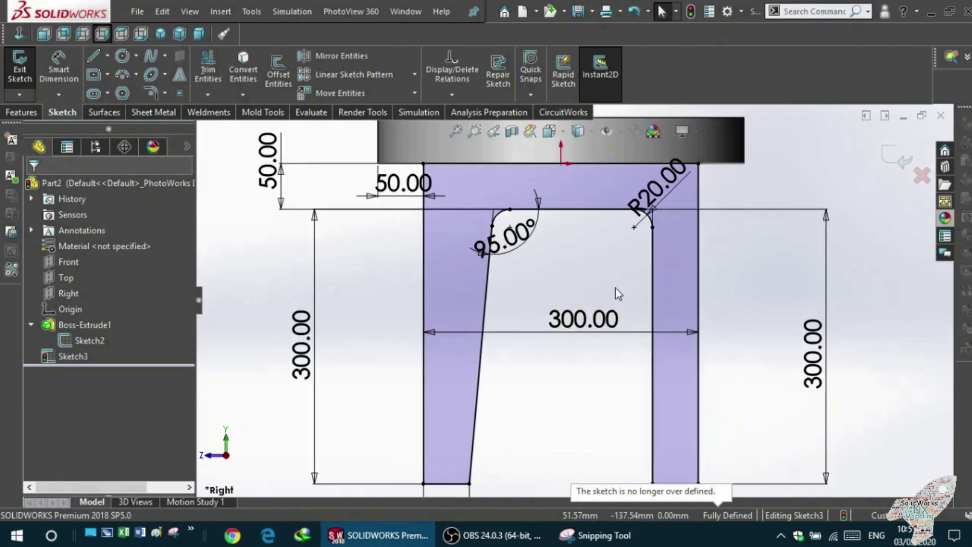
pyautogui.click(424, 275)
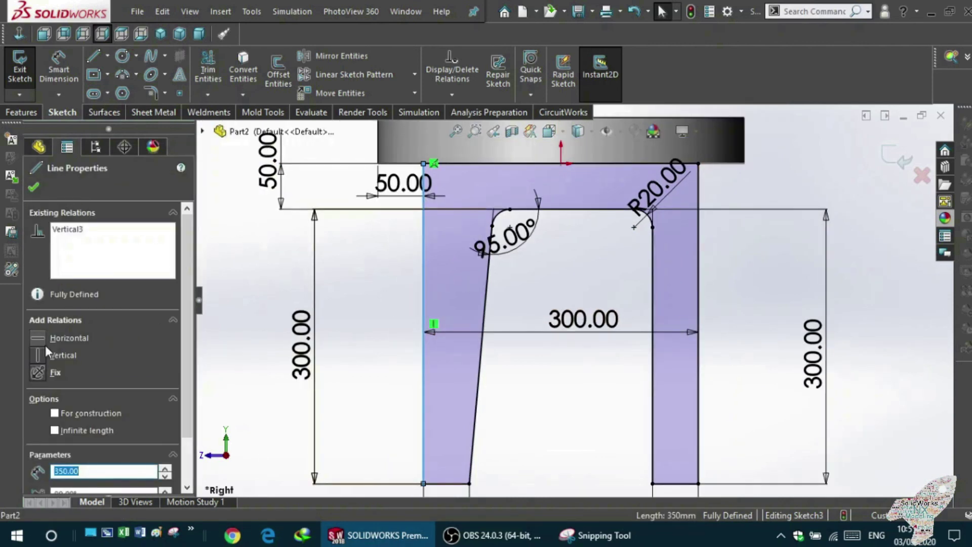
pyautogui.click(403, 327)
pyautogui.scroll(2, 527, 299)
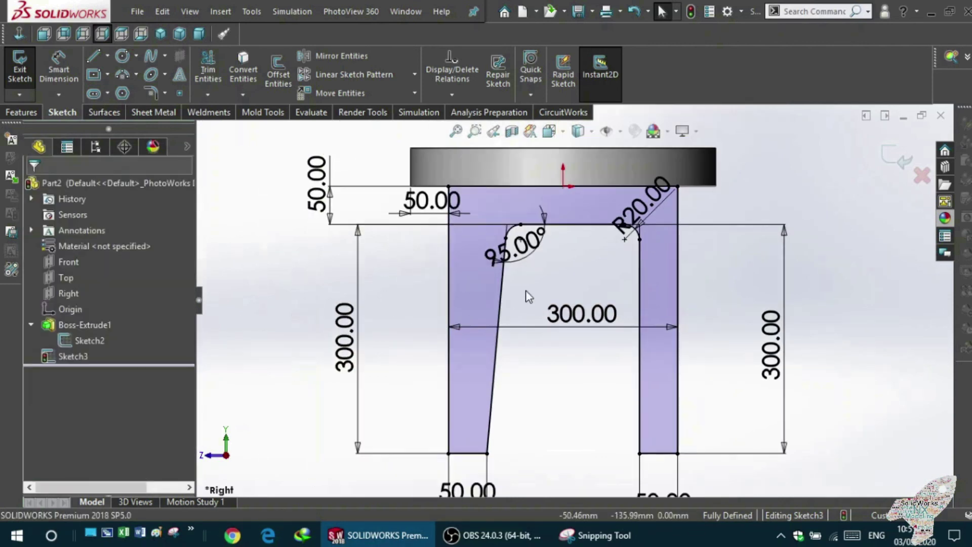
pyautogui.scroll(-2, 528, 298)
pyautogui.scroll(-1, 596, 236)
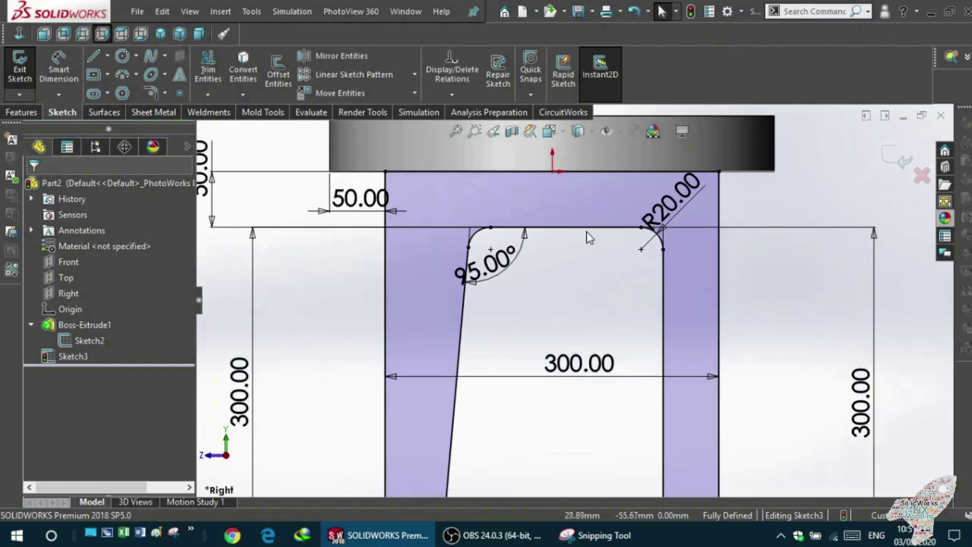
pyautogui.click(672, 208)
pyautogui.press('Delete')
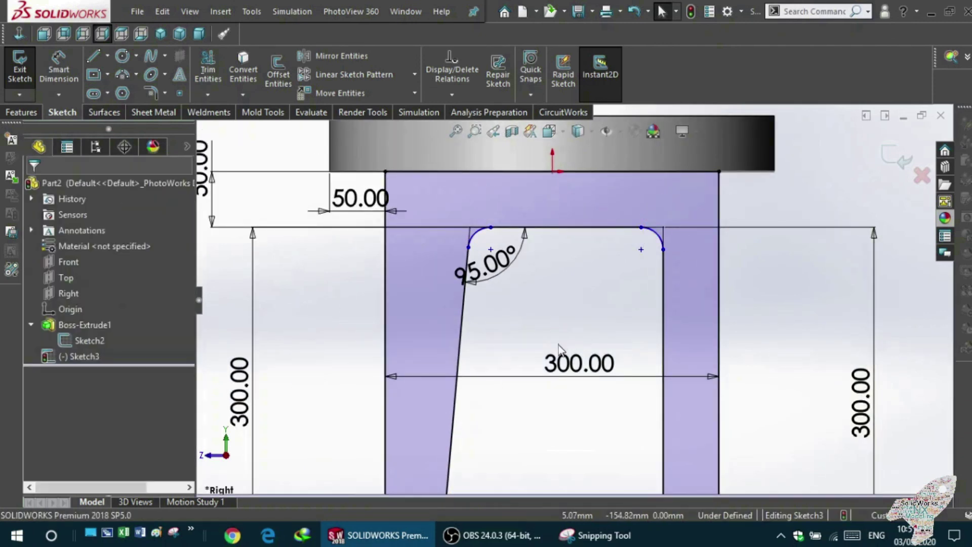
# Step: Attempt an angle dimension at the right inner corner, dismissing the driven-dimension prompt
pyautogui.click(51, 71)
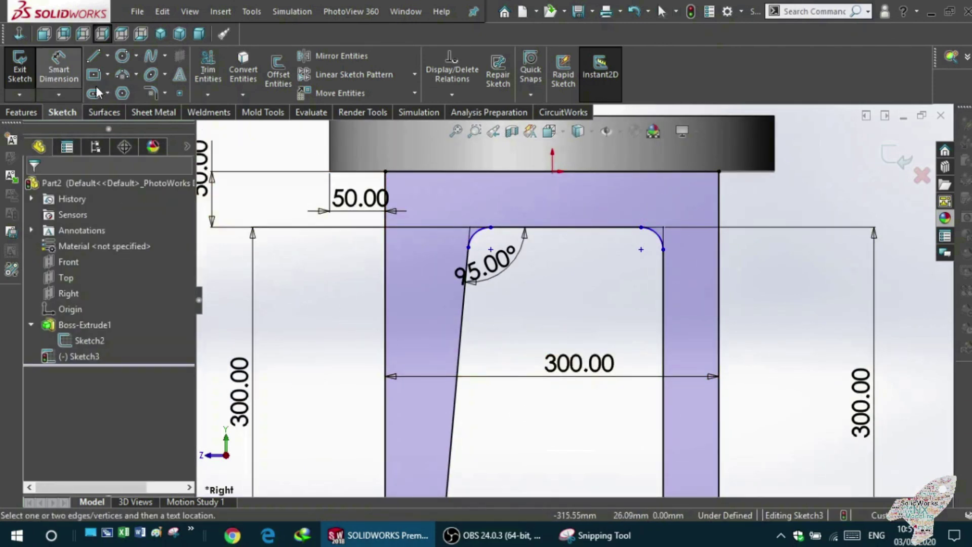
pyautogui.click(592, 228)
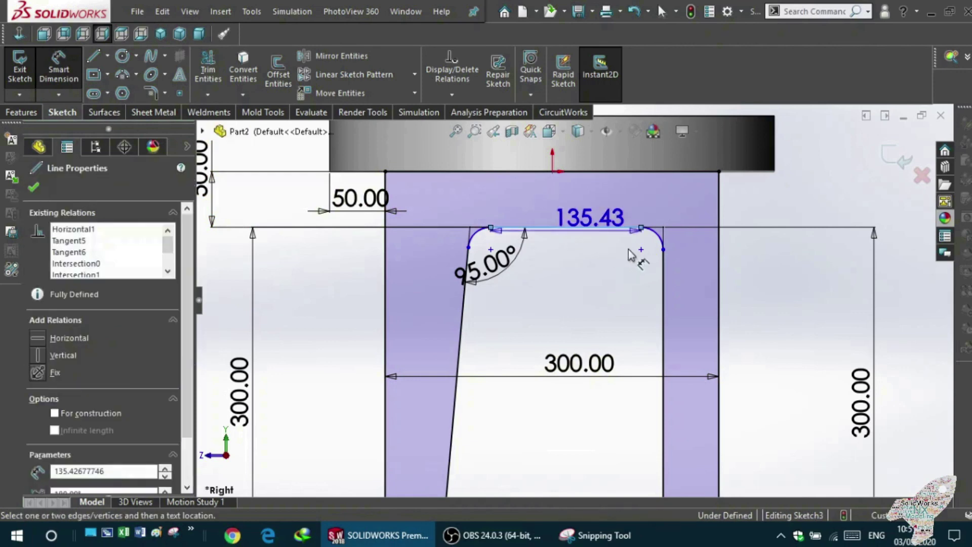
pyautogui.click(662, 296)
pyautogui.click(572, 284)
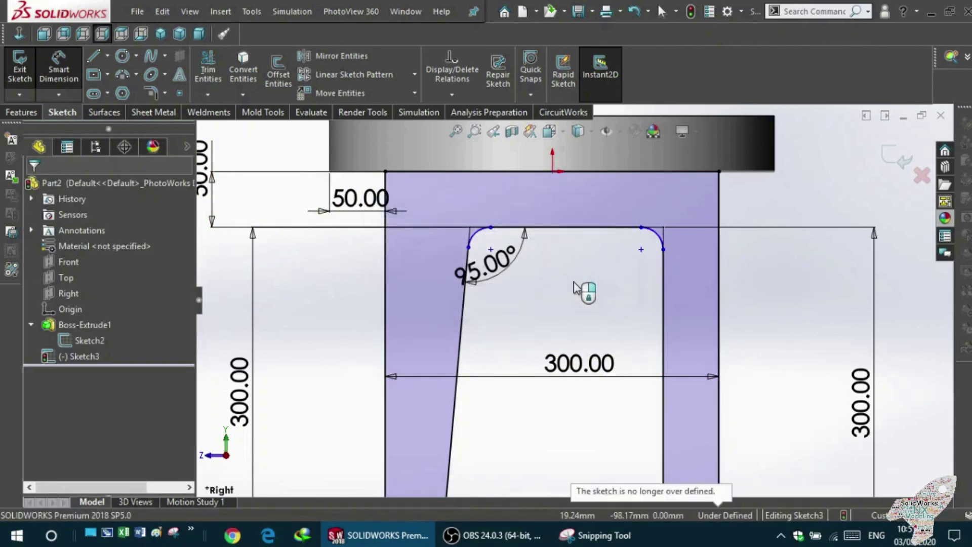
pyautogui.scroll(2, 582, 289)
pyautogui.scroll(2, 583, 290)
pyautogui.click(618, 390)
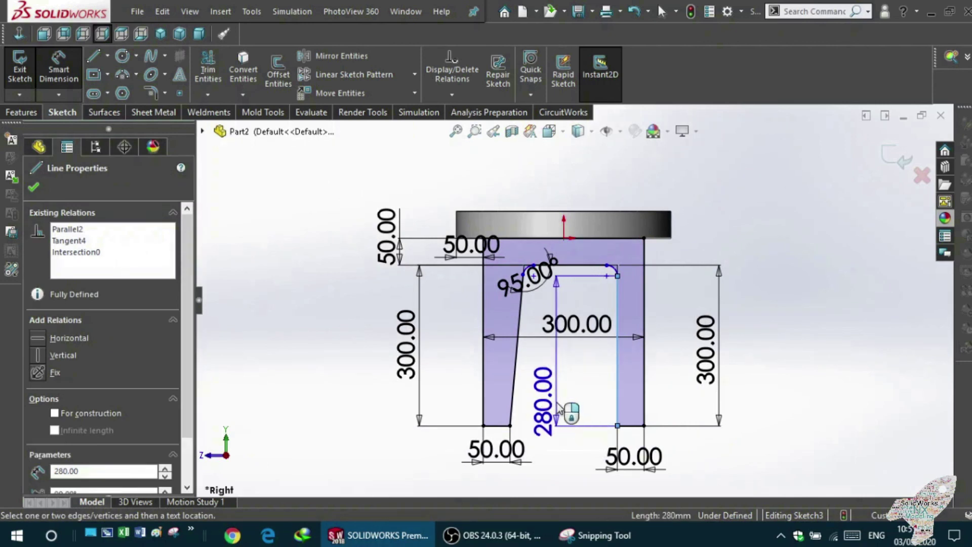
pyautogui.press('Escape')
# Step: Delete the Parallel relation on the right leg's inner edge
pyautogui.click(614, 400)
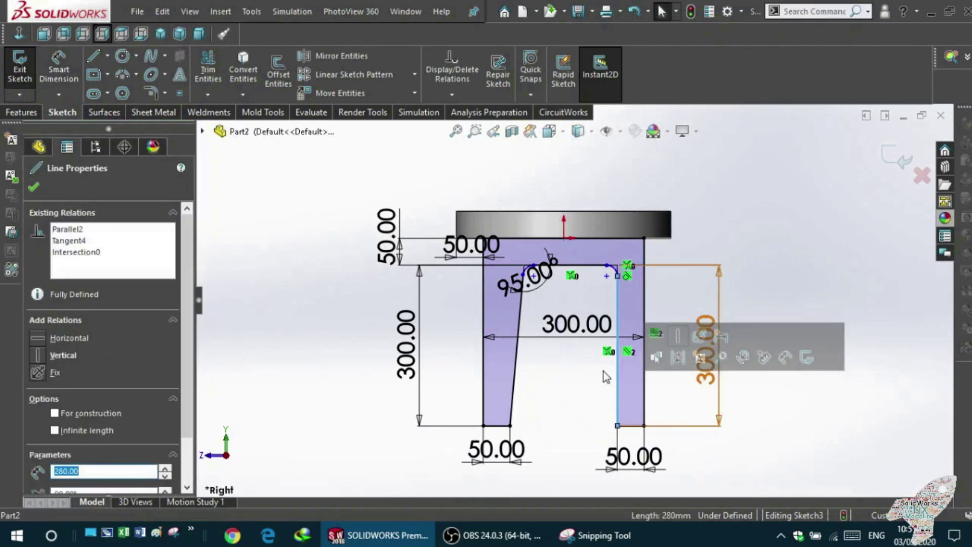
pyautogui.scroll(-3, 592, 358)
pyautogui.scroll(-2, 618, 350)
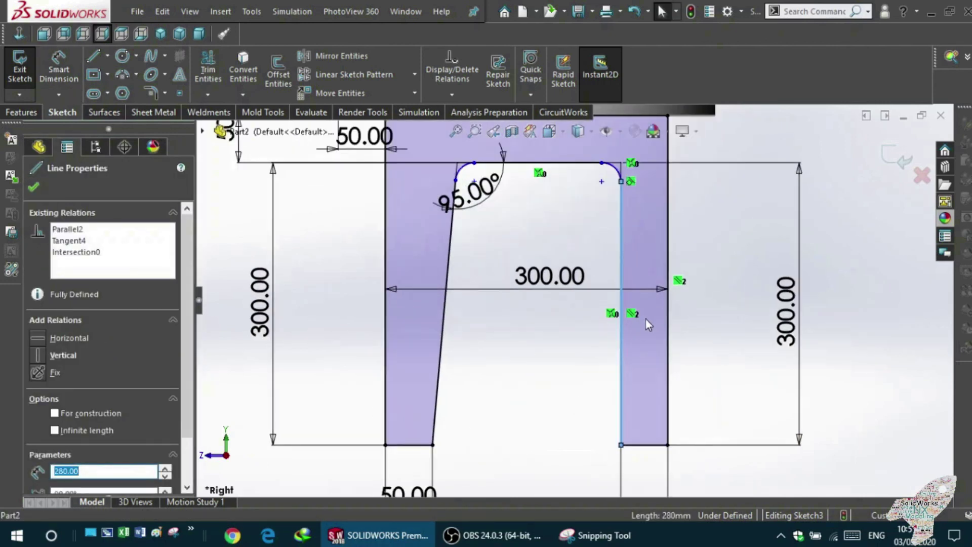
pyautogui.rightClick(635, 313)
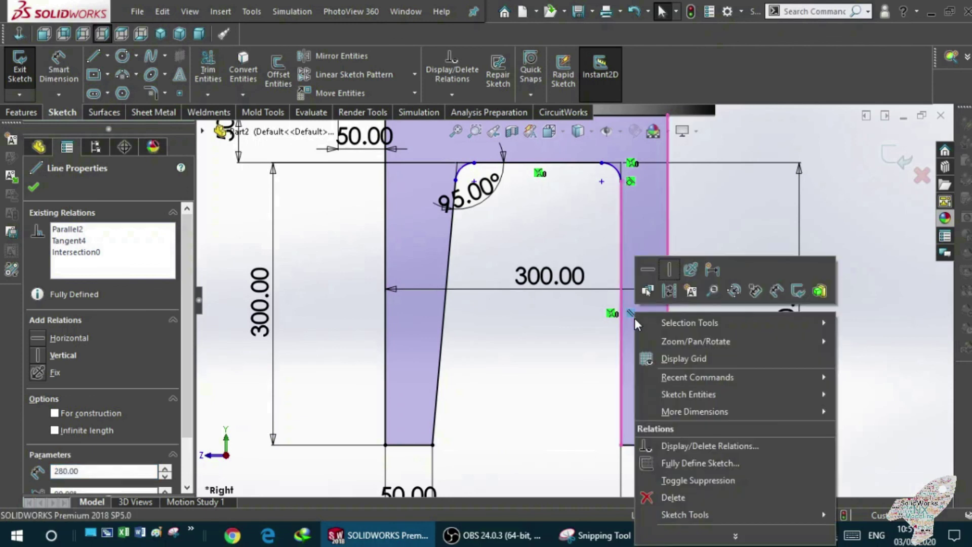
pyautogui.click(671, 497)
pyautogui.click(585, 387)
pyautogui.click(59, 65)
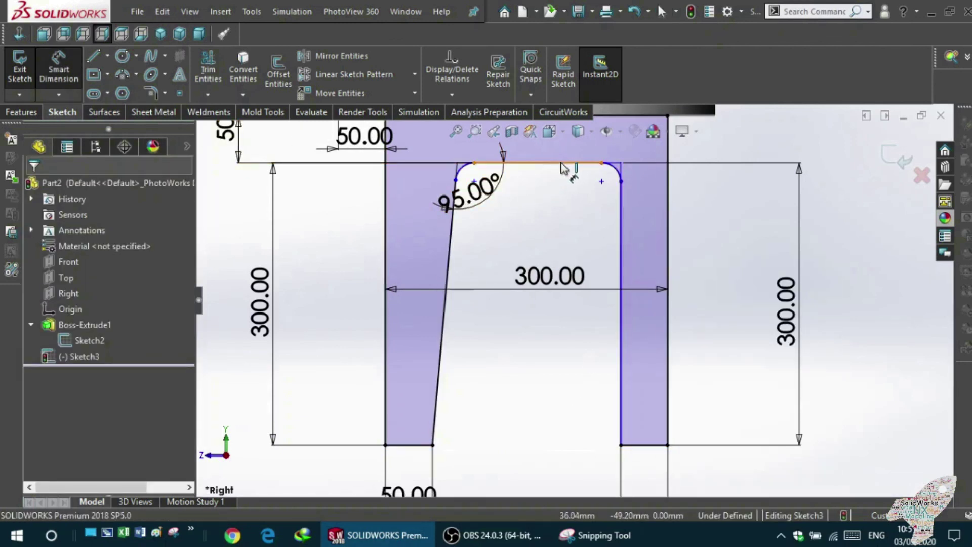
# Step: Dimension the right inner corner angle as 95°
pyautogui.click(561, 164)
pyautogui.click(621, 216)
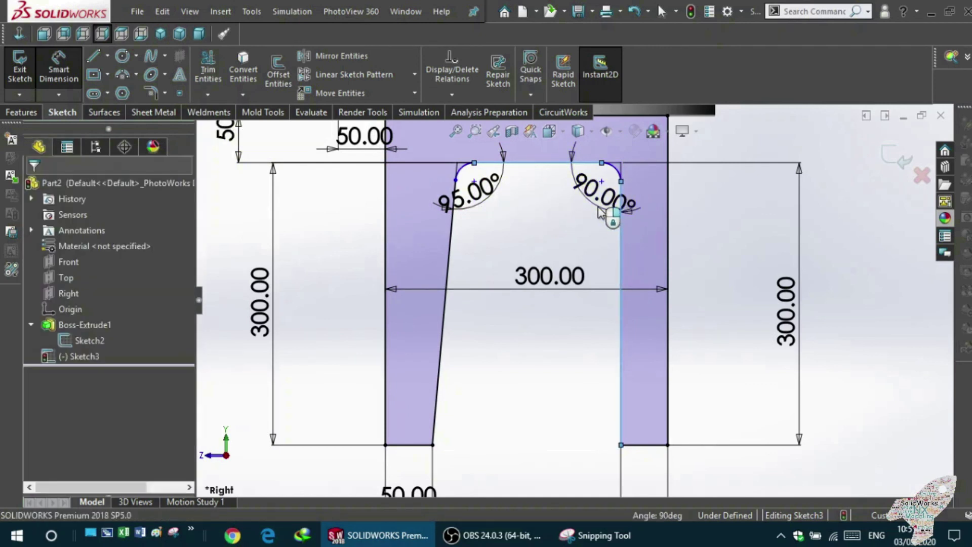
pyautogui.click(599, 211)
pyautogui.write('9')
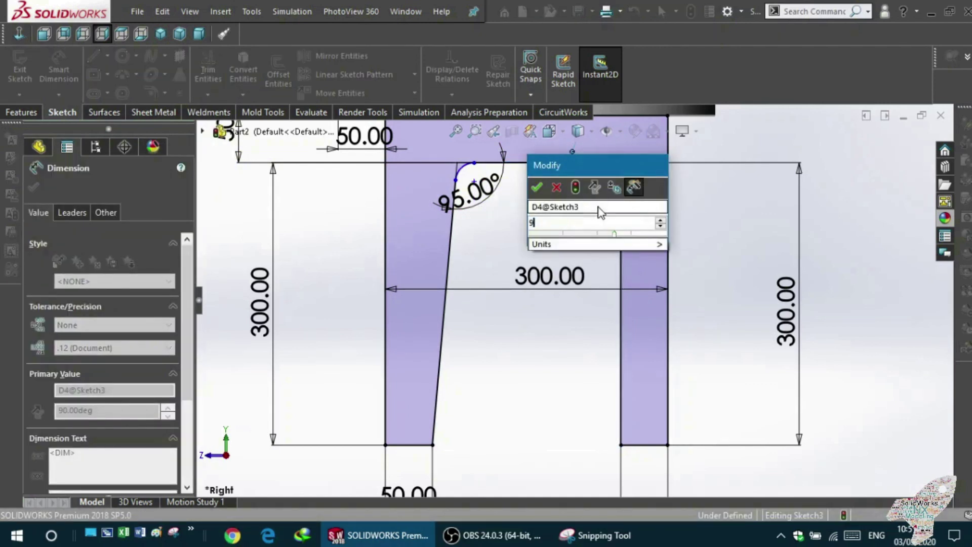
pyautogui.press('Return')
pyautogui.press('Escape')
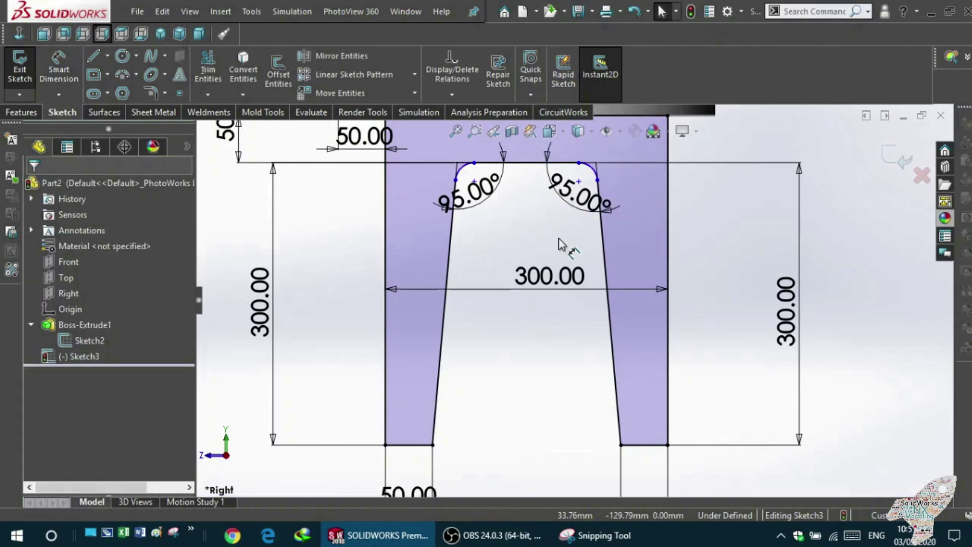
pyautogui.scroll(1, 557, 228)
pyautogui.scroll(-3, 552, 210)
pyautogui.scroll(-2, 551, 210)
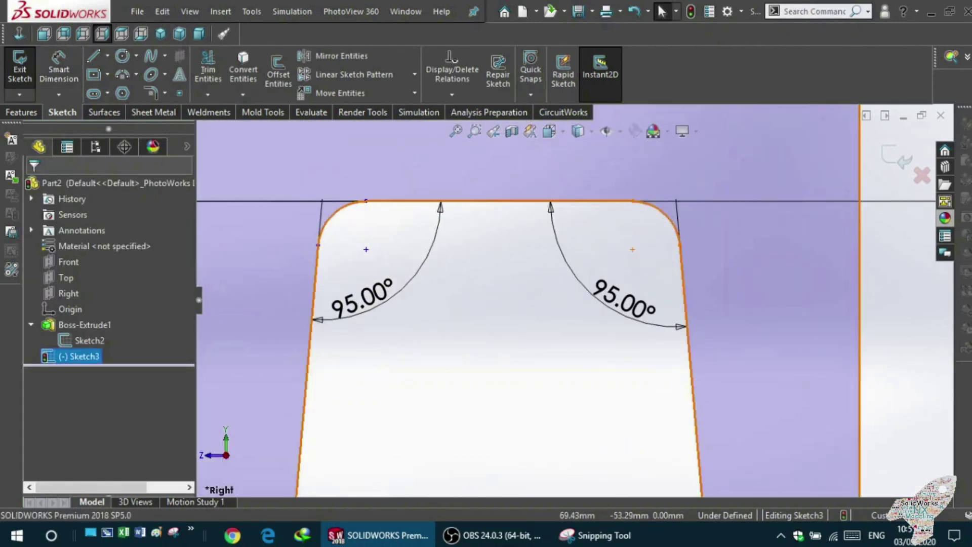
# Step: Add an R20.00 radius dimension to the right fillet arc
pyautogui.click(79, 356)
pyautogui.click(59, 66)
pyautogui.click(659, 215)
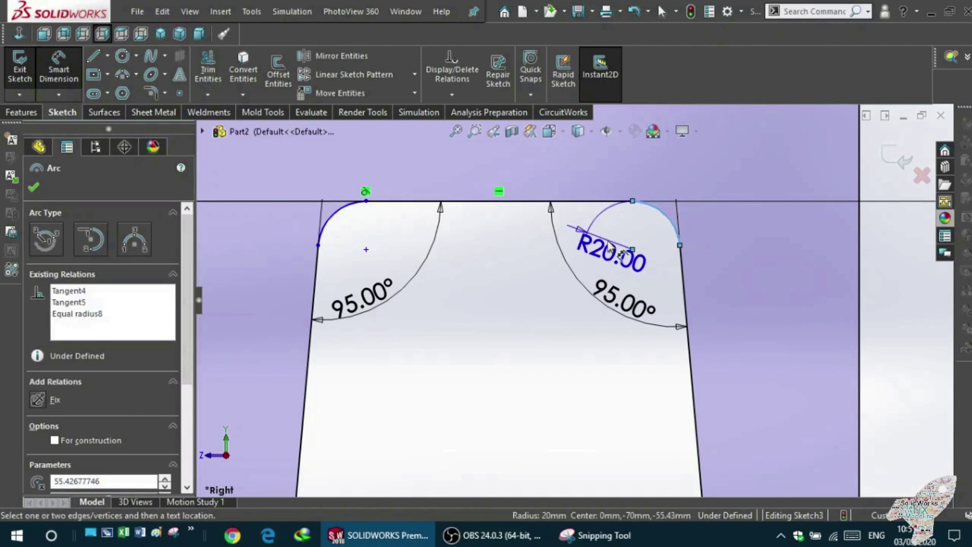
pyautogui.click(615, 217)
pyautogui.click(547, 220)
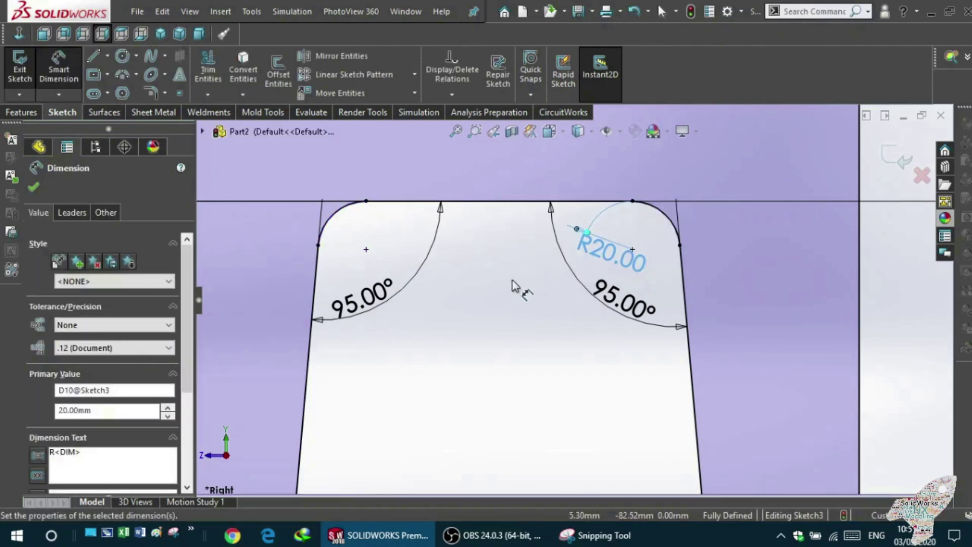
pyautogui.scroll(3, 514, 284)
pyautogui.scroll(2, 517, 314)
pyautogui.scroll(-1, 517, 395)
pyautogui.scroll(-1, 565, 375)
pyautogui.scroll(-1, 553, 380)
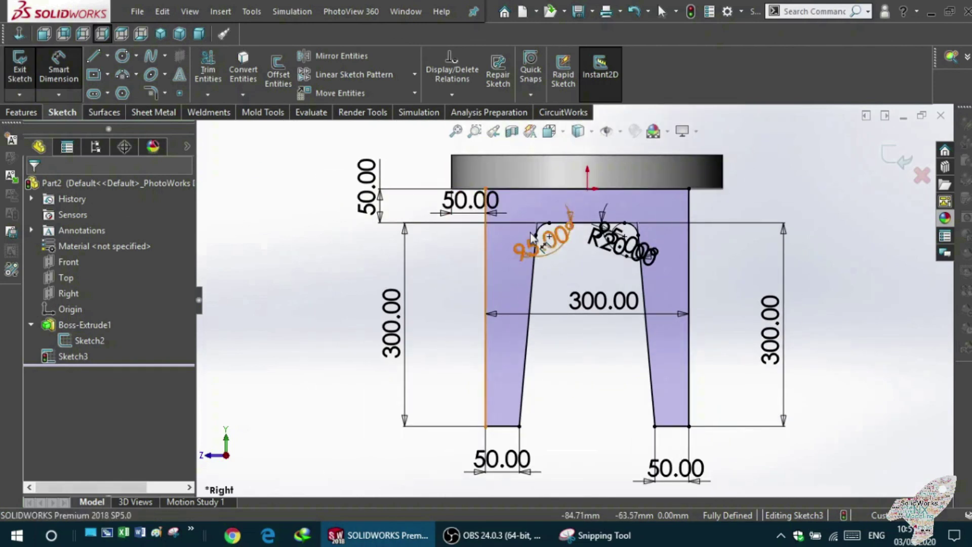
pyautogui.scroll(-1, 567, 175)
pyautogui.scroll(-1, 567, 175)
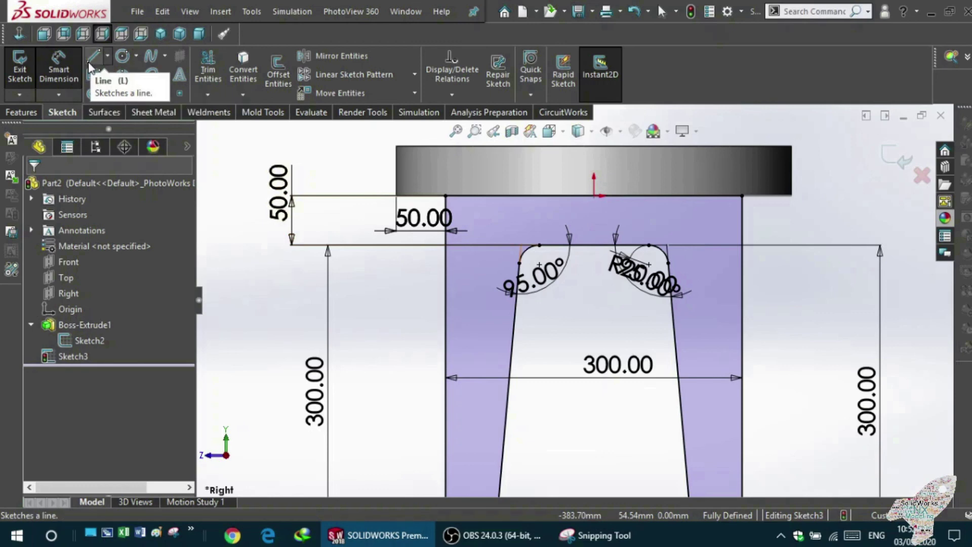
# Step: Draw the notch's left side, top and right side as three lines rising from the frame's top edge
pyautogui.click(89, 65)
pyautogui.scroll(1, 589, 250)
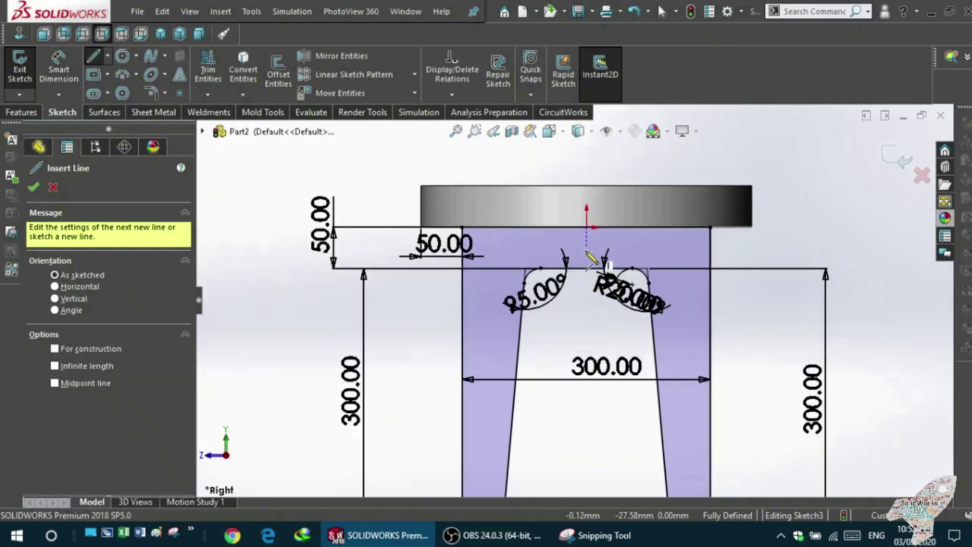
pyautogui.scroll(-2, 589, 249)
pyautogui.scroll(-2, 568, 282)
pyautogui.click(547, 310)
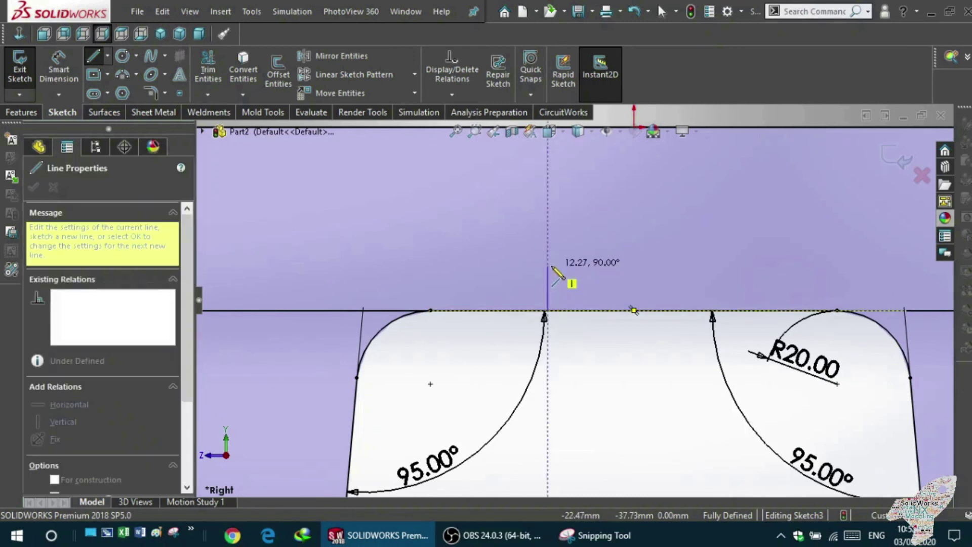
pyautogui.click(548, 265)
pyautogui.click(699, 265)
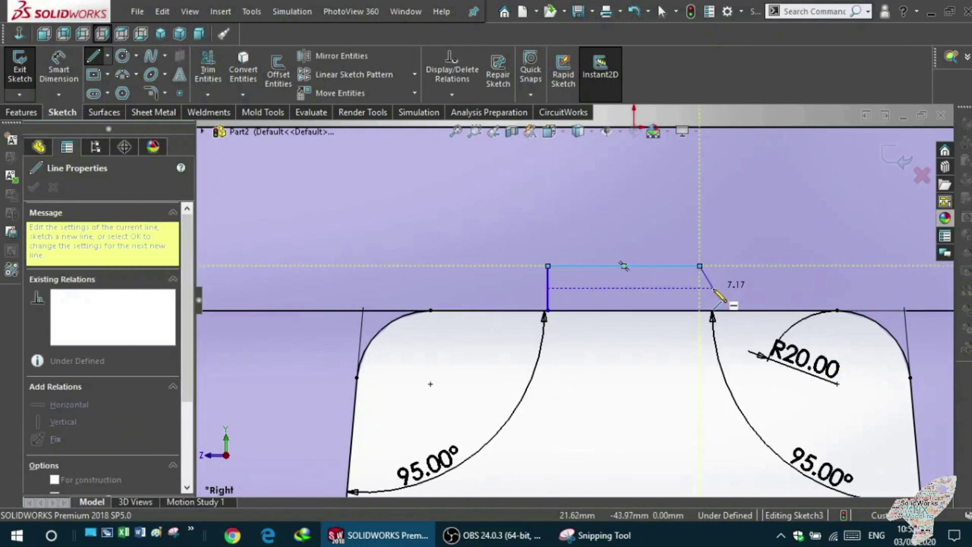
pyautogui.click(700, 311)
pyautogui.press('Escape')
pyautogui.press('z')
pyautogui.press('z')
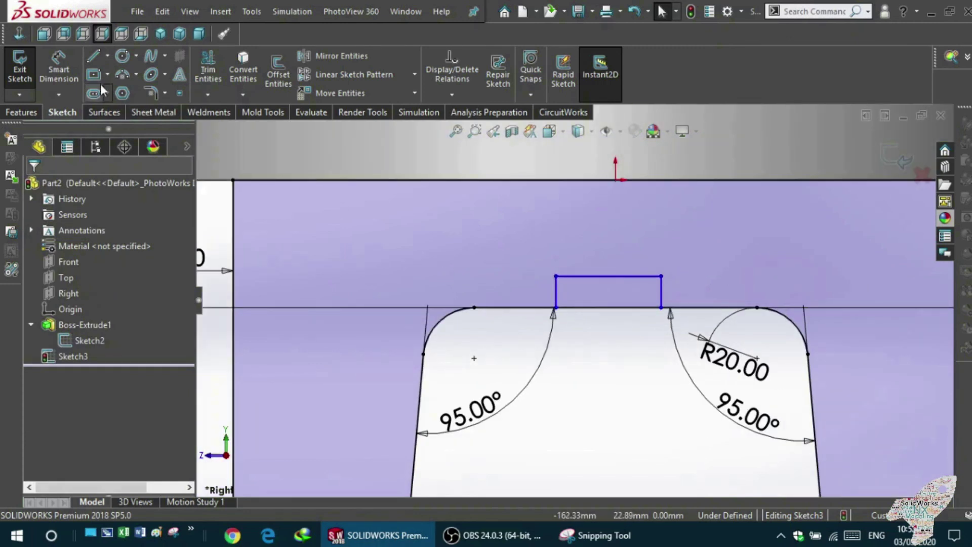
# Step: Dimension the notch height as 10 mm from its top line to the base line
pyautogui.moveTo(444, 274); pyautogui.dragTo(419, 202, button='right')
pyautogui.click(610, 278)
pyautogui.click(621, 307)
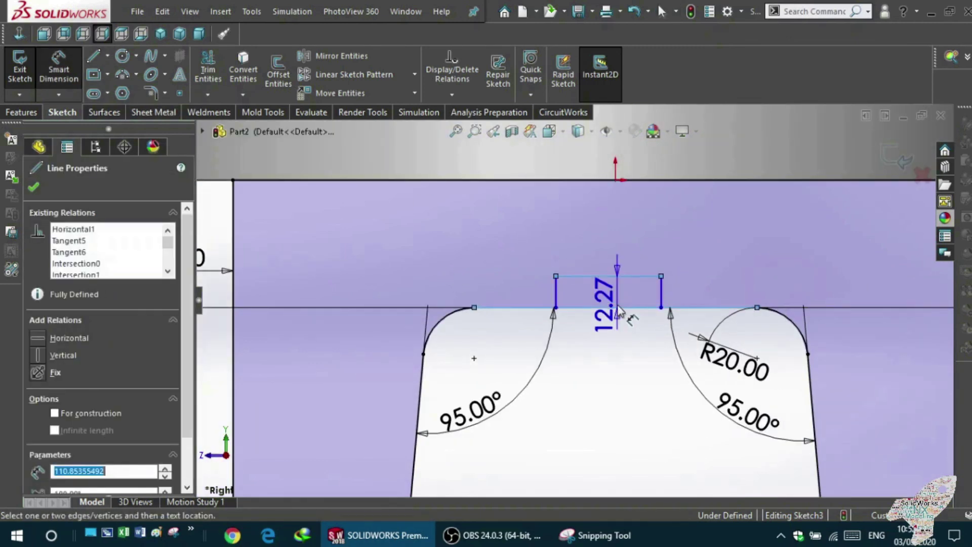
pyautogui.click(532, 293)
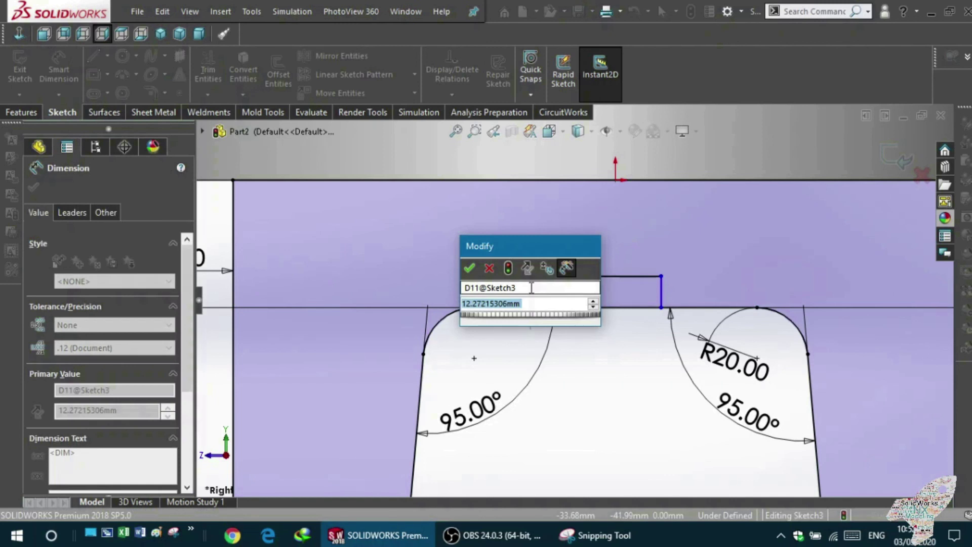
pyautogui.write('1')
pyautogui.press('BackSpace')
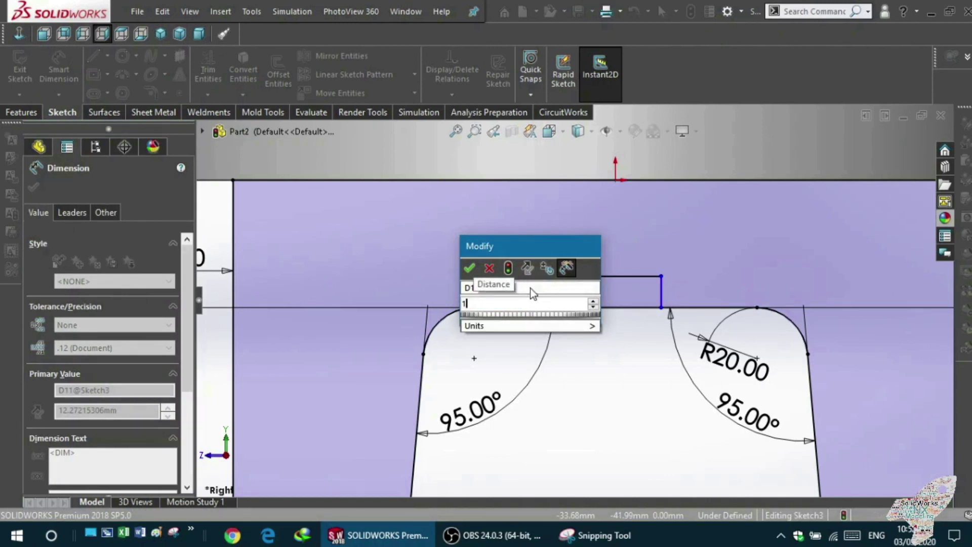
pyautogui.press('Escape')
pyautogui.click(628, 362)
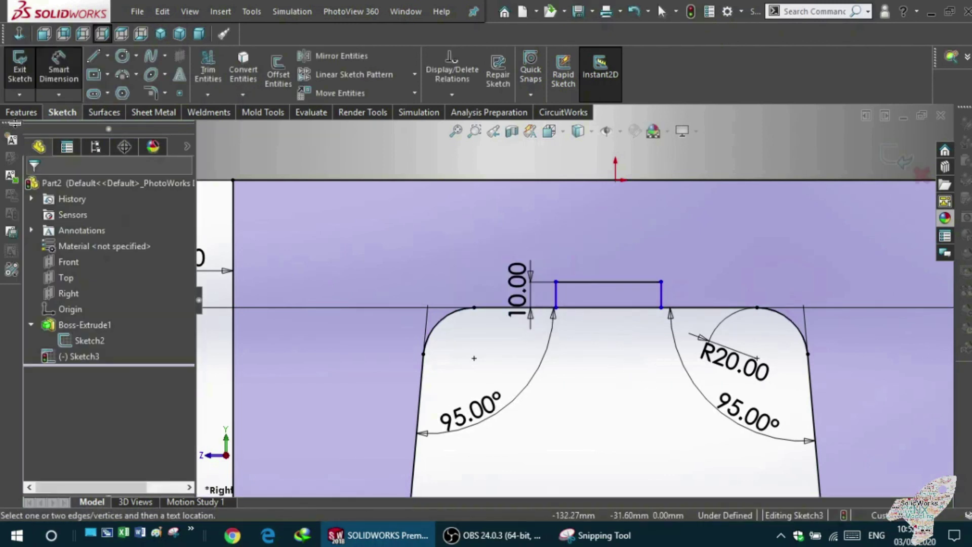
# Step: Trim away the base line segment lying under the notch
pyautogui.click(66, 78)
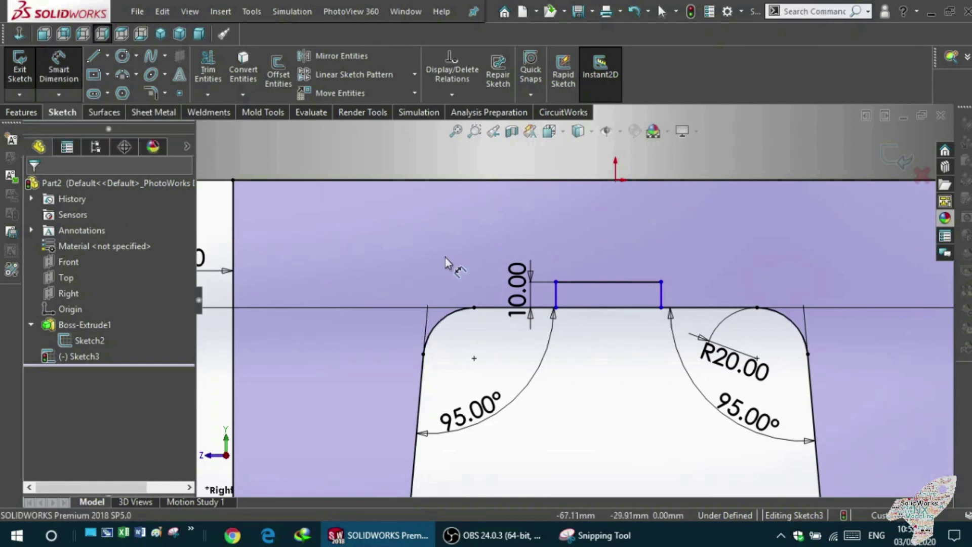
pyautogui.click(208, 74)
pyautogui.click(585, 308)
pyautogui.press('Escape')
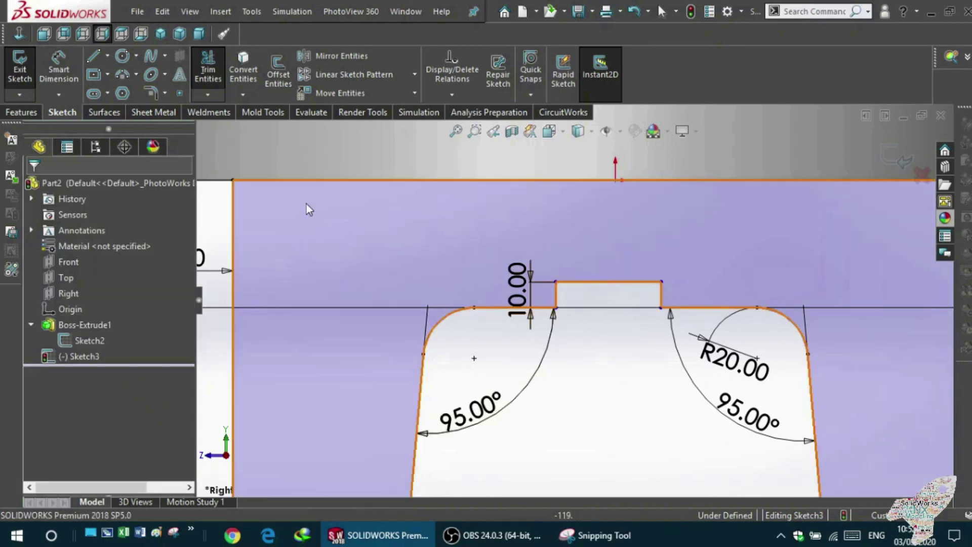
# Step: Dimension the notch width between its two sides as 40 mm
pyautogui.click(59, 71)
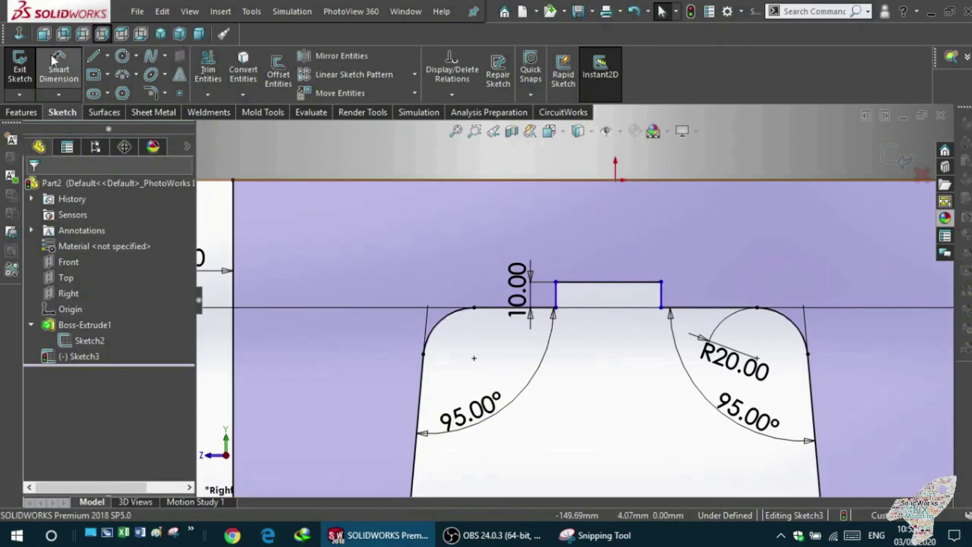
pyautogui.click(555, 293)
pyautogui.click(658, 303)
pyautogui.click(641, 324)
pyautogui.write('40')
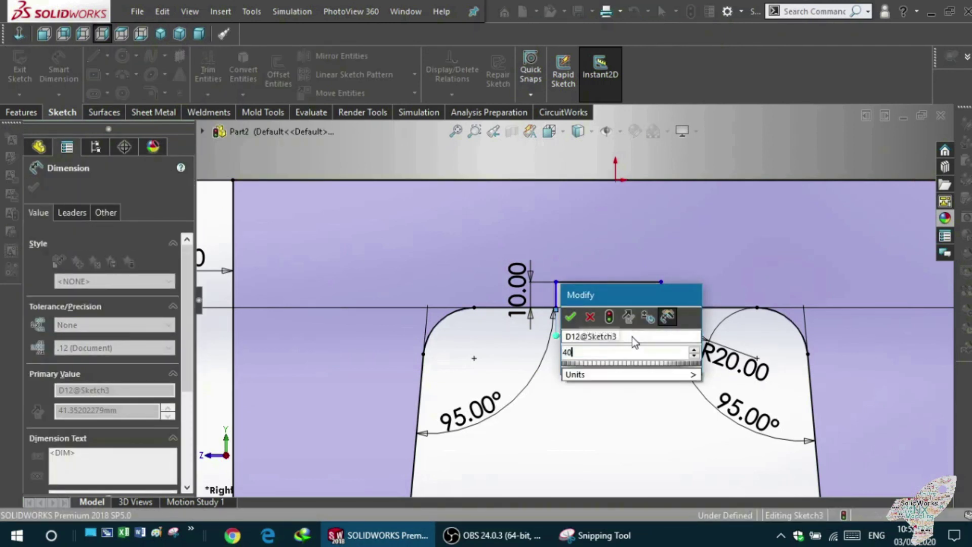
pyautogui.press('Return')
# Step: Locate the notch's left side 130 mm from the frame's left edge
pyautogui.click(512, 299)
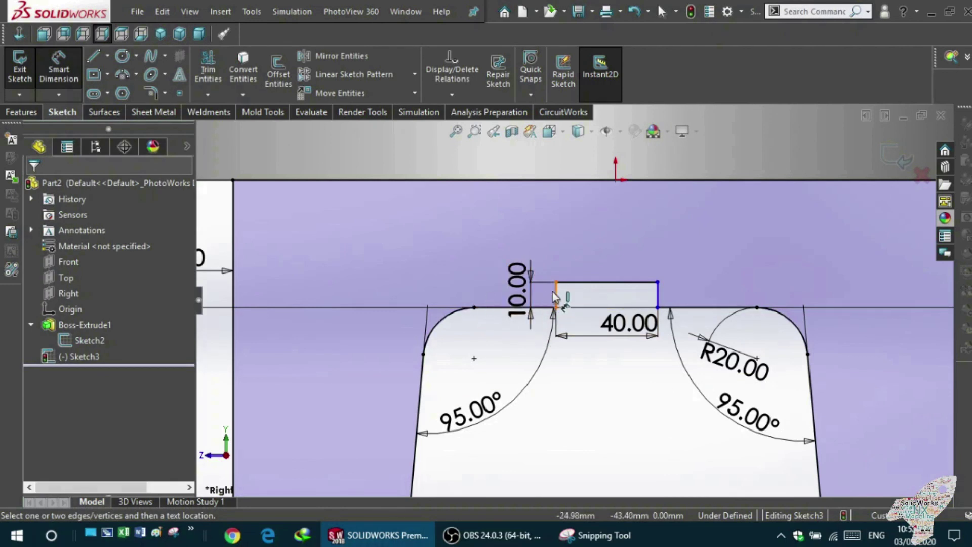
pyautogui.moveTo(555, 298); pyautogui.dragTo(233, 309)
pyautogui.click(233, 308)
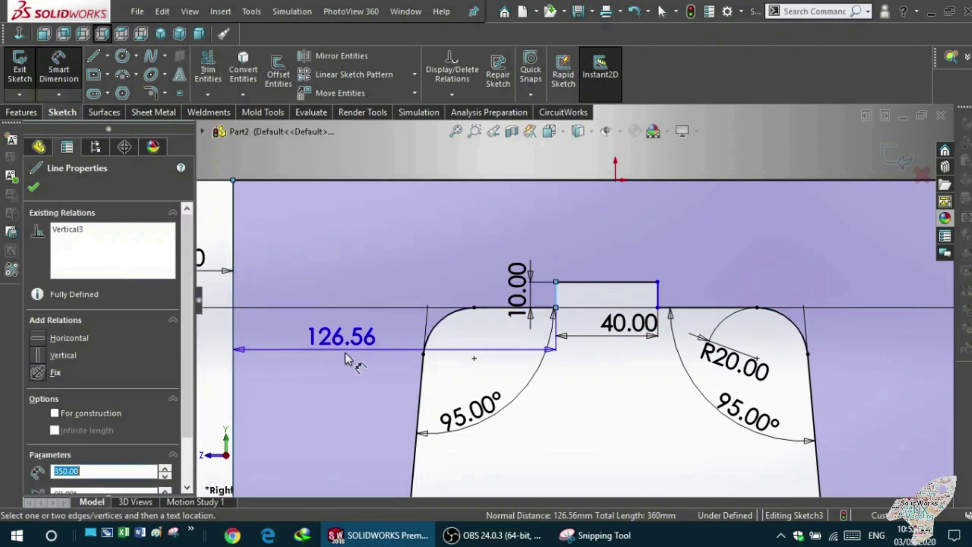
pyautogui.click(346, 362)
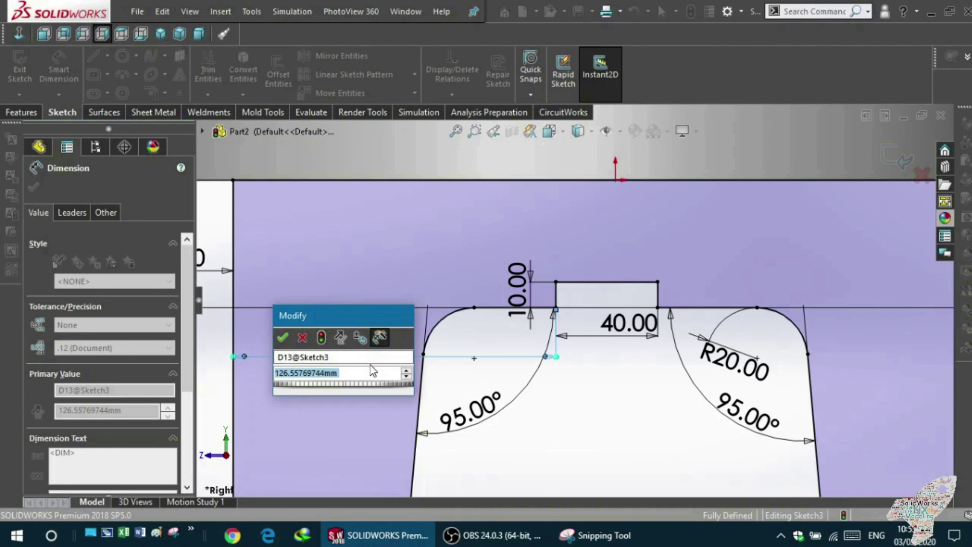
pyautogui.scroll(3, 539, 380)
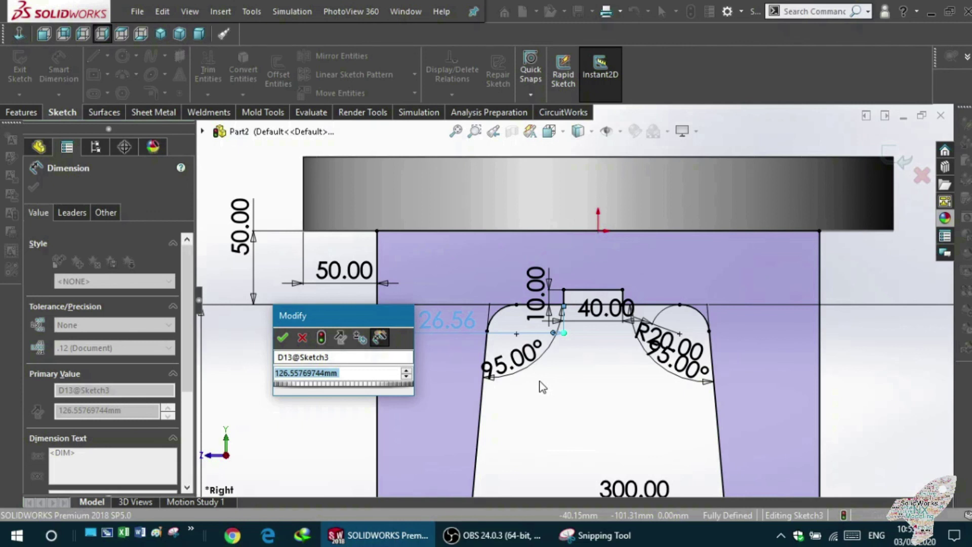
pyautogui.write('13')
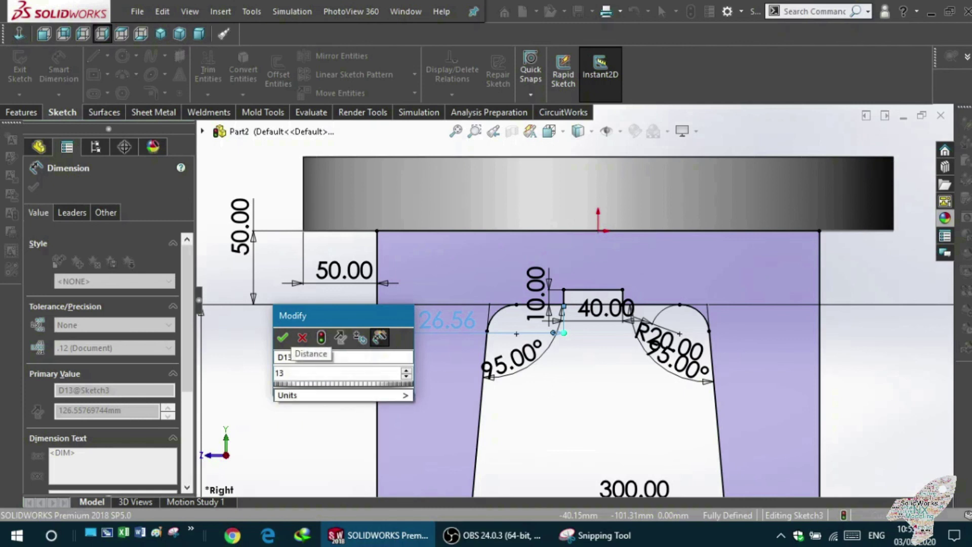
pyautogui.write('0')
pyautogui.press('Return')
pyautogui.press('Escape')
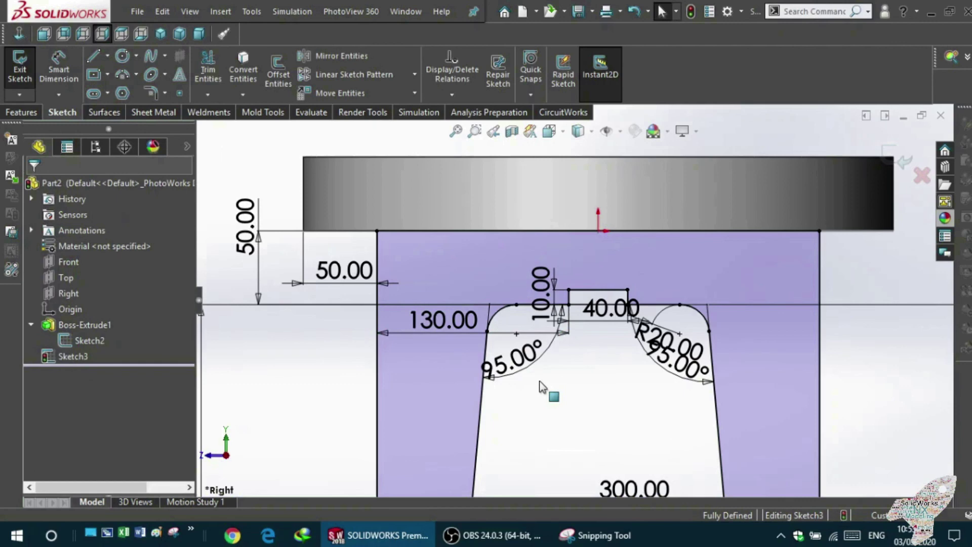
pyautogui.scroll(-1, 599, 408)
pyautogui.scroll(-1, 601, 402)
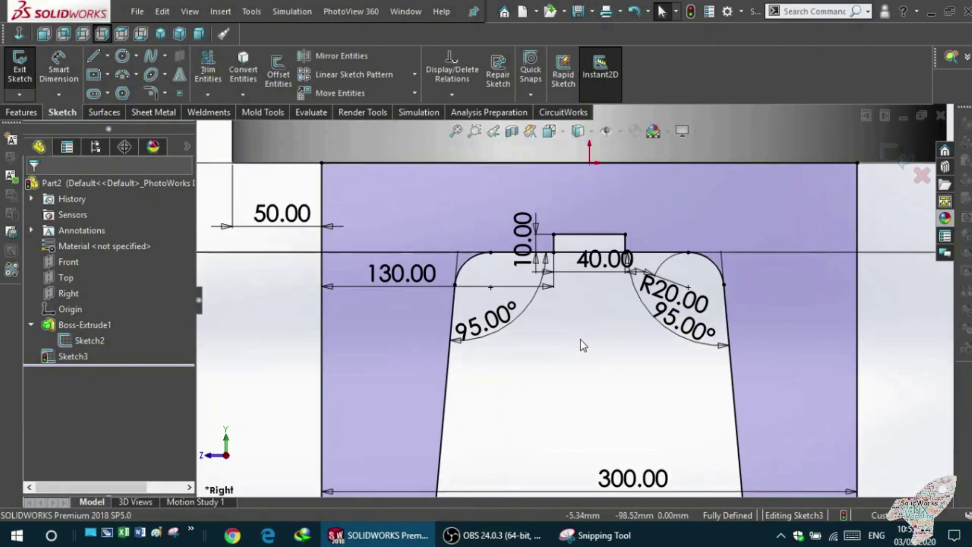
pyautogui.scroll(-1, 580, 345)
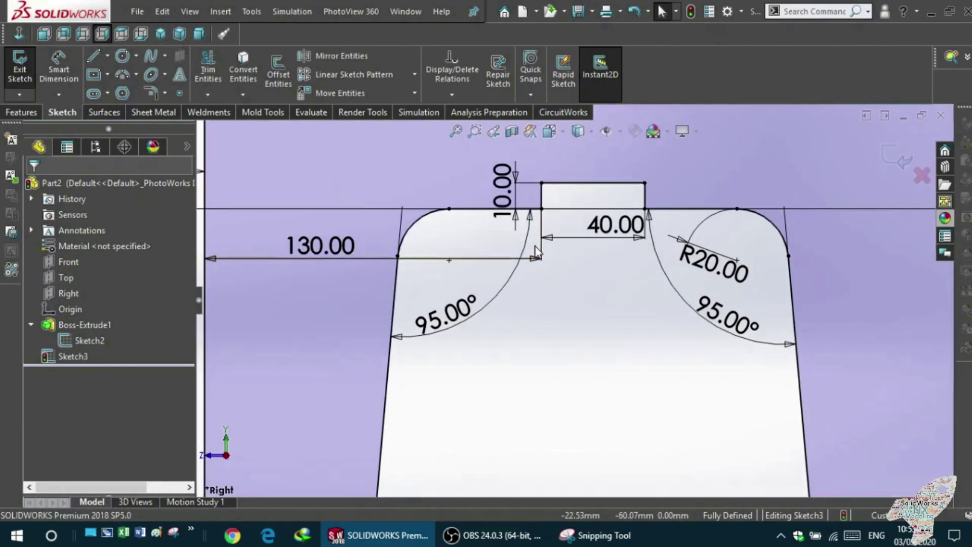
pyautogui.scroll(2, 573, 300)
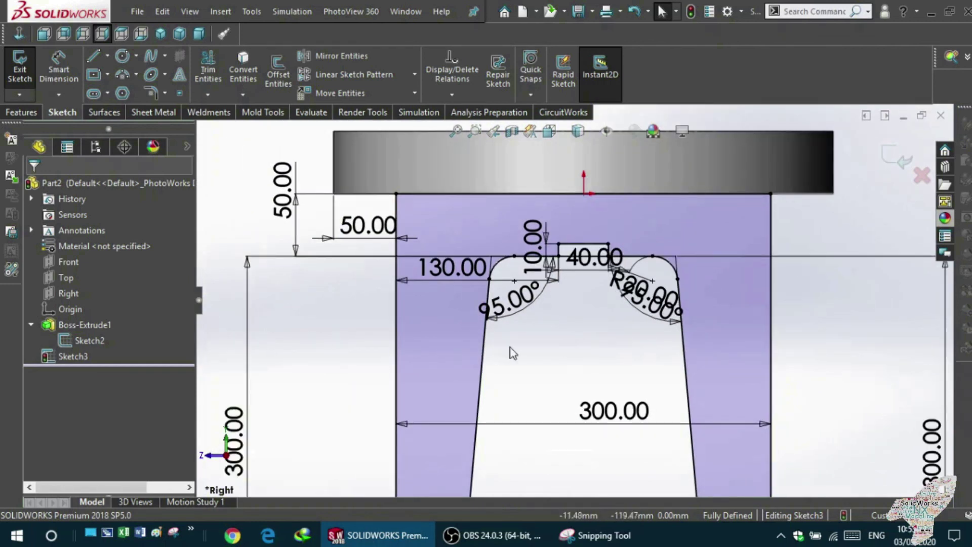
# Step: Extrude the leg-frame sketch Mid Plane, 50 mm, symmetric about its plane
pyautogui.click(21, 112)
pyautogui.click(26, 68)
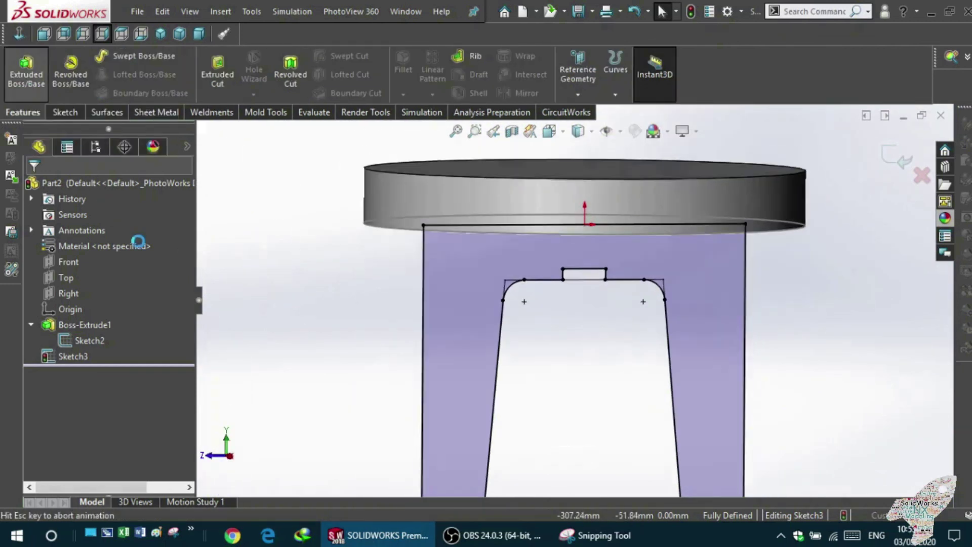
pyautogui.click(103, 272)
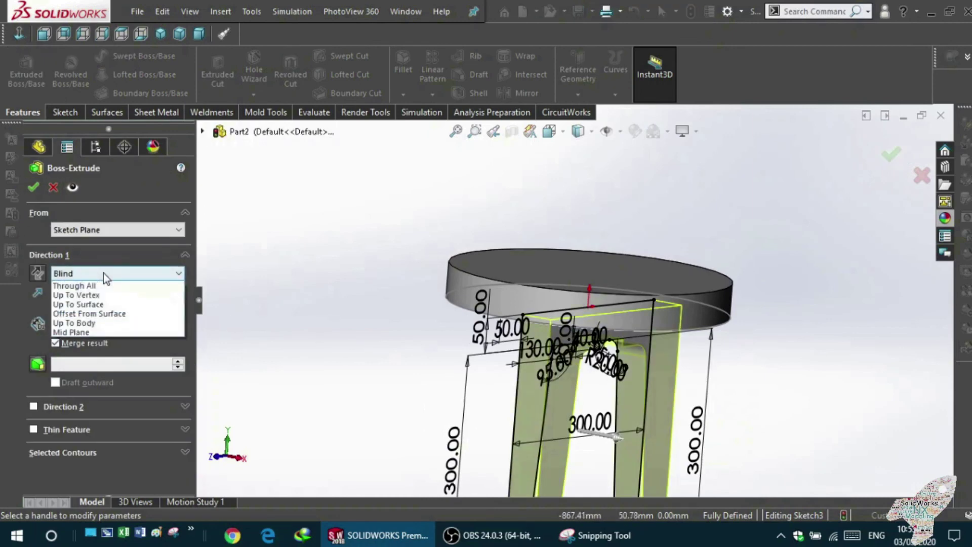
pyautogui.click(103, 339)
pyautogui.moveTo(228, 336)
pyautogui.mouseDown(button='middle')
pyautogui.moveTo(315, 326)
pyautogui.moveTo(349, 289)
pyautogui.moveTo(368, 329)
pyautogui.mouseUp(button='middle')
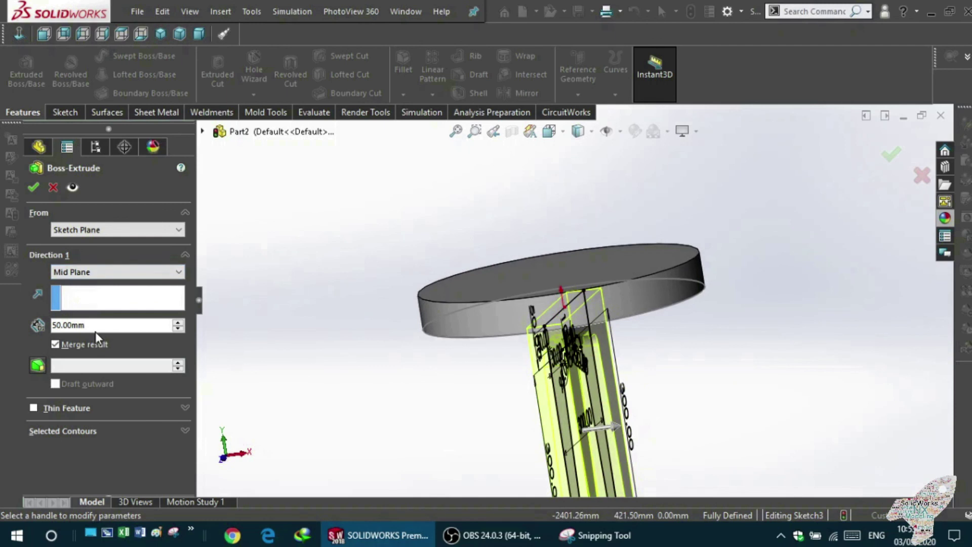
pyautogui.click(31, 187)
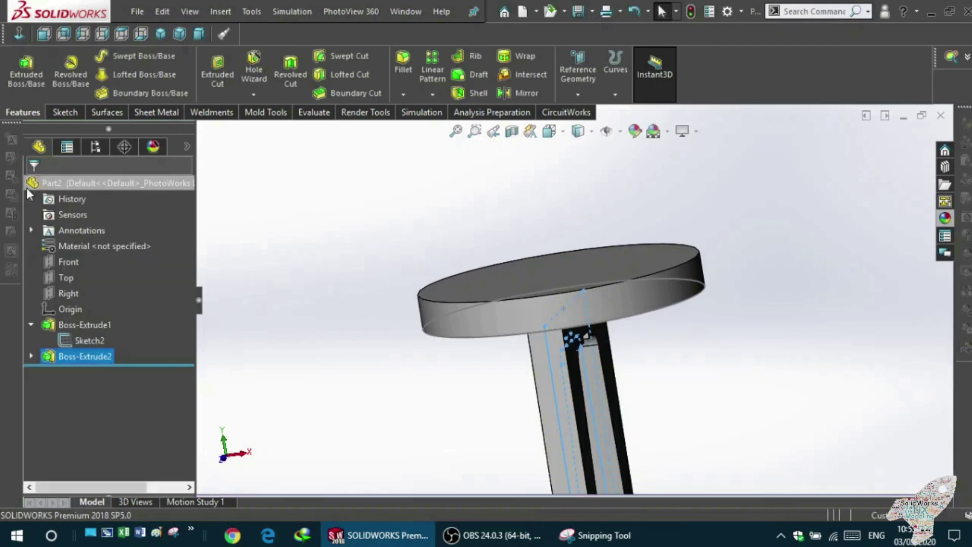
# Step: Edit the extrusion and clear Merge result so the leg frame becomes a separate body
pyautogui.click(73, 360)
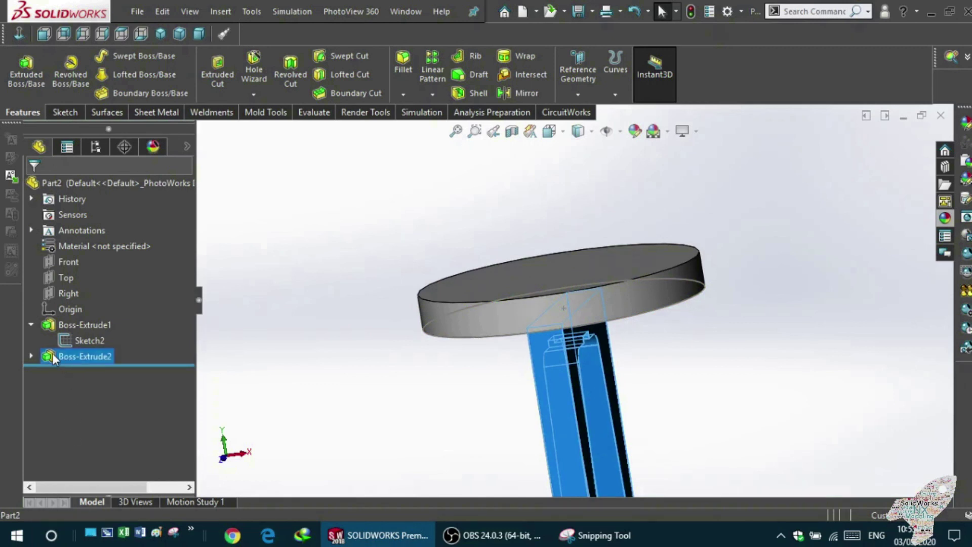
pyautogui.click(65, 310)
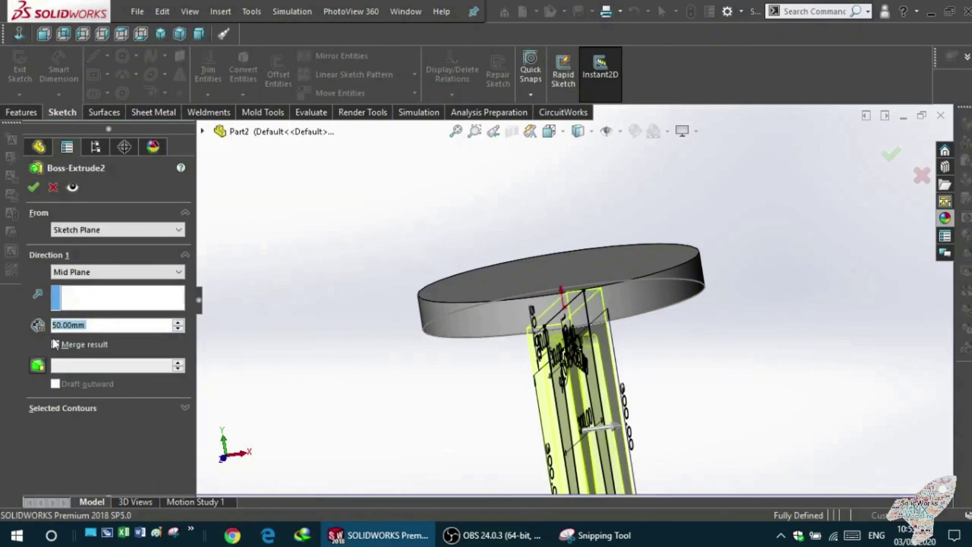
pyautogui.click(56, 344)
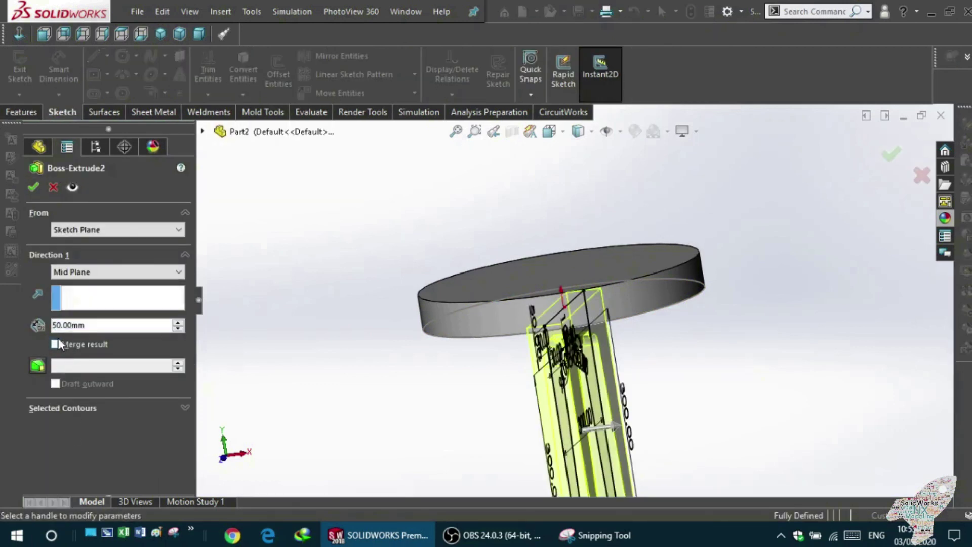
pyautogui.click(34, 188)
pyautogui.moveTo(298, 271)
pyautogui.mouseDown(button='middle')
pyautogui.moveTo(375, 222)
pyautogui.moveTo(332, 293)
pyautogui.moveTo(338, 429)
pyautogui.moveTo(324, 420)
pyautogui.mouseUp(button='middle')
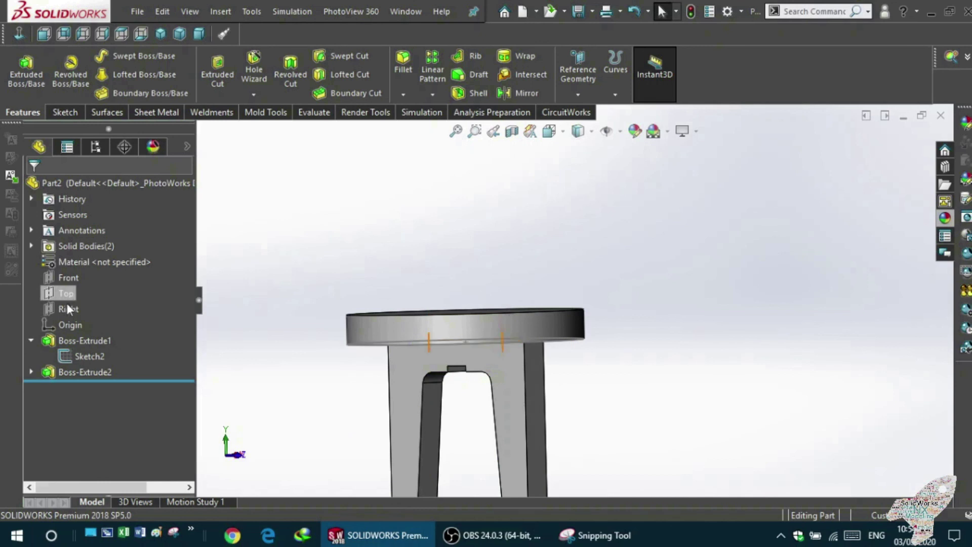
# Step: Start a sketch on the Right plane, then abandon it
pyautogui.click(64, 308)
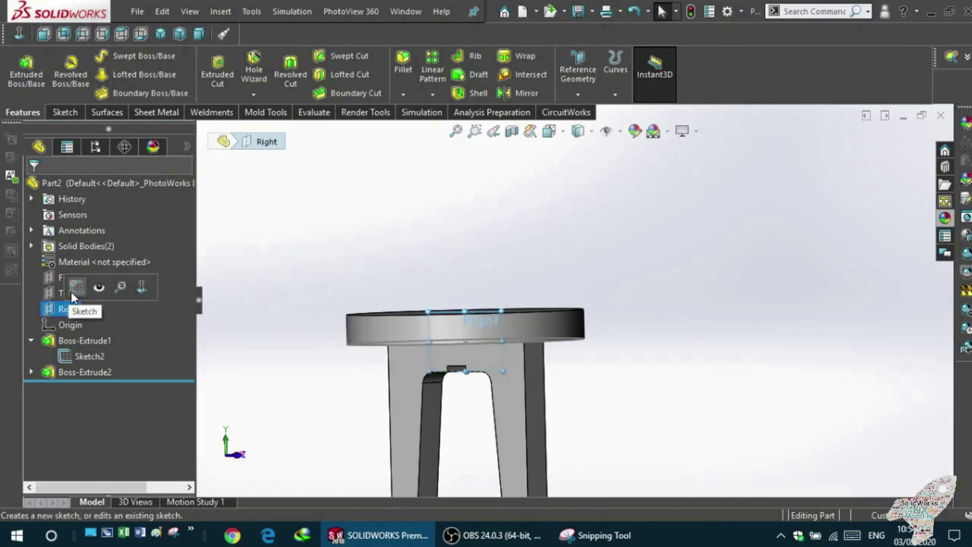
pyautogui.click(105, 293)
pyautogui.moveTo(570, 302); pyautogui.dragTo(636, 303, button='middle')
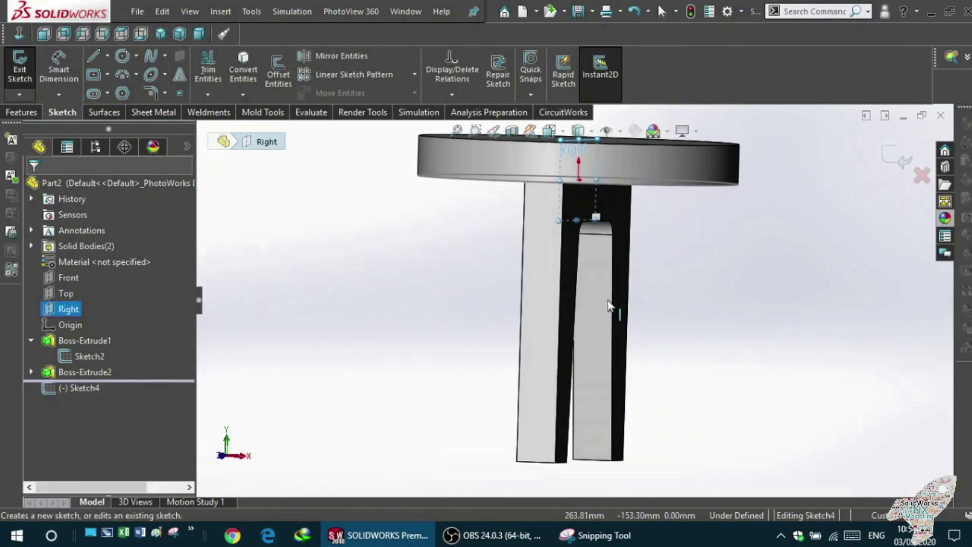
pyautogui.click(32, 116)
# Step: Open a new sketch on the Front plane with the part shown as wireframe
pyautogui.click(44, 278)
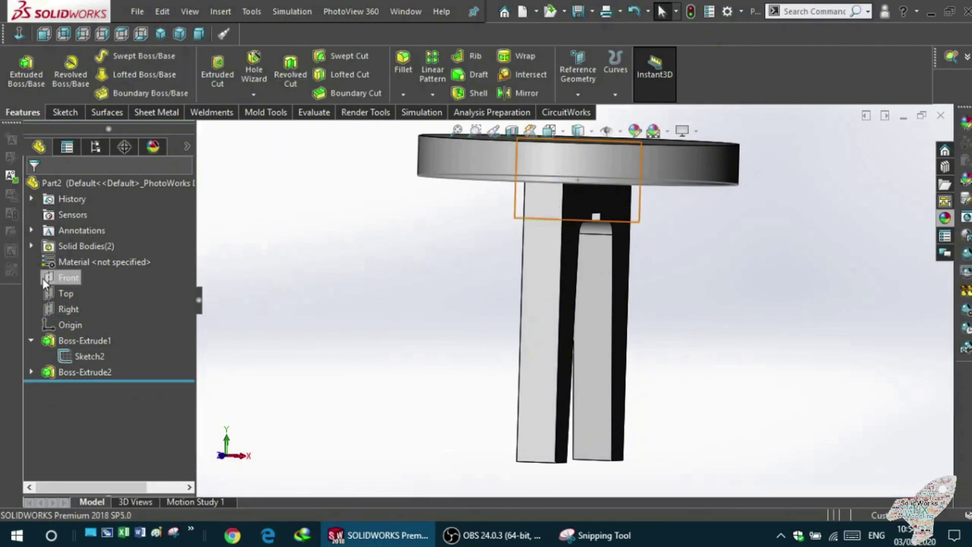
pyautogui.click(56, 258)
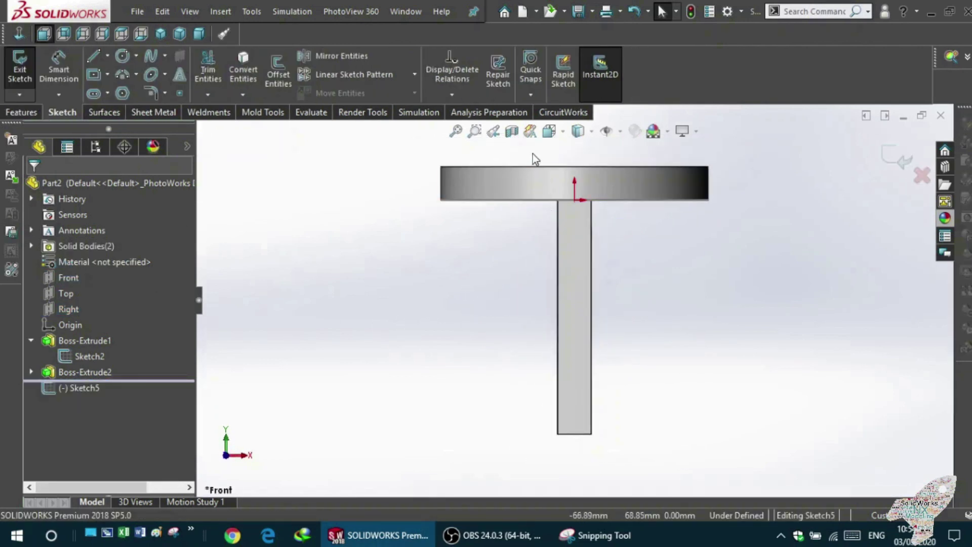
pyautogui.click(580, 131)
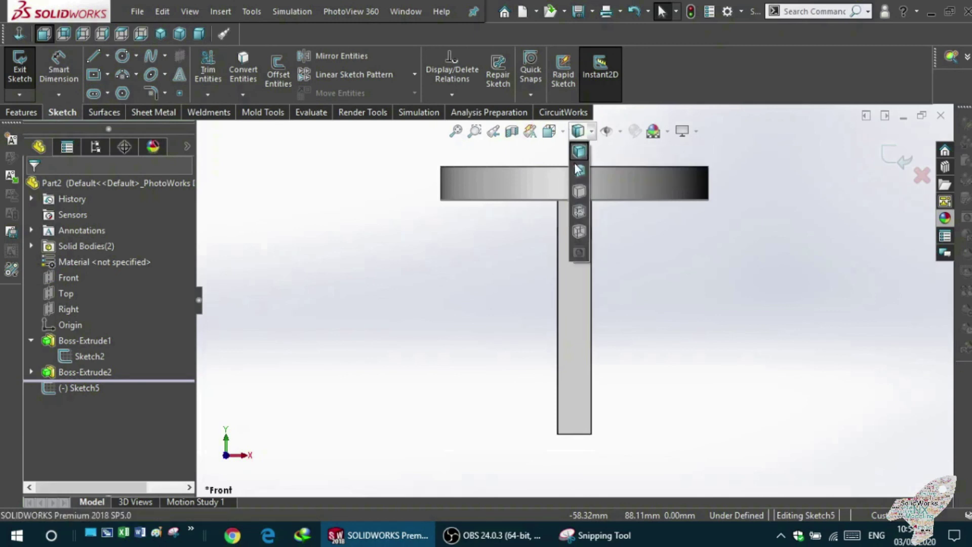
pyautogui.click(580, 232)
pyautogui.scroll(2, 601, 226)
pyautogui.scroll(-5, 583, 243)
pyautogui.scroll(-1, 529, 251)
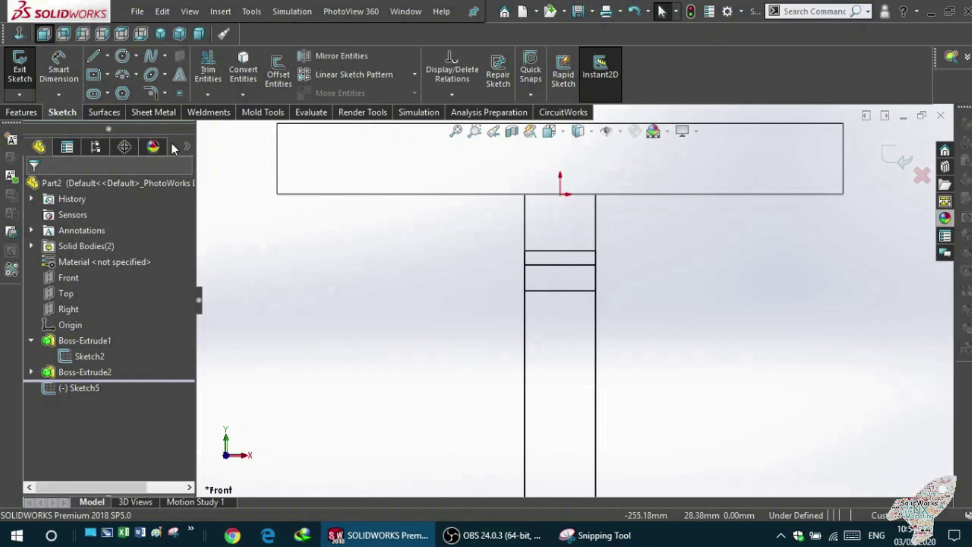
# Step: Draw the top line along the seat's bottom edge and the right outer edge down to the floor
pyautogui.click(95, 57)
pyautogui.click(320, 194)
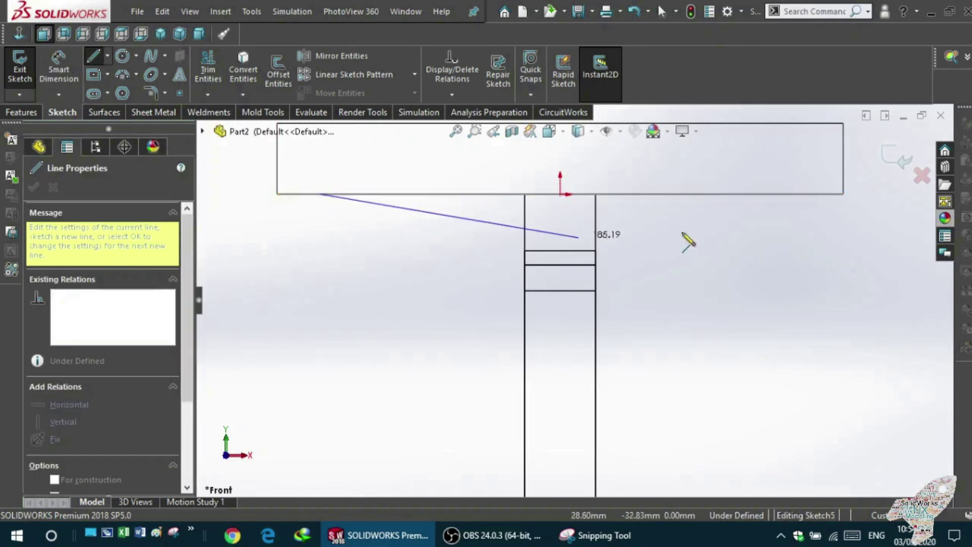
pyautogui.click(820, 196)
pyautogui.press('f')
pyautogui.scroll(1, 785, 385)
pyautogui.scroll(1, 699, 430)
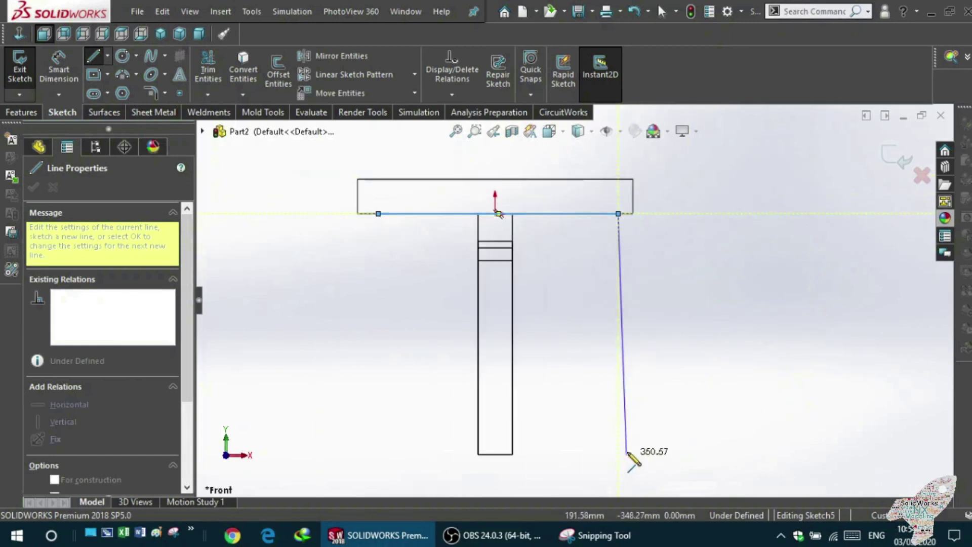
pyautogui.click(618, 455)
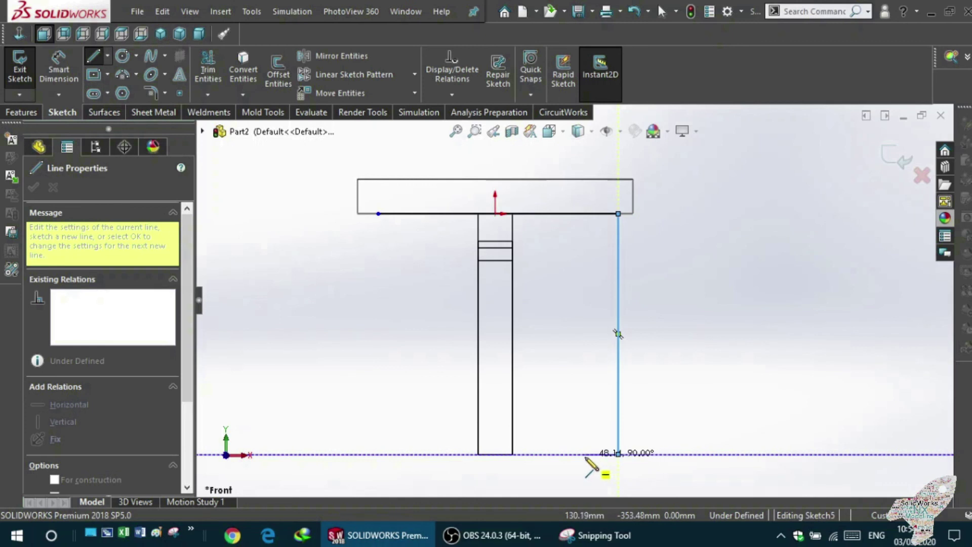
# Step: Complete the outline with the feet, slanted inner leg edges and crossbar underside, closing at top-left
pyautogui.click(585, 454)
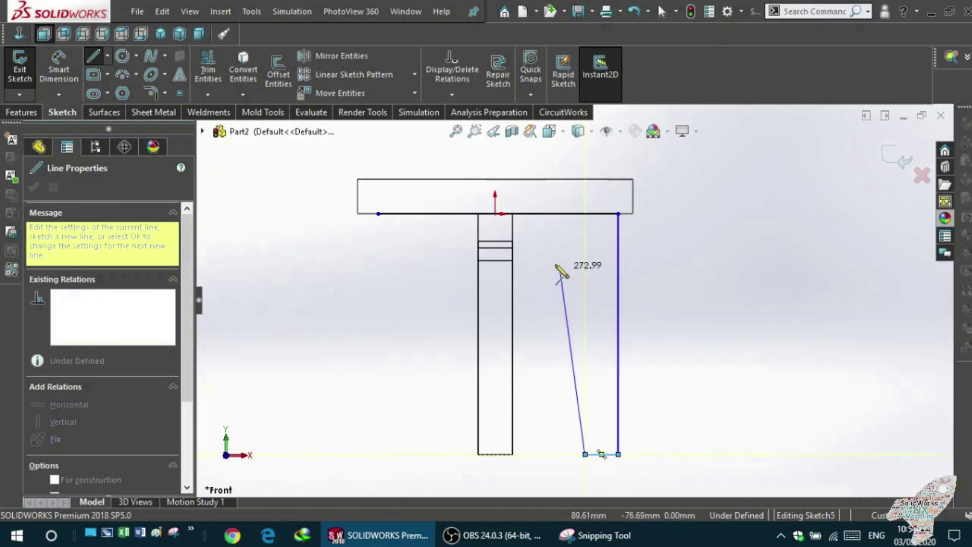
pyautogui.click(552, 262)
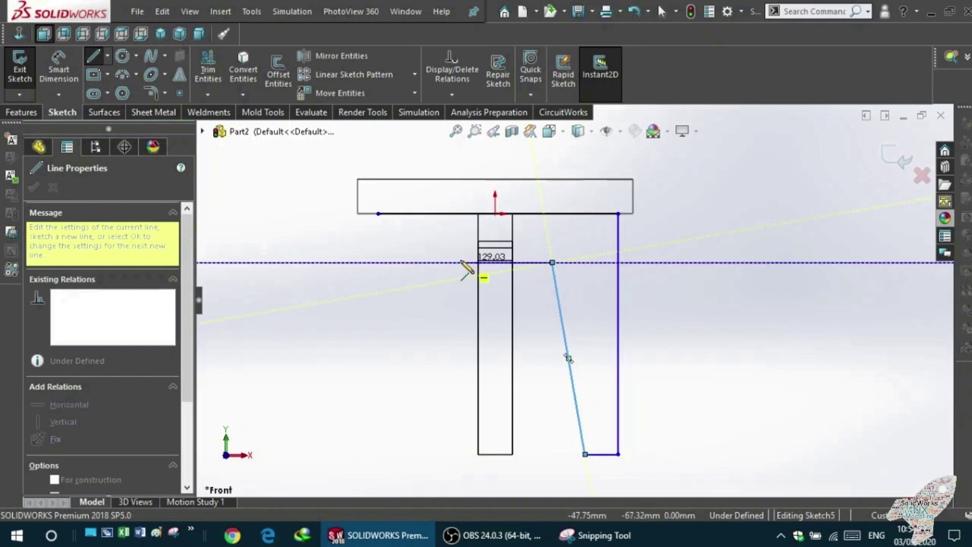
pyautogui.click(445, 262)
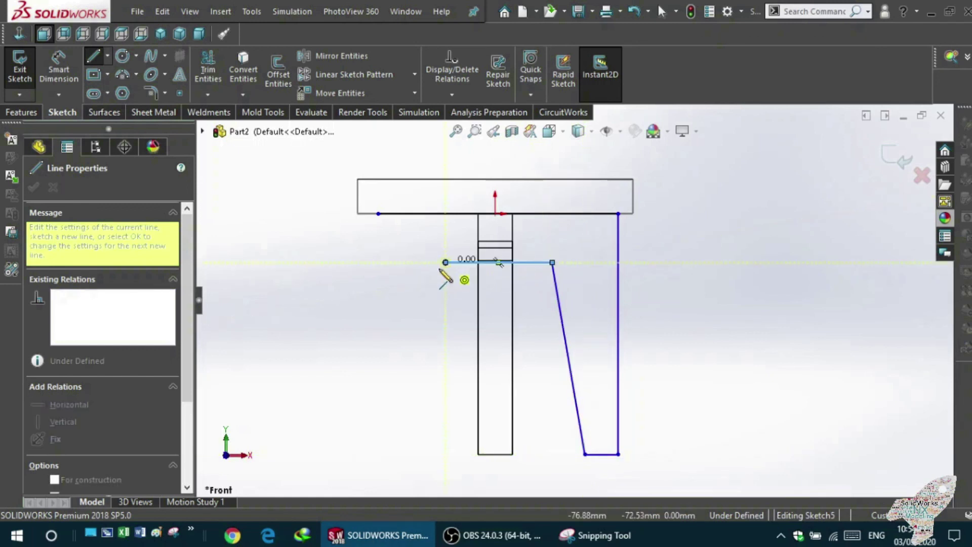
pyautogui.click(413, 454)
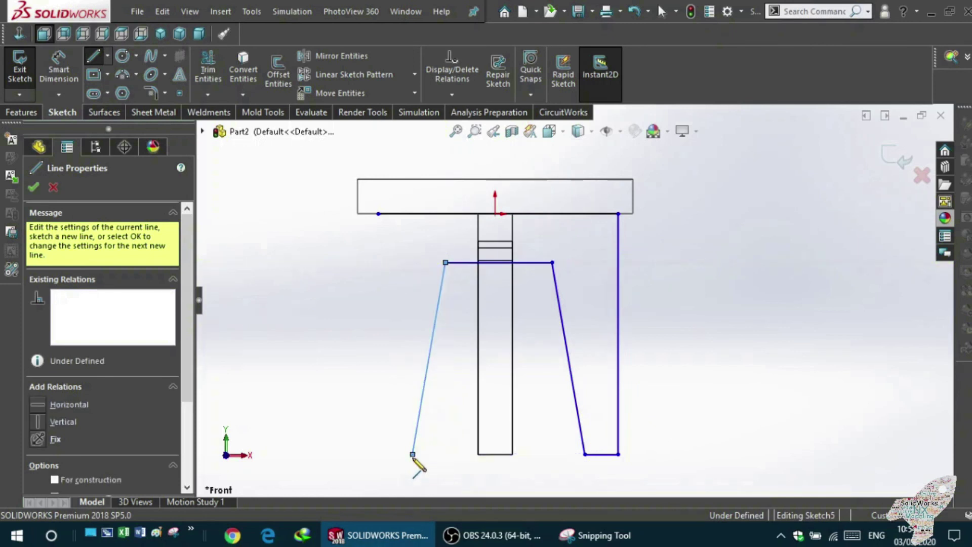
pyautogui.click(379, 454)
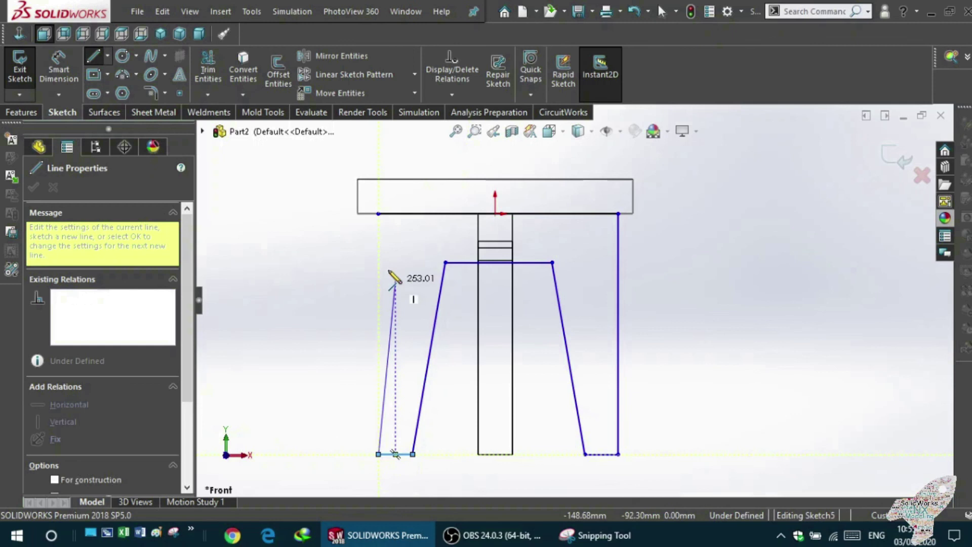
pyautogui.click(379, 213)
pyautogui.press('Escape')
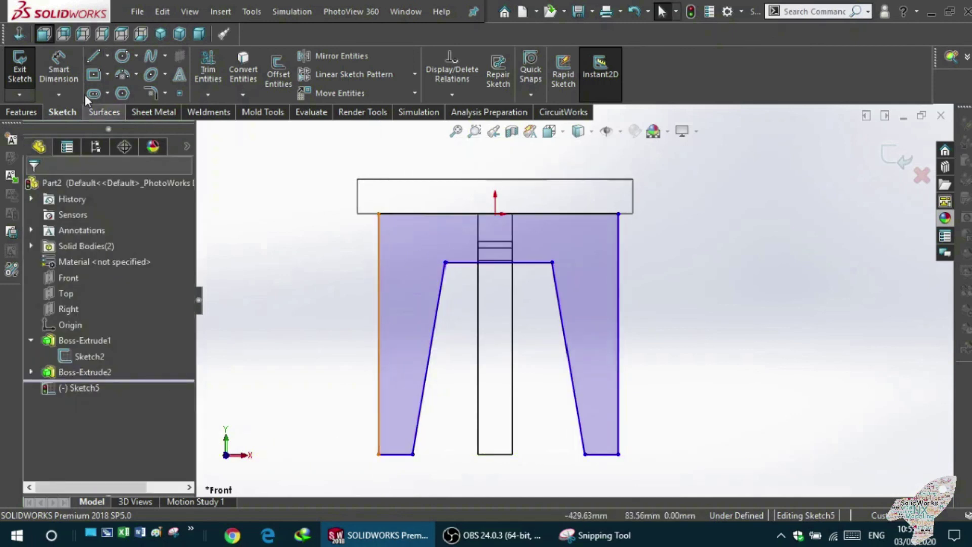
# Step: Inspect the relations on the left and right outer edges of the frame
pyautogui.click(378, 286)
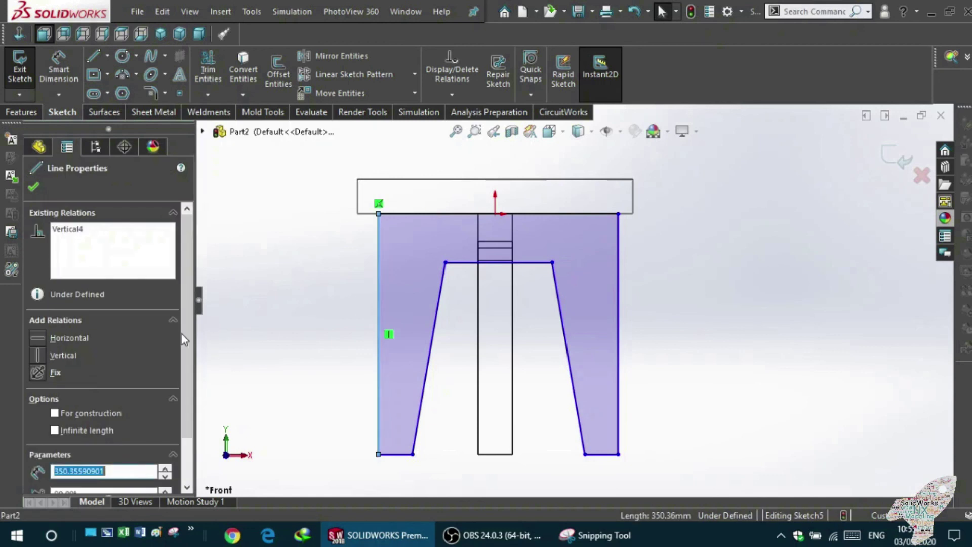
pyautogui.click(620, 357)
pyautogui.click(268, 308)
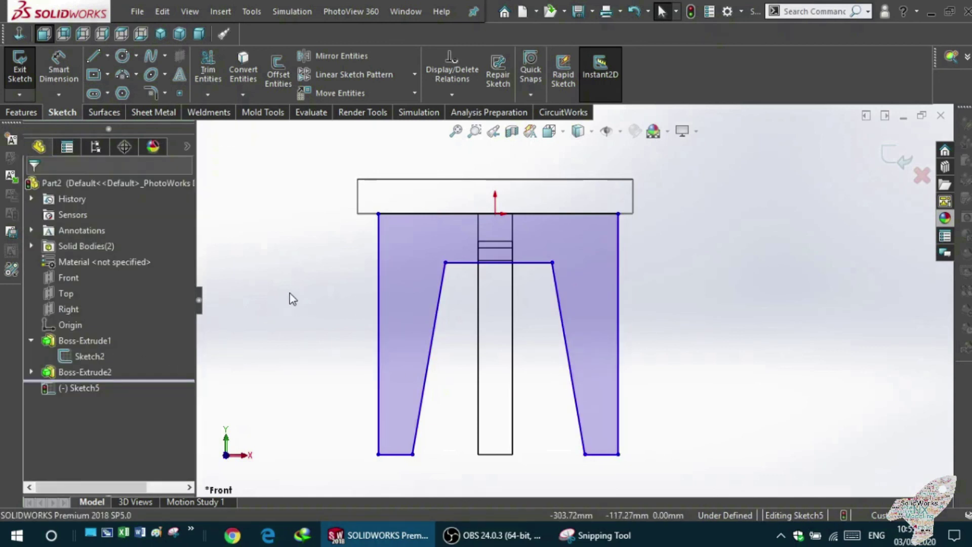
pyautogui.scroll(1, 389, 255)
pyautogui.scroll(-3, 384, 238)
# Step: Dimension the frame's top edge as 300 mm
pyautogui.click(59, 66)
pyautogui.click(437, 172)
pyautogui.click(442, 202)
pyautogui.write('300')
pyautogui.press('Return')
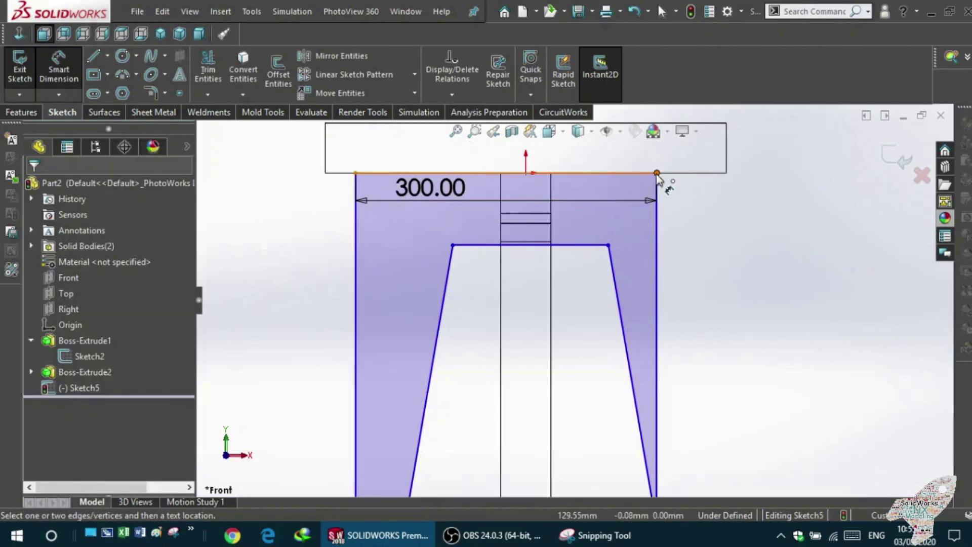
# Step: Set a 50 mm overhang from the frame's top-right corner to the seat block's right edge
pyautogui.click(657, 173)
pyautogui.click(727, 164)
pyautogui.click(729, 205)
pyautogui.write('50')
pyautogui.press('Return')
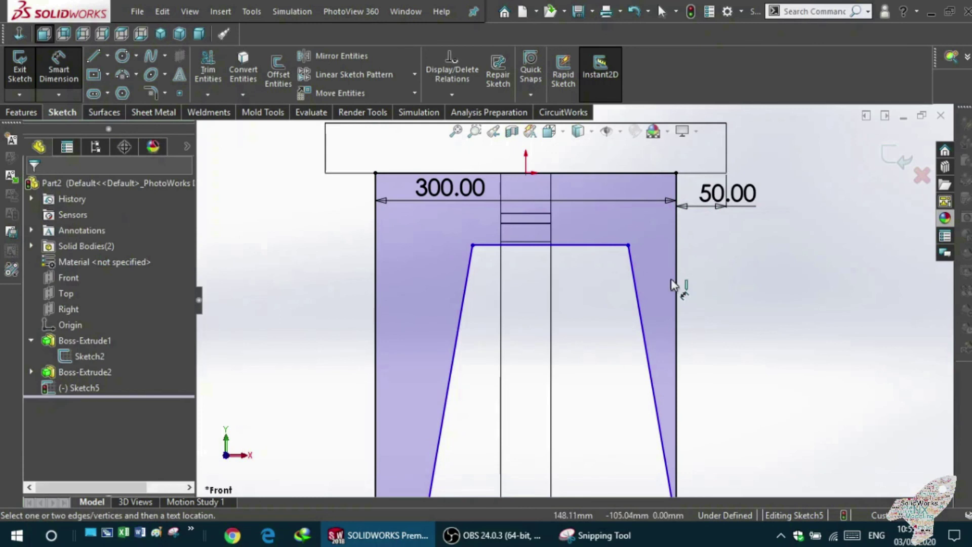
pyautogui.scroll(1, 506, 304)
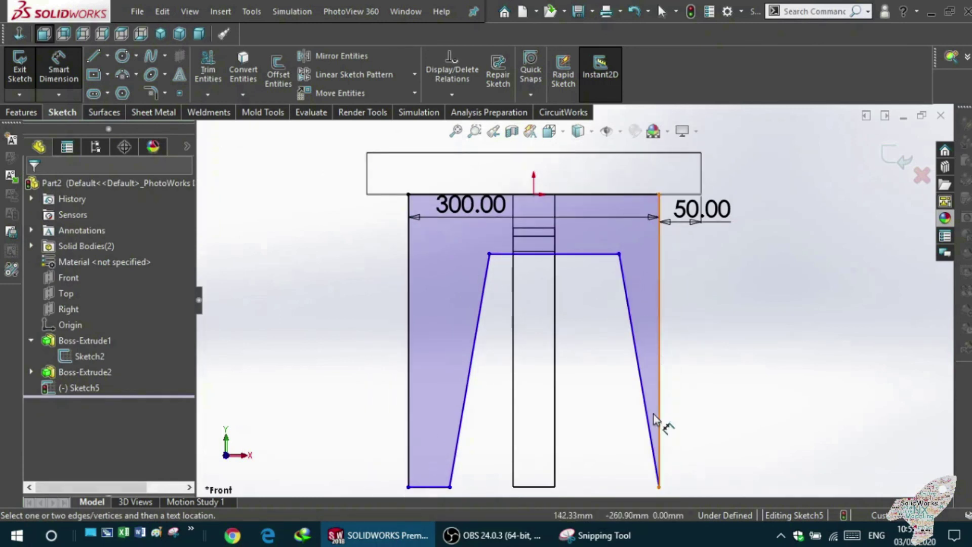
pyautogui.click(646, 421)
pyautogui.press('Escape')
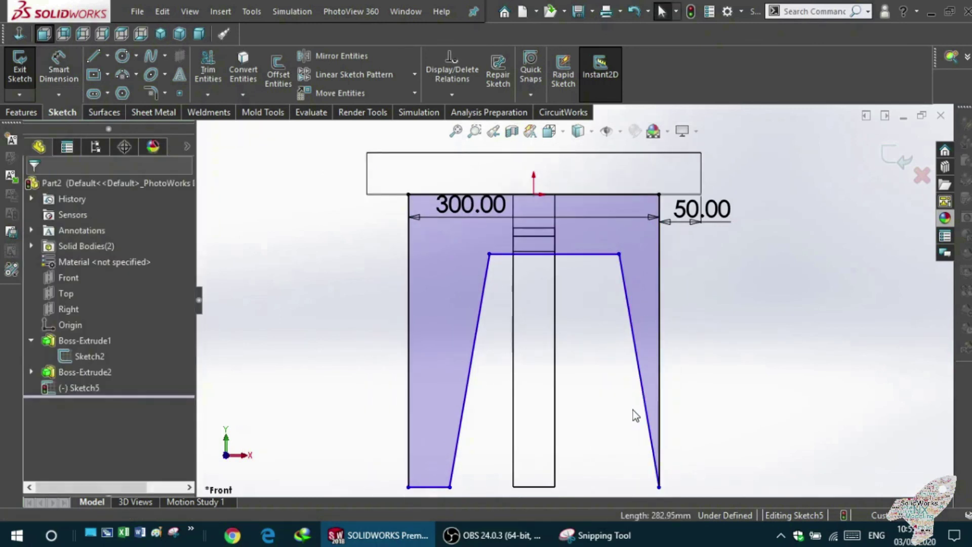
# Step: Shift the right slanted leg edge inward and dimension the frame height as 350 mm
pyautogui.moveTo(642, 403); pyautogui.dragTo(626, 411)
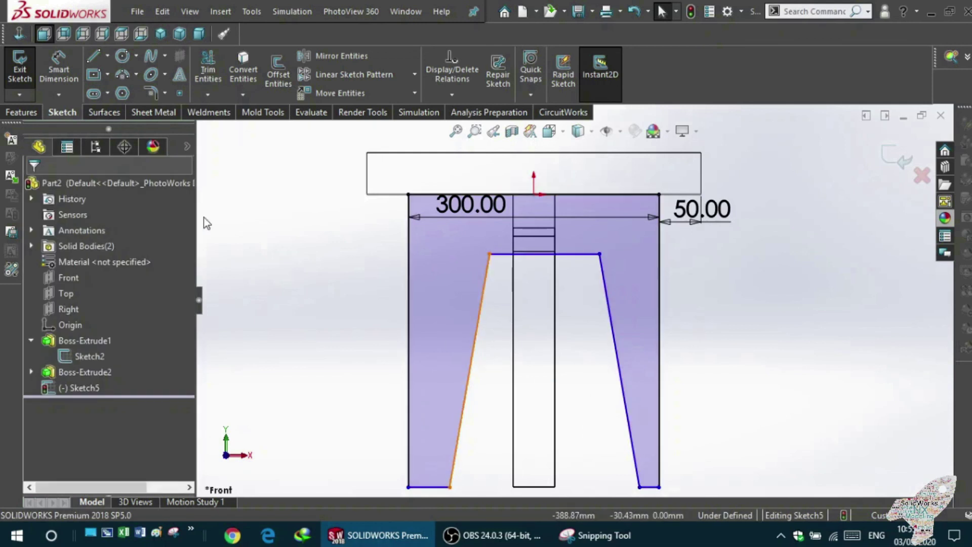
pyautogui.click(65, 79)
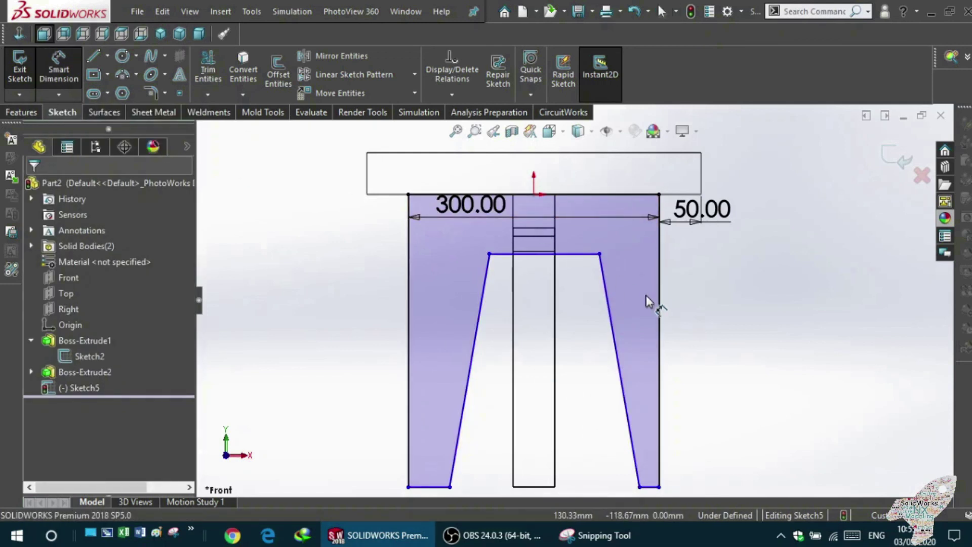
pyautogui.click(660, 310)
pyautogui.click(699, 318)
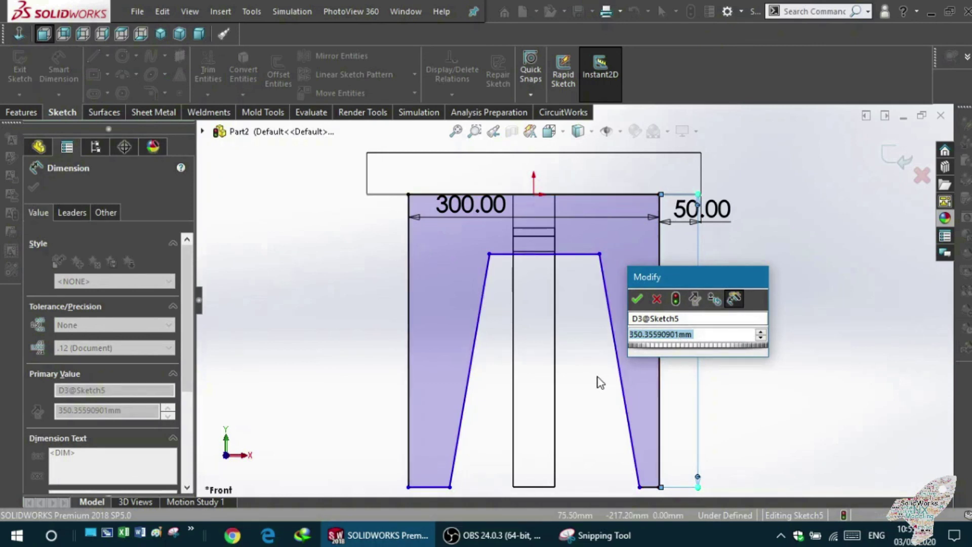
pyautogui.write('350')
pyautogui.press('Return')
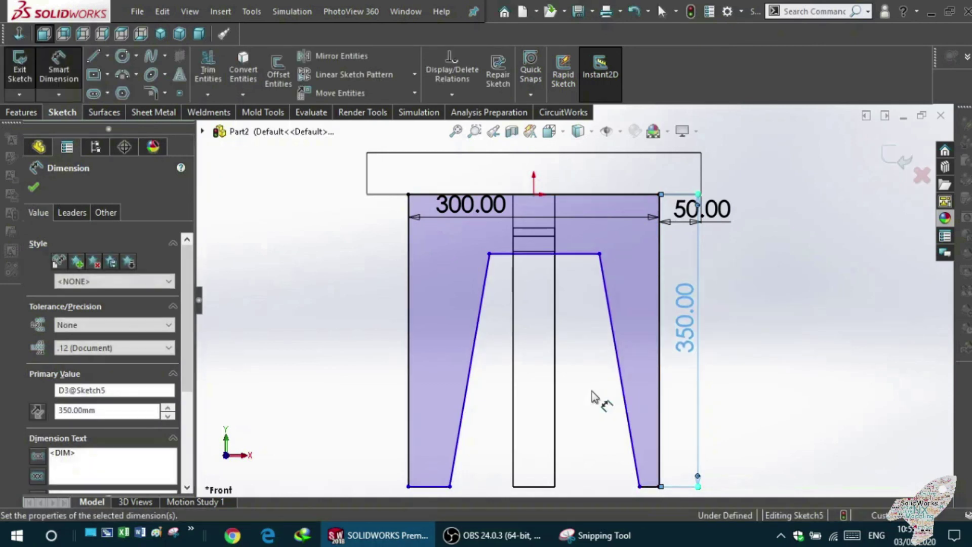
pyautogui.scroll(-2, 583, 404)
pyautogui.scroll(-3, 578, 425)
pyautogui.scroll(-3, 564, 432)
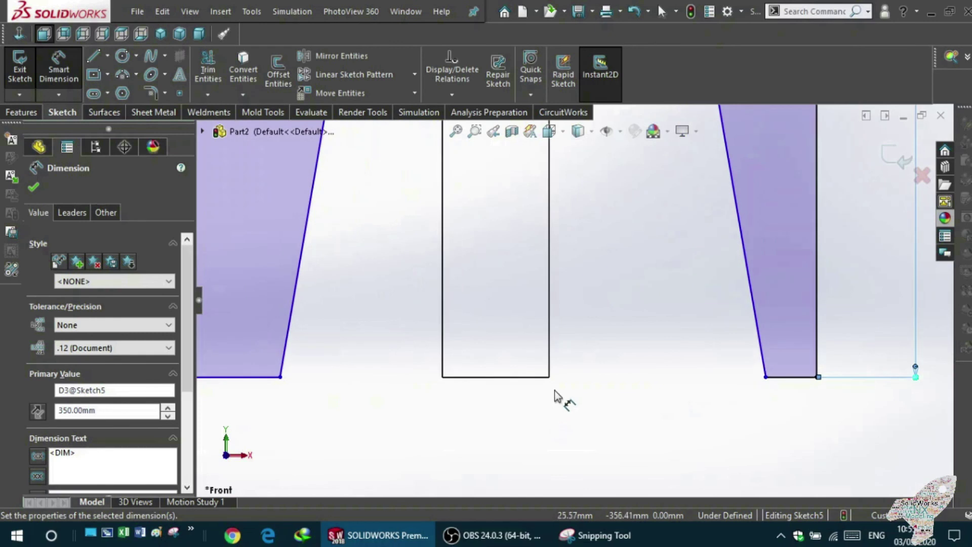
pyautogui.click(571, 379)
# Step: Dimension both the left and right foot bottom edges as 50 mm wide
pyautogui.scroll(3, 612, 282)
pyautogui.scroll(3, 586, 217)
pyautogui.scroll(1, 583, 225)
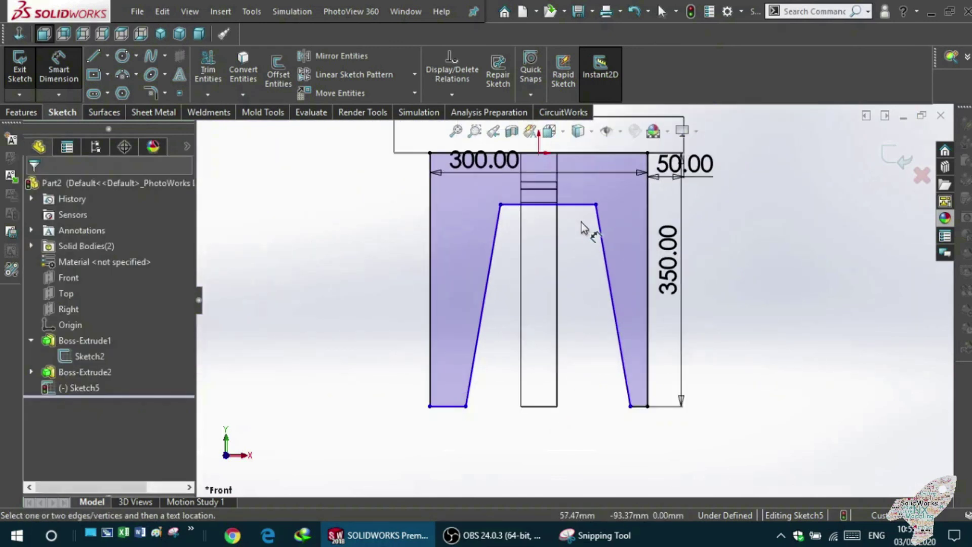
pyautogui.scroll(-1, 583, 226)
pyautogui.scroll(1, 567, 265)
pyautogui.scroll(-1, 568, 271)
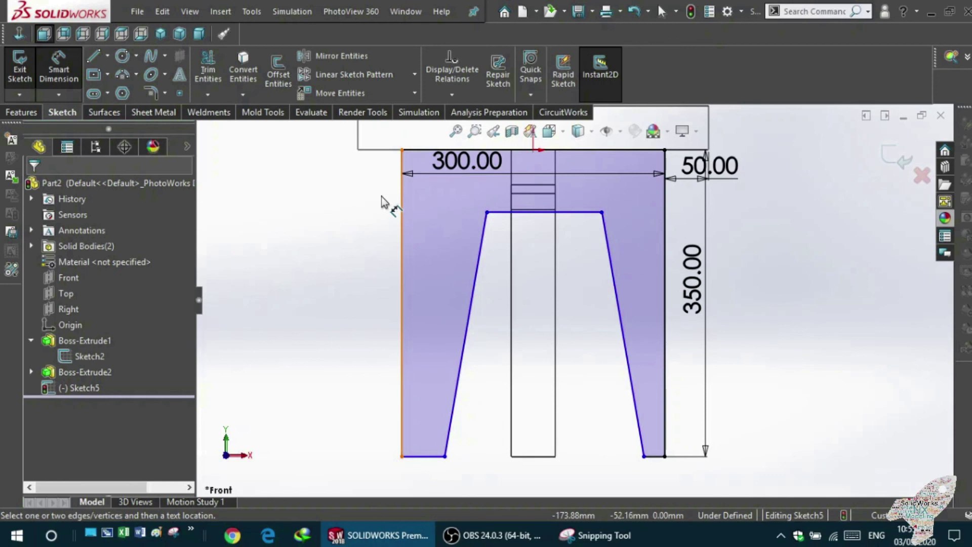
pyautogui.click(437, 456)
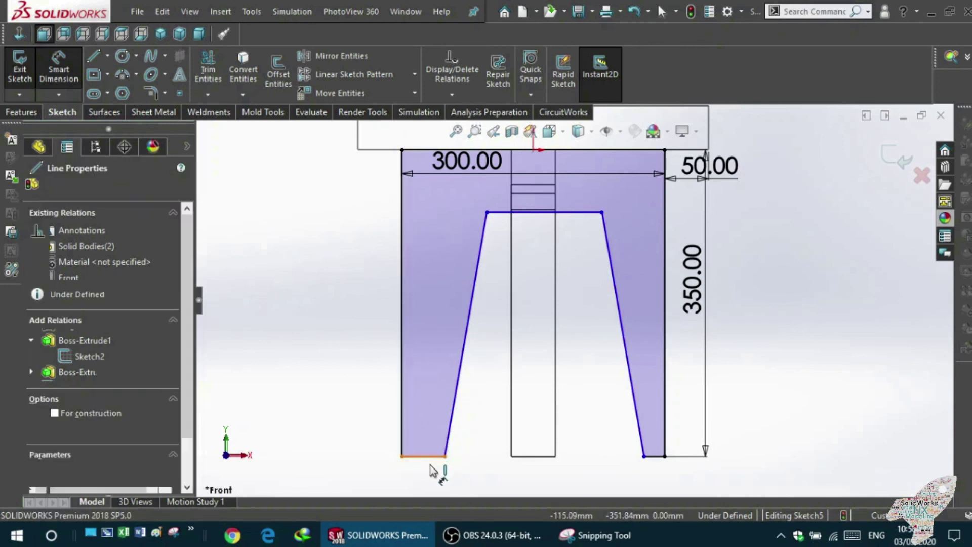
pyautogui.click(428, 475)
pyautogui.write('50')
pyautogui.press('Return')
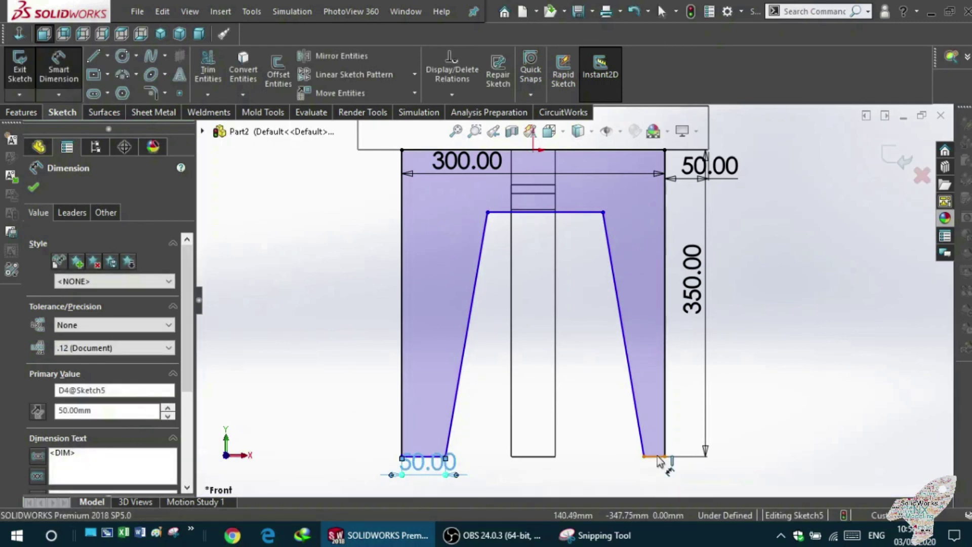
pyautogui.click(653, 456)
pyautogui.click(652, 473)
pyautogui.write('50')
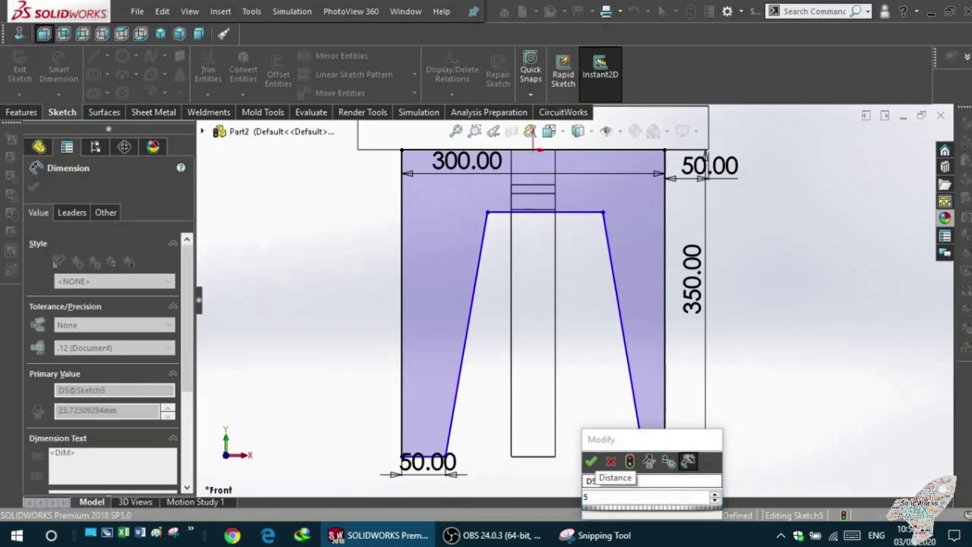
pyautogui.press('Return')
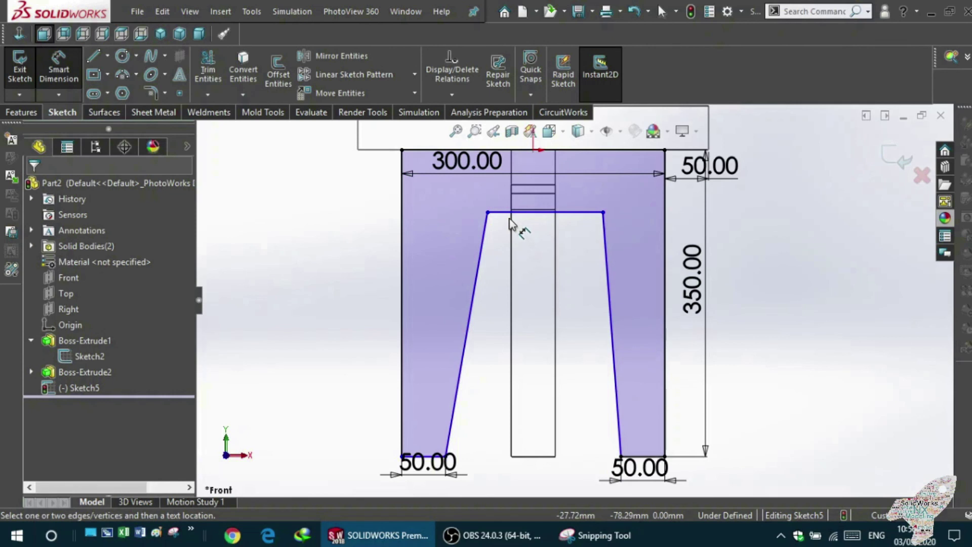
# Step: Dimension both slanted inner leg edges at 95° to the top inner line
pyautogui.click(509, 213)
pyautogui.click(485, 243)
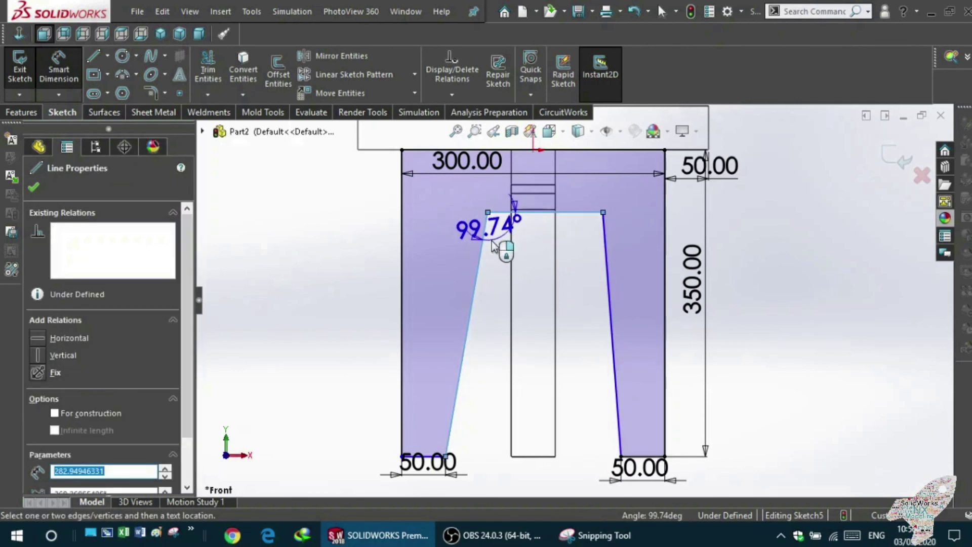
pyautogui.click(494, 246)
pyautogui.write('95')
pyautogui.press('Return')
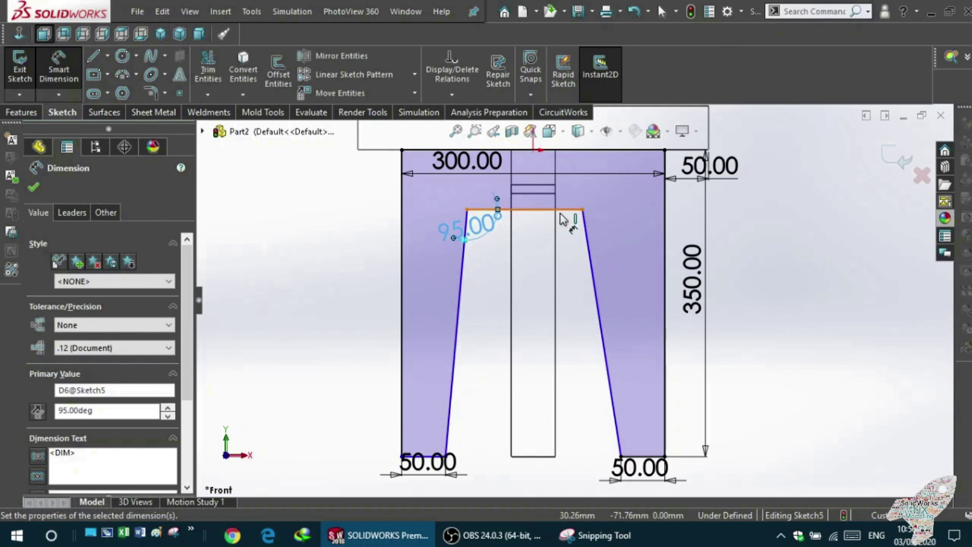
pyautogui.click(561, 211)
pyautogui.press('Escape')
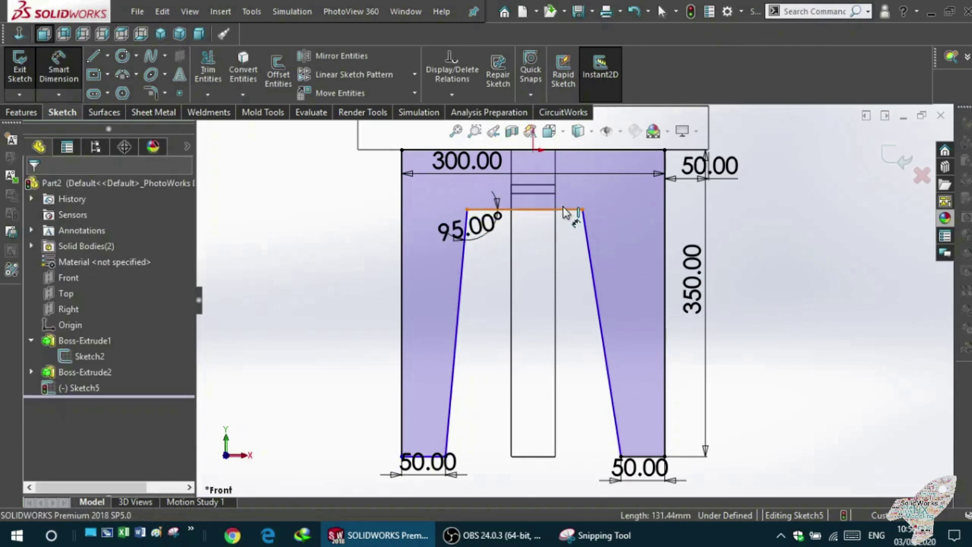
pyautogui.click(565, 212)
pyautogui.click(585, 251)
pyautogui.click(577, 250)
pyautogui.write('95')
pyautogui.press('Return')
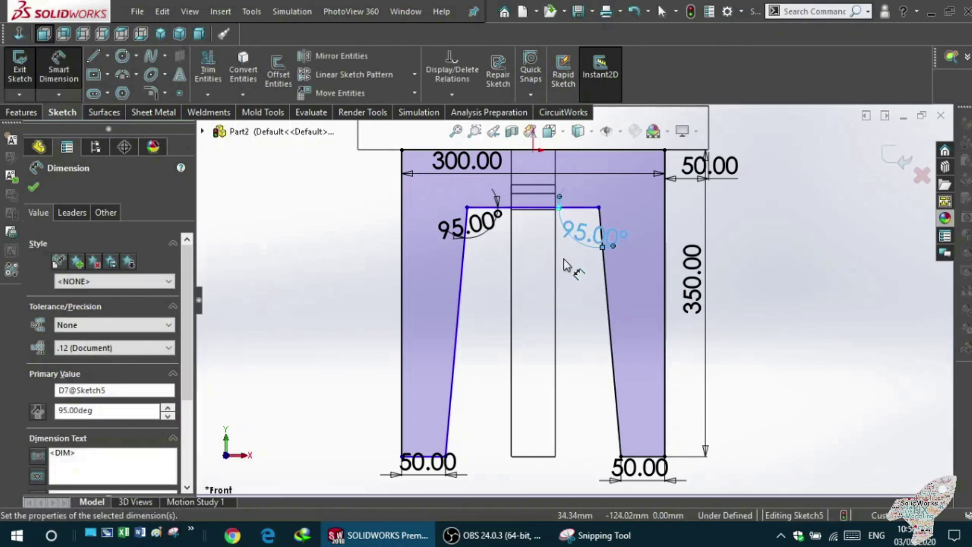
pyautogui.press('Escape')
# Step: Dimension the crossbar line 50 mm below the frame's top edge
pyautogui.click(532, 208)
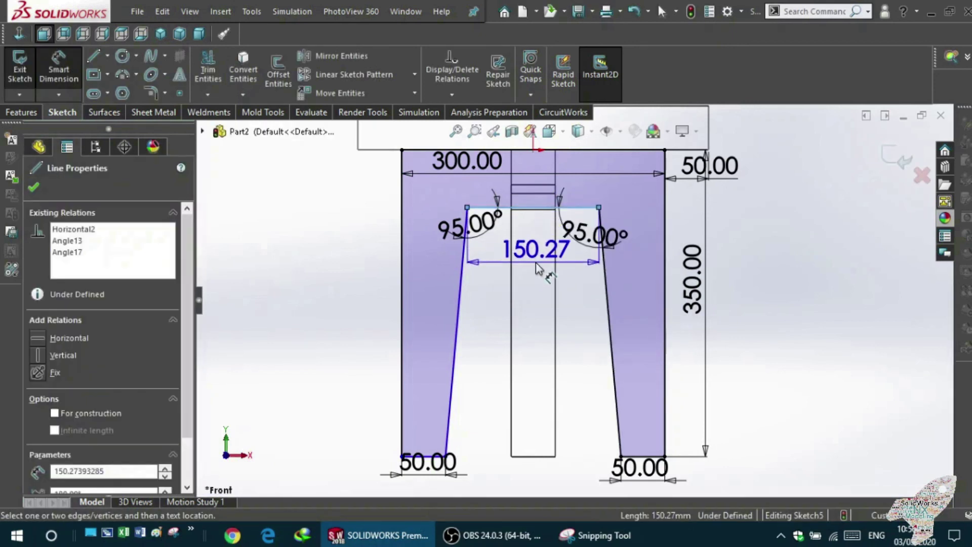
pyautogui.press('Escape')
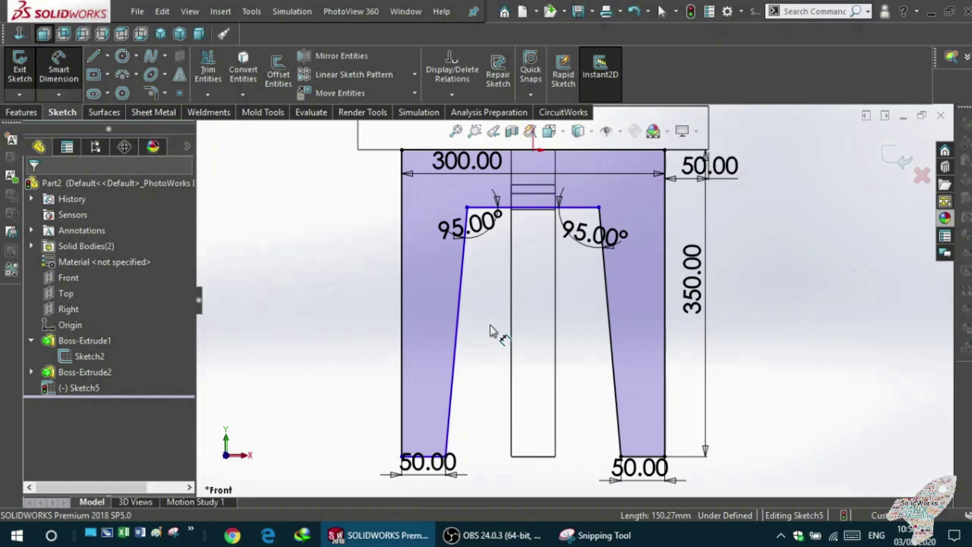
pyautogui.scroll(-2, 494, 331)
pyautogui.scroll(2, 498, 330)
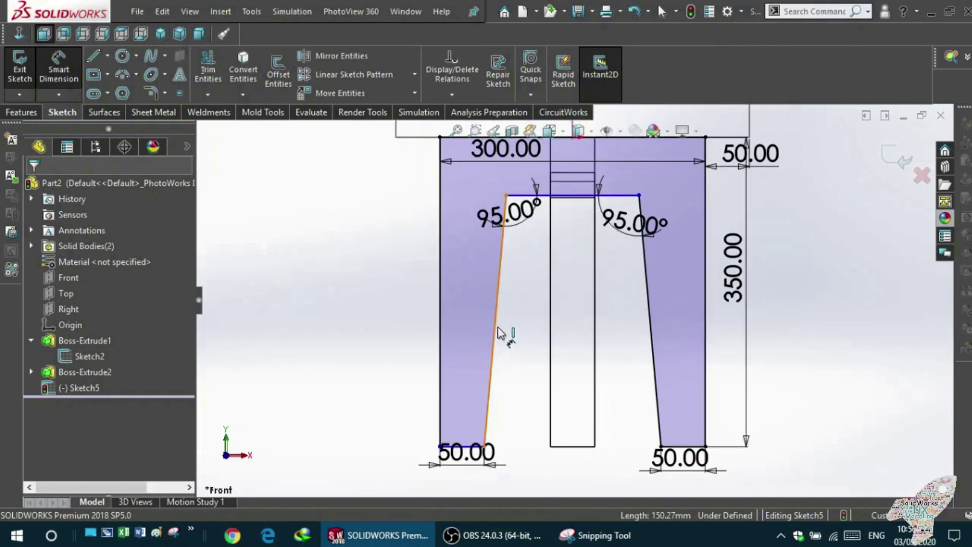
pyautogui.scroll(-1, 564, 264)
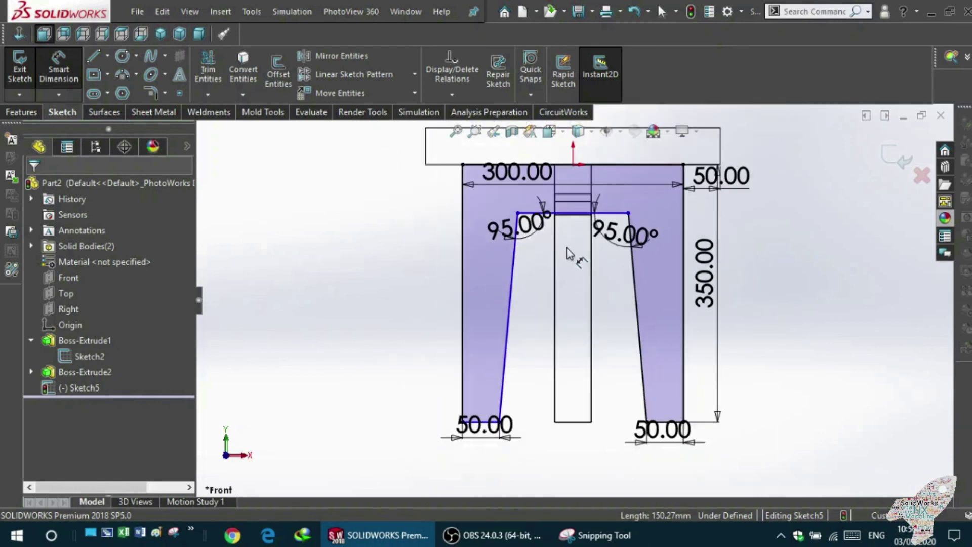
pyautogui.scroll(-1, 566, 247)
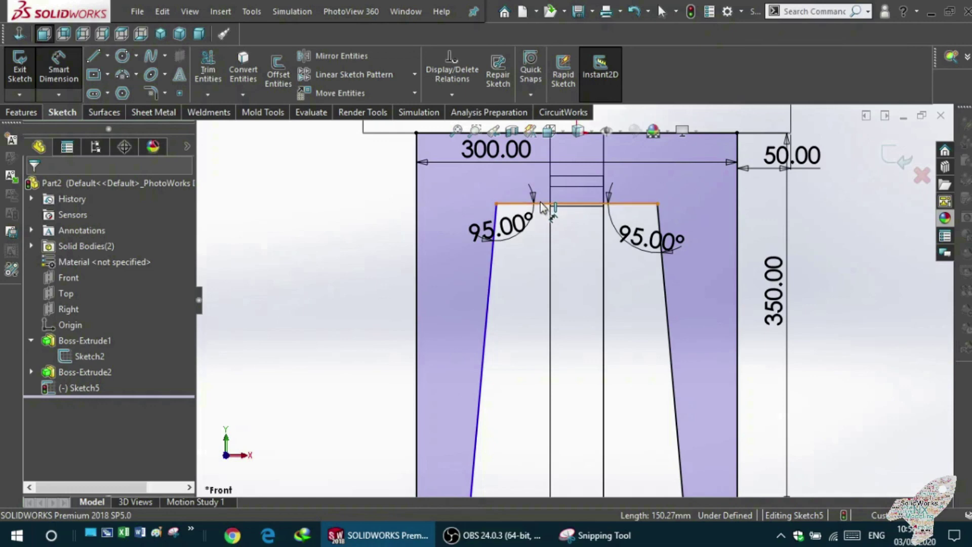
pyautogui.click(541, 205)
pyautogui.scroll(1, 582, 243)
pyautogui.scroll(-1, 592, 269)
pyautogui.scroll(-1, 597, 275)
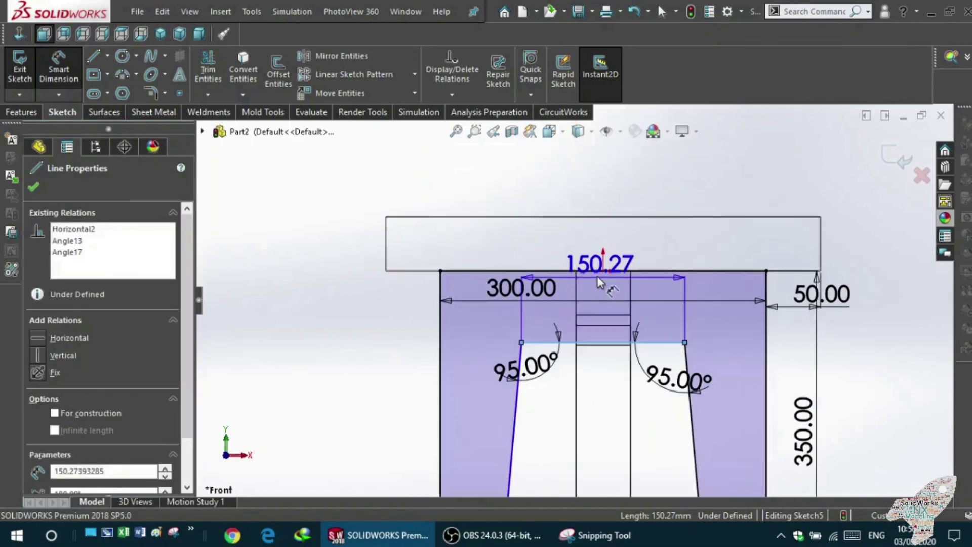
pyautogui.click(591, 271)
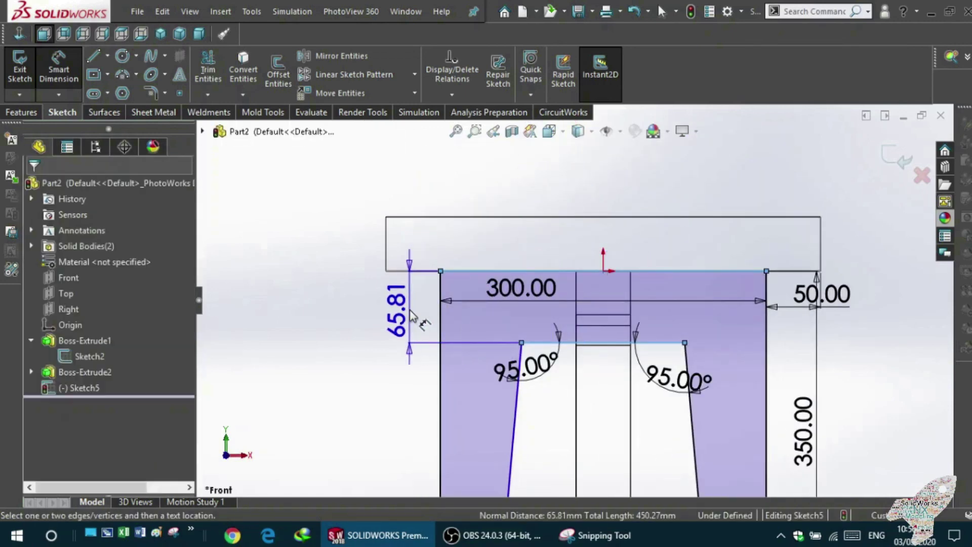
pyautogui.click(411, 315)
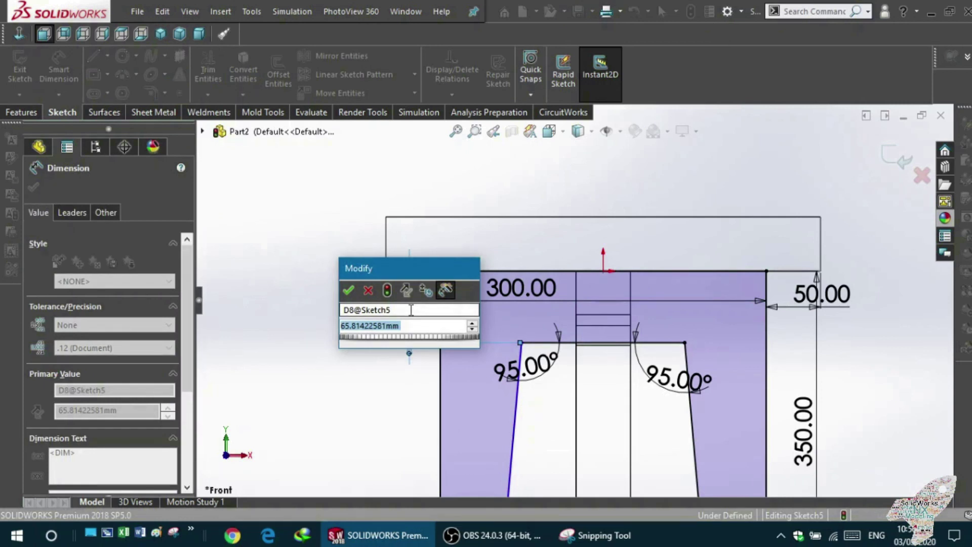
pyautogui.write('50')
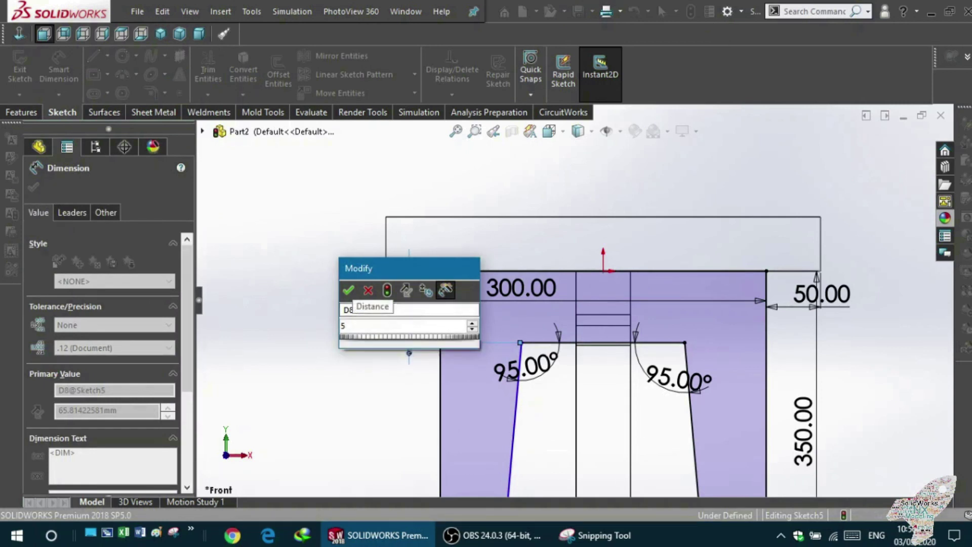
pyautogui.press('Return')
pyautogui.click(374, 338)
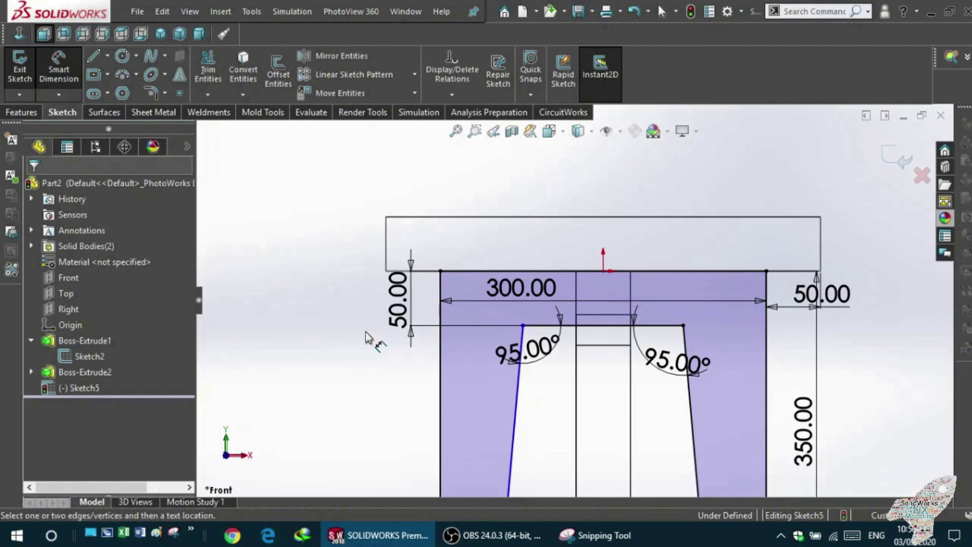
pyautogui.press('Escape')
pyautogui.click(399, 302)
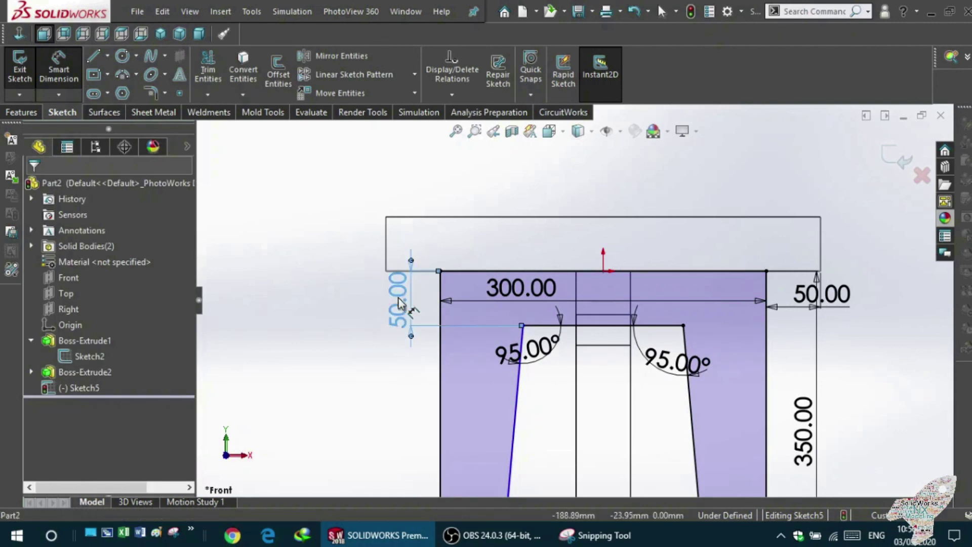
# Step: Orbit to check the sketch in 3D, then return to Front view
pyautogui.moveTo(400, 370); pyautogui.dragTo(341, 404, button='middle')
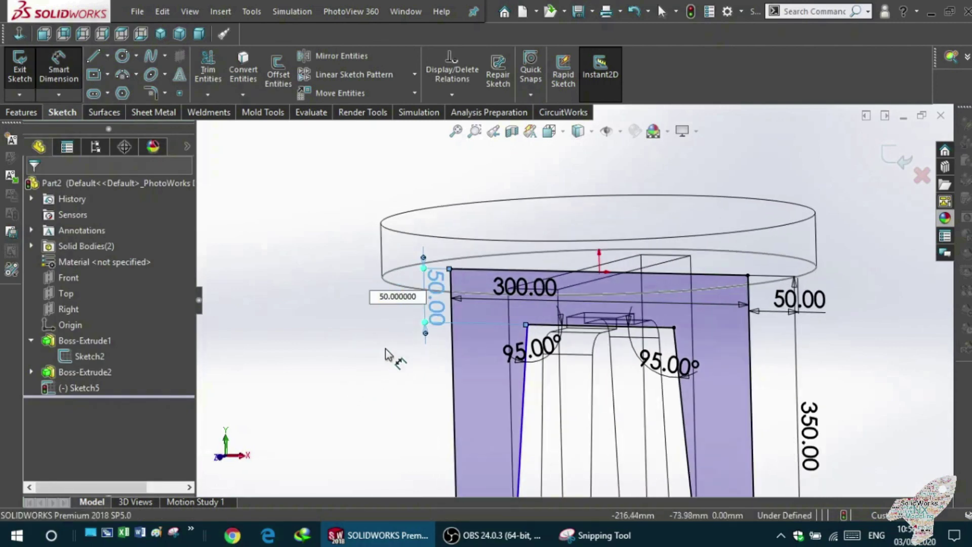
pyautogui.moveTo(373, 363)
pyautogui.mouseDown(button='middle')
pyautogui.moveTo(332, 333)
pyautogui.moveTo(347, 358)
pyautogui.mouseUp(button='middle')
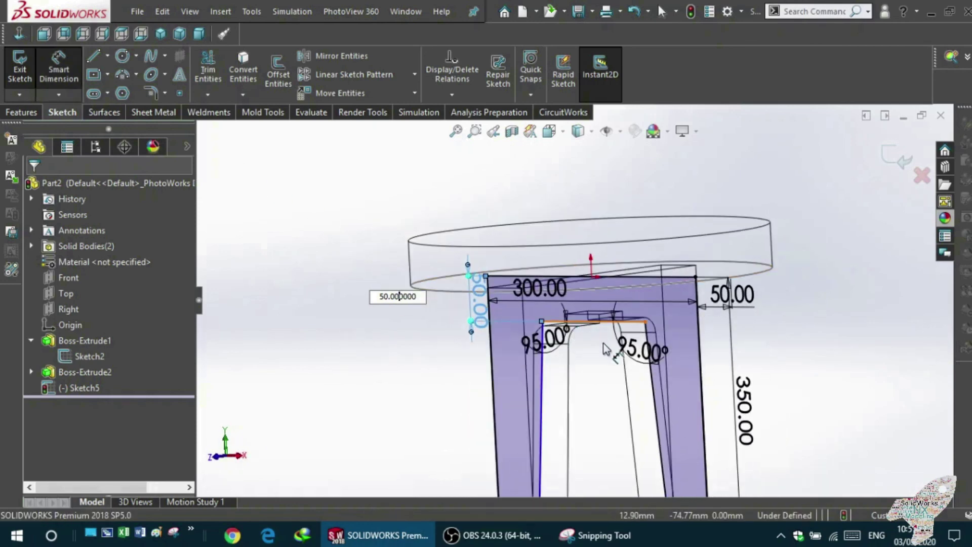
pyautogui.scroll(-4, 603, 349)
pyautogui.moveTo(585, 341); pyautogui.dragTo(577, 319, button='middle')
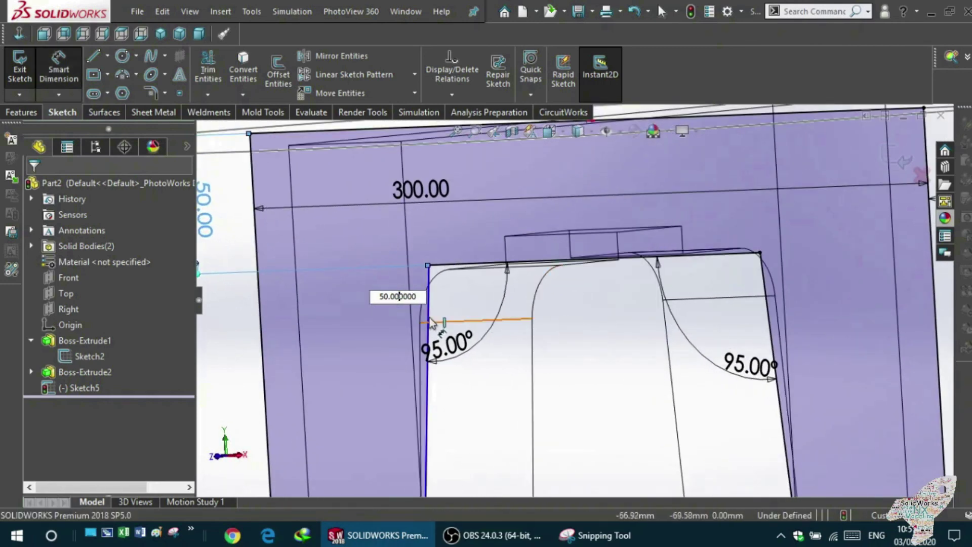
pyautogui.moveTo(519, 286)
pyautogui.mouseDown(button='middle')
pyautogui.moveTo(629, 336)
pyautogui.moveTo(623, 351)
pyautogui.moveTo(623, 342)
pyautogui.mouseUp(button='middle')
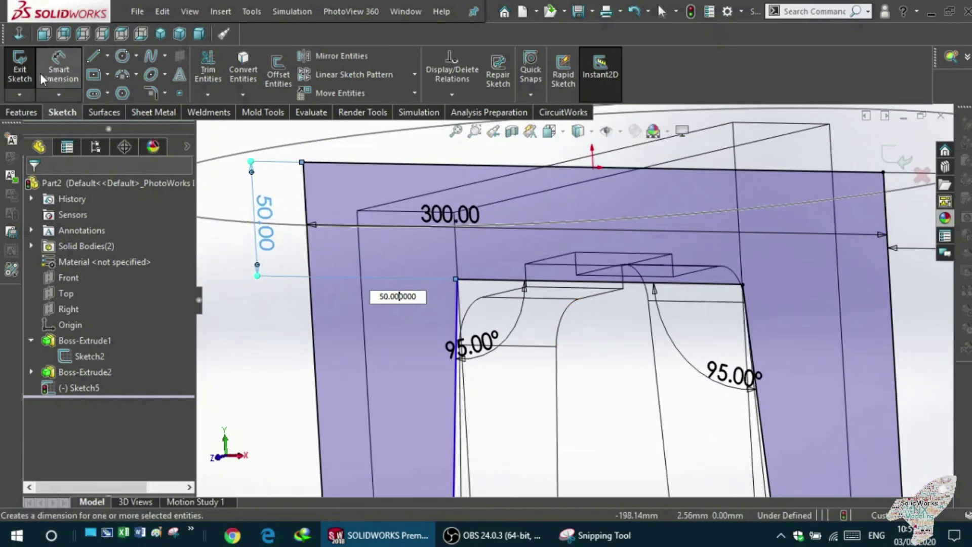
pyautogui.click(44, 33)
pyautogui.scroll(-1, 444, 235)
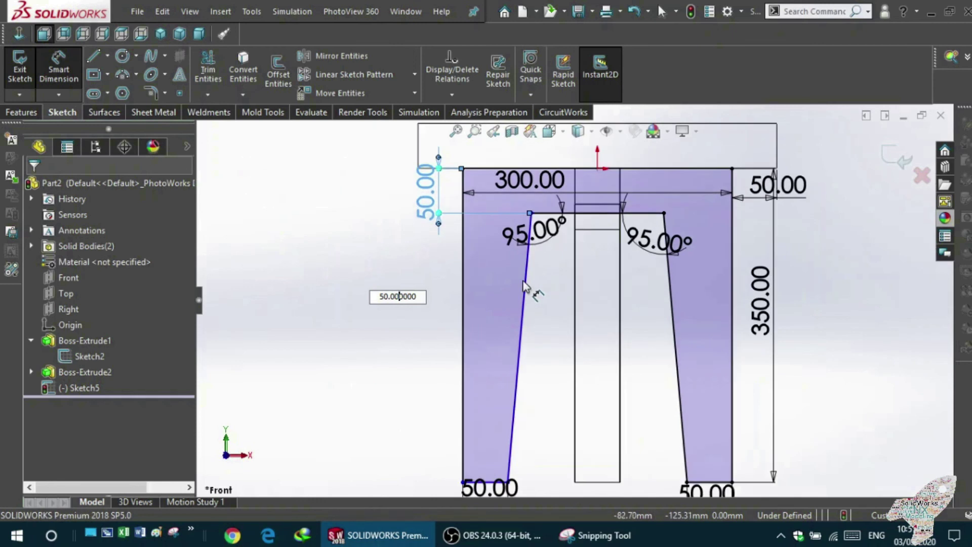
pyautogui.press('Return')
pyautogui.click(528, 262)
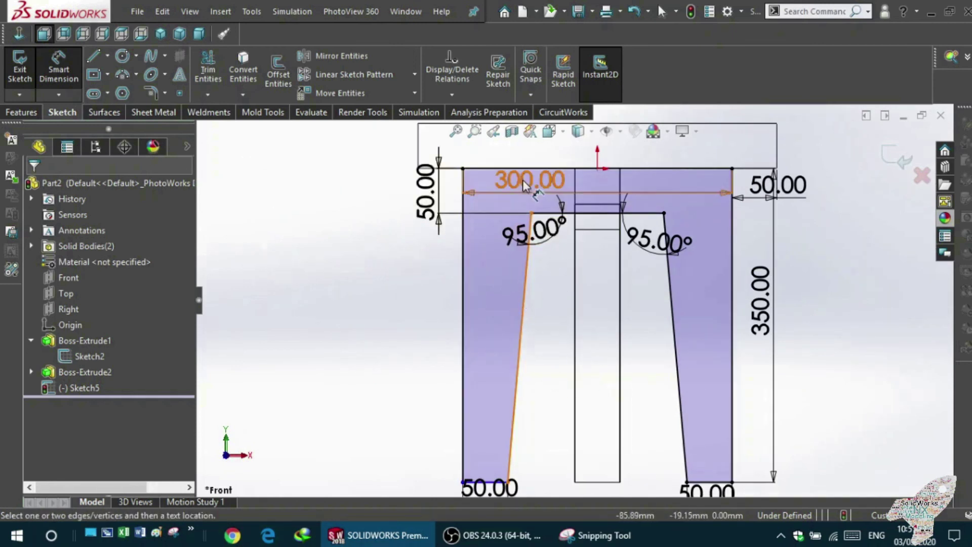
pyautogui.moveTo(578, 132)
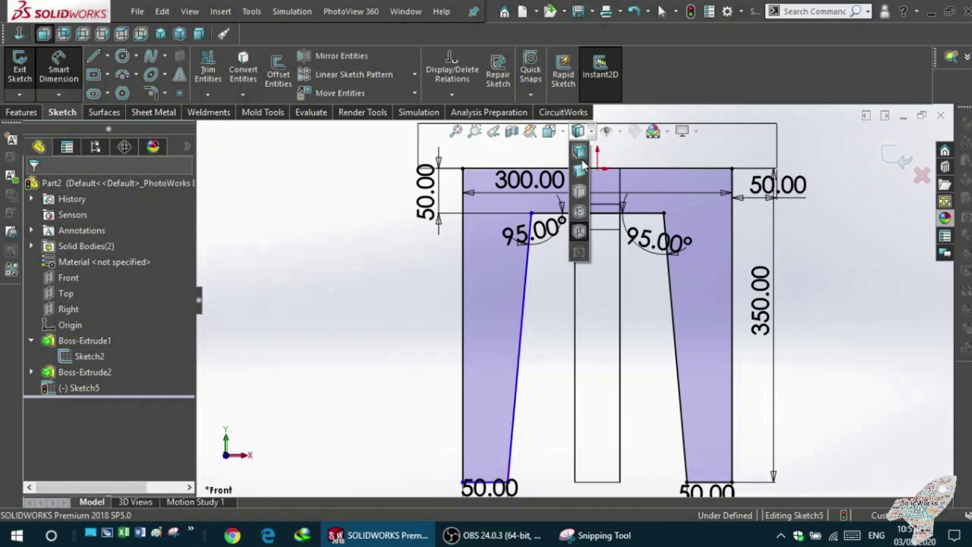
pyautogui.click(580, 154)
pyautogui.moveTo(568, 290)
pyautogui.mouseDown(button='middle')
pyautogui.moveTo(513, 282)
pyautogui.moveTo(632, 204)
pyautogui.moveTo(527, 274)
pyautogui.moveTo(575, 284)
pyautogui.mouseUp(button='middle')
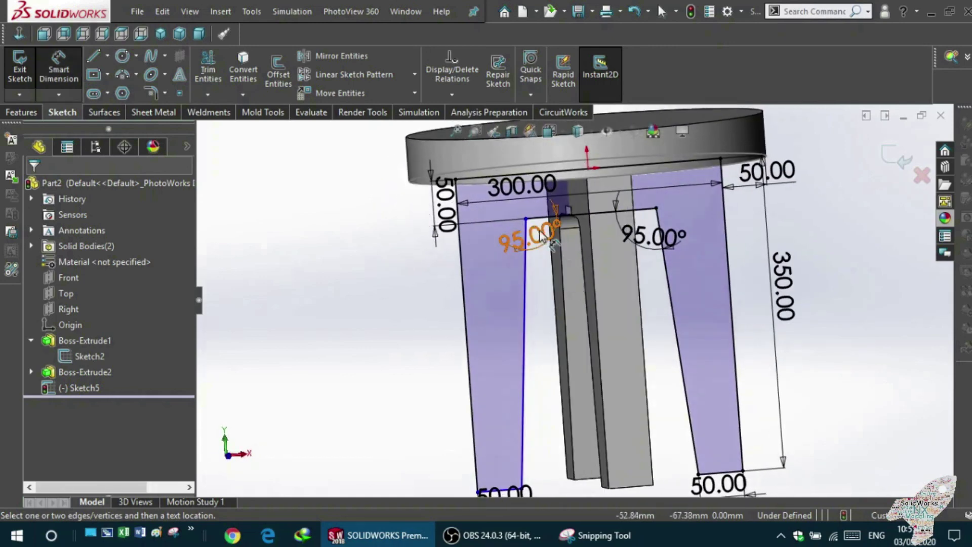
pyautogui.click(587, 134)
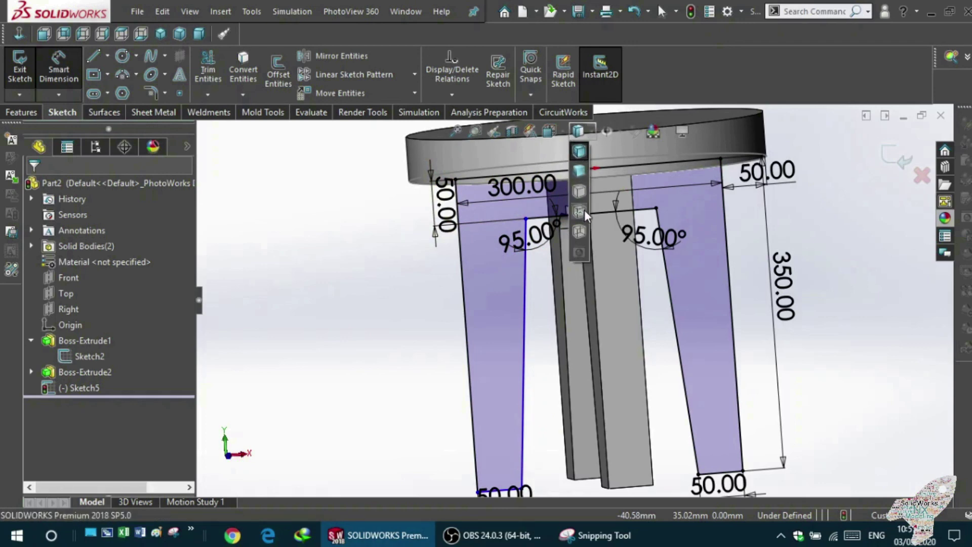
pyautogui.click(582, 232)
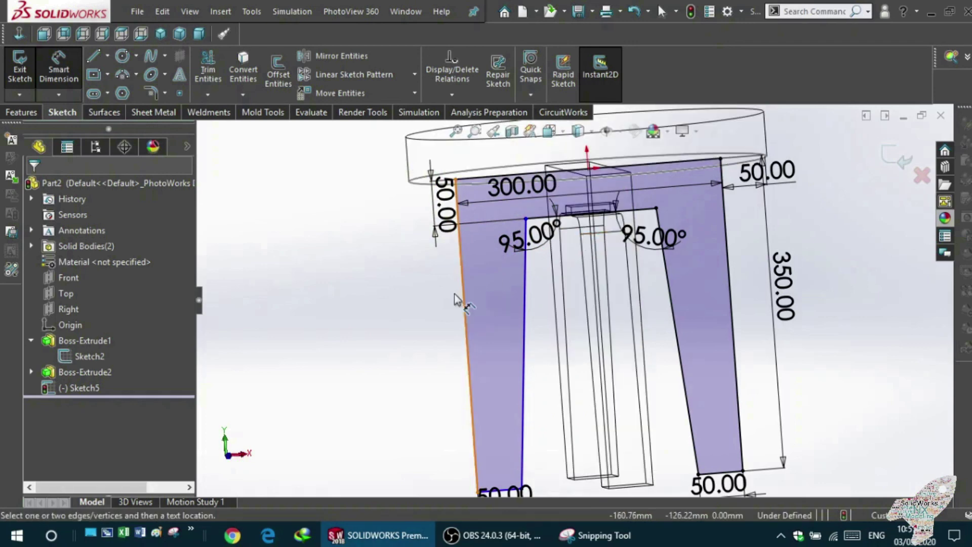
pyautogui.click(44, 34)
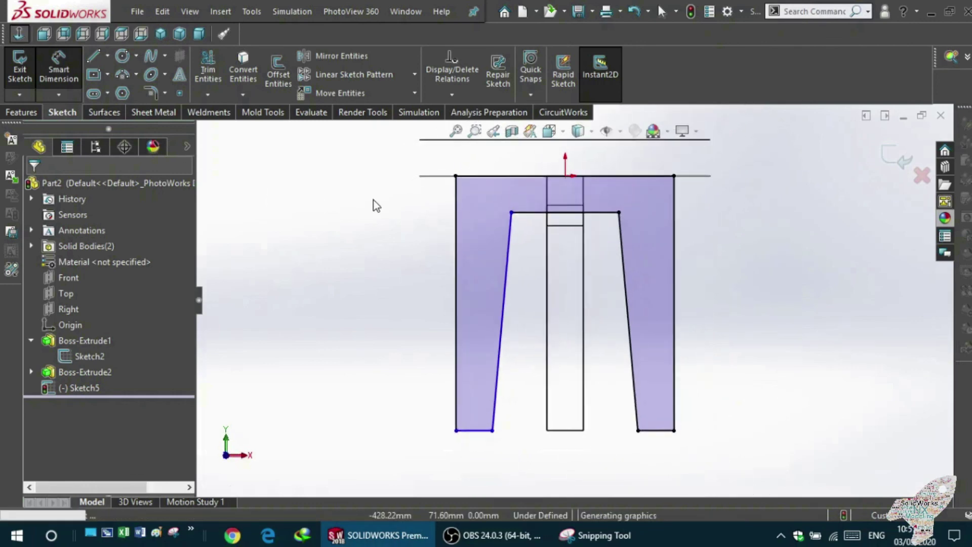
pyautogui.scroll(-2, 571, 249)
pyautogui.scroll(-1, 567, 240)
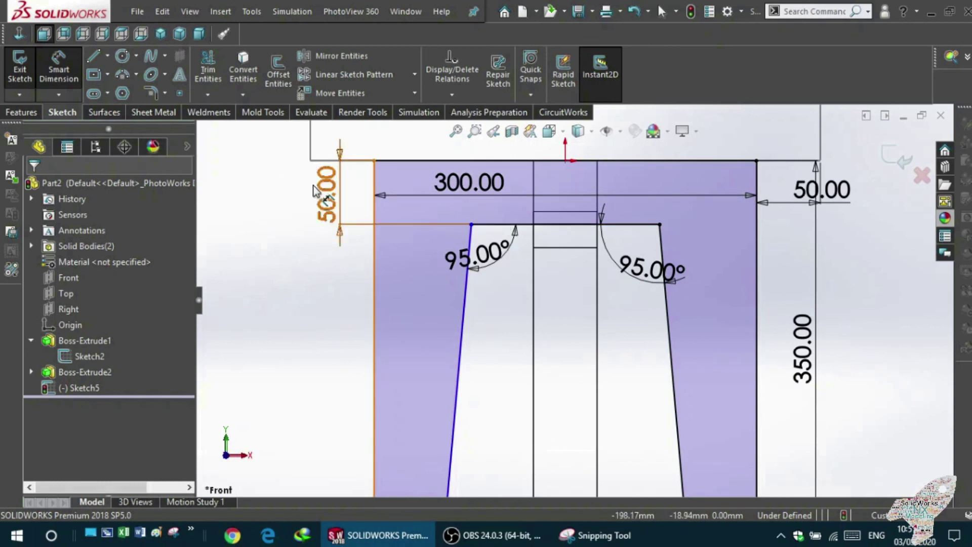
# Step: Delete the left 50.00 dimension, lower the inner top line, and confirm the right 95° angle
pyautogui.doubleClick(338, 208)
pyautogui.press('Return')
pyautogui.press('Delete')
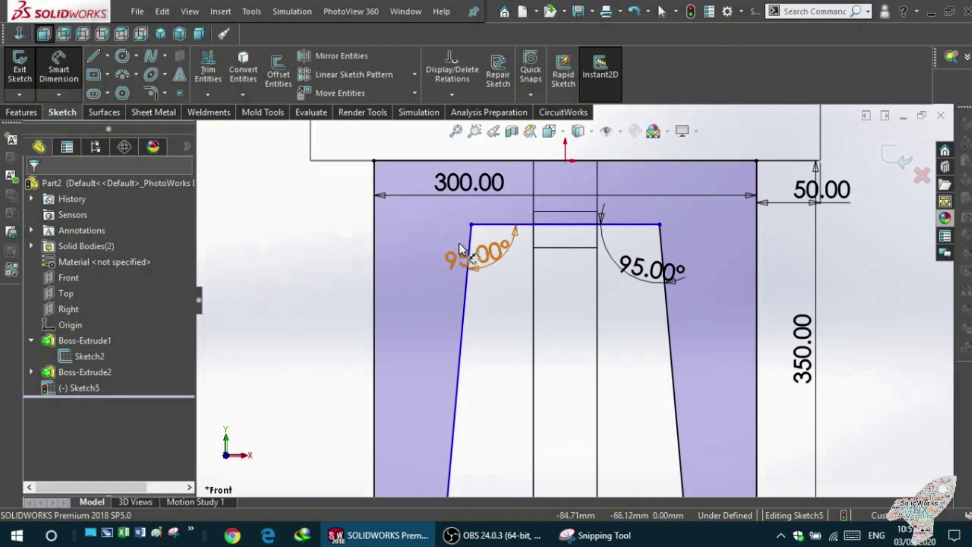
pyautogui.press('Escape')
pyautogui.moveTo(517, 220); pyautogui.dragTo(521, 233)
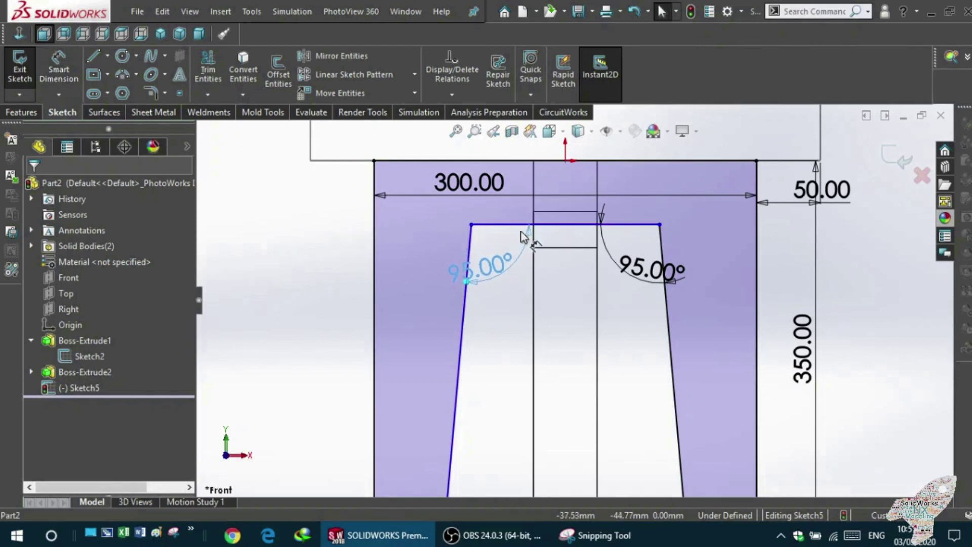
pyautogui.click(519, 229)
pyautogui.moveTo(509, 242); pyautogui.dragTo(508, 252)
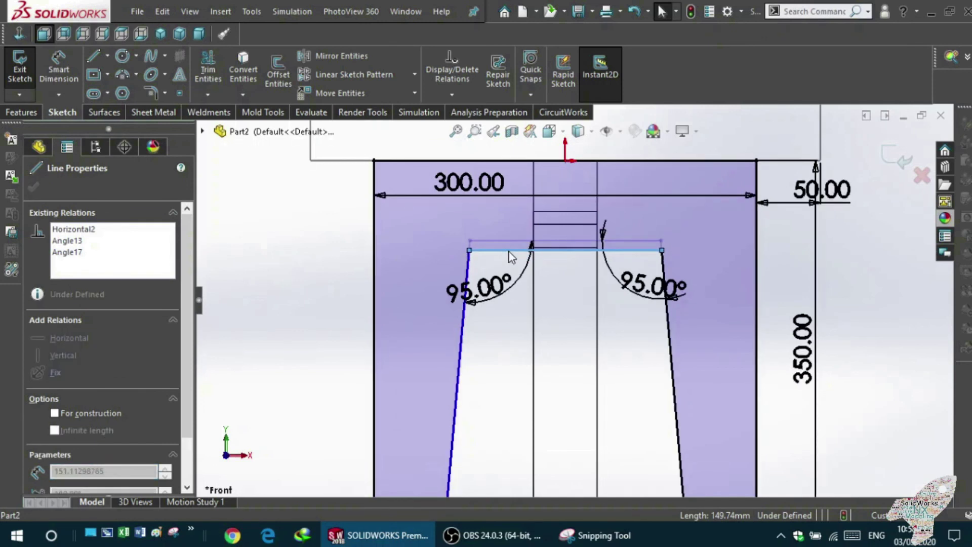
pyautogui.moveTo(510, 257); pyautogui.dragTo(509, 261)
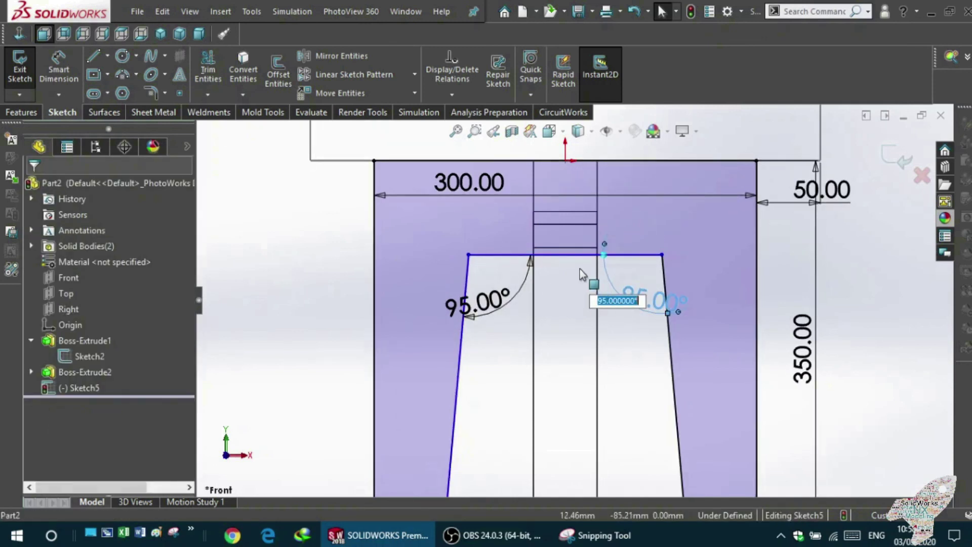
pyautogui.press('Return')
# Step: Replace the conflicting Perpendicular relation with Collinear between the inner top line and body edge
pyautogui.click(578, 256)
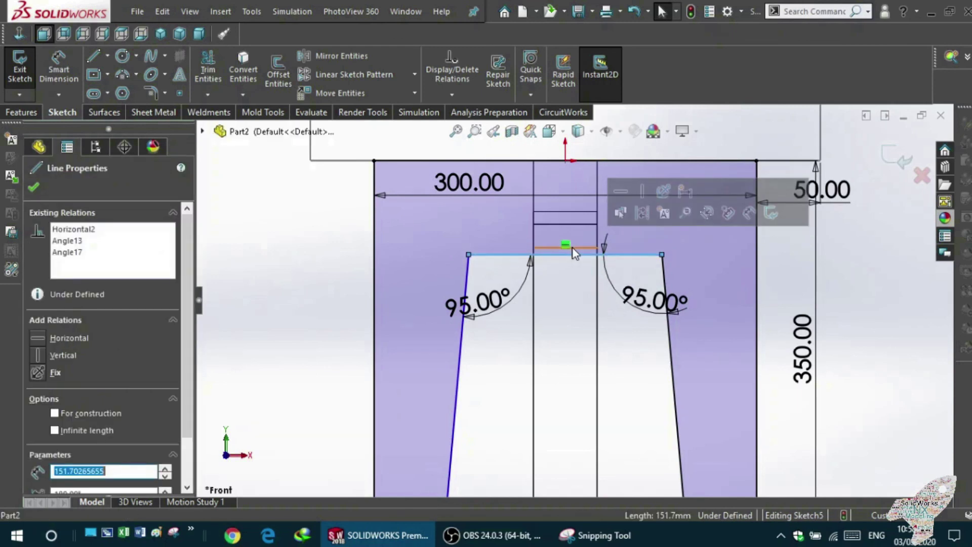
pyautogui.keyDown('ctrl'); pyautogui.click(576, 249); pyautogui.keyUp('ctrl')
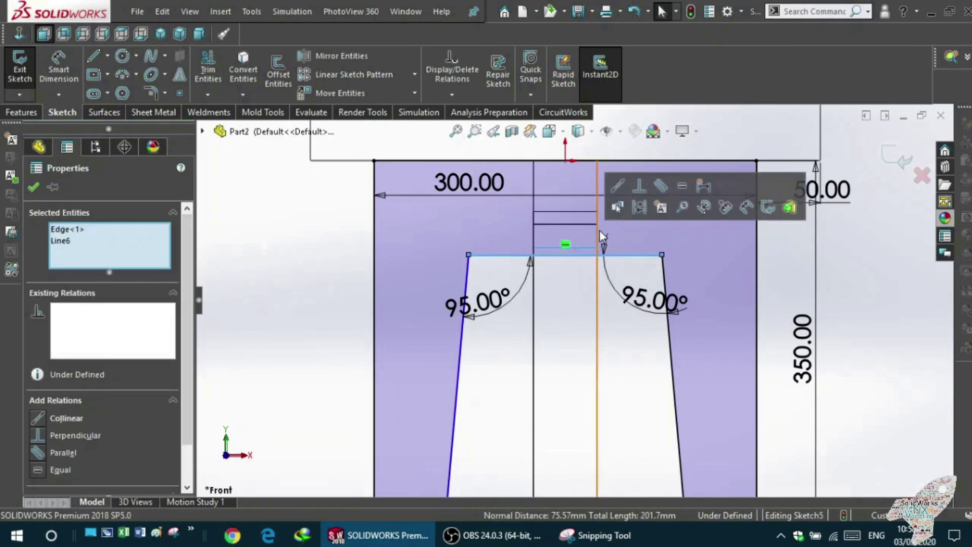
pyautogui.click(640, 186)
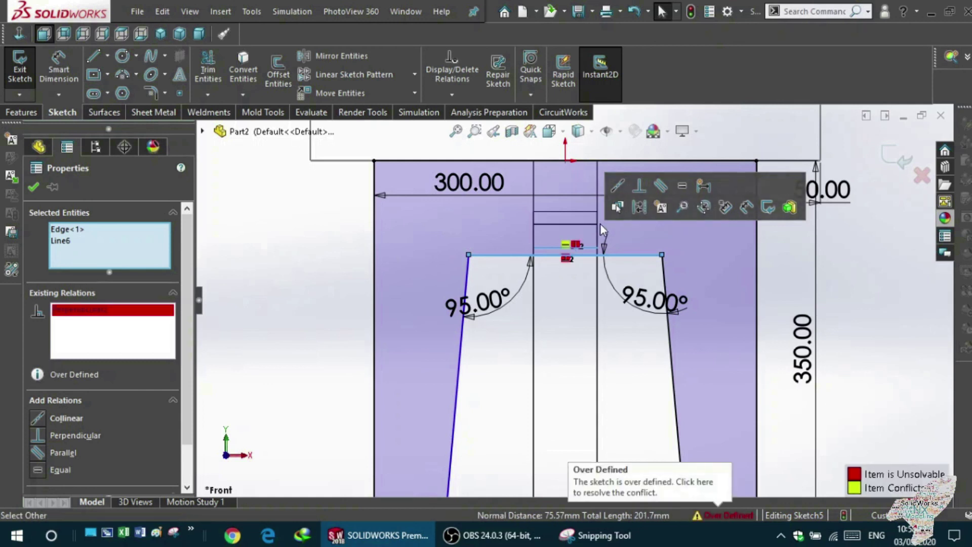
pyautogui.rightClick(121, 309)
pyautogui.click(150, 314)
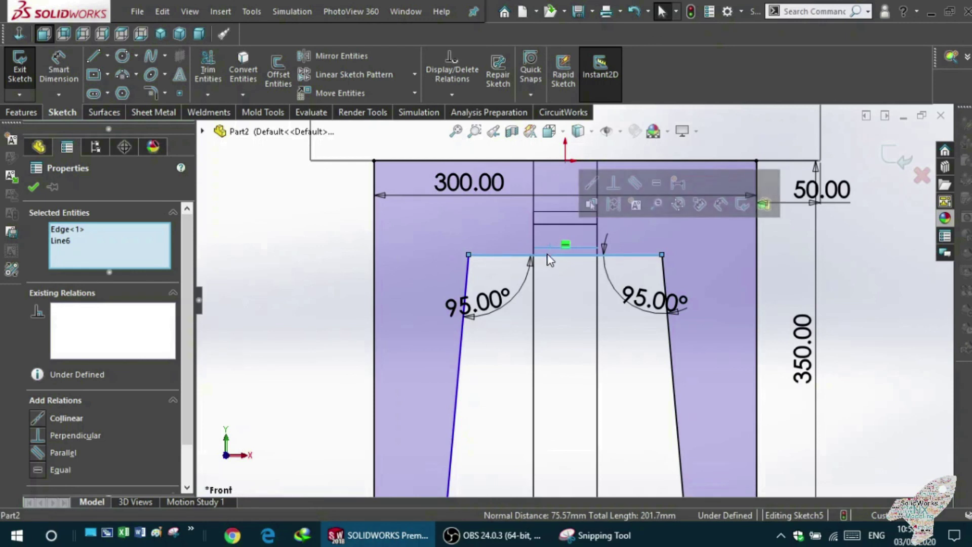
pyautogui.press('Escape')
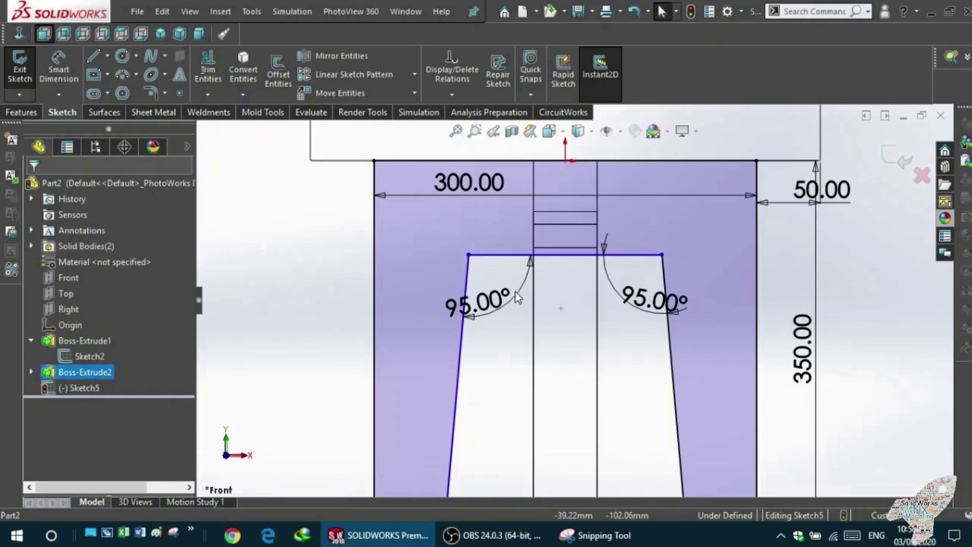
pyautogui.click(553, 255)
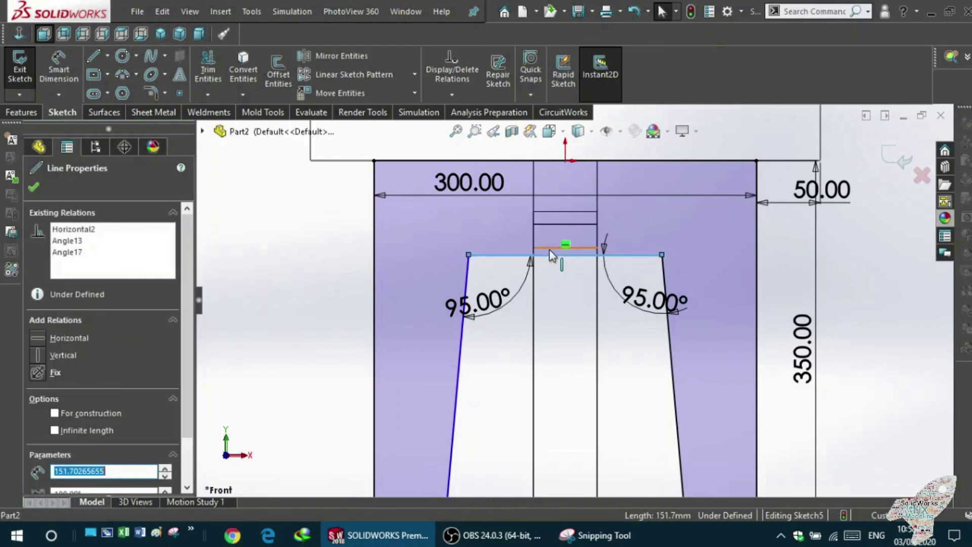
pyautogui.keyDown('ctrl'); pyautogui.click(551, 253); pyautogui.keyUp('ctrl')
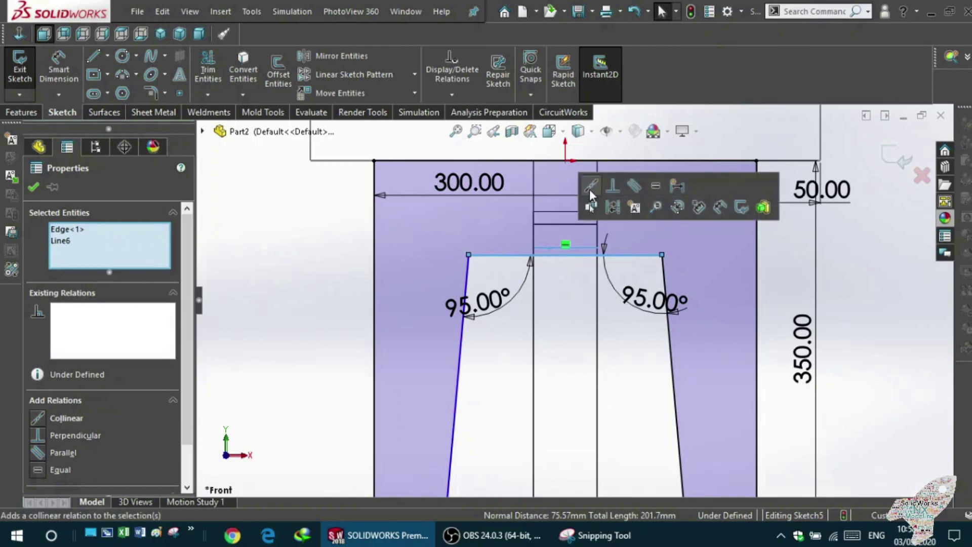
pyautogui.click(589, 189)
pyautogui.press('Escape')
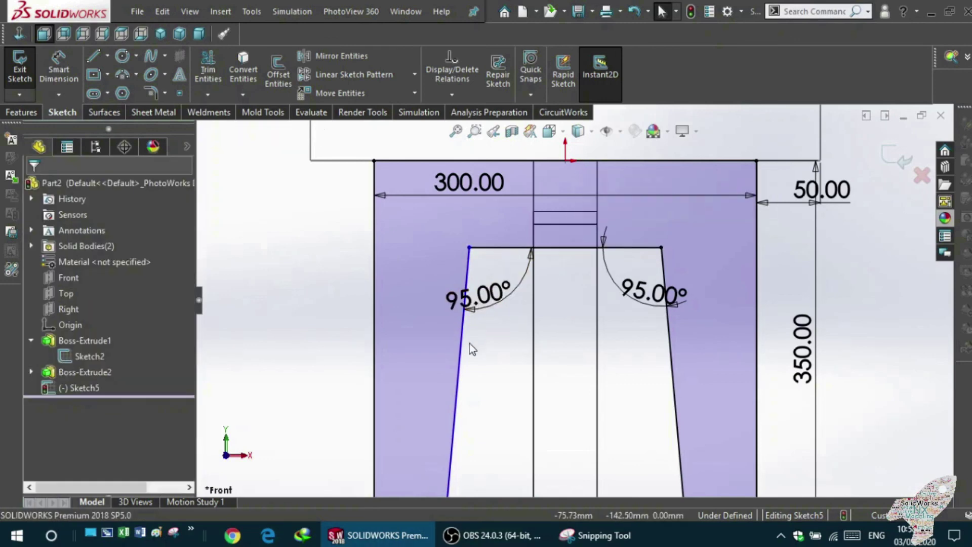
pyautogui.moveTo(473, 339)
pyautogui.mouseDown(button='middle')
pyautogui.moveTo(443, 336)
pyautogui.moveTo(479, 334)
pyautogui.mouseUp(button='middle')
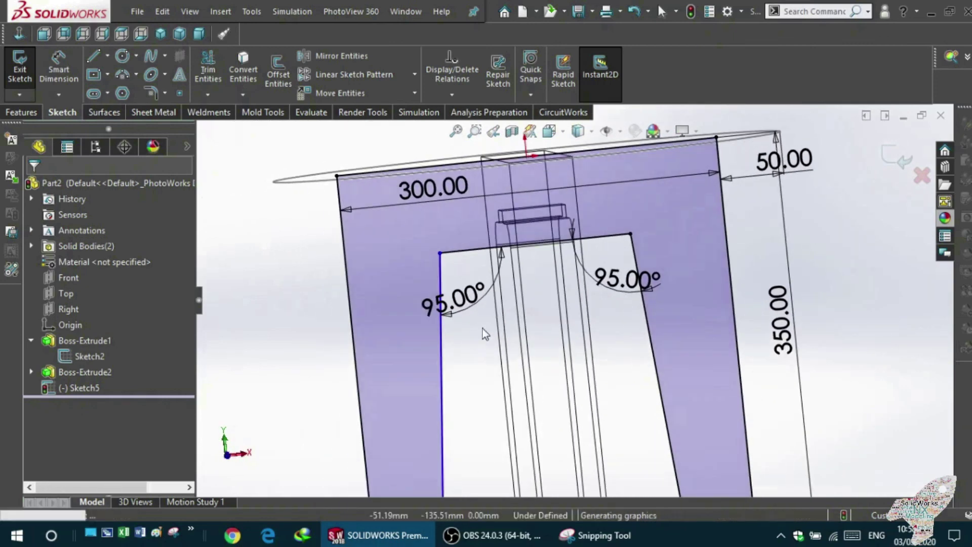
pyautogui.click(21, 34)
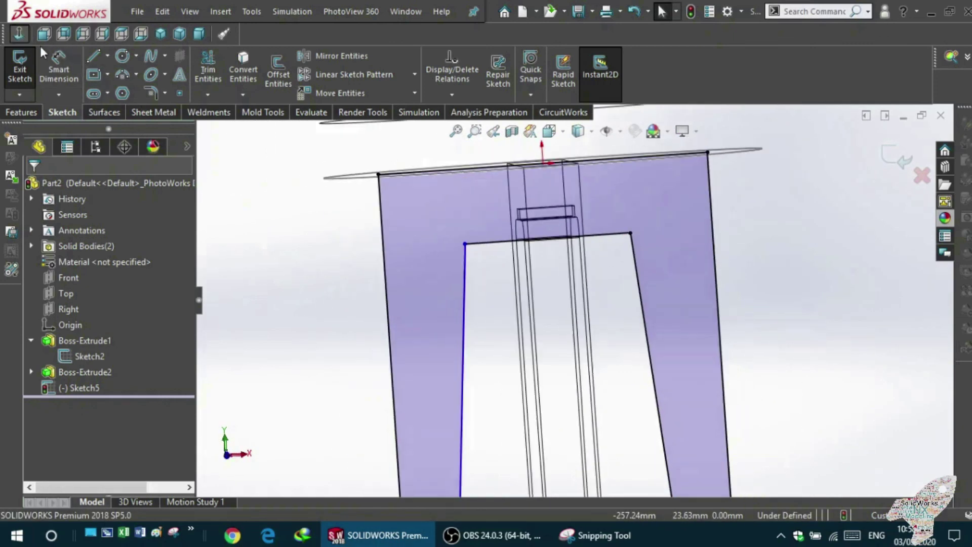
# Step: Draw a first vertical line down from the frame's top edge
pyautogui.scroll(-3, 557, 250)
pyautogui.scroll(-3, 557, 251)
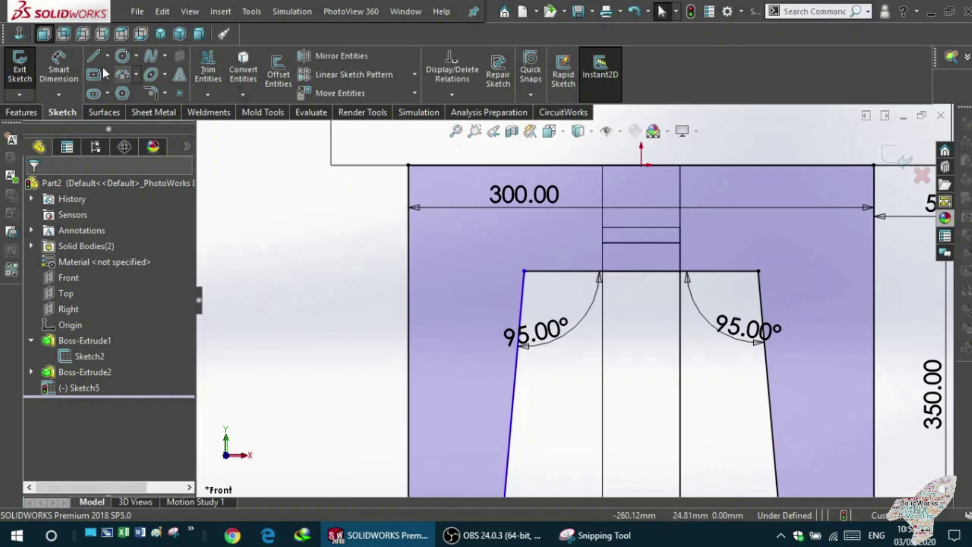
pyautogui.click(89, 60)
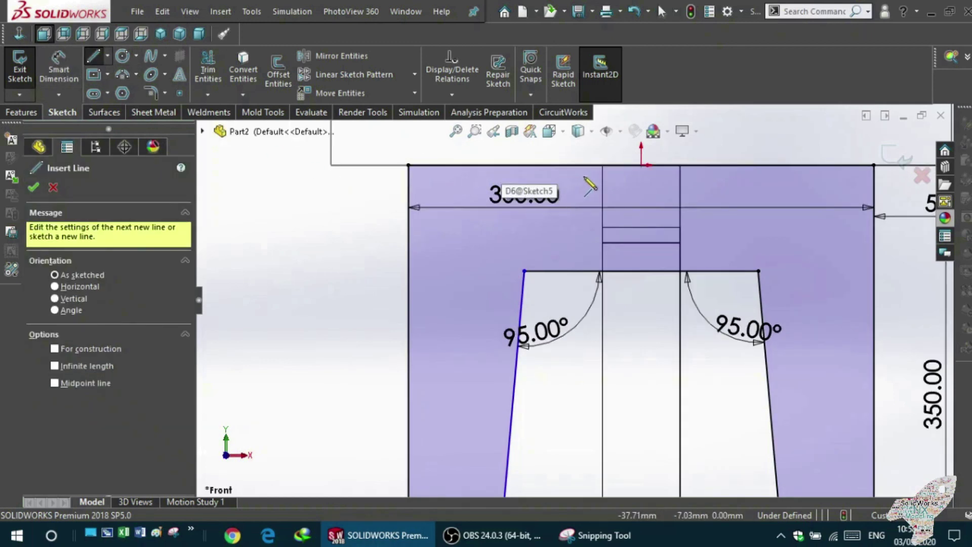
pyautogui.click(603, 165)
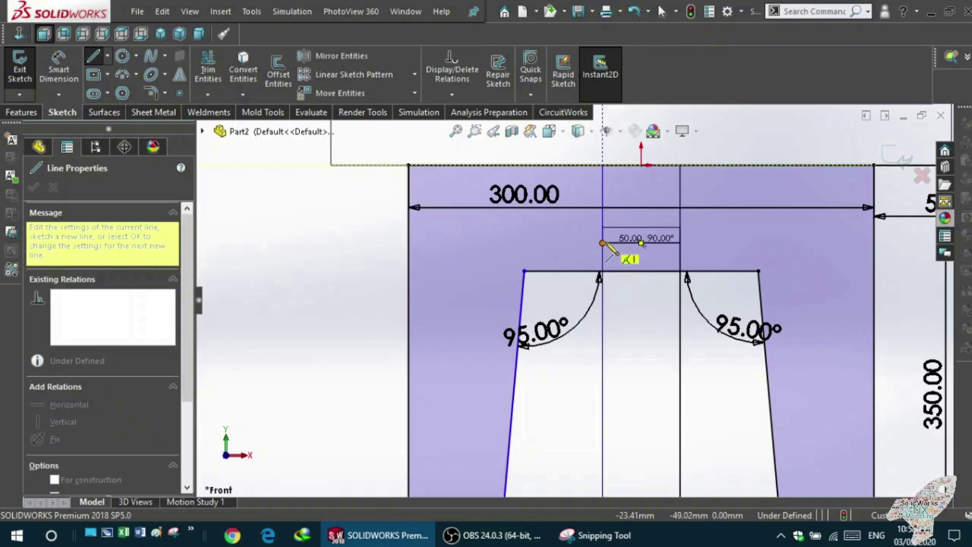
pyautogui.click(602, 243)
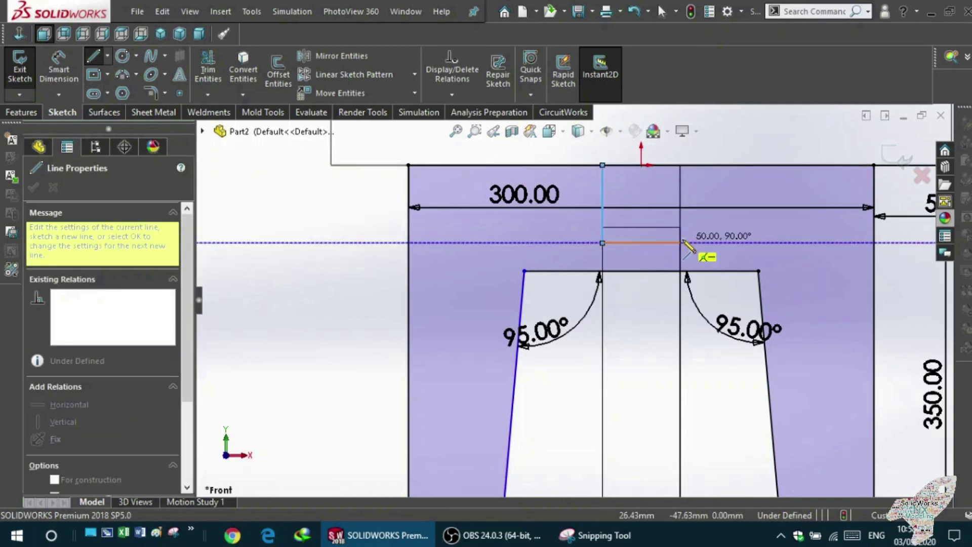
pyautogui.moveTo(504, 282)
pyautogui.mouseDown(button='middle')
pyautogui.moveTo(462, 290)
pyautogui.moveTo(482, 297)
pyautogui.moveTo(470, 292)
pyautogui.mouseUp(button='middle')
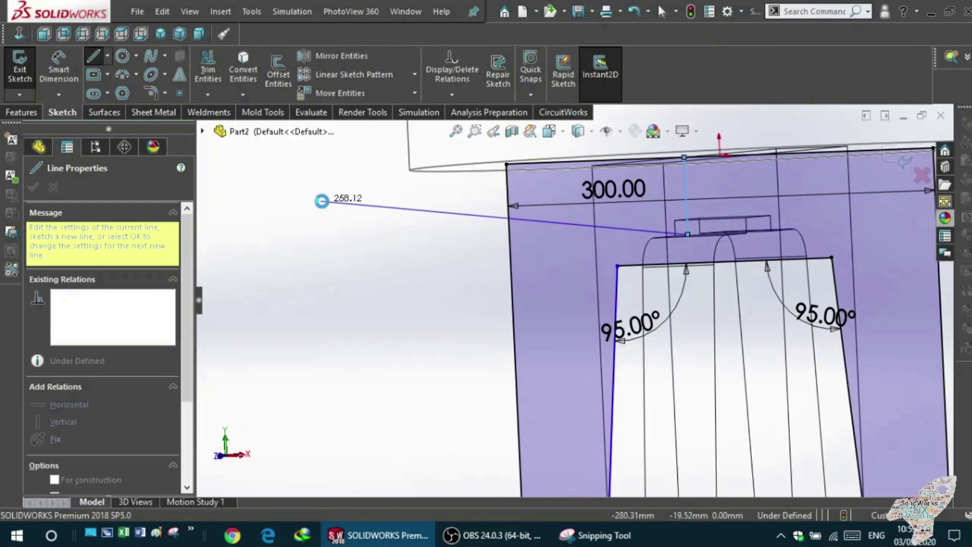
pyautogui.press('Escape')
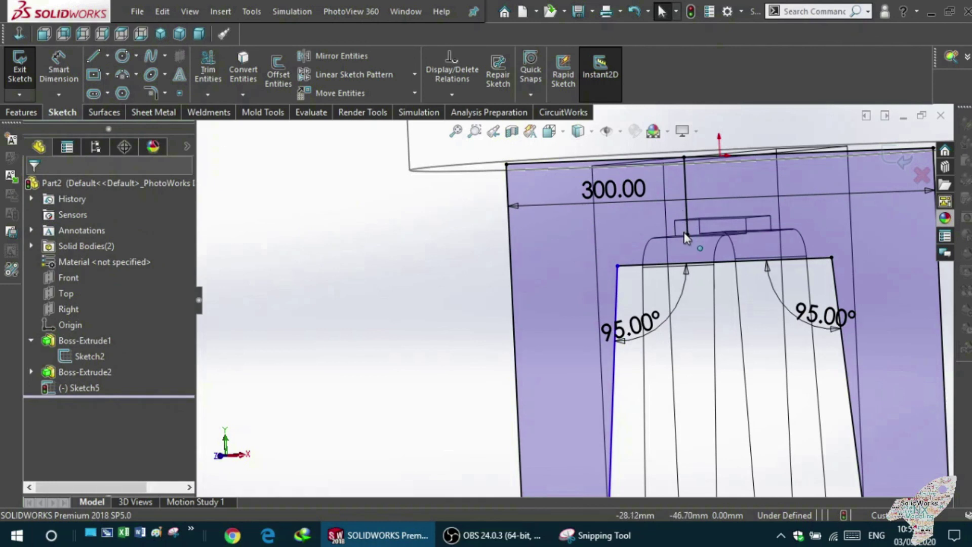
pyautogui.moveTo(687, 235); pyautogui.dragTo(685, 208)
pyautogui.click(685, 209)
pyautogui.press('Escape')
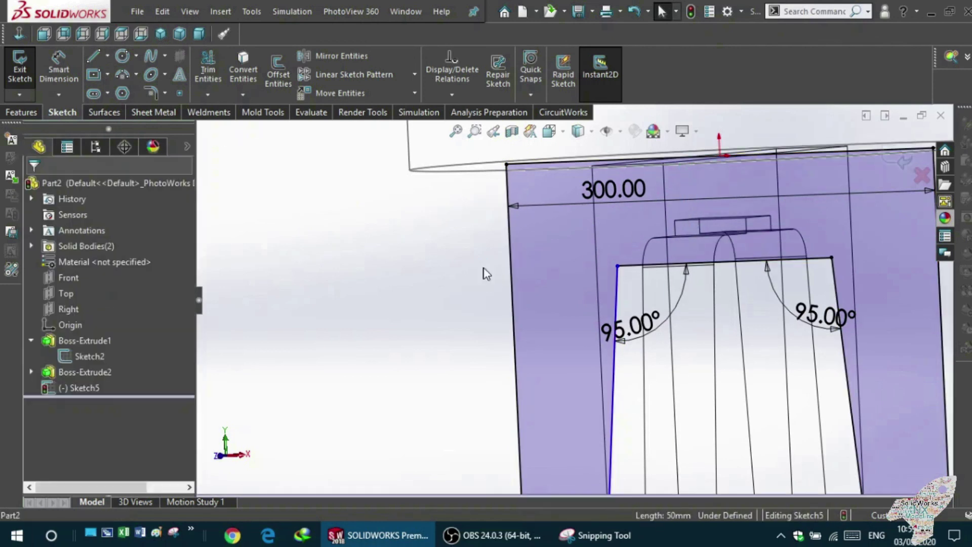
pyautogui.click(26, 32)
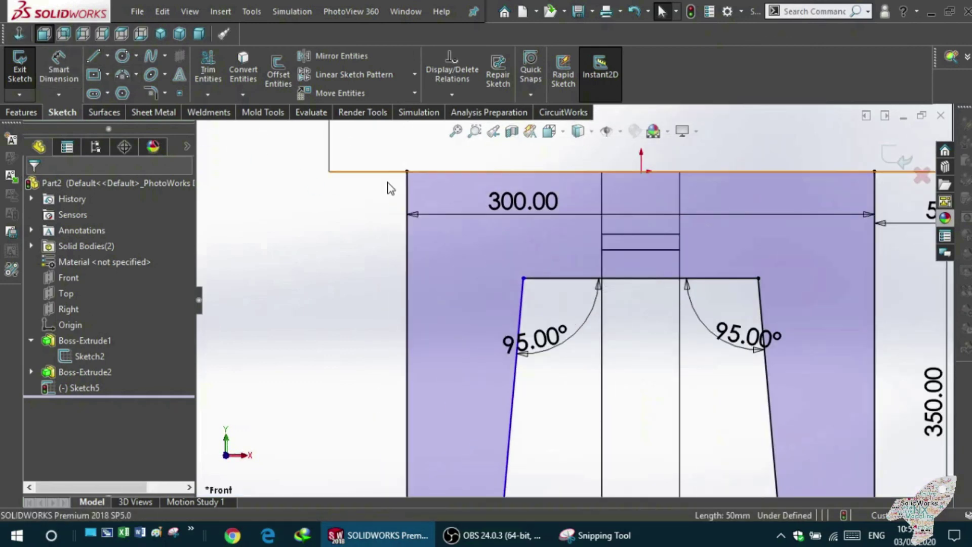
# Step: Draw the notch outline: down, across and back up to the top edge
pyautogui.moveTo(390, 184); pyautogui.dragTo(361, 193, button='middle')
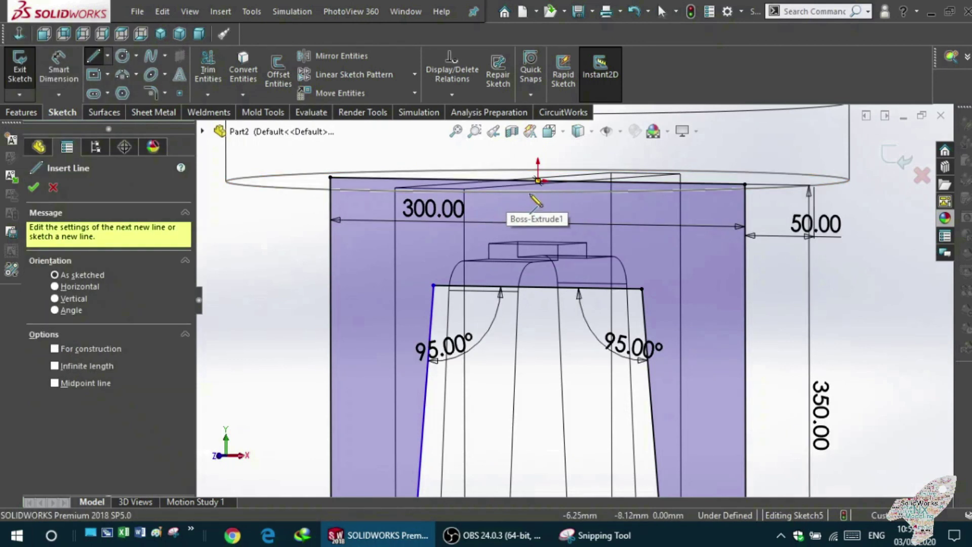
pyautogui.click(44, 34)
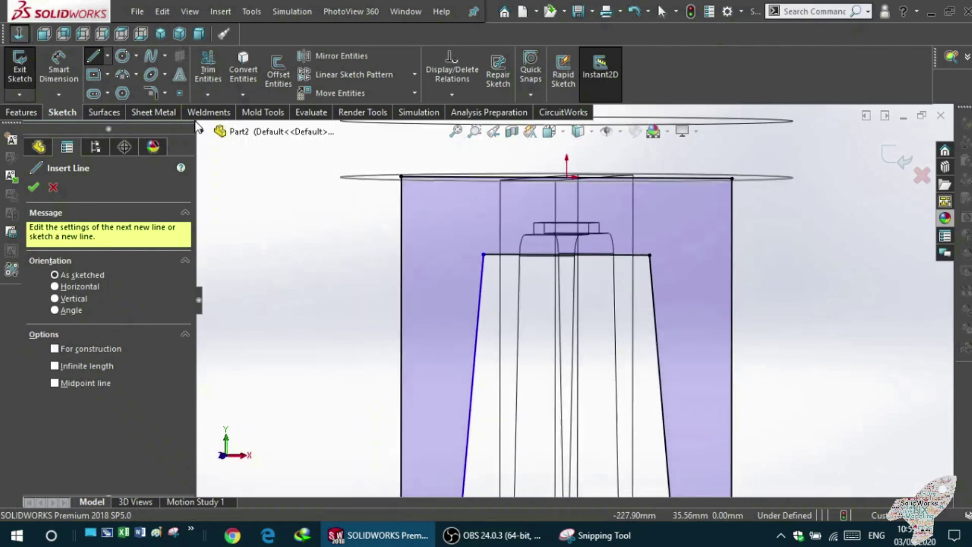
pyautogui.scroll(-2, 574, 223)
pyautogui.scroll(-2, 590, 256)
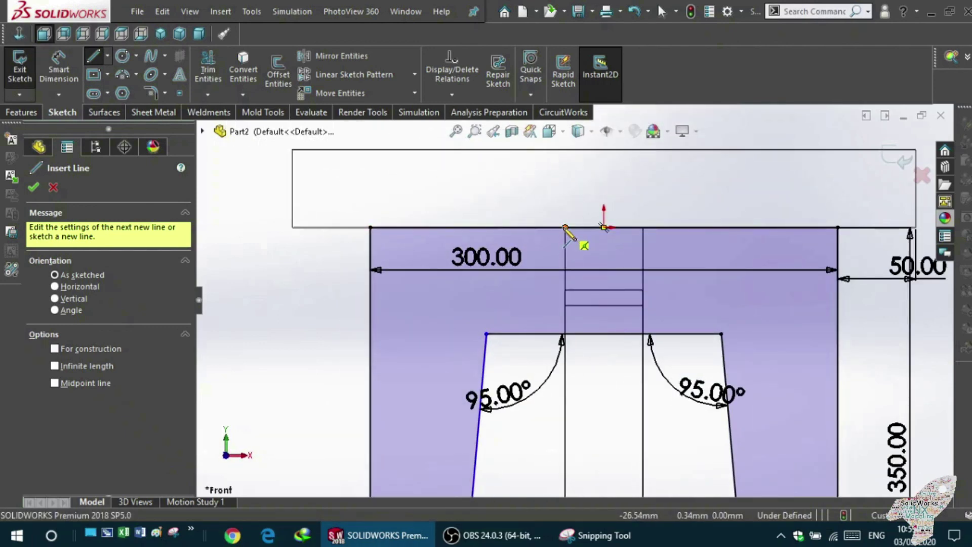
pyautogui.click(564, 228)
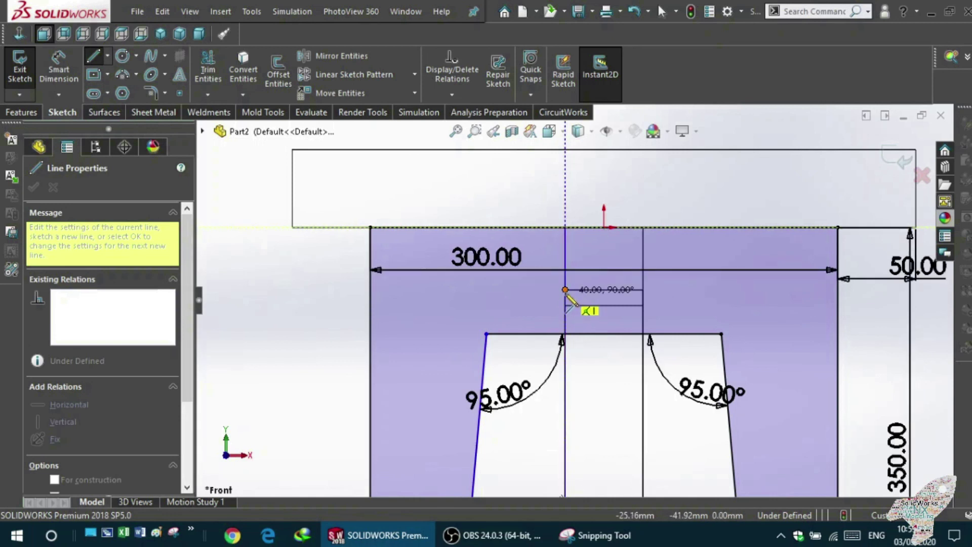
pyautogui.click(565, 289)
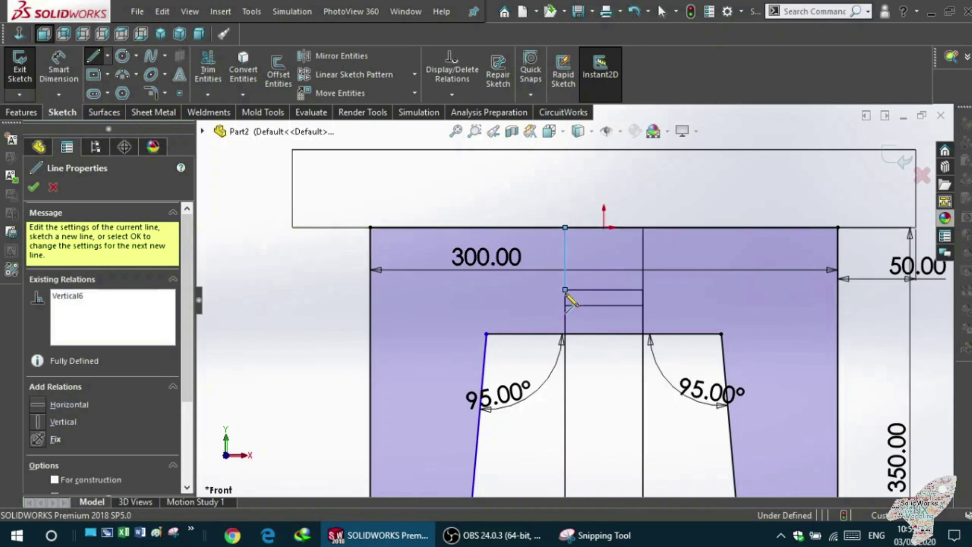
pyautogui.click(643, 290)
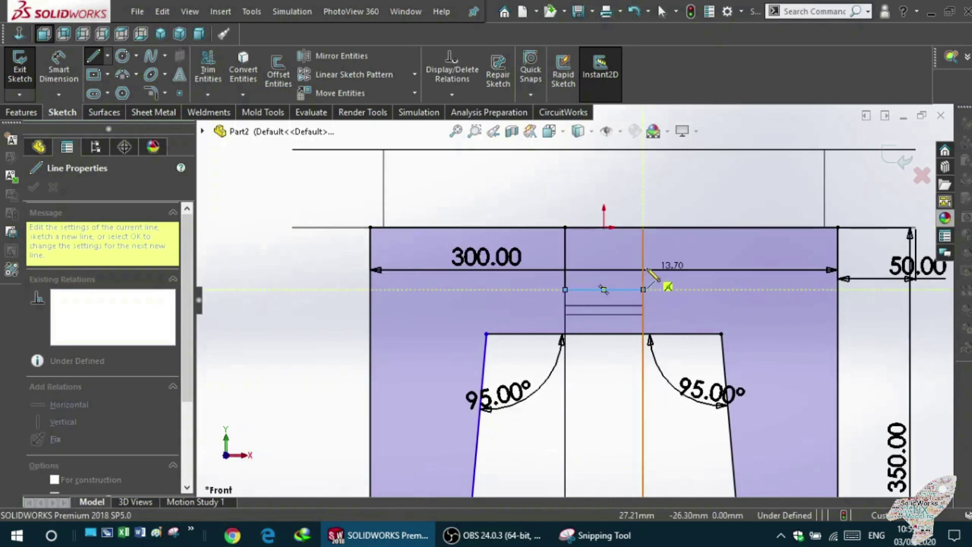
pyautogui.click(643, 227)
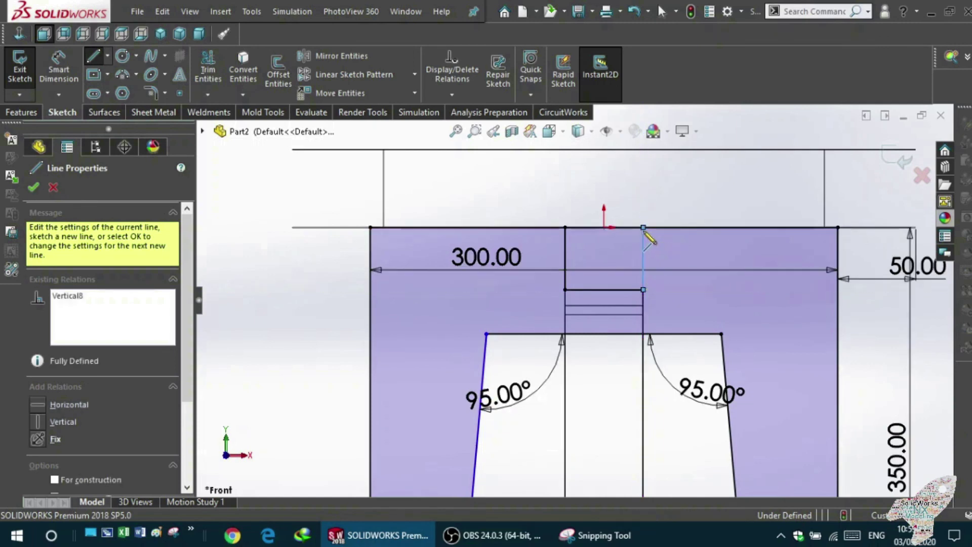
pyautogui.press('Escape')
pyautogui.press('Escape')
pyautogui.moveTo(616, 296); pyautogui.dragTo(418, 209, button='middle')
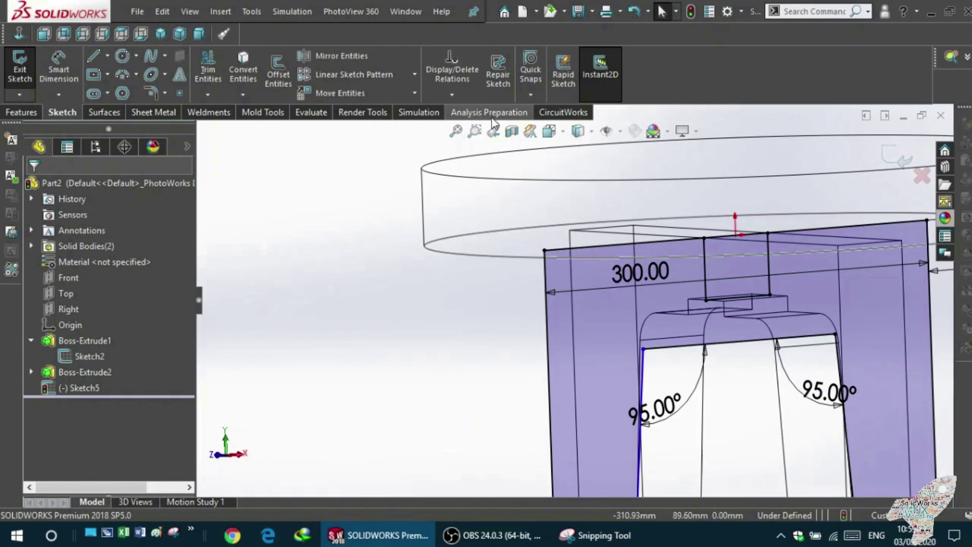
pyautogui.click(561, 137)
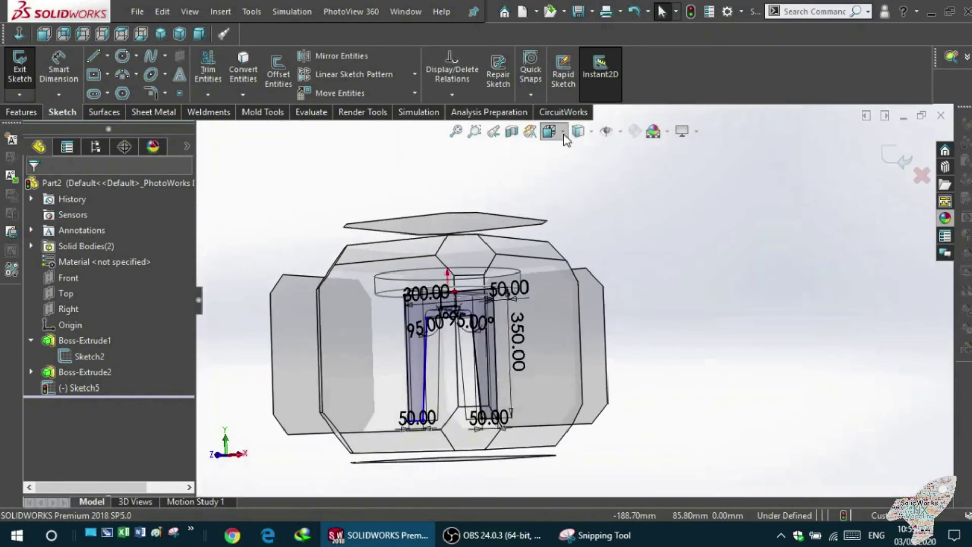
pyautogui.moveTo(486, 208)
pyautogui.mouseDown(button='middle')
pyautogui.moveTo(436, 275)
pyautogui.moveTo(420, 281)
pyautogui.moveTo(445, 286)
pyautogui.moveTo(440, 265)
pyautogui.moveTo(443, 277)
pyautogui.mouseUp(button='middle')
pyautogui.scroll(-3, 727, 320)
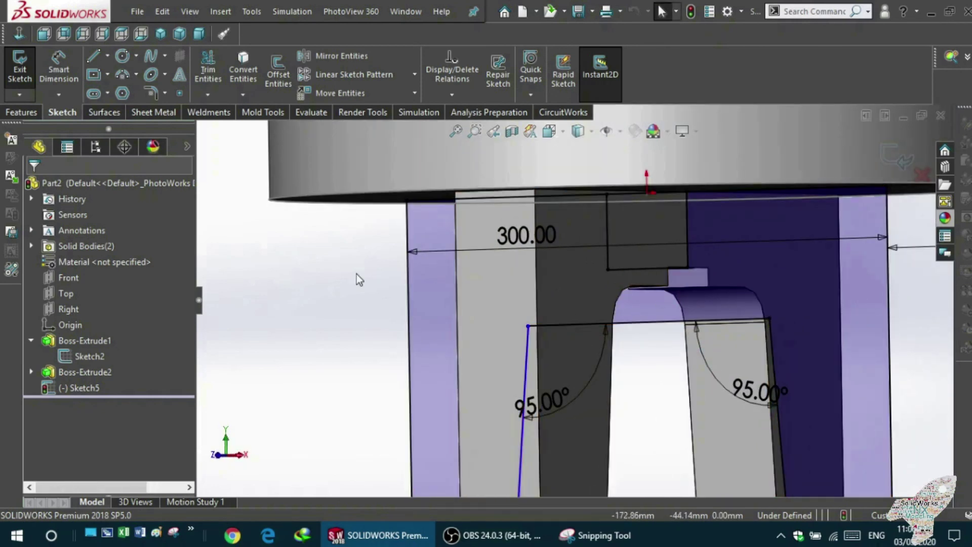
pyautogui.click(45, 33)
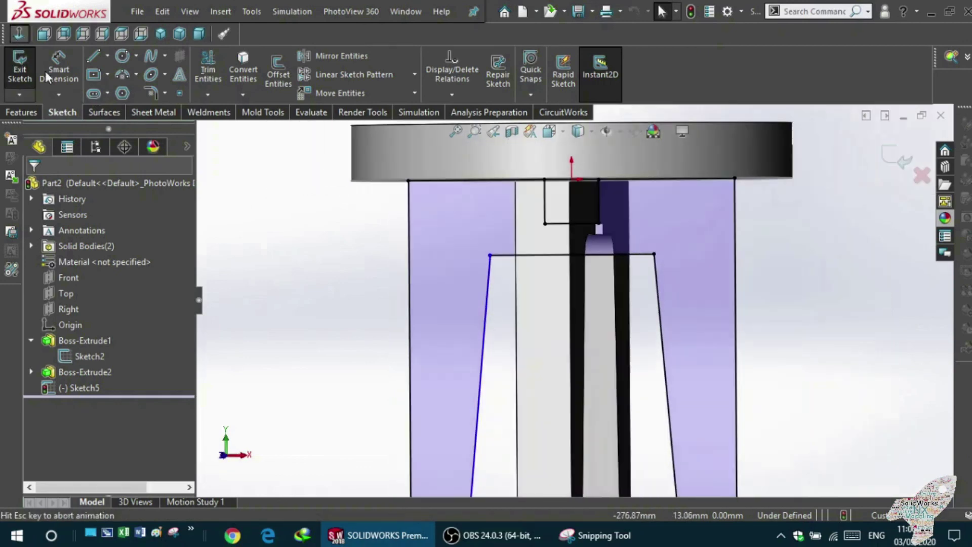
# Step: Power-trim the leftover line segment out of the leg-frame sketch
pyautogui.scroll(-2, 582, 243)
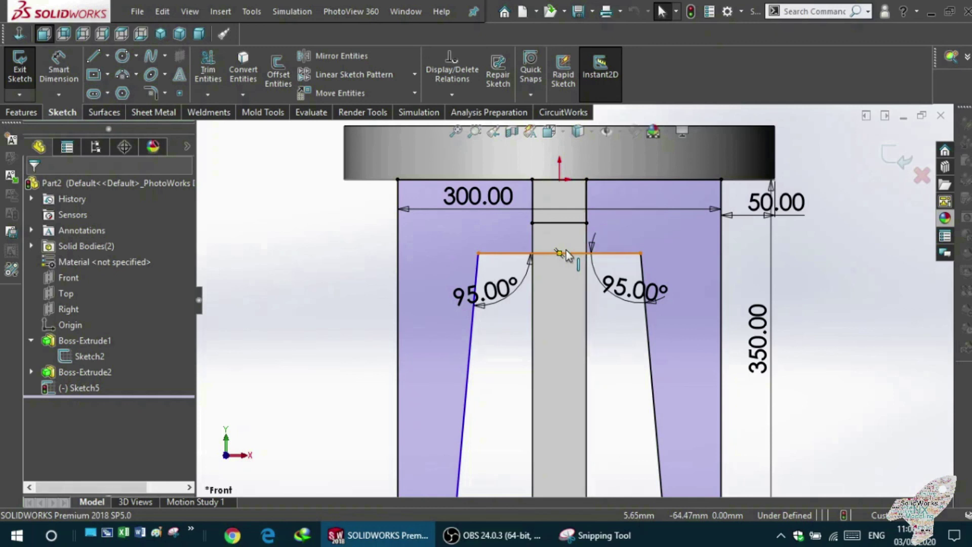
pyautogui.click(207, 79)
pyautogui.moveTo(542, 159); pyautogui.dragTo(567, 196)
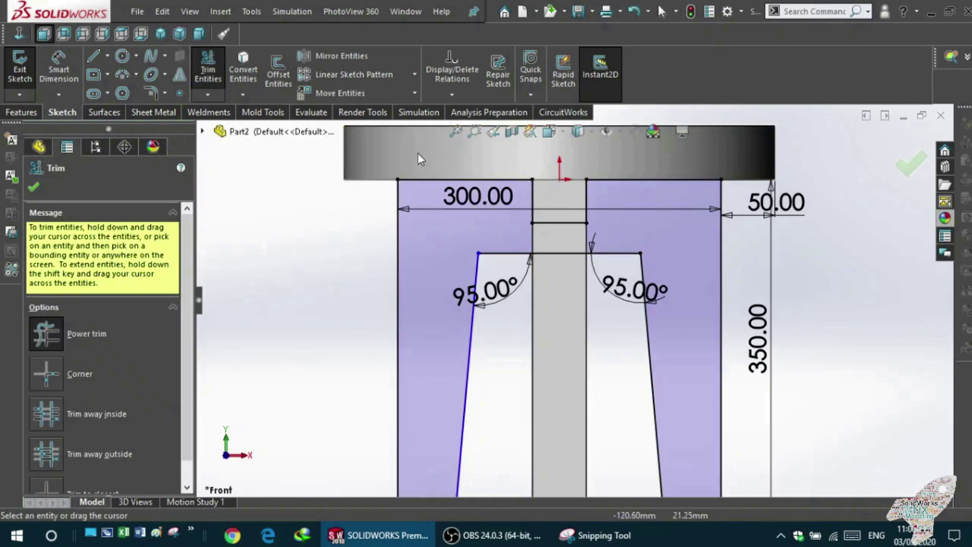
pyautogui.click(210, 62)
# Step: Orbit to inspect the trimmed sketch, then return to Front view and zoom in
pyautogui.moveTo(265, 186)
pyautogui.mouseDown(button='middle')
pyautogui.moveTo(243, 190)
pyautogui.moveTo(293, 202)
pyautogui.mouseUp(button='middle')
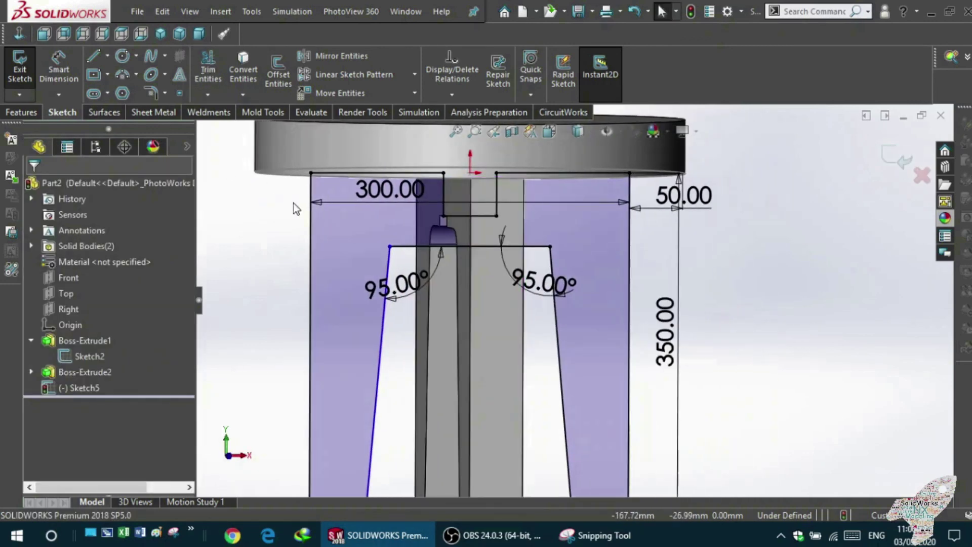
pyautogui.moveTo(379, 247)
pyautogui.mouseDown(button='middle')
pyautogui.moveTo(267, 250)
pyautogui.moveTo(372, 239)
pyautogui.mouseUp(button='middle')
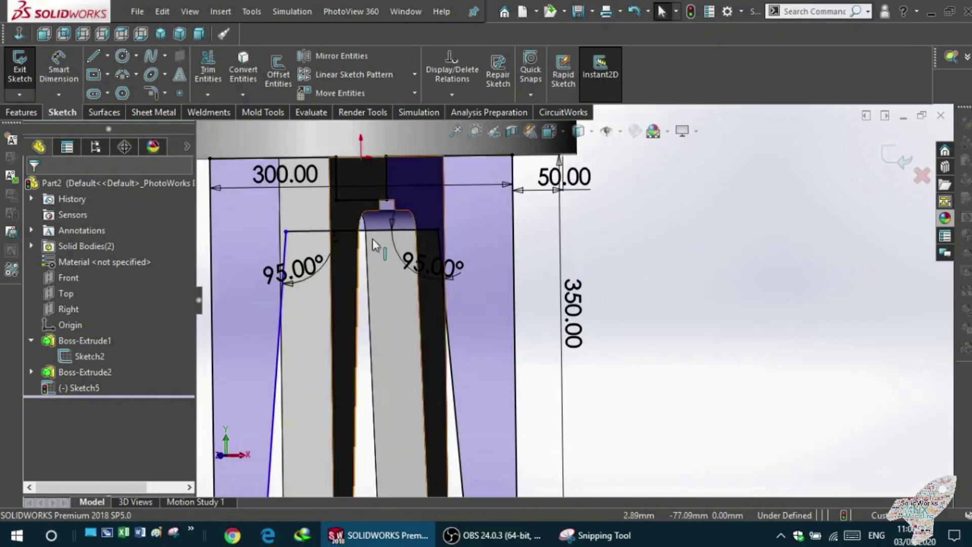
pyautogui.scroll(1, 354, 238)
pyautogui.scroll(-2, 382, 261)
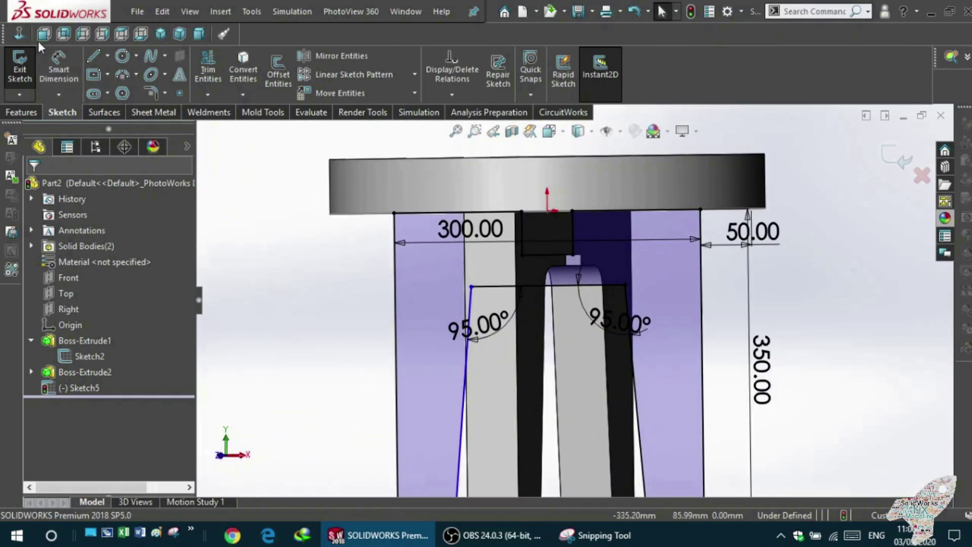
pyautogui.click(17, 37)
pyautogui.scroll(-3, 562, 253)
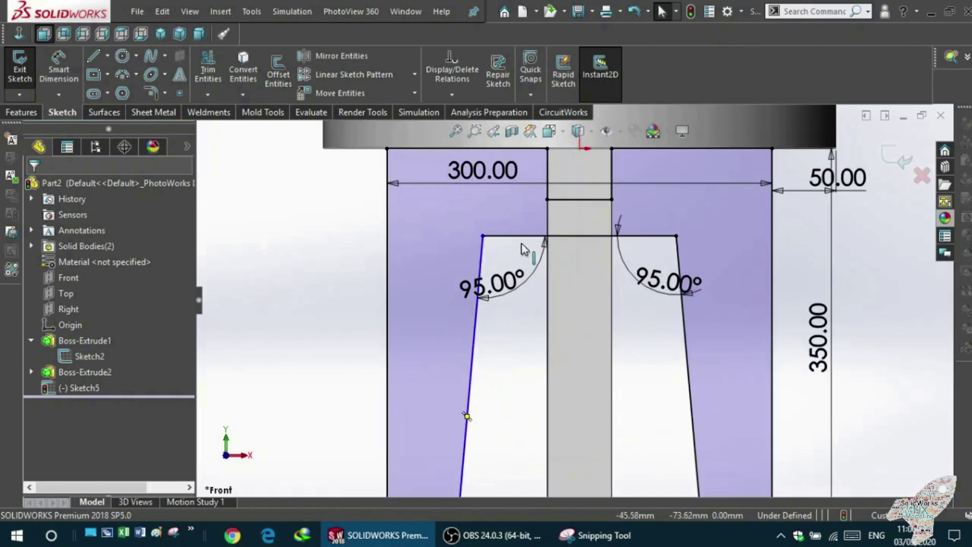
pyautogui.scroll(-2, 533, 223)
pyautogui.scroll(2, 533, 223)
pyautogui.moveTo(473, 217); pyautogui.dragTo(412, 217, button='middle')
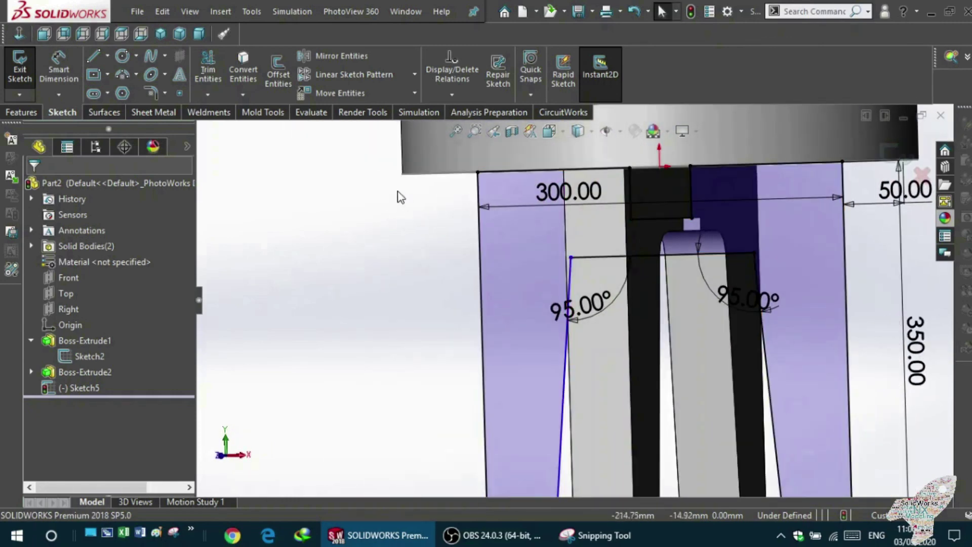
pyautogui.click(25, 40)
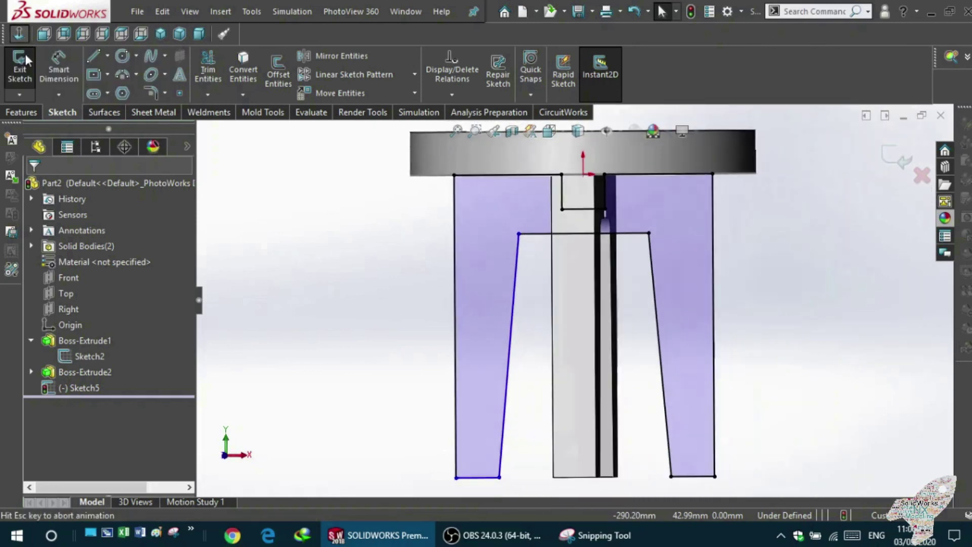
pyautogui.scroll(-2, 281, 176)
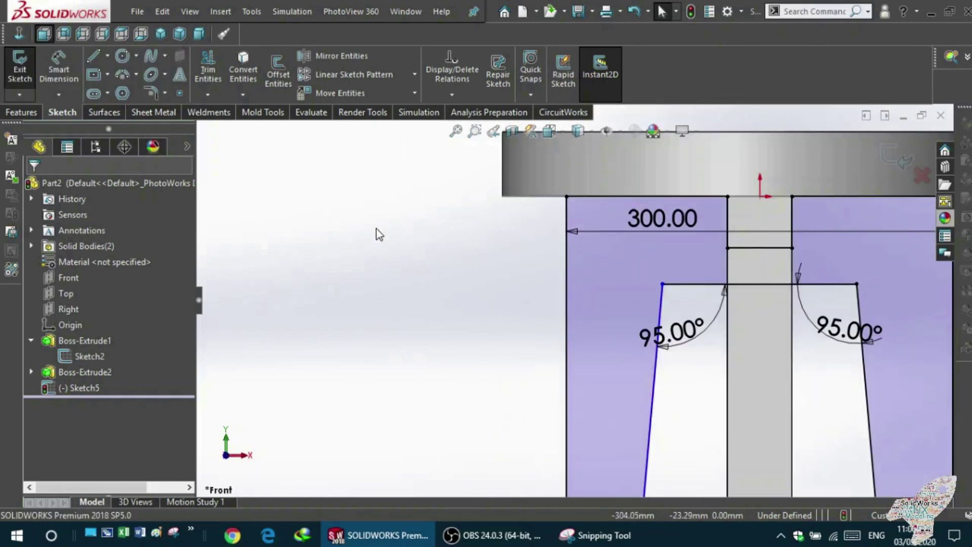
pyautogui.scroll(-2, 391, 233)
pyautogui.scroll(-1, 525, 267)
pyautogui.scroll(3, 602, 300)
pyautogui.scroll(-1, 643, 306)
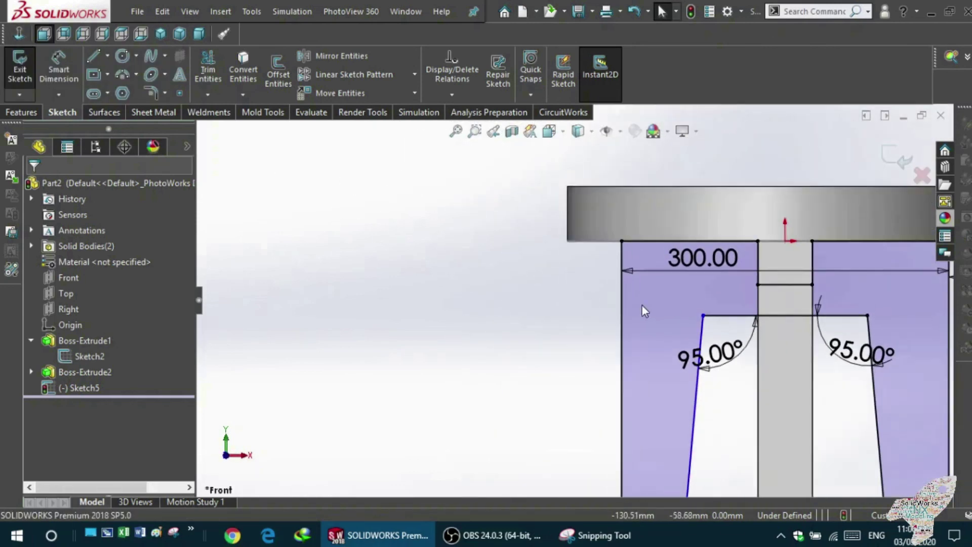
pyautogui.scroll(1, 642, 305)
pyautogui.scroll(-2, 721, 341)
pyautogui.click(59, 63)
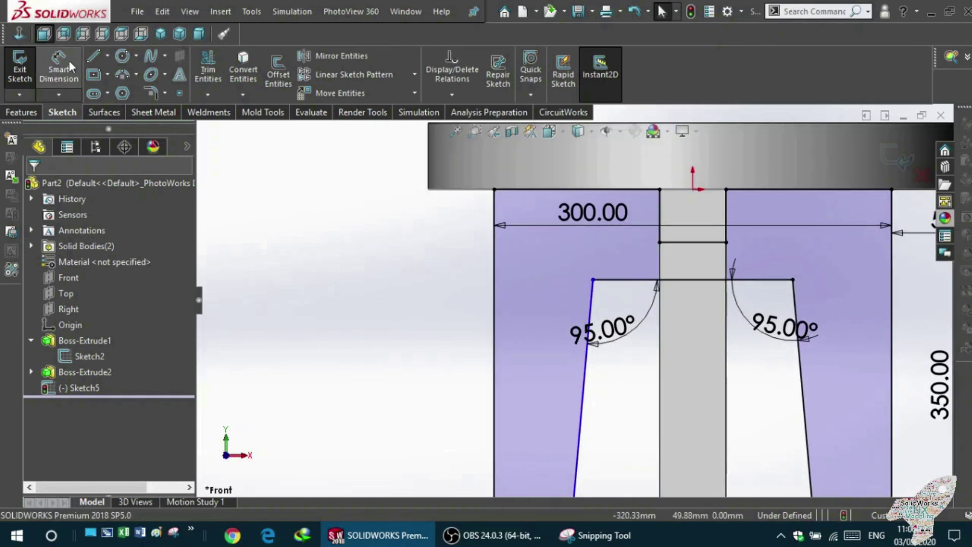
pyautogui.click(650, 279)
pyautogui.click(678, 242)
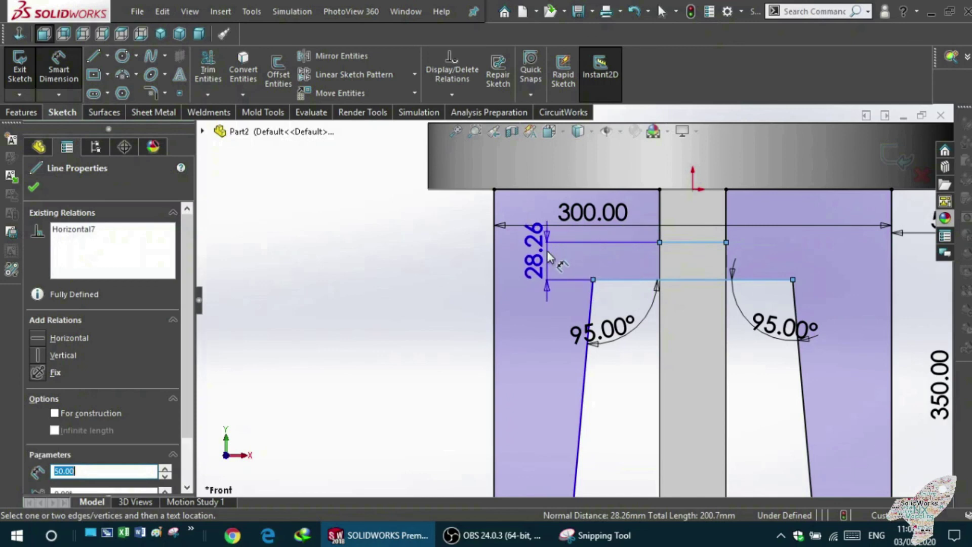
pyautogui.click(549, 257)
pyautogui.click(572, 284)
pyautogui.moveTo(435, 304)
pyautogui.mouseDown(button='middle')
pyautogui.moveTo(361, 289)
pyautogui.moveTo(404, 303)
pyautogui.mouseUp(button='middle')
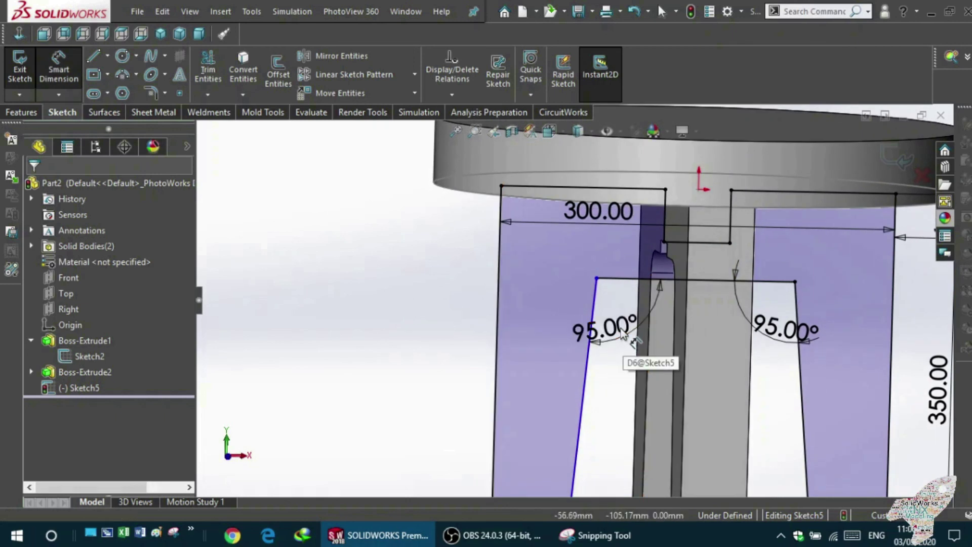
pyautogui.press('Escape')
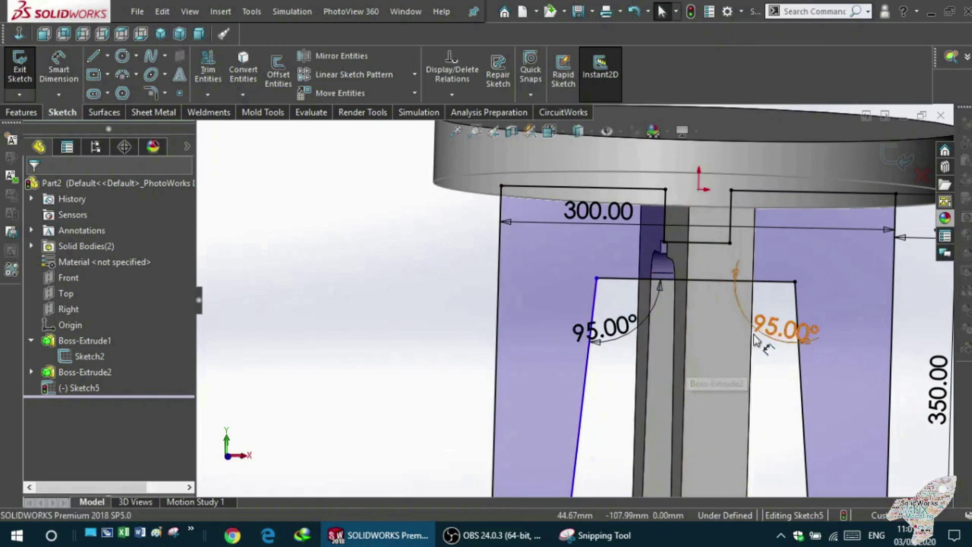
pyautogui.scroll(3, 542, 358)
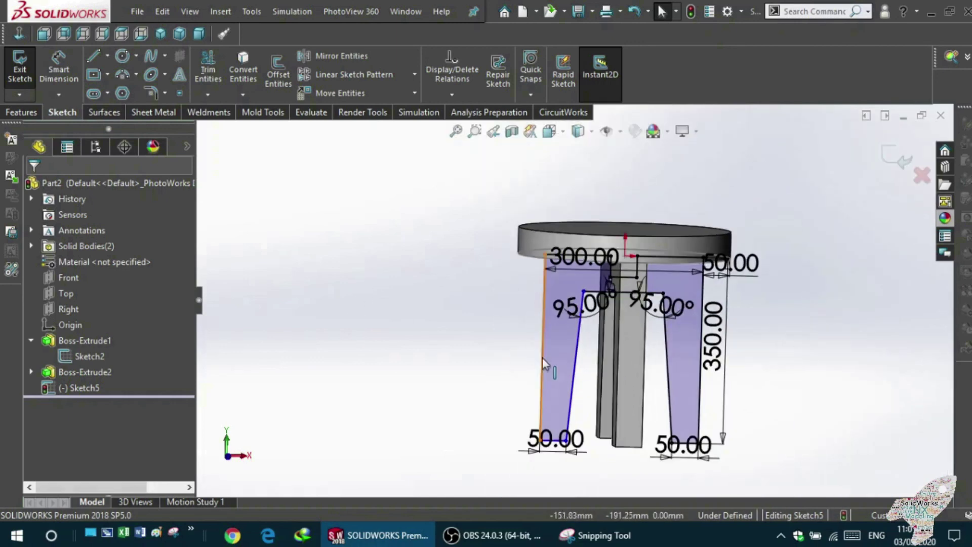
pyautogui.scroll(-3, 527, 387)
pyautogui.moveTo(527, 387)
pyautogui.mouseDown(button='middle')
pyautogui.moveTo(473, 402)
pyautogui.moveTo(482, 385)
pyautogui.moveTo(519, 419)
pyautogui.mouseUp(button='middle')
pyautogui.scroll(2, 483, 388)
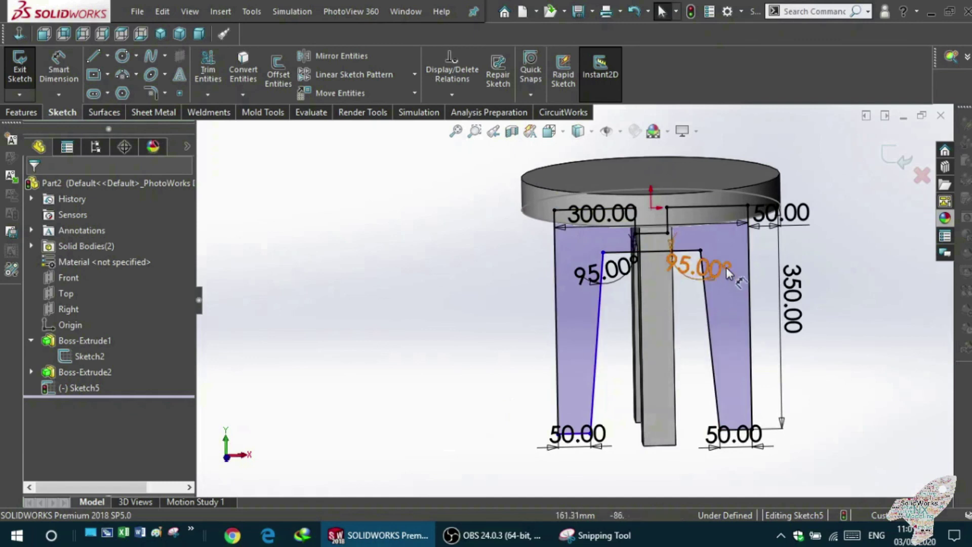
pyautogui.scroll(-3, 727, 274)
pyautogui.click(639, 254)
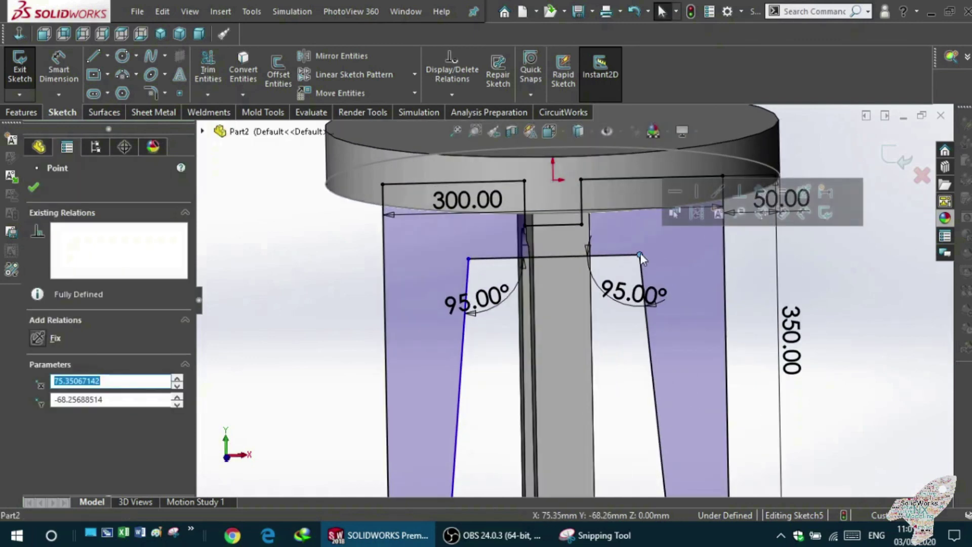
pyautogui.click(577, 256)
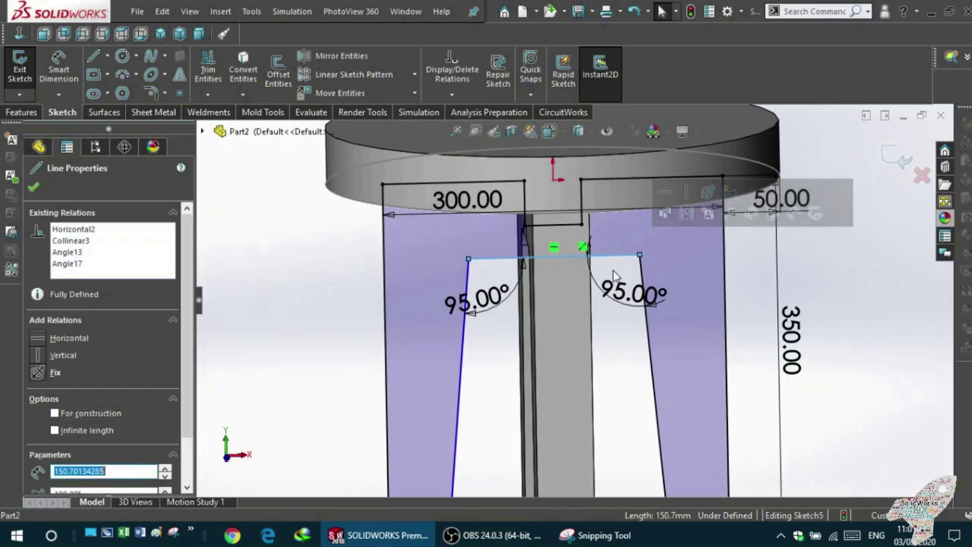
pyautogui.rightClick(583, 251)
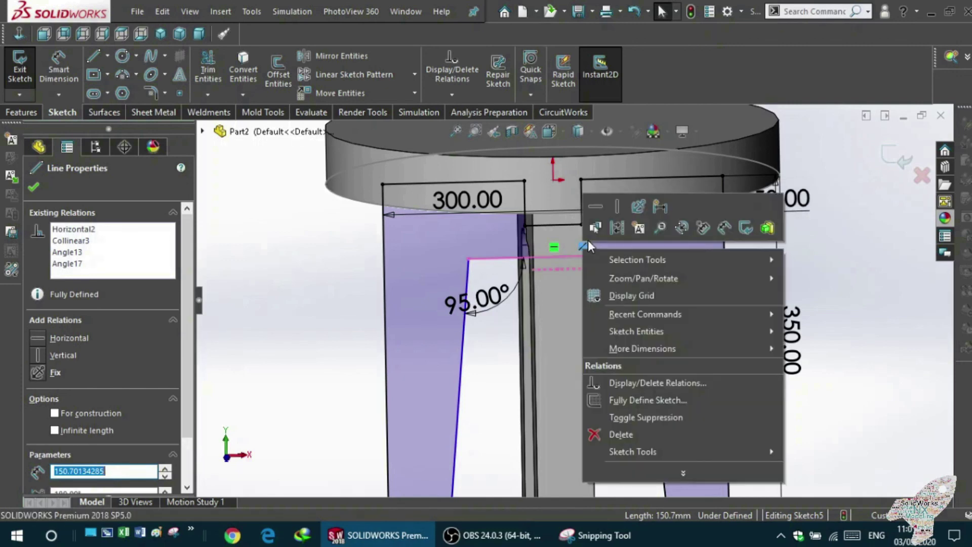
pyautogui.press('Escape')
pyautogui.press('Escape')
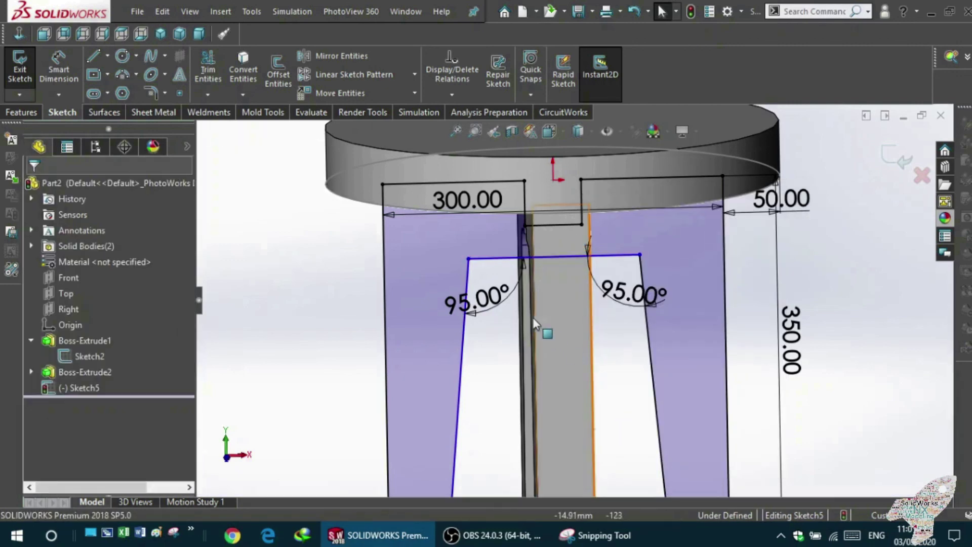
pyautogui.moveTo(339, 323)
pyautogui.mouseDown(button='middle')
pyautogui.moveTo(315, 282)
pyautogui.moveTo(322, 302)
pyautogui.mouseUp(button='middle')
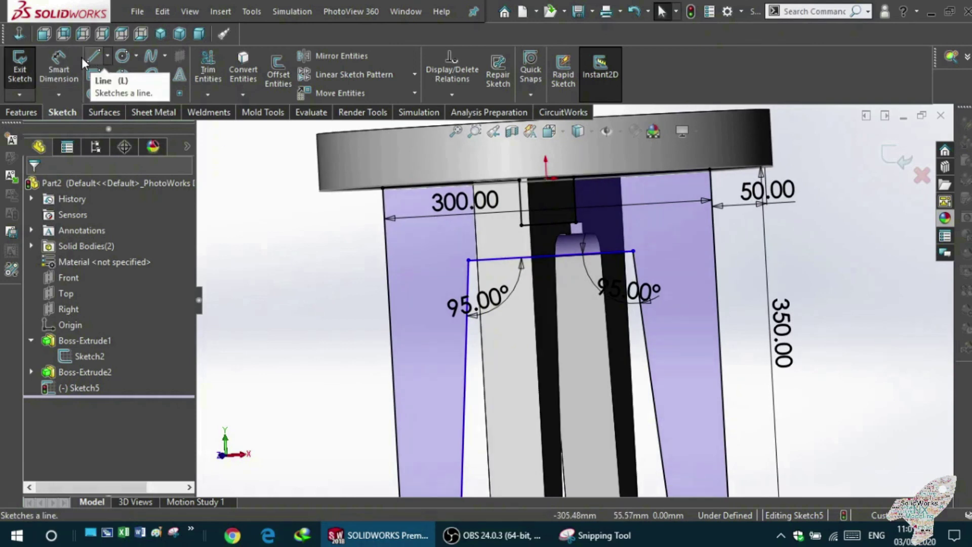
pyautogui.click(59, 66)
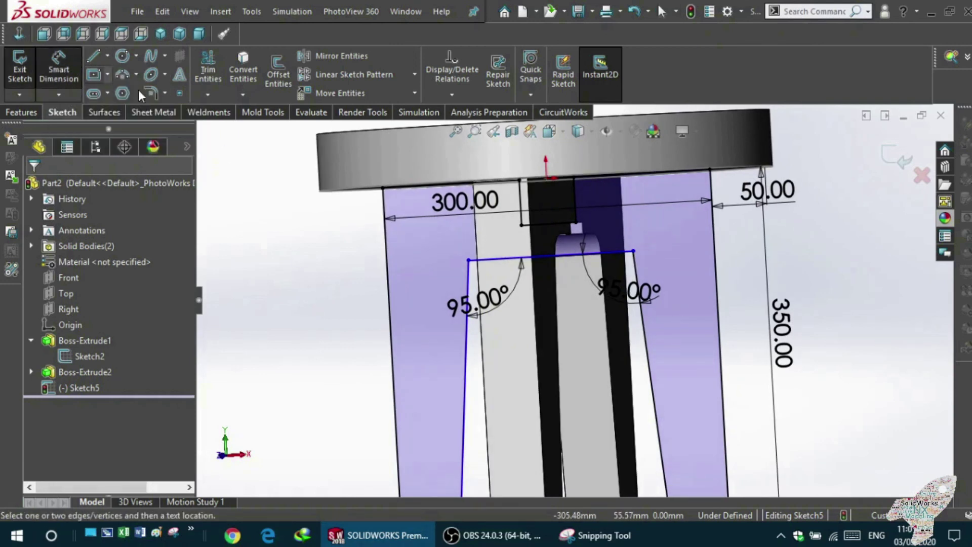
pyautogui.click(561, 227)
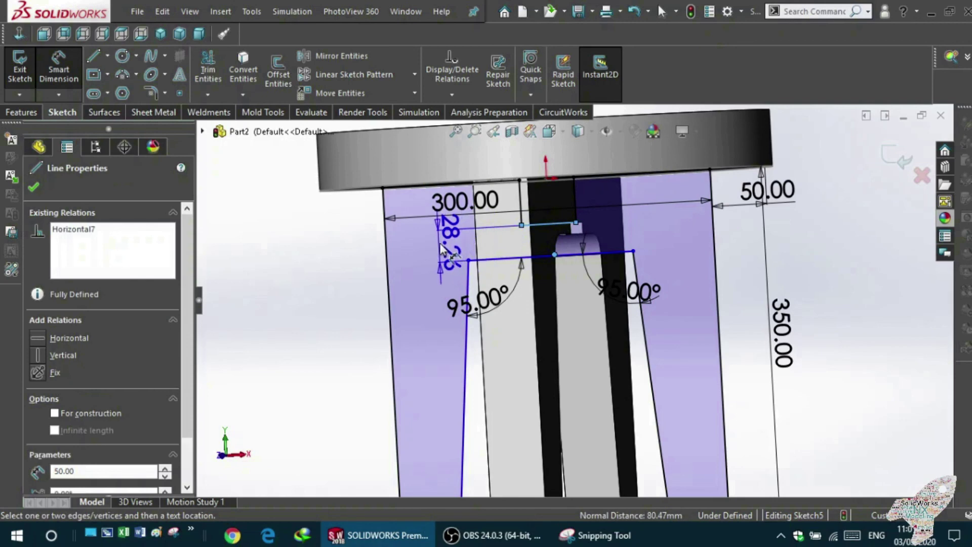
pyautogui.click(440, 249)
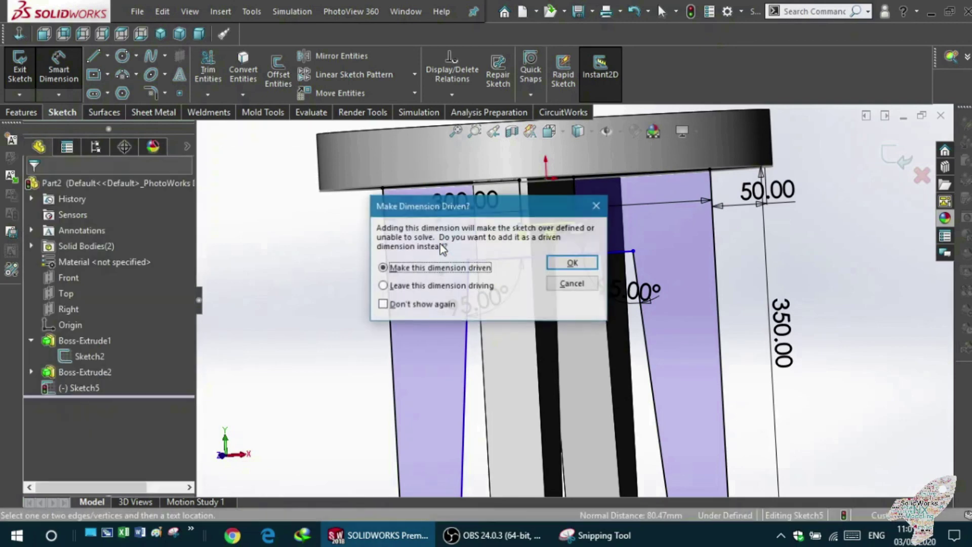
pyautogui.click(573, 283)
pyautogui.moveTo(523, 284); pyautogui.dragTo(583, 279, button='middle')
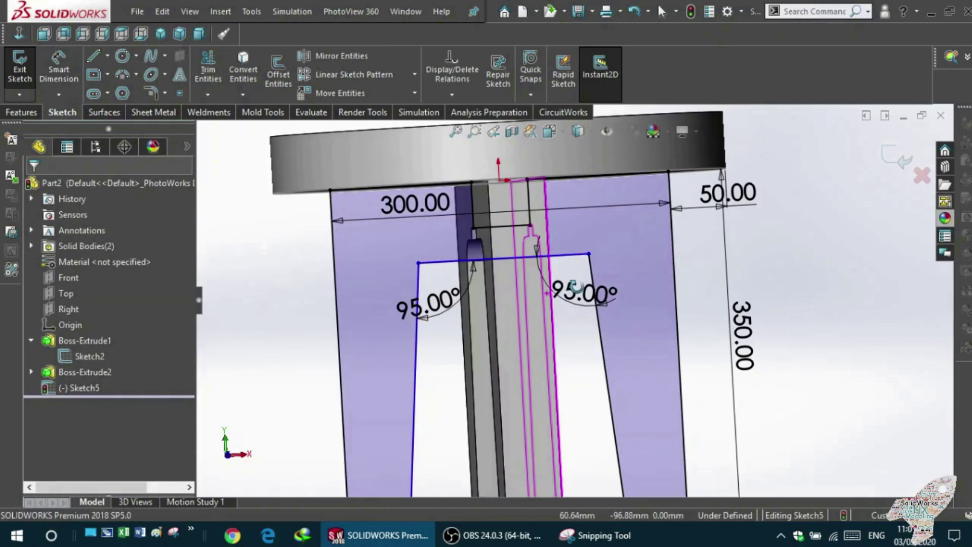
pyautogui.press('d')
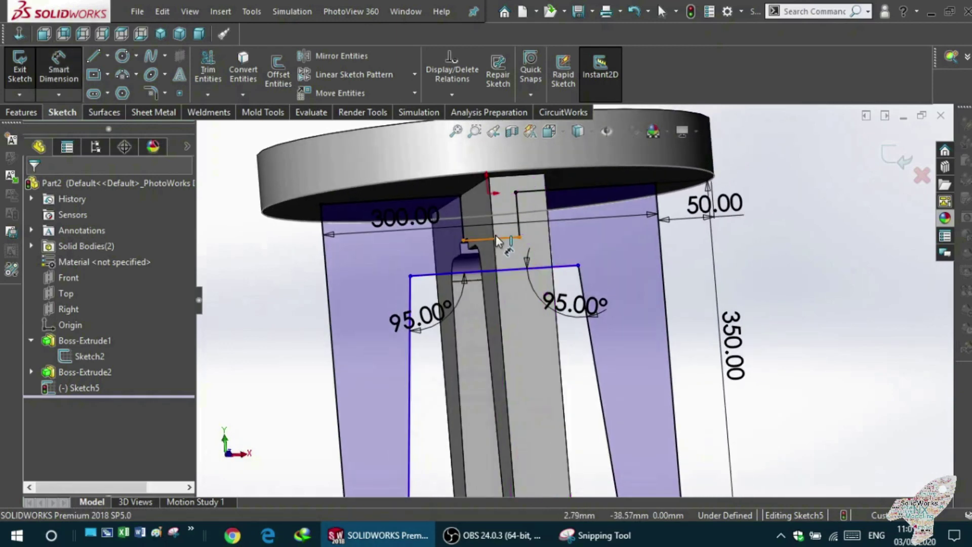
pyautogui.moveTo(497, 240); pyautogui.dragTo(427, 242, button='middle')
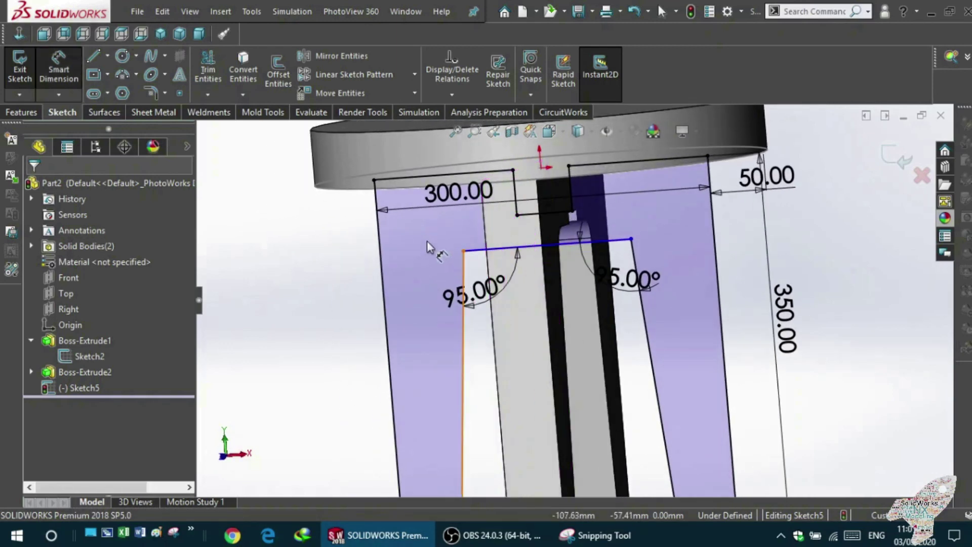
pyautogui.moveTo(758, 228)
pyautogui.mouseDown(button='middle')
pyautogui.moveTo(540, 271)
pyautogui.moveTo(512, 264)
pyautogui.moveTo(534, 282)
pyautogui.moveTo(513, 273)
pyautogui.moveTo(468, 290)
pyautogui.moveTo(500, 293)
pyautogui.moveTo(471, 274)
pyautogui.moveTo(529, 284)
pyautogui.mouseUp(button='middle')
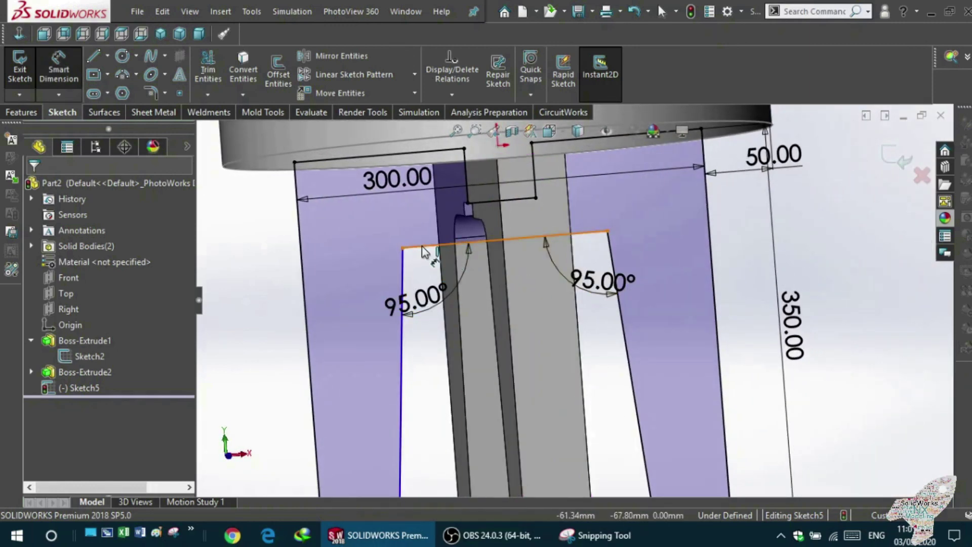
pyautogui.scroll(2, 419, 259)
# Step: Delete both 95.00° angle dimensions from the leg-frame's inner opening
pyautogui.click(453, 377)
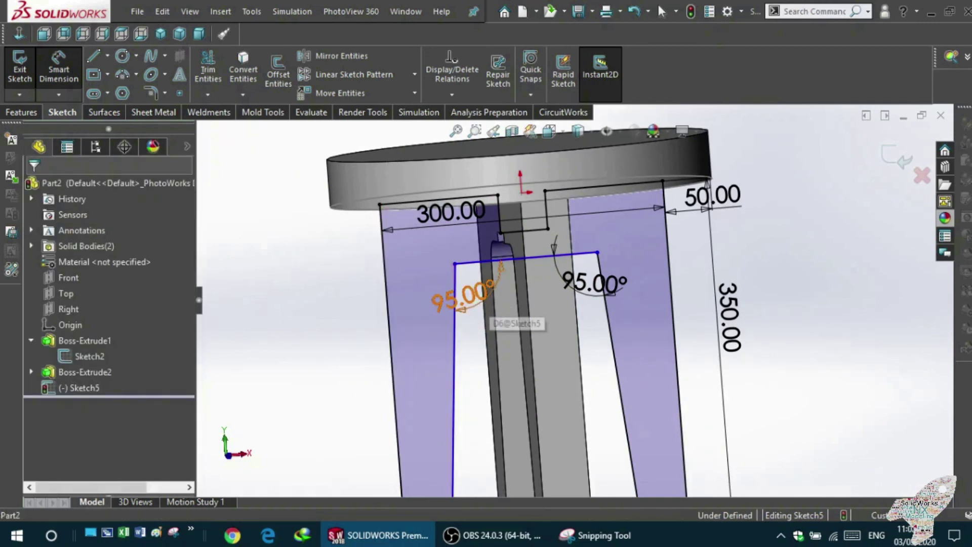
pyautogui.moveTo(494, 291); pyautogui.dragTo(413, 369)
pyautogui.click(344, 371)
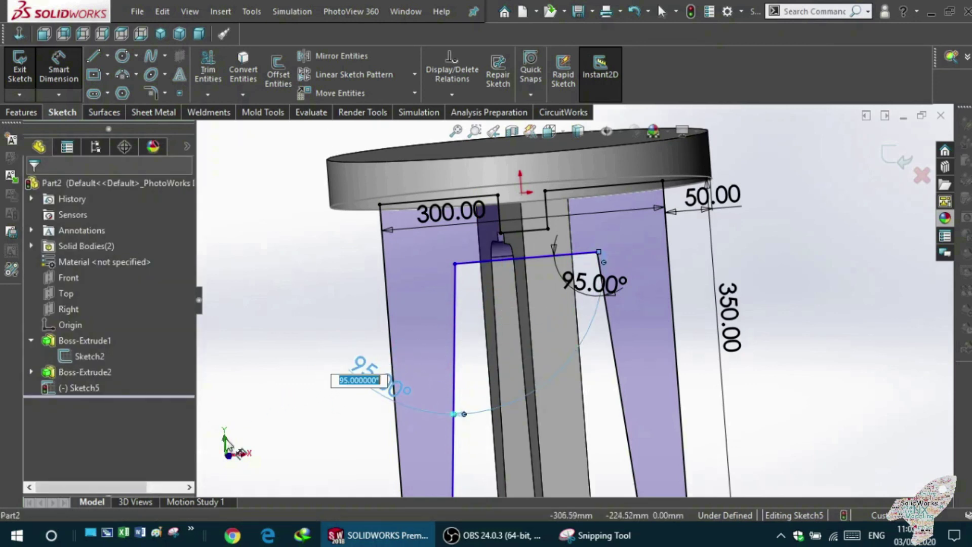
pyautogui.press('Return')
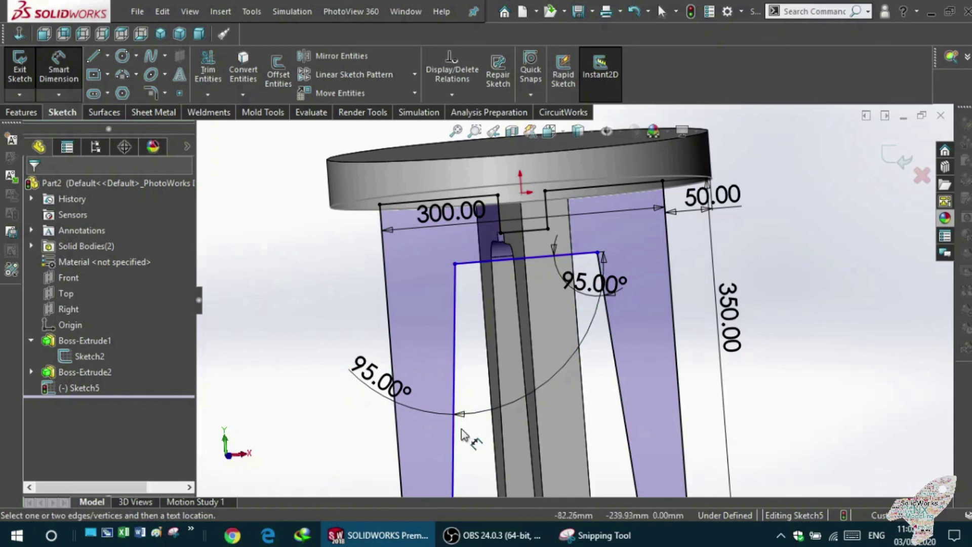
pyautogui.click(458, 414)
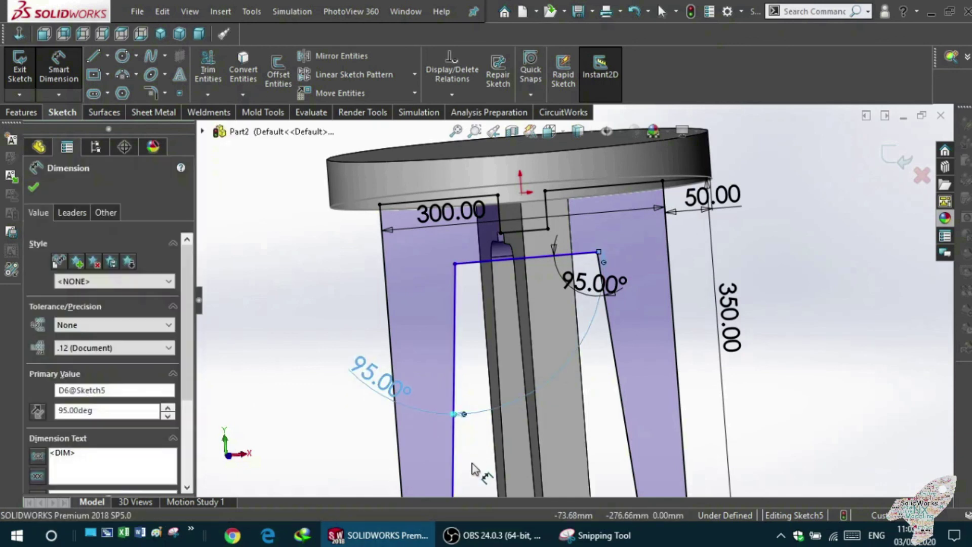
pyautogui.press('Delete')
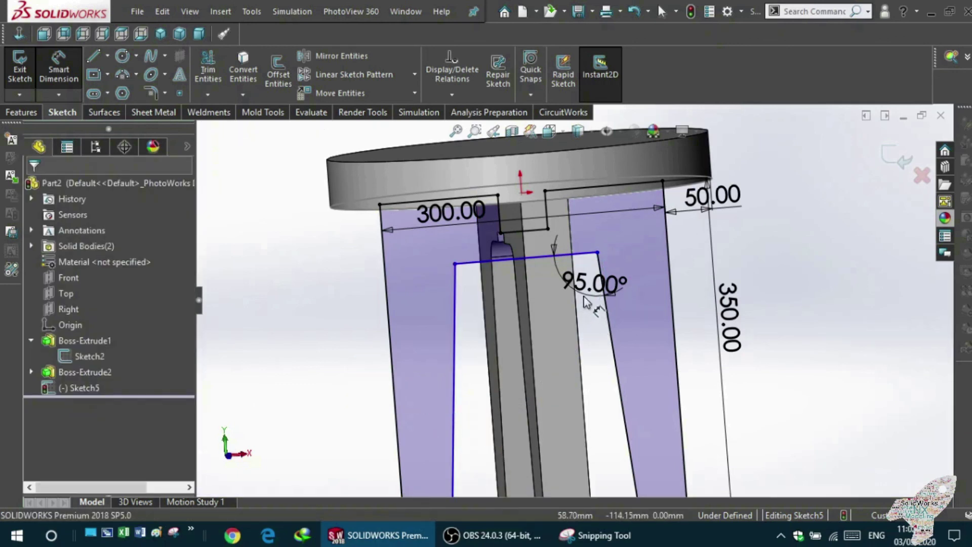
pyautogui.click(555, 243)
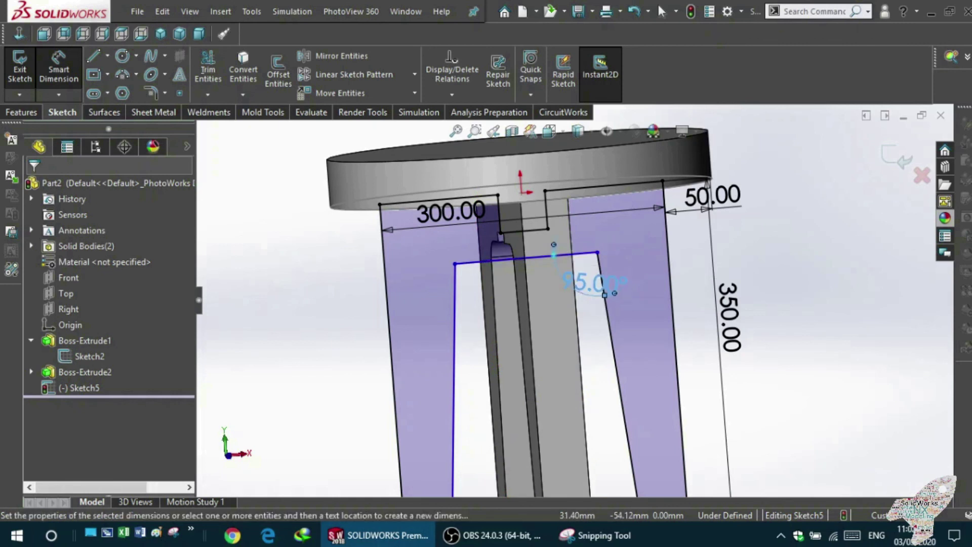
pyautogui.press('Delete')
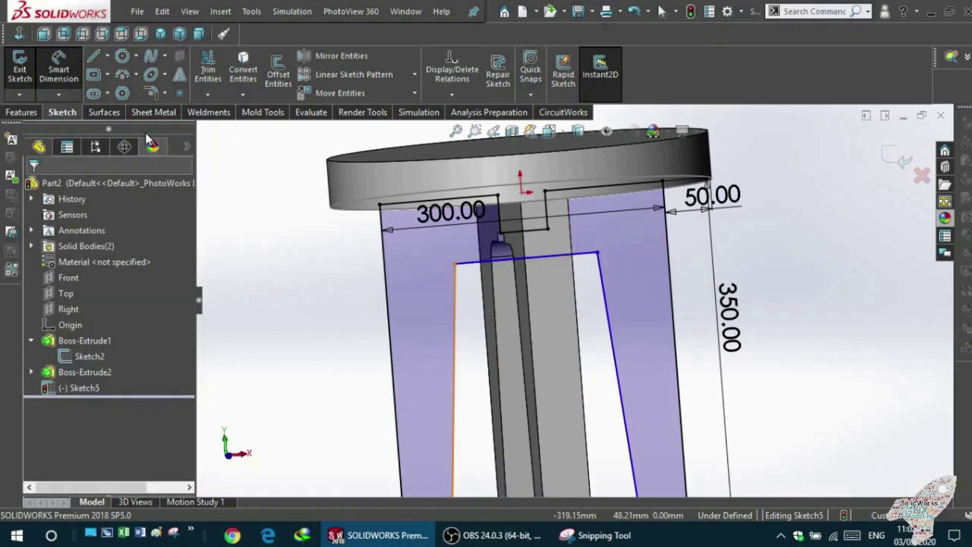
pyautogui.click(497, 260)
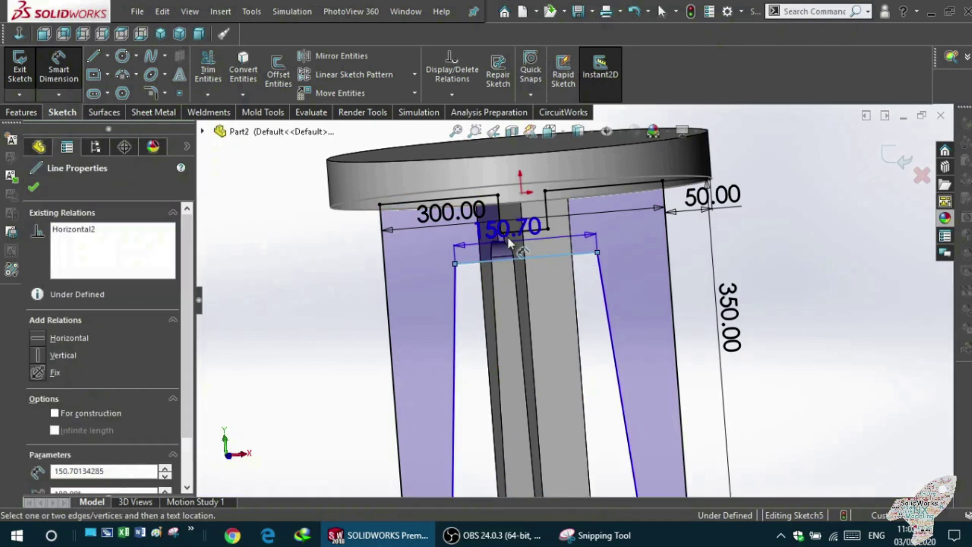
# Step: Set the opening's top edge 10 mm below the upper line
pyautogui.click(511, 231)
pyautogui.click(335, 273)
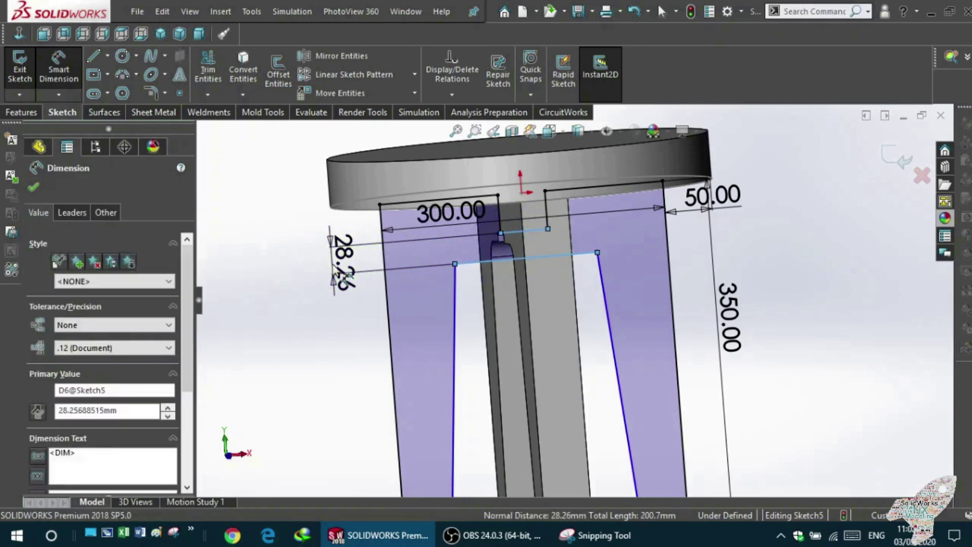
pyautogui.write('10')
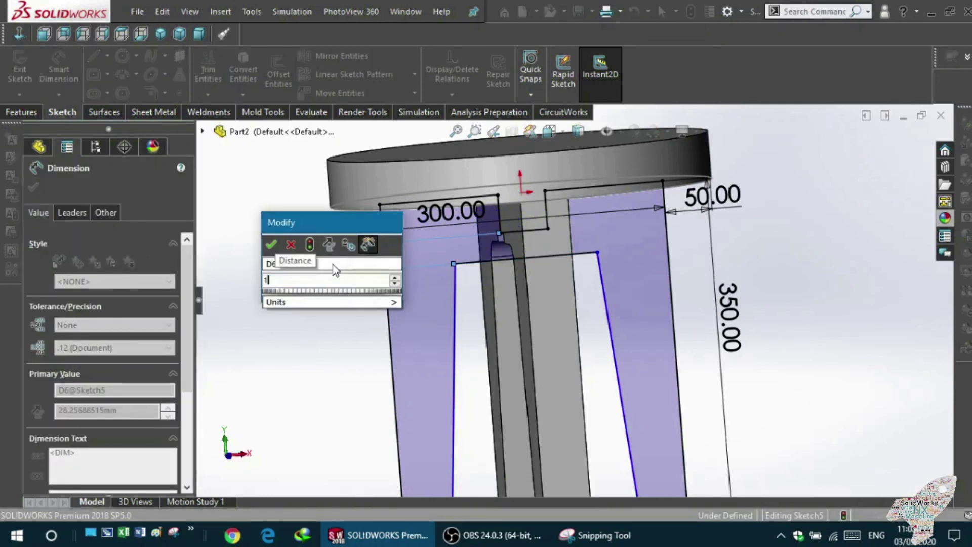
pyautogui.press('Return')
pyautogui.scroll(-2, 463, 320)
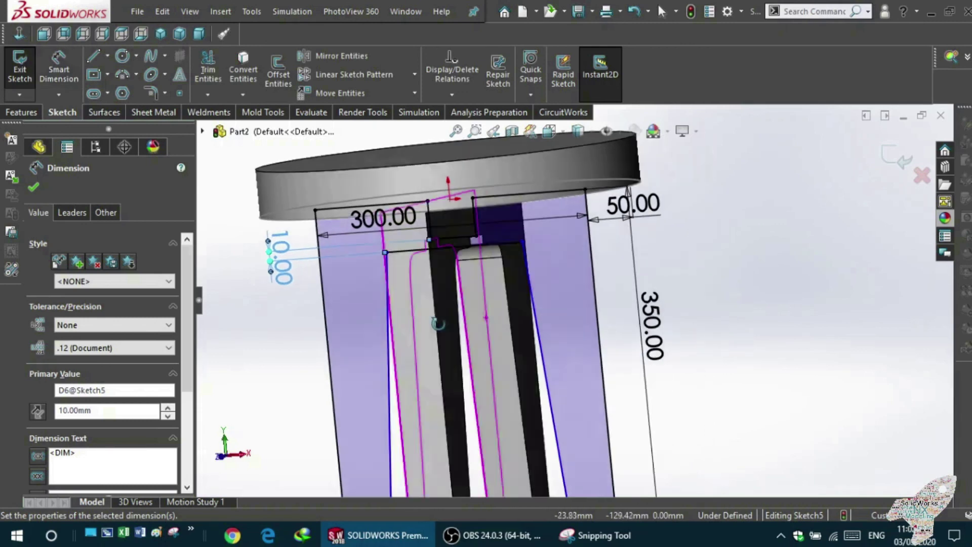
pyautogui.moveTo(434, 321); pyautogui.dragTo(471, 321, button='middle')
pyautogui.scroll(3, 445, 282)
pyautogui.scroll(-5, 445, 282)
pyautogui.moveTo(456, 279)
pyautogui.mouseDown(button='middle')
pyautogui.moveTo(479, 275)
pyautogui.moveTo(484, 260)
pyautogui.moveTo(475, 259)
pyautogui.mouseUp(button='middle')
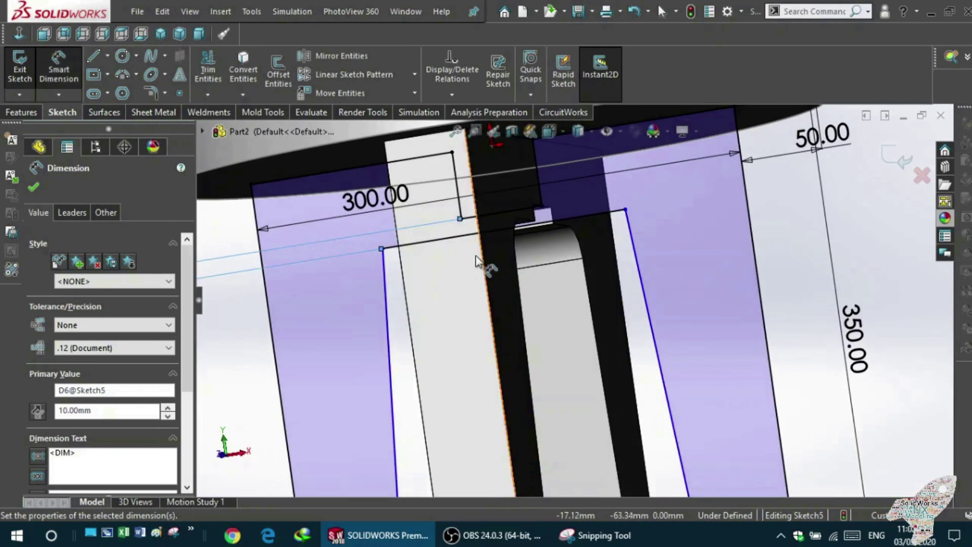
pyautogui.scroll(4, 456, 269)
pyautogui.moveTo(434, 284)
pyautogui.mouseDown(button='middle')
pyautogui.moveTo(458, 309)
pyautogui.moveTo(395, 263)
pyautogui.mouseUp(button='middle')
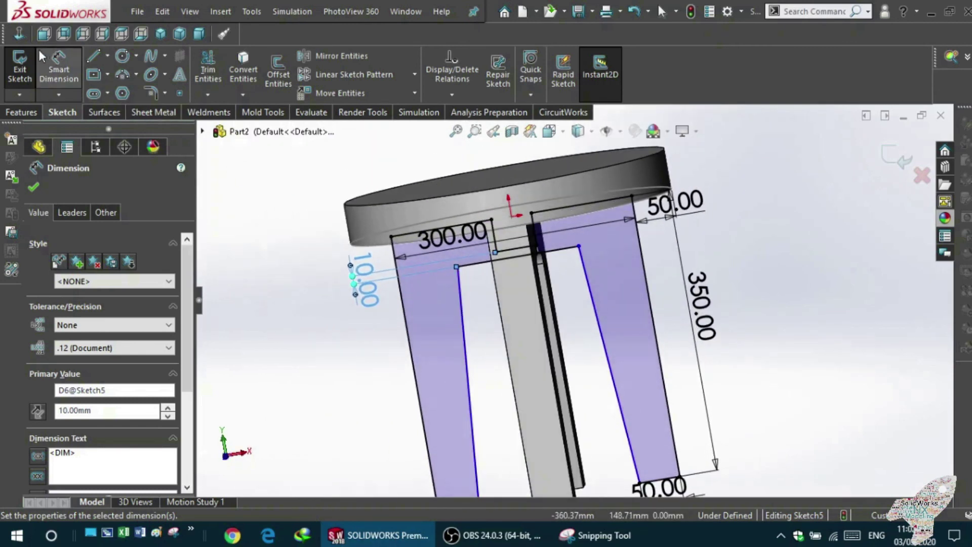
pyautogui.click(19, 35)
pyautogui.scroll(-1, 517, 248)
pyautogui.scroll(-2, 394, 213)
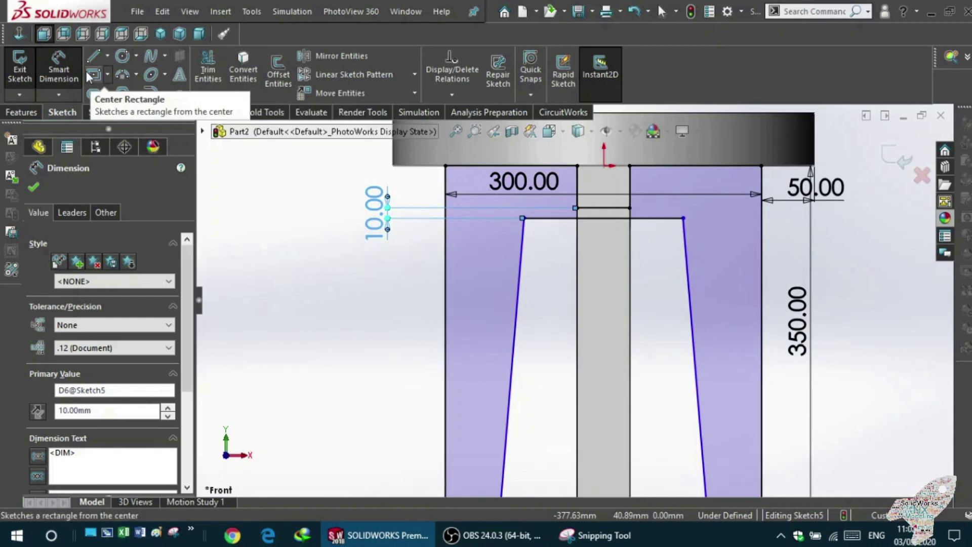
# Step: Dimension the left slanted line at 95° to the opening's top line
pyautogui.click(543, 218)
pyautogui.click(522, 252)
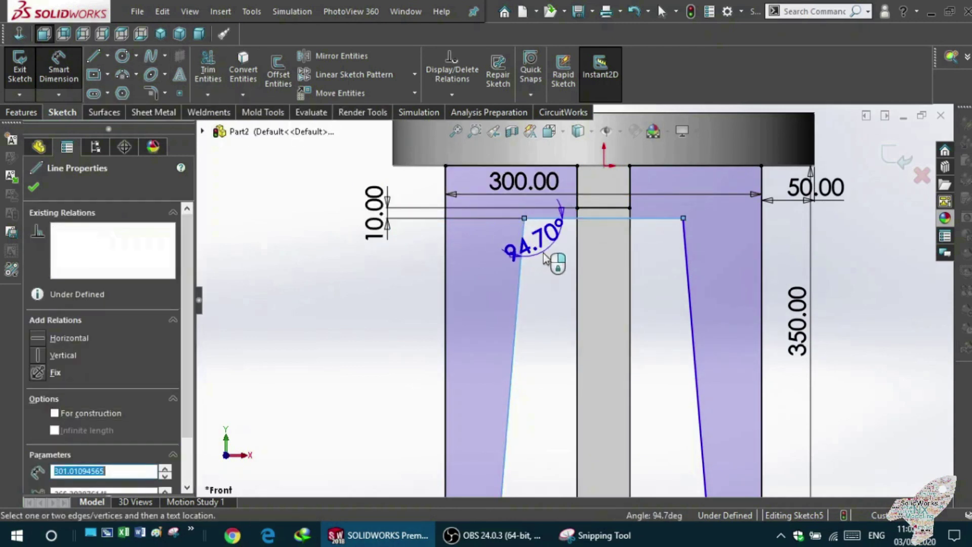
pyautogui.click(555, 260)
pyautogui.press('BackSpace')
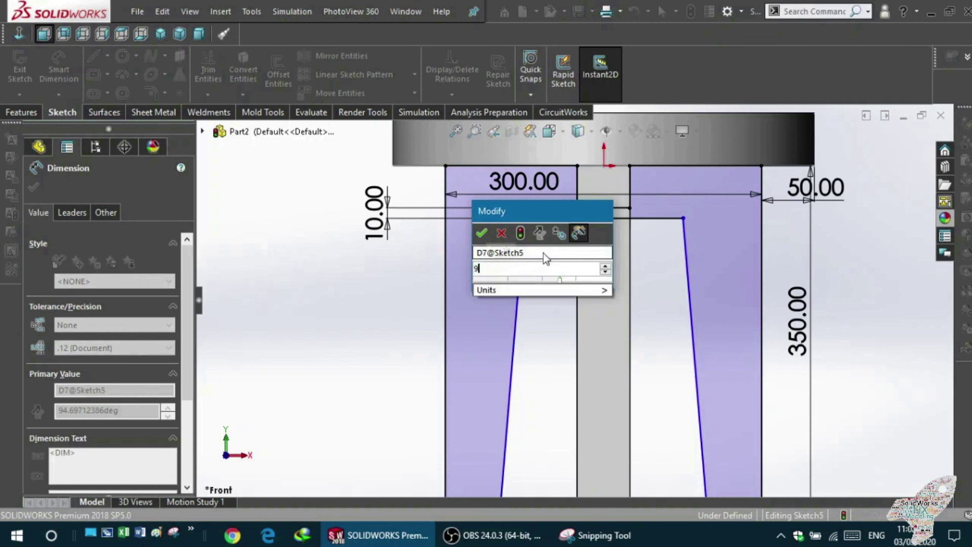
pyautogui.write('90')
pyautogui.press('Return')
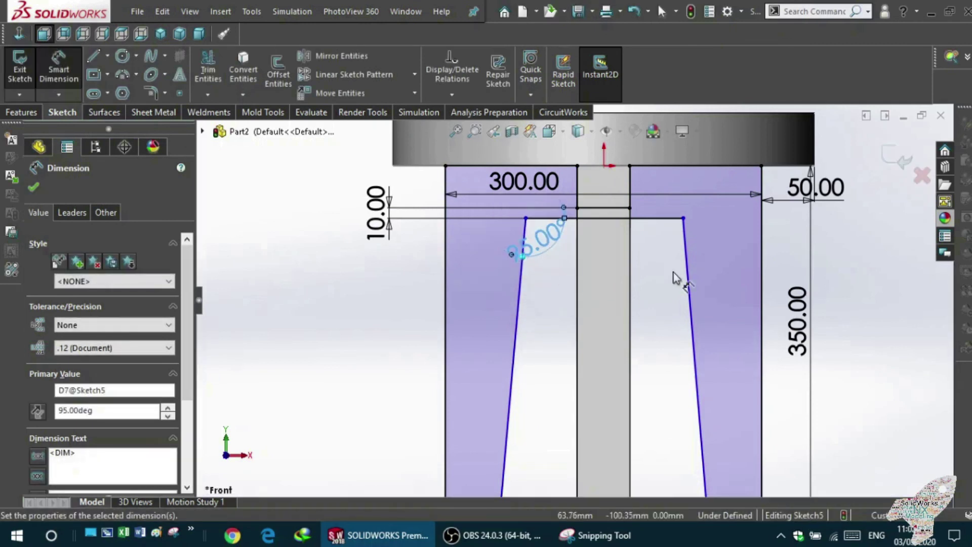
pyautogui.click(669, 219)
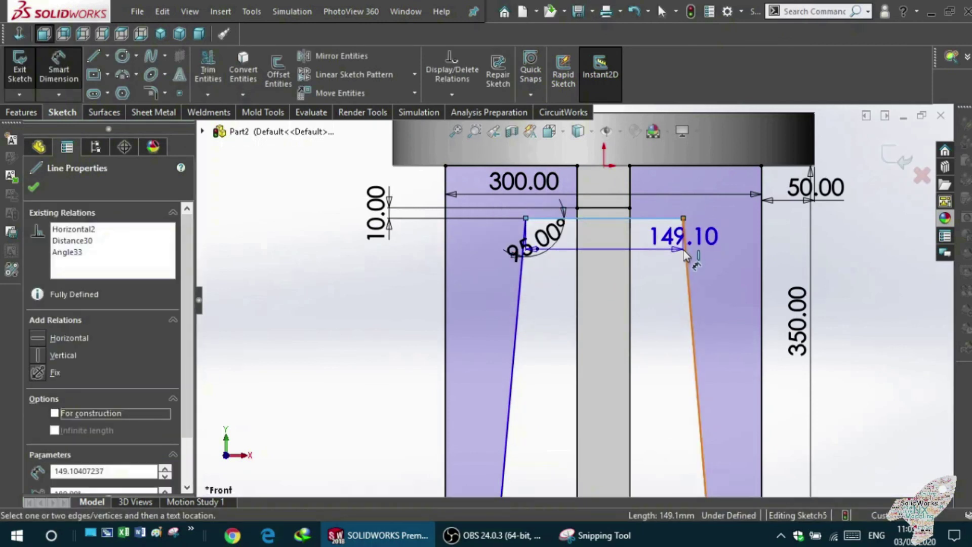
# Step: Dimension the right slanted leg line's inner angle to 95°
pyautogui.click(689, 256)
pyautogui.write('9')
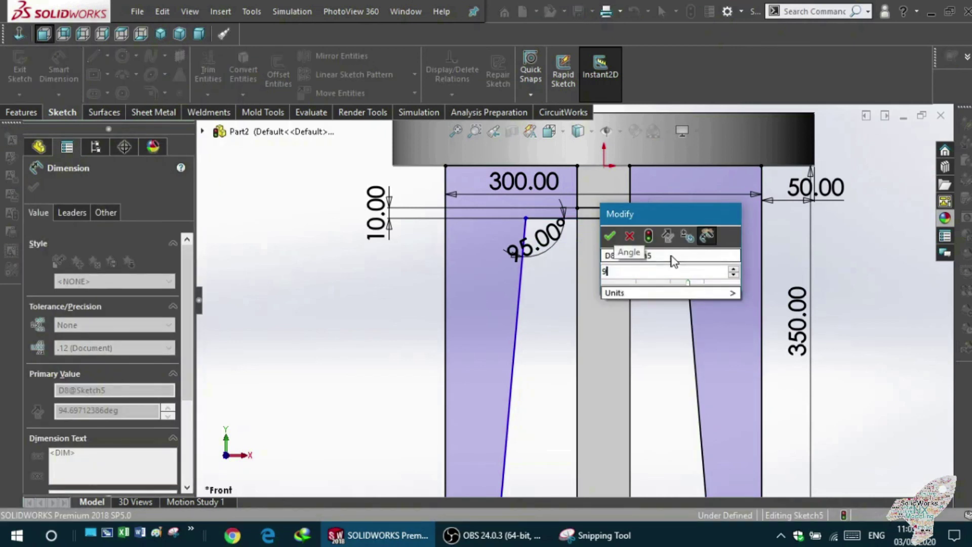
pyautogui.press('Return')
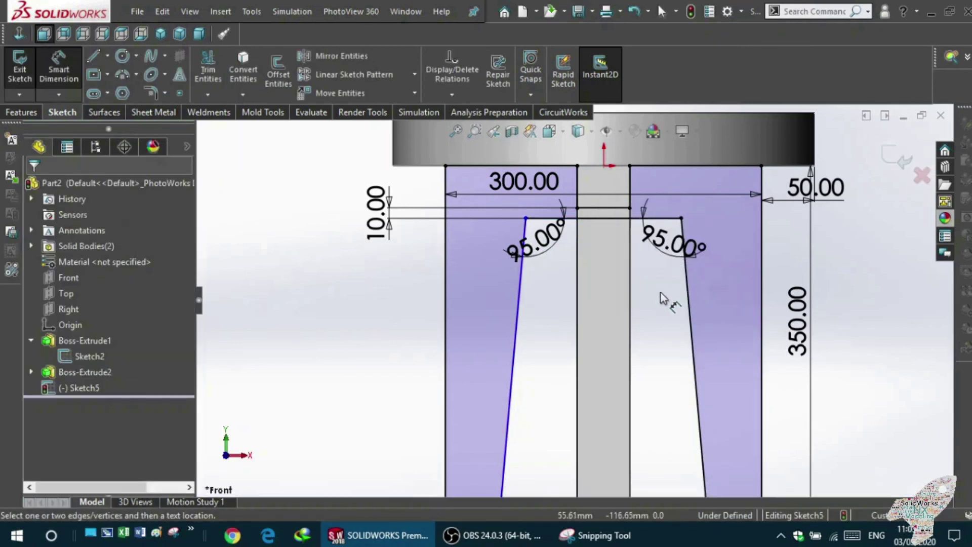
pyautogui.scroll(2, 653, 309)
pyautogui.scroll(-1, 612, 329)
pyautogui.scroll(1, 557, 364)
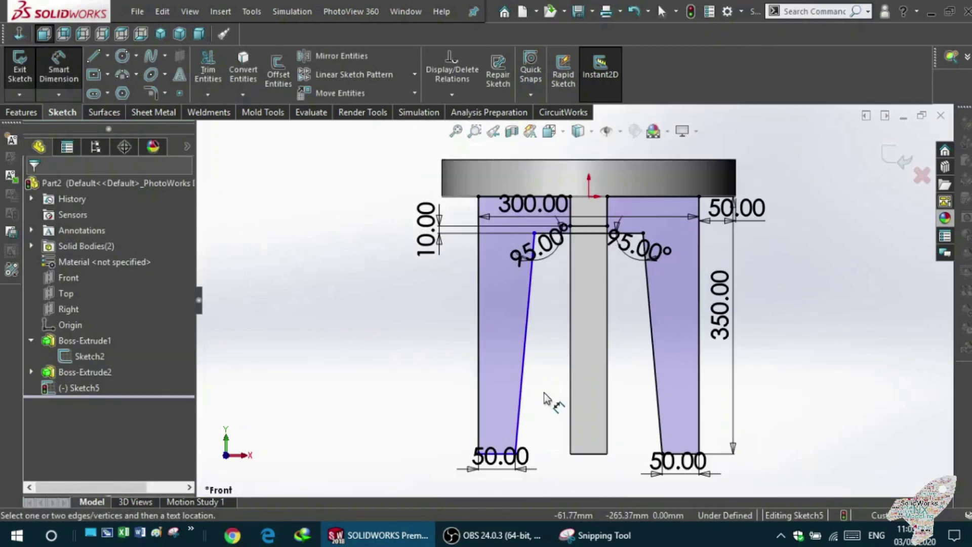
pyautogui.scroll(-1, 544, 400)
pyautogui.scroll(1, 541, 400)
pyautogui.scroll(-1, 521, 407)
# Step: Add an Equal relation to both slanted leg lines, fully defining Sketch5
pyautogui.click(526, 395)
pyautogui.click(531, 382)
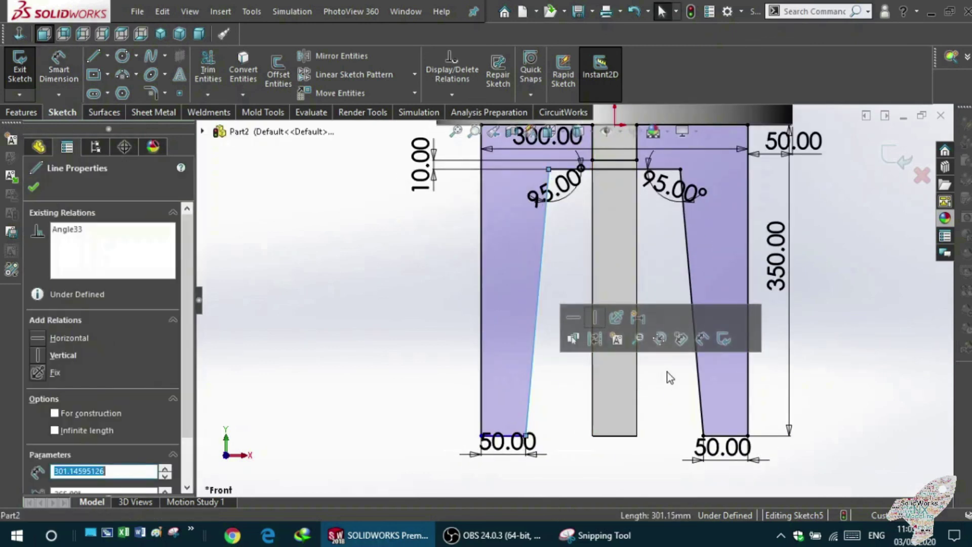
pyautogui.click(690, 361)
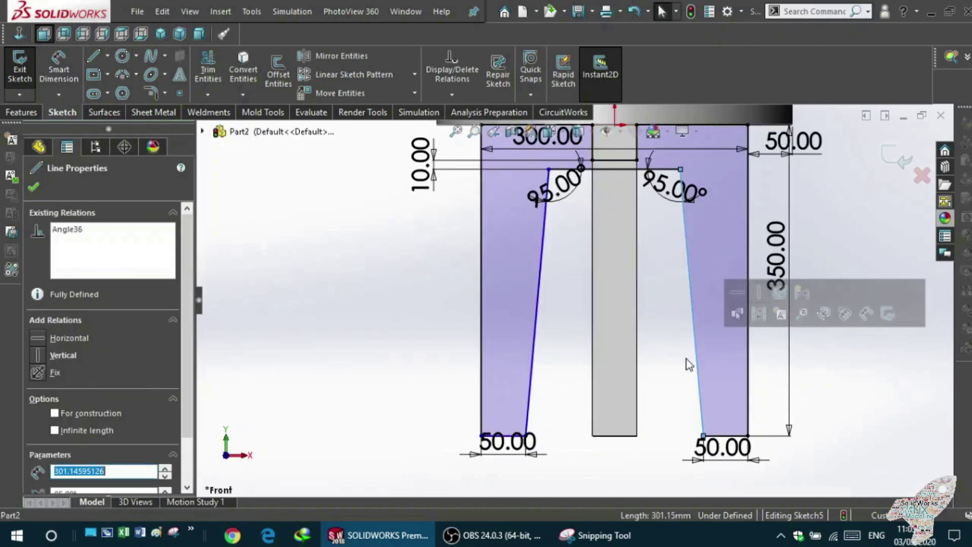
pyautogui.keyDown('ctrl'); pyautogui.click(532, 352); pyautogui.keyUp('ctrl')
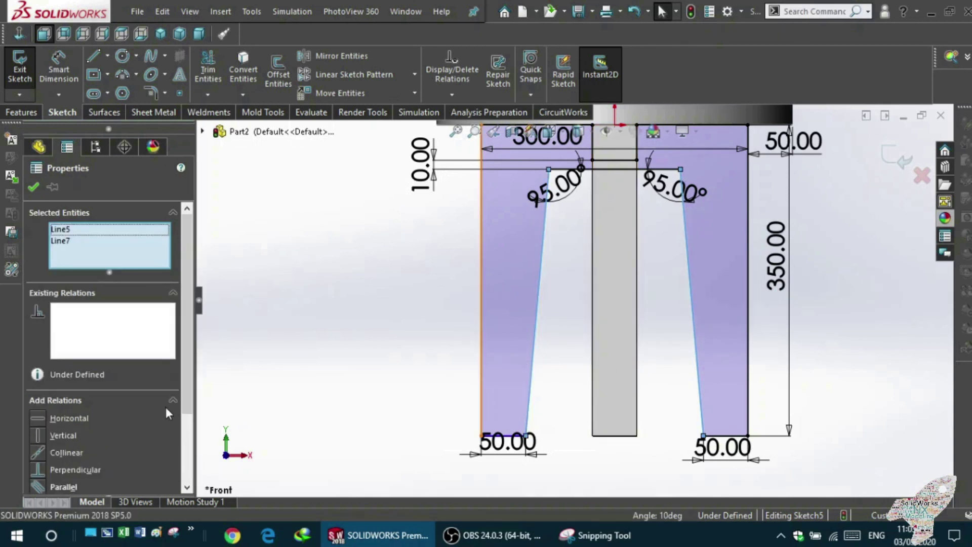
pyautogui.scroll(-1, 187, 391)
pyautogui.click(45, 467)
pyautogui.click(270, 393)
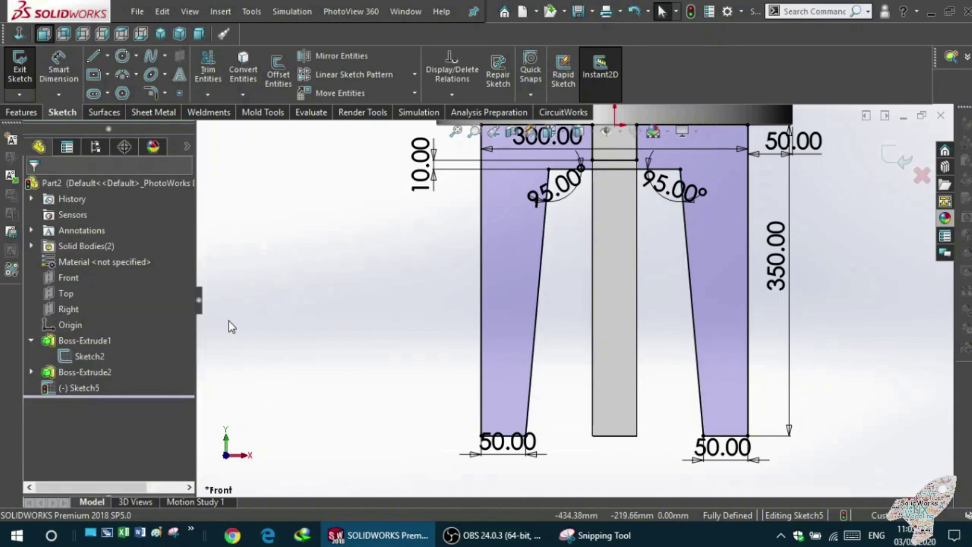
pyautogui.scroll(1, 314, 282)
pyautogui.scroll(-2, 379, 280)
pyautogui.scroll(2, 507, 277)
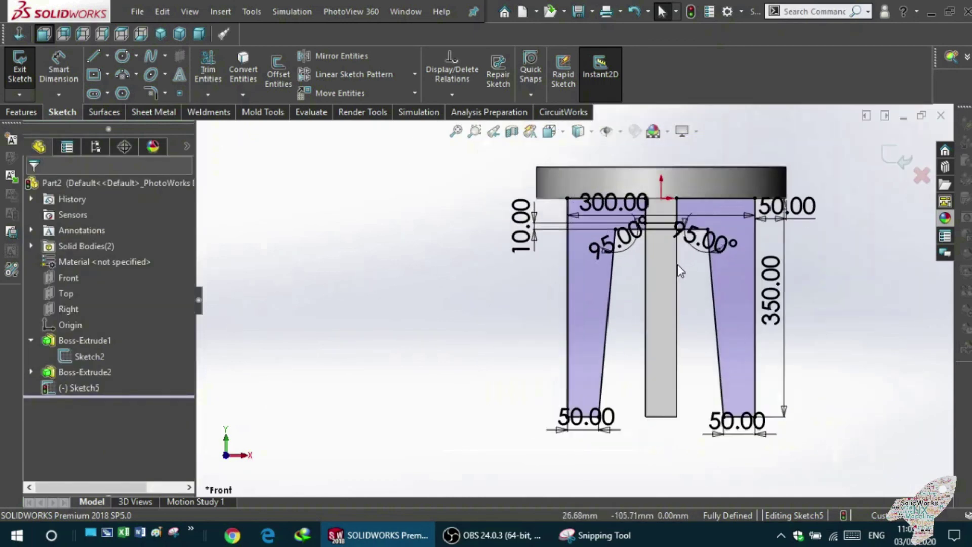
pyautogui.scroll(-2, 653, 276)
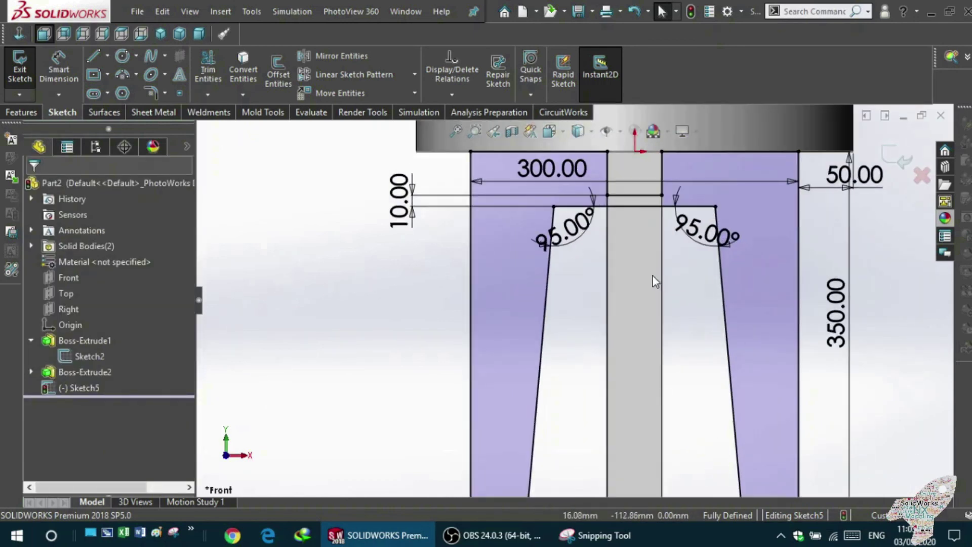
pyautogui.click(19, 111)
# Step: Extrude the leg-frame sketch 50 mm with a Mid Plane end condition
pyautogui.click(24, 70)
pyautogui.moveTo(308, 286)
pyautogui.mouseDown(button='middle')
pyautogui.moveTo(303, 268)
pyautogui.moveTo(282, 275)
pyautogui.moveTo(385, 240)
pyautogui.mouseUp(button='middle')
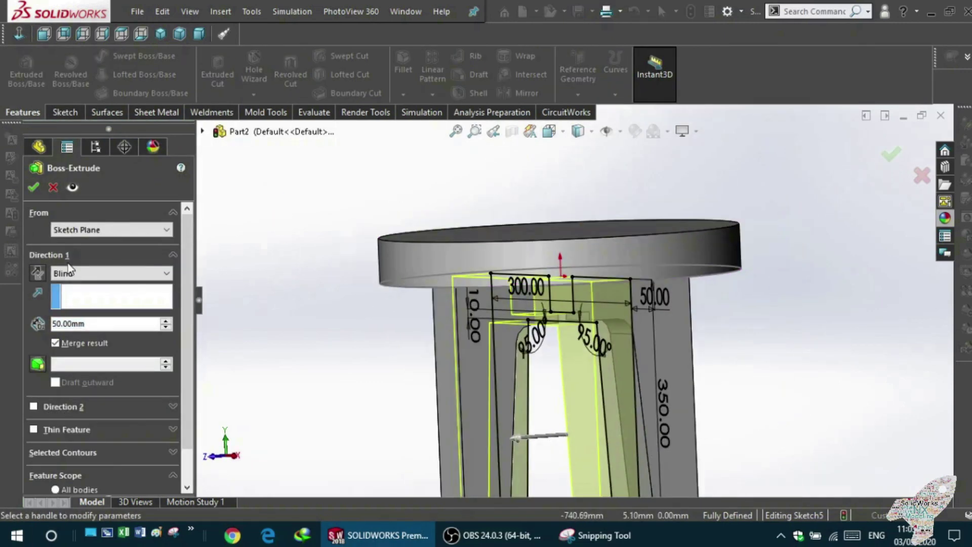
pyautogui.click(69, 272)
pyautogui.click(53, 357)
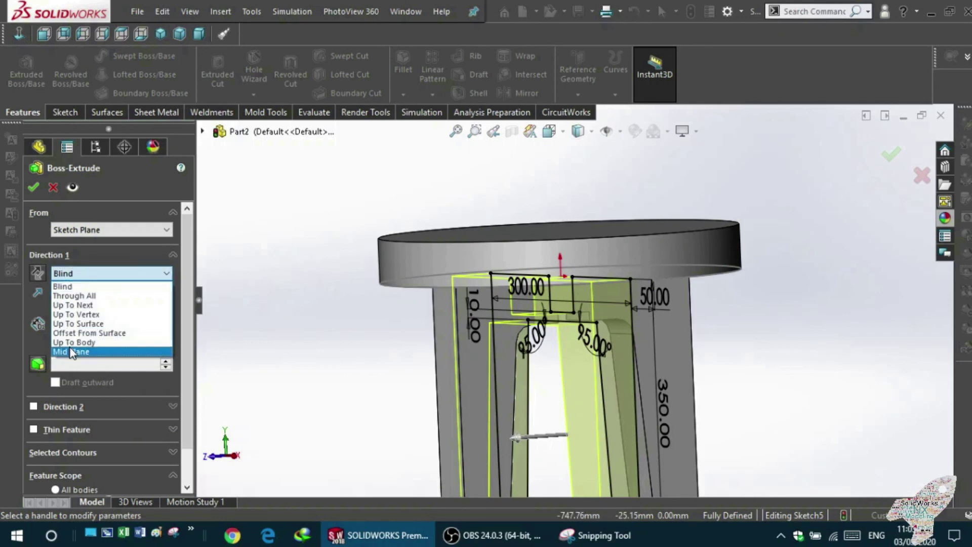
pyautogui.click(71, 354)
pyautogui.moveTo(327, 299)
pyautogui.mouseDown(button='middle')
pyautogui.moveTo(347, 319)
pyautogui.moveTo(365, 309)
pyautogui.mouseUp(button='middle')
pyautogui.click(33, 184)
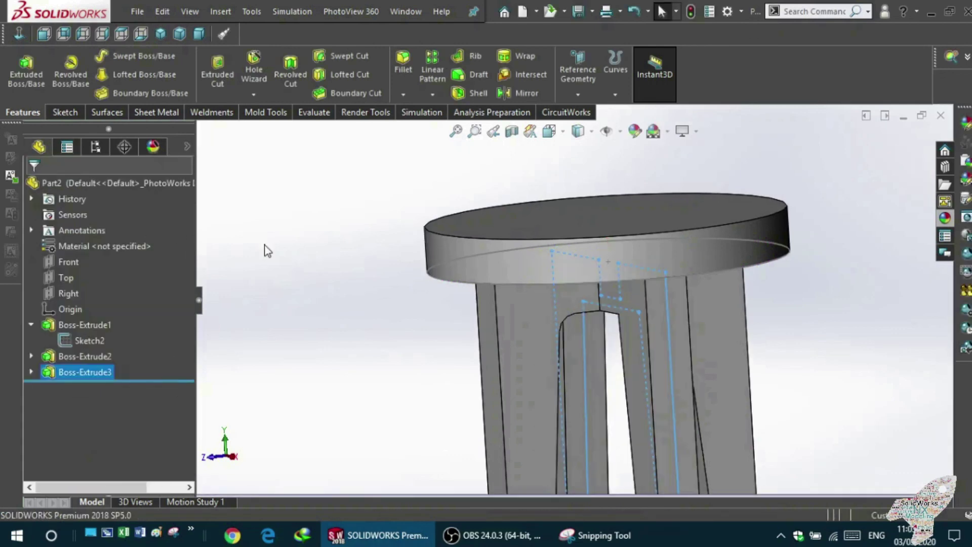
# Step: Edit Boss-Extrude3 to clear Merge result, keeping the leg frame a separate body
pyautogui.moveTo(266, 248)
pyautogui.mouseDown(button='middle')
pyautogui.moveTo(379, 234)
pyautogui.moveTo(393, 304)
pyautogui.mouseUp(button='middle')
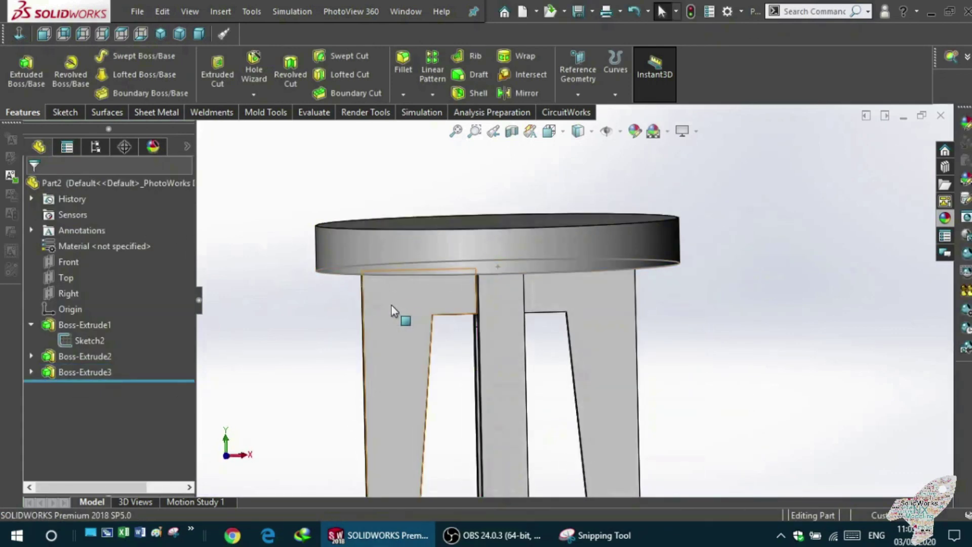
pyautogui.click(393, 305)
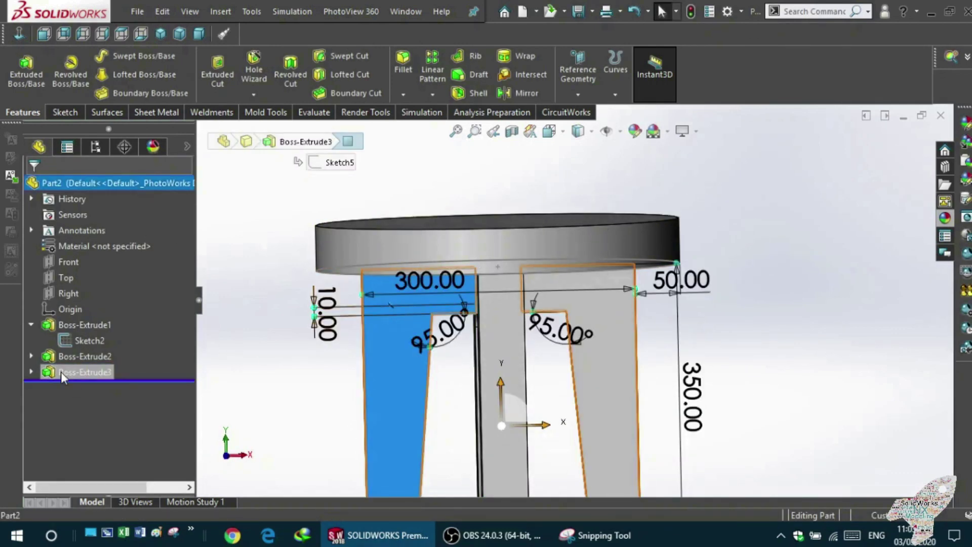
pyautogui.click(45, 372)
pyautogui.click(56, 323)
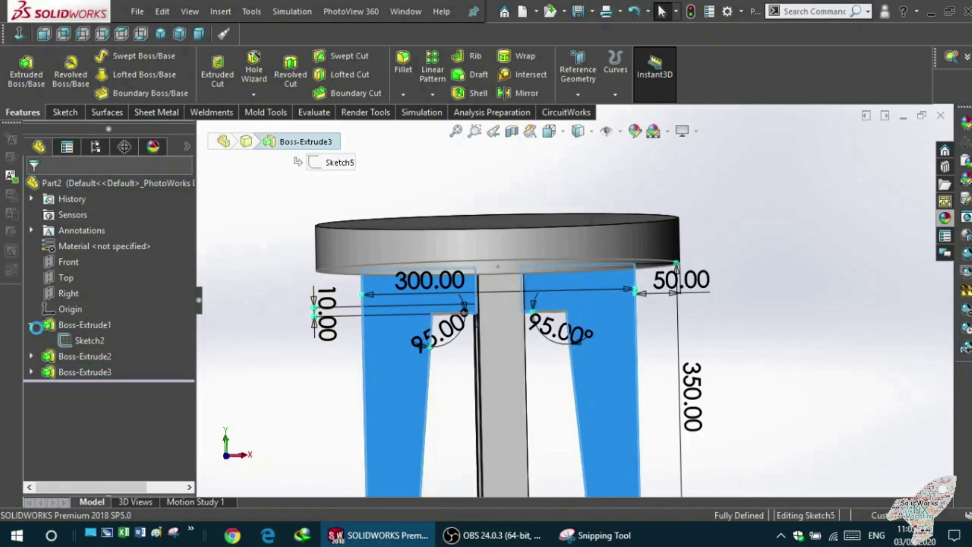
pyautogui.click(55, 345)
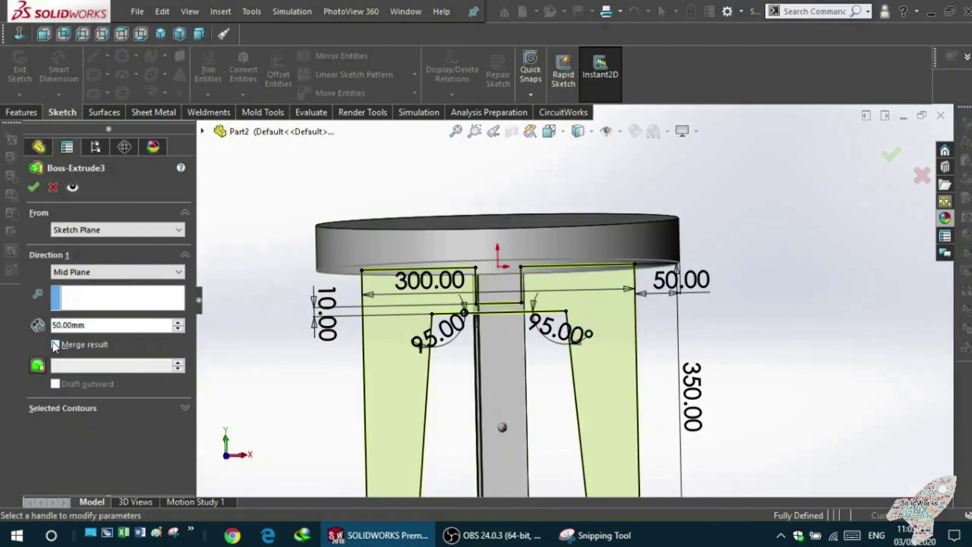
pyautogui.click(30, 187)
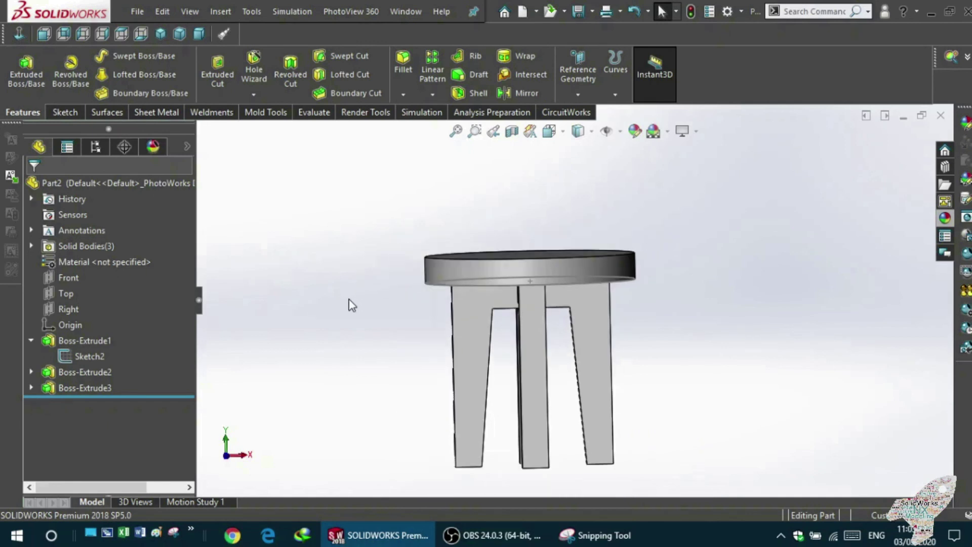
pyautogui.moveTo(358, 332)
pyautogui.mouseDown(button='middle')
pyautogui.moveTo(391, 347)
pyautogui.moveTo(375, 390)
pyautogui.moveTo(373, 351)
pyautogui.moveTo(462, 310)
pyautogui.moveTo(436, 330)
pyautogui.moveTo(456, 323)
pyautogui.moveTo(447, 336)
pyautogui.moveTo(333, 150)
pyautogui.mouseUp(button='middle')
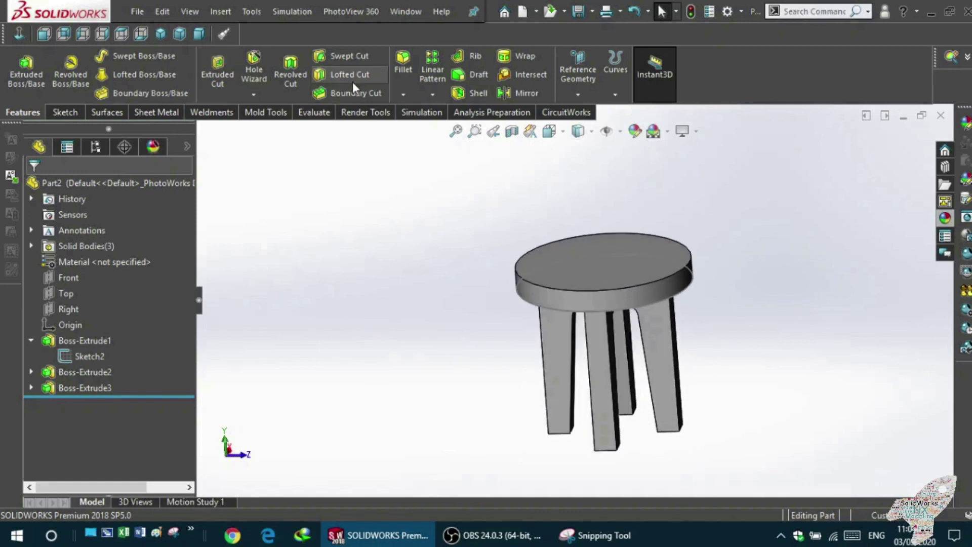
# Step: Fillet the seat's top and bottom circular rim edges with a 10 mm radius
pyautogui.click(394, 80)
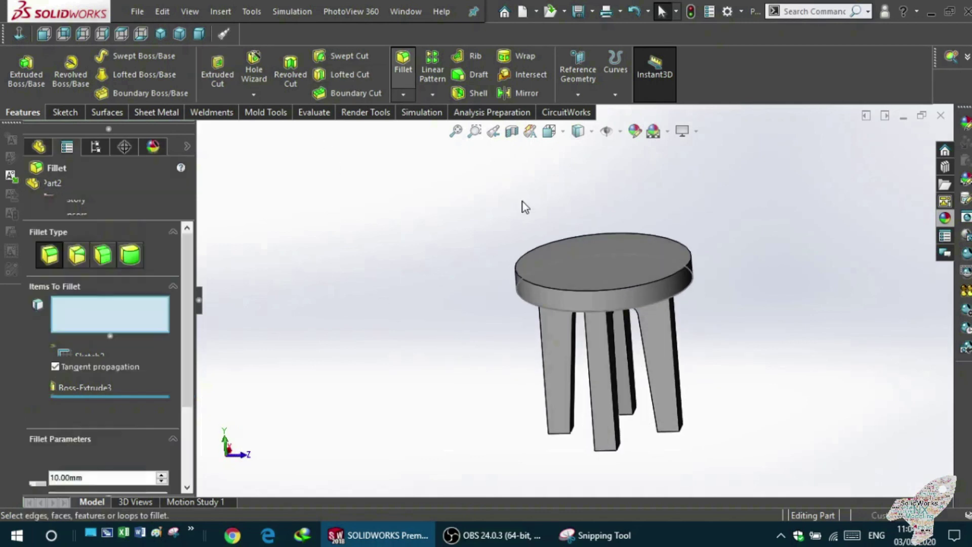
pyautogui.click(528, 285)
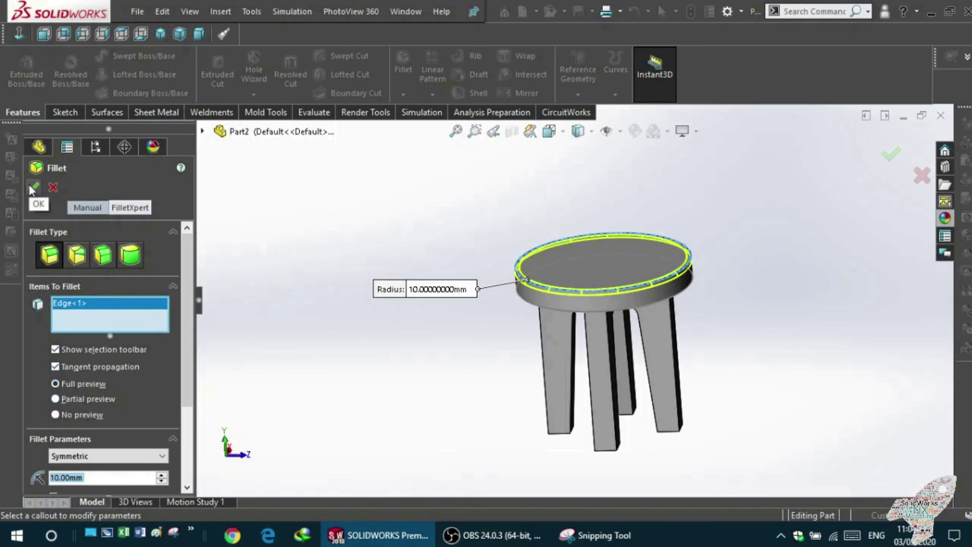
pyautogui.moveTo(319, 314)
pyautogui.mouseDown(button='middle')
pyautogui.moveTo(362, 206)
pyautogui.moveTo(353, 234)
pyautogui.mouseUp(button='middle')
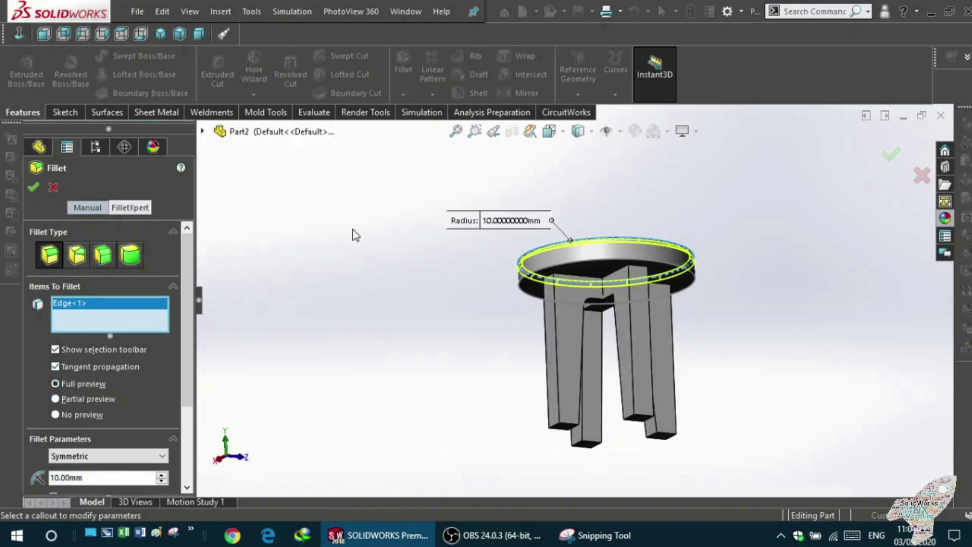
pyautogui.click(548, 271)
pyautogui.moveTo(431, 303); pyautogui.dragTo(418, 327, button='middle')
pyautogui.click(31, 188)
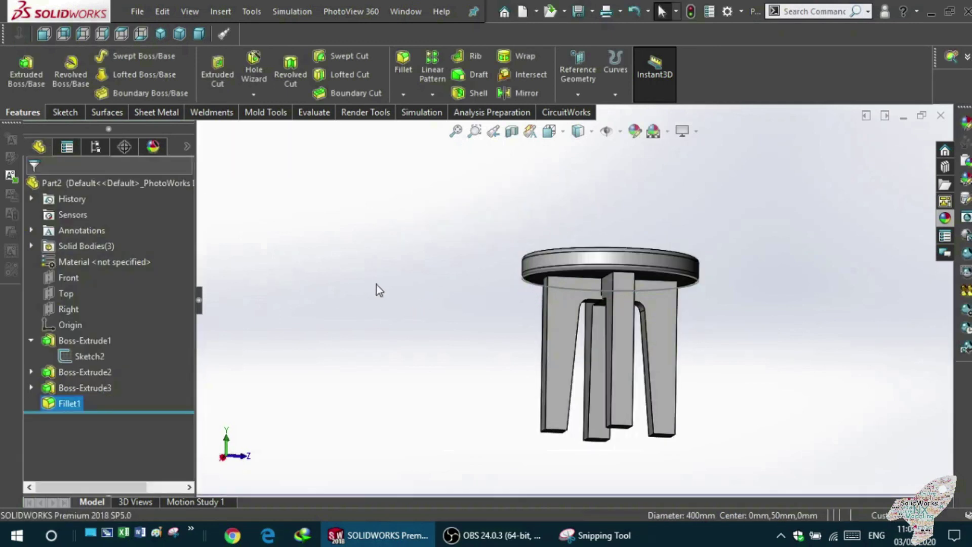
pyautogui.moveTo(375, 289)
pyautogui.mouseDown(button='middle')
pyautogui.moveTo(665, 267)
pyautogui.moveTo(522, 379)
pyautogui.moveTo(434, 420)
pyautogui.moveTo(527, 353)
pyautogui.mouseUp(button='middle')
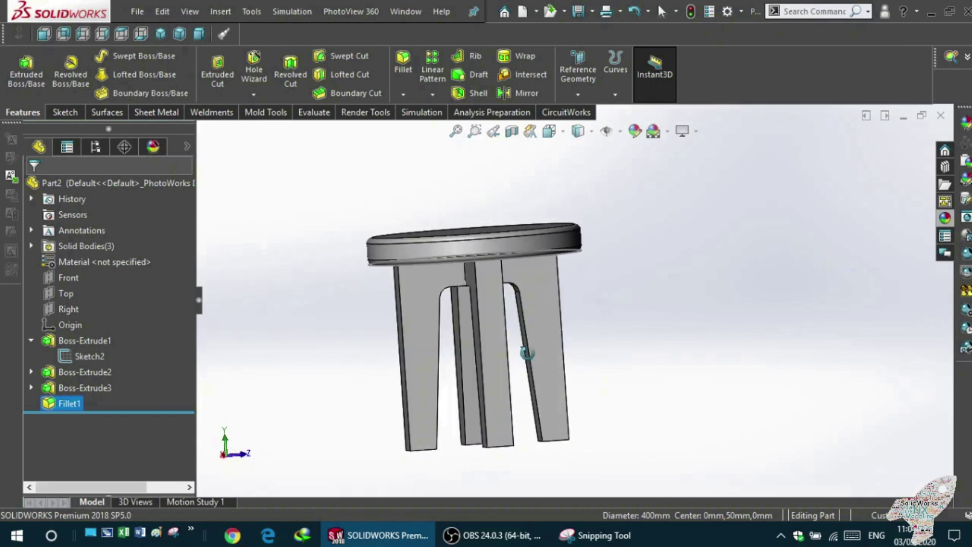
pyautogui.click(955, 218)
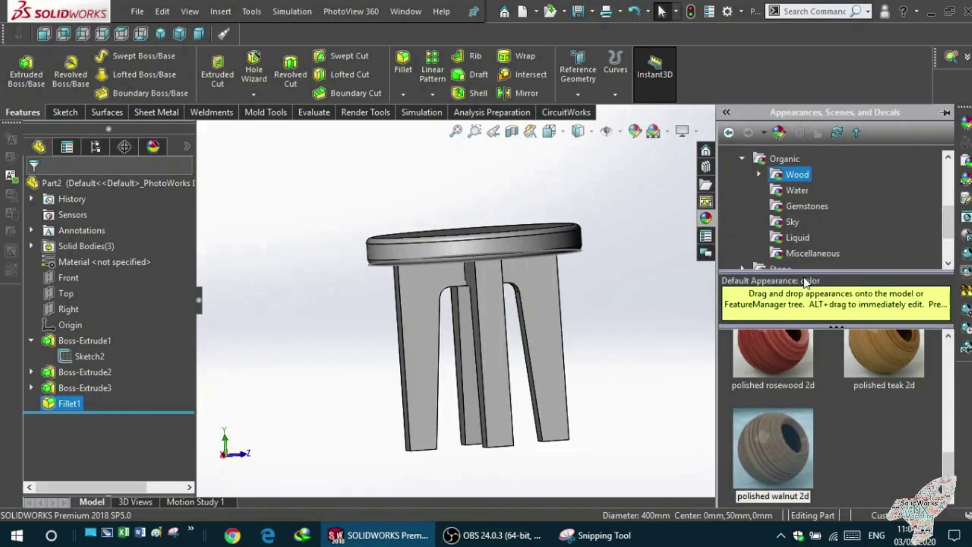
# Step: Apply the polished teak 2d appearance to all of Part2 and hide Sketch2
pyautogui.scroll(1, 815, 351)
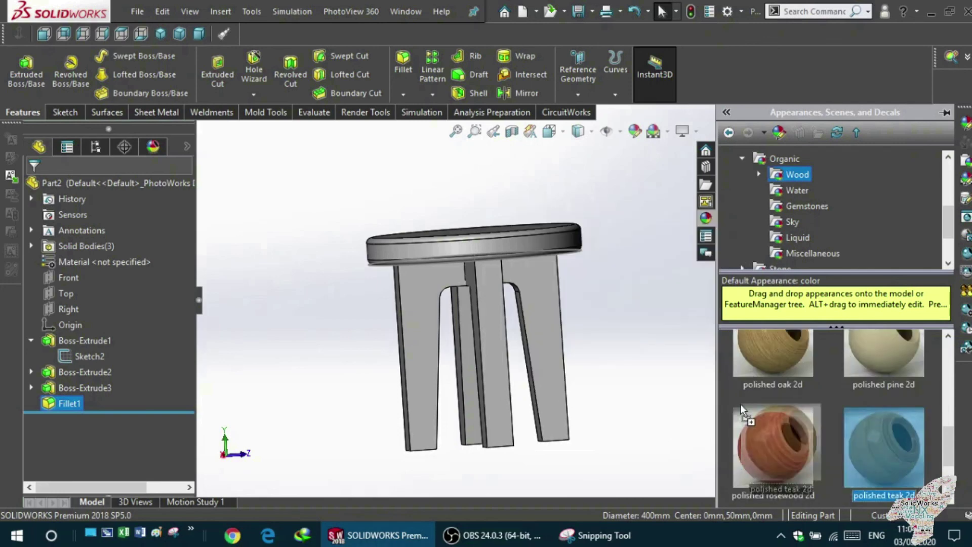
pyautogui.moveTo(795, 424); pyautogui.dragTo(420, 236)
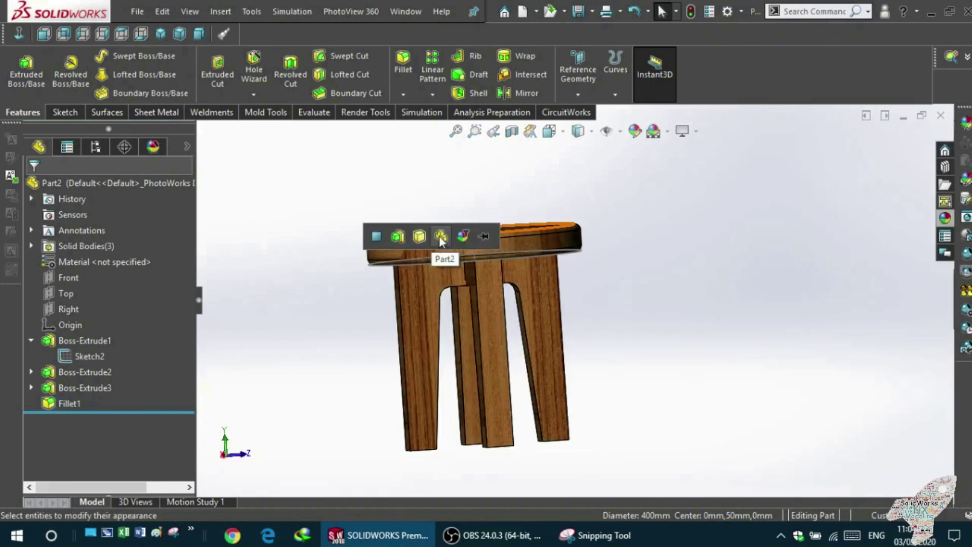
pyautogui.click(440, 237)
pyautogui.moveTo(345, 294)
pyautogui.mouseDown(button='middle')
pyautogui.moveTo(311, 393)
pyautogui.moveTo(269, 320)
pyautogui.mouseUp(button='middle')
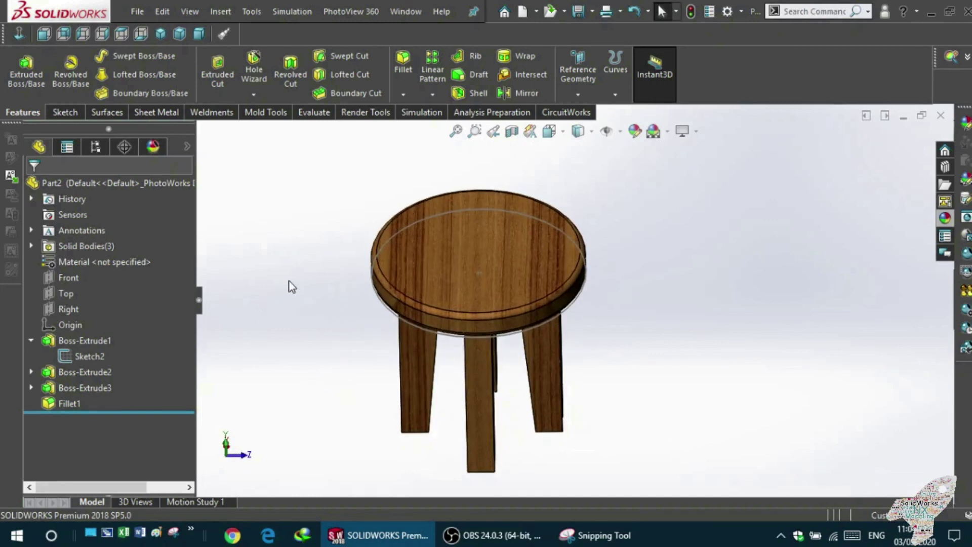
pyautogui.moveTo(292, 287); pyautogui.dragTo(304, 222, button='middle')
pyautogui.moveTo(600, 229); pyautogui.dragTo(304, 283, button='middle')
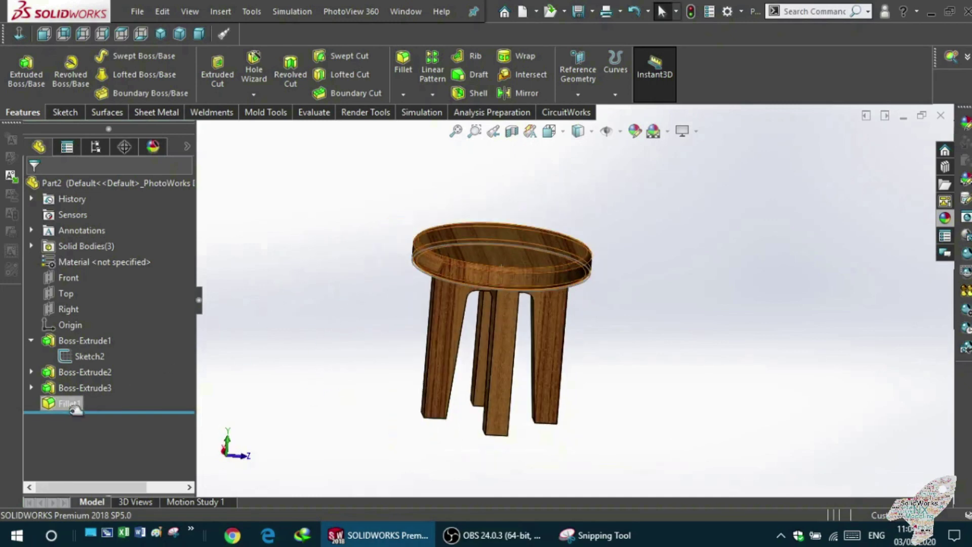
pyautogui.click(79, 355)
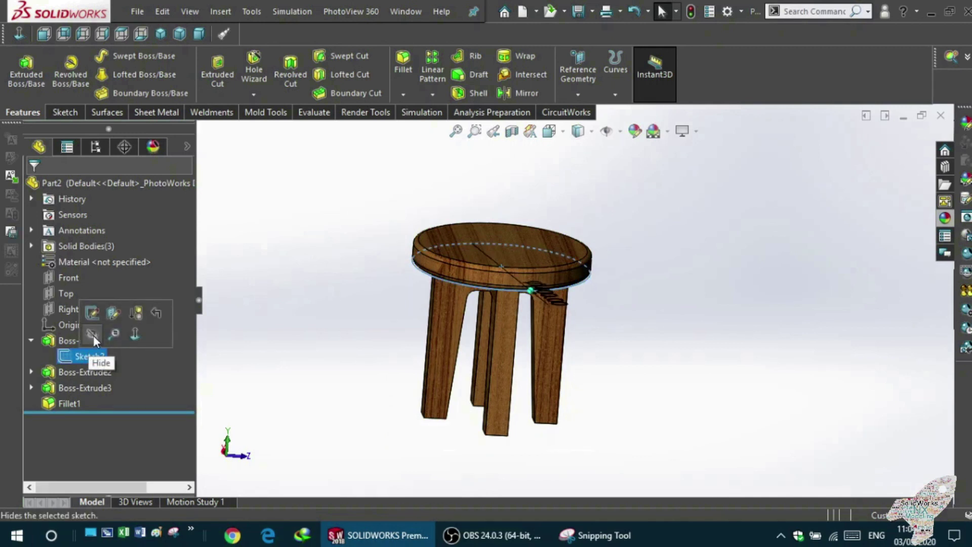
pyautogui.moveTo(347, 327)
pyautogui.mouseDown(button='middle')
pyautogui.moveTo(375, 229)
pyautogui.moveTo(462, 229)
pyautogui.moveTo(488, 276)
pyautogui.moveTo(466, 200)
pyautogui.moveTo(477, 181)
pyautogui.moveTo(509, 198)
pyautogui.moveTo(579, 206)
pyautogui.moveTo(503, 241)
pyautogui.moveTo(522, 224)
pyautogui.mouseUp(button='middle')
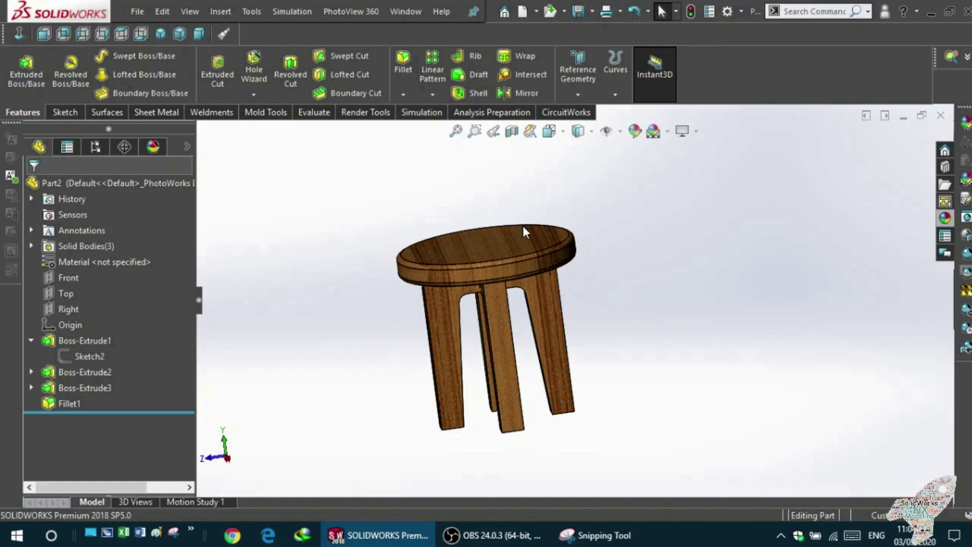
# Step: Restore the stool window, then shrink it and move it higher on screen
pyautogui.click(921, 118)
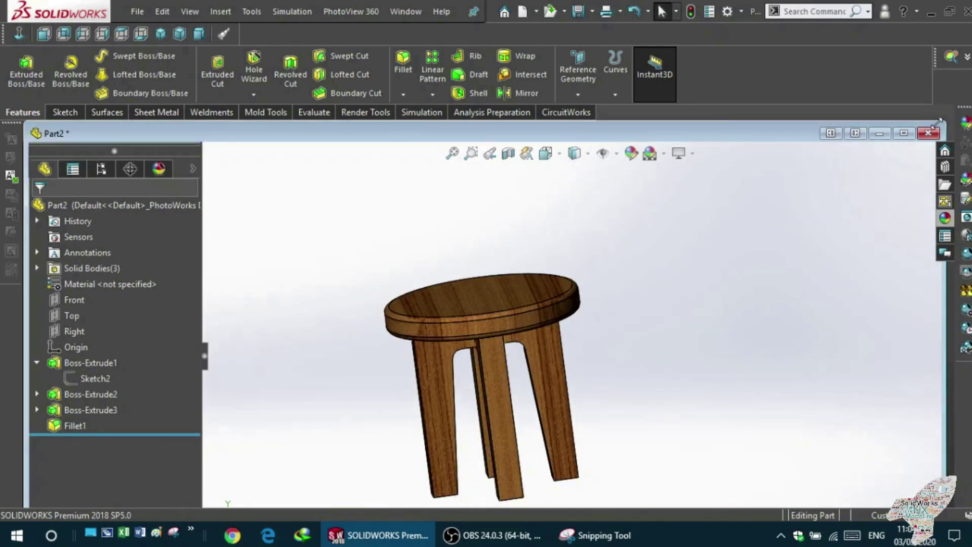
pyautogui.moveTo(938, 131); pyautogui.dragTo(595, 201)
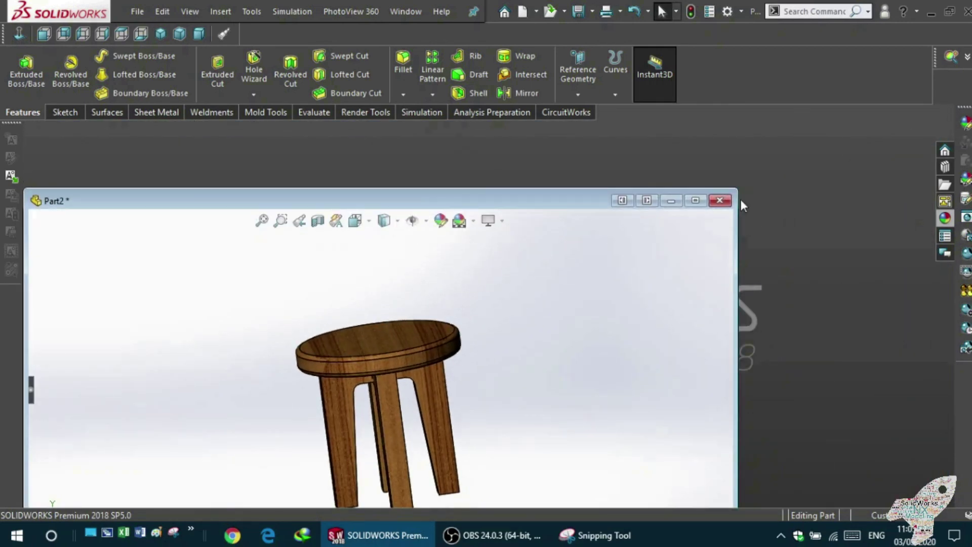
pyautogui.moveTo(422, 204); pyautogui.dragTo(421, 129)
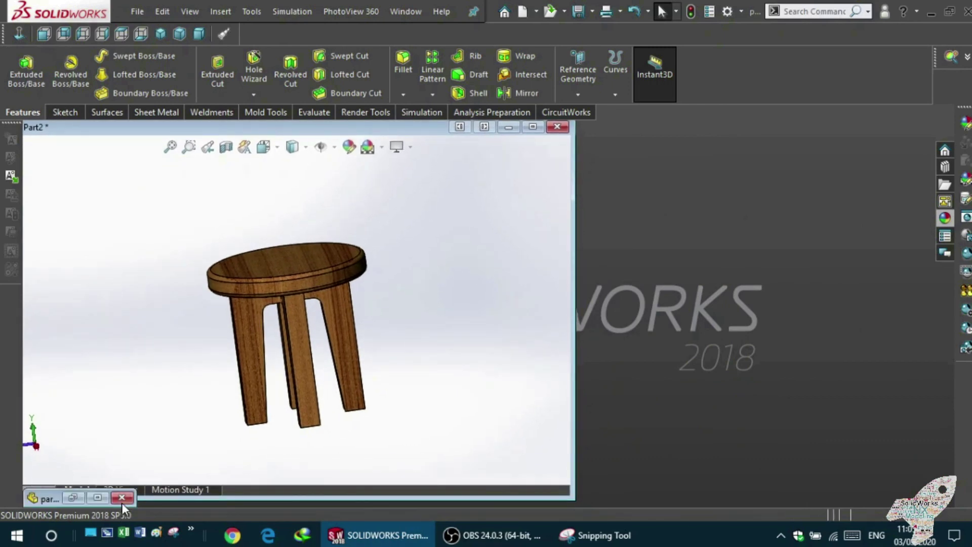
# Step: Open part26.SLDPRT by searching the folder for 'part26'
pyautogui.click(140, 11)
pyautogui.click(144, 51)
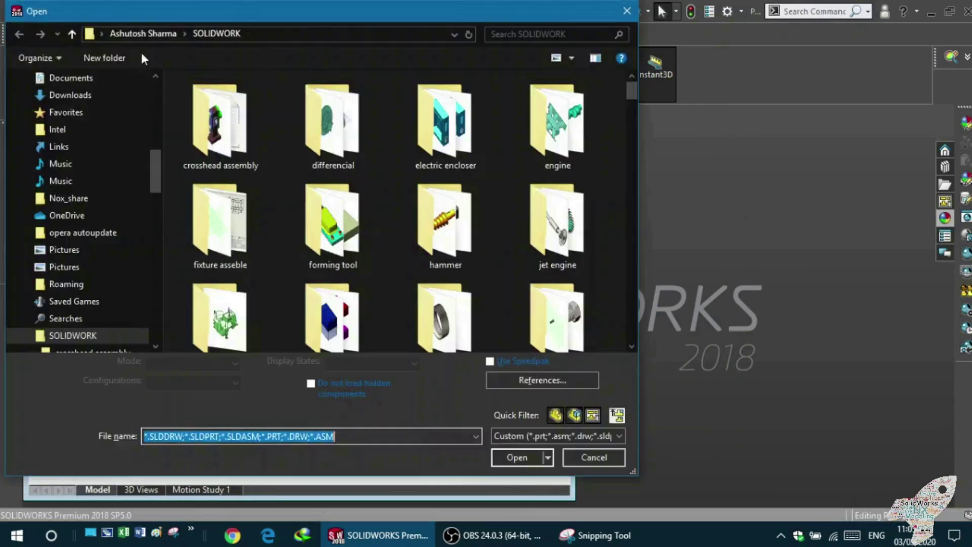
pyautogui.click(565, 34)
pyautogui.write('part26')
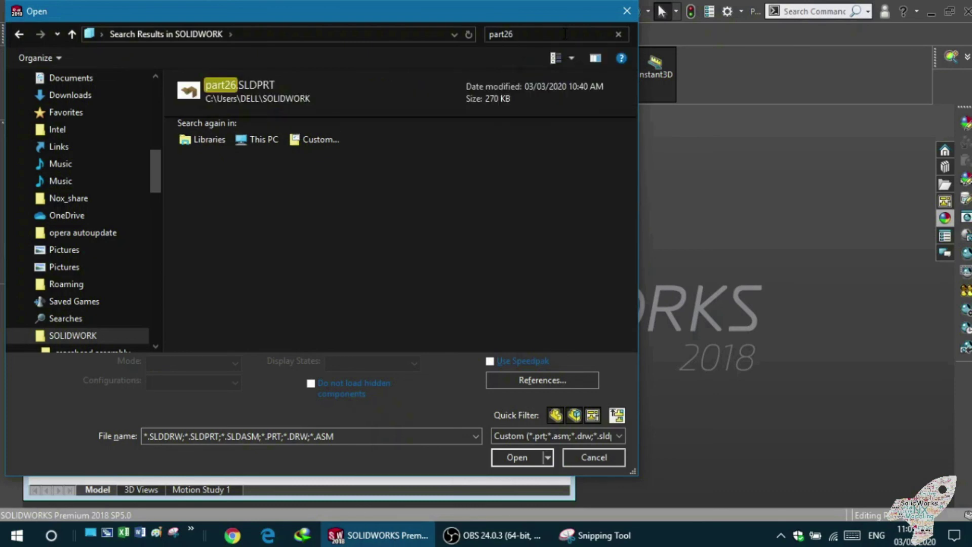
pyautogui.click(330, 92)
pyautogui.click(517, 455)
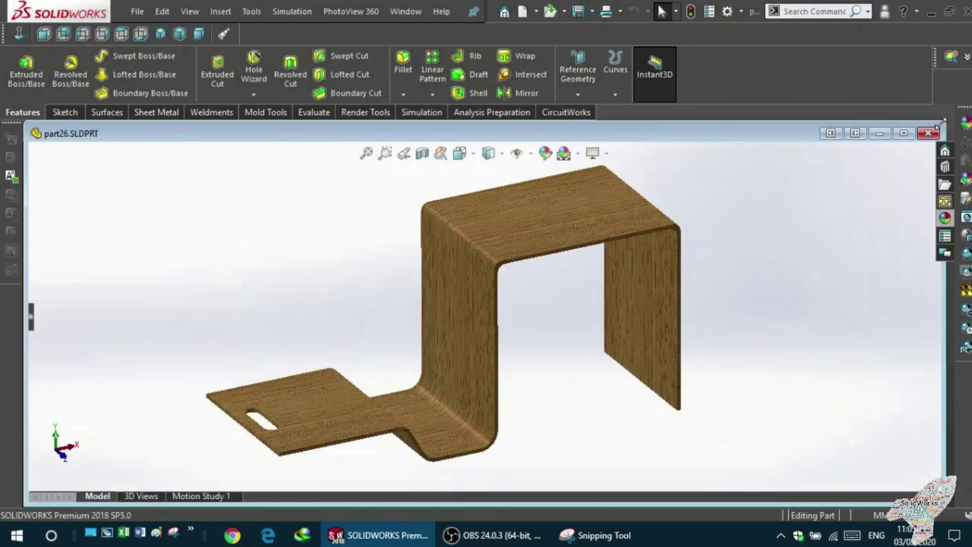
# Step: Shrink and reposition the part26 window, then orbit its chair model
pyautogui.moveTo(941, 123); pyautogui.dragTo(662, 293)
pyautogui.moveTo(673, 219)
pyautogui.mouseDown()
pyautogui.moveTo(695, 139)
pyautogui.moveTo(714, 123)
pyautogui.mouseUp()
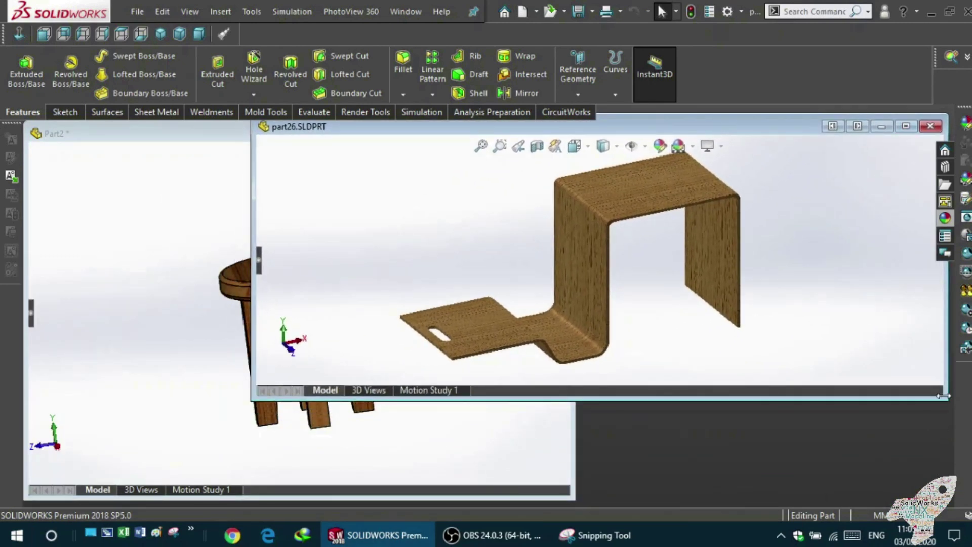
pyautogui.moveTo(943, 396); pyautogui.dragTo(946, 501)
pyautogui.click(347, 357)
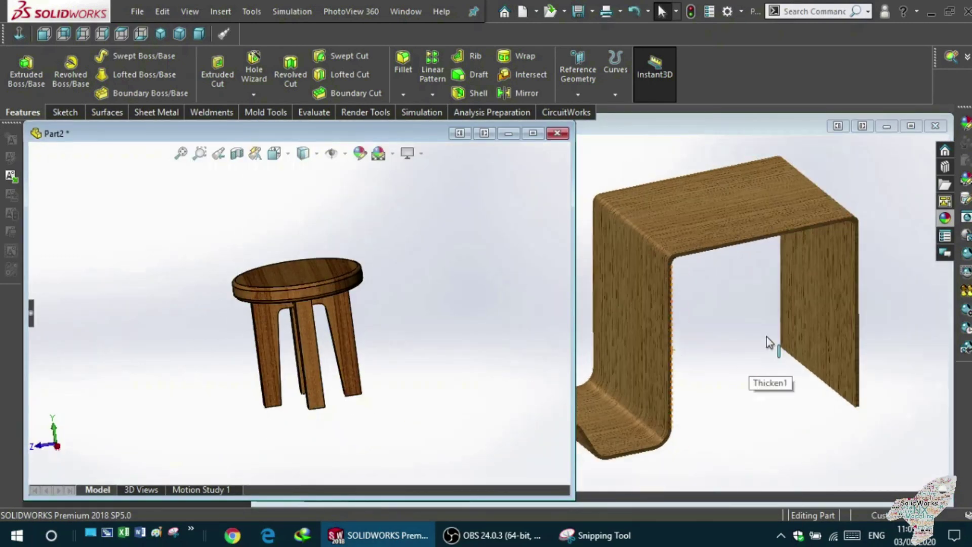
pyautogui.click(782, 327)
pyautogui.moveTo(782, 327)
pyautogui.mouseDown(button='middle')
pyautogui.moveTo(419, 288)
pyautogui.moveTo(482, 299)
pyautogui.mouseUp(button='middle')
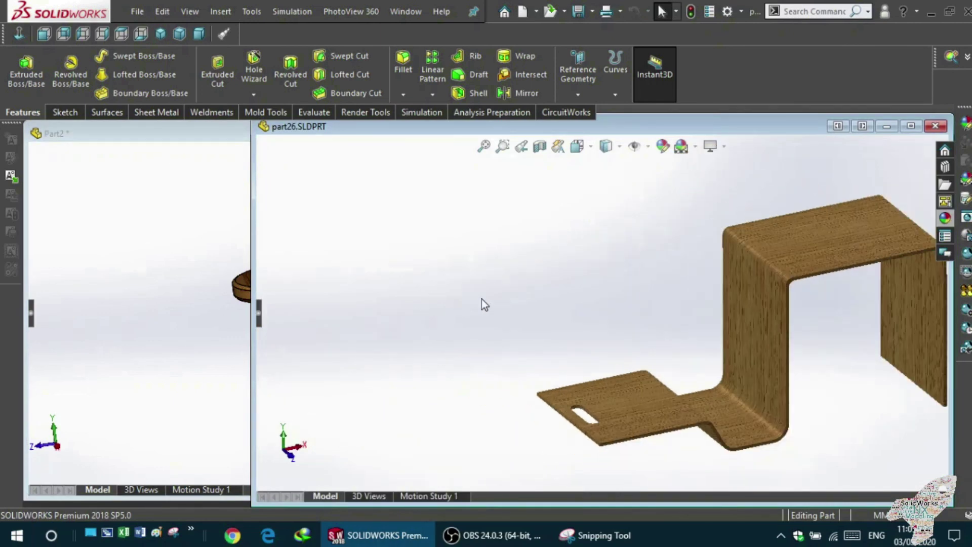
# Step: Narrow the part26 window beside the stool and fit both models in their windows
pyautogui.click(195, 299)
pyautogui.scroll(-2, 394, 307)
pyautogui.scroll(-3, 342, 303)
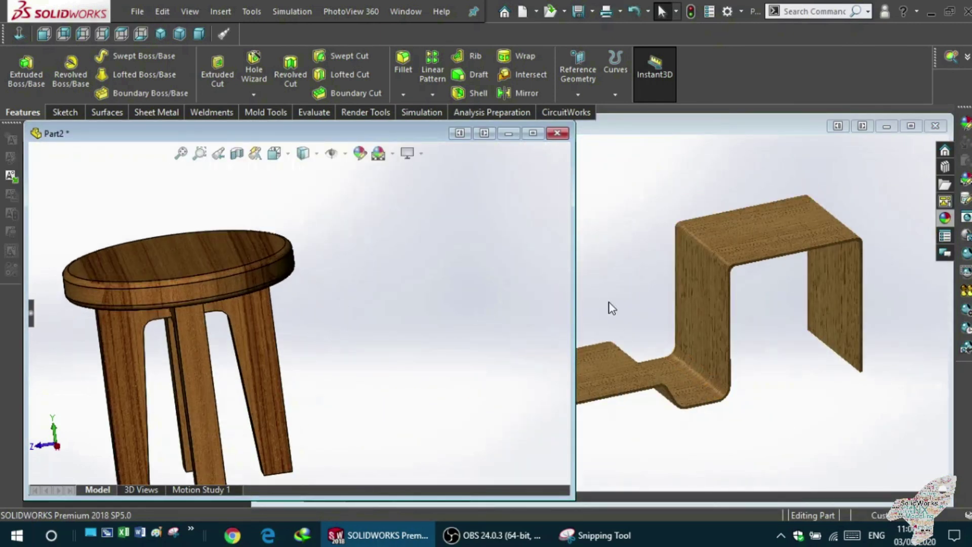
pyautogui.click(611, 308)
pyautogui.moveTo(249, 310); pyautogui.dragTo(477, 319)
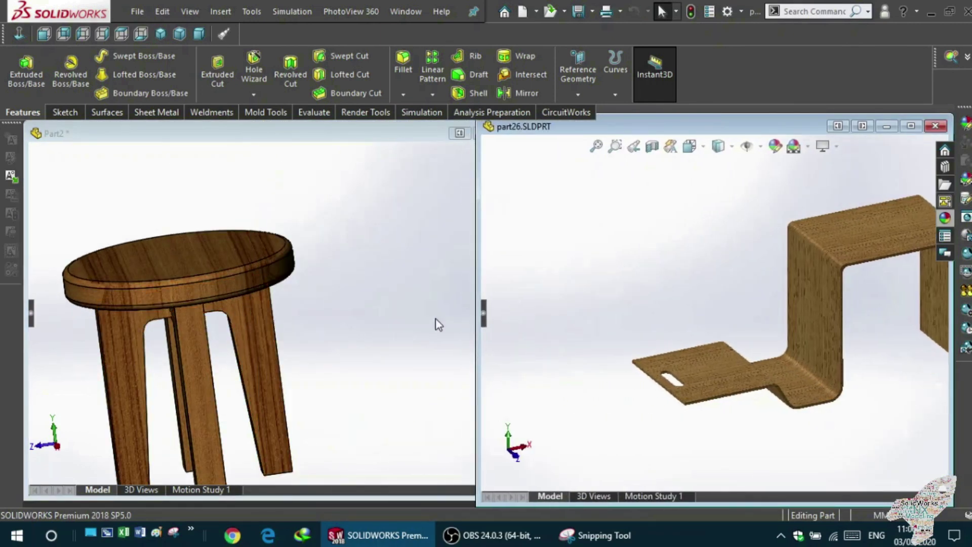
pyautogui.scroll(2, 217, 304)
pyautogui.scroll(1, 152, 314)
pyautogui.click(127, 320)
pyautogui.scroll(2, 867, 370)
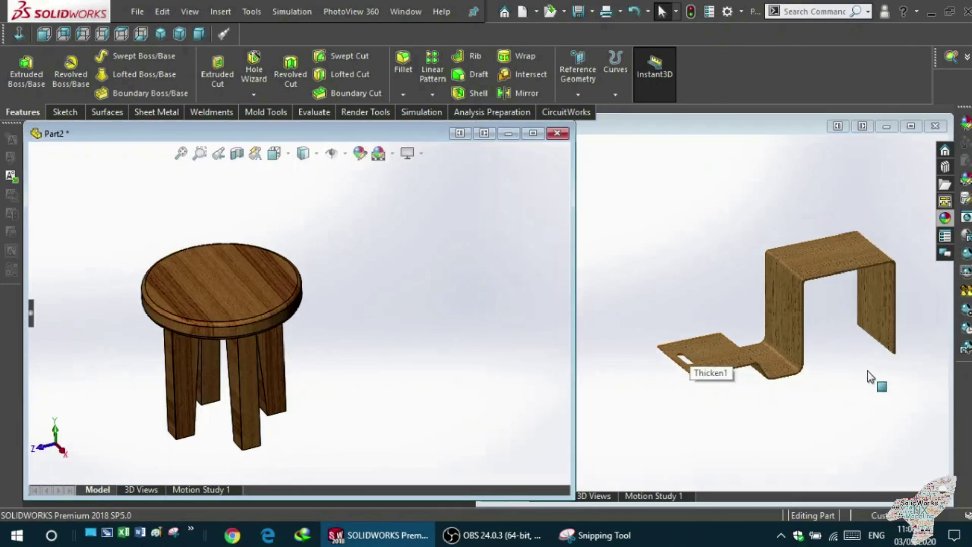
pyautogui.click(856, 324)
pyautogui.press('f')
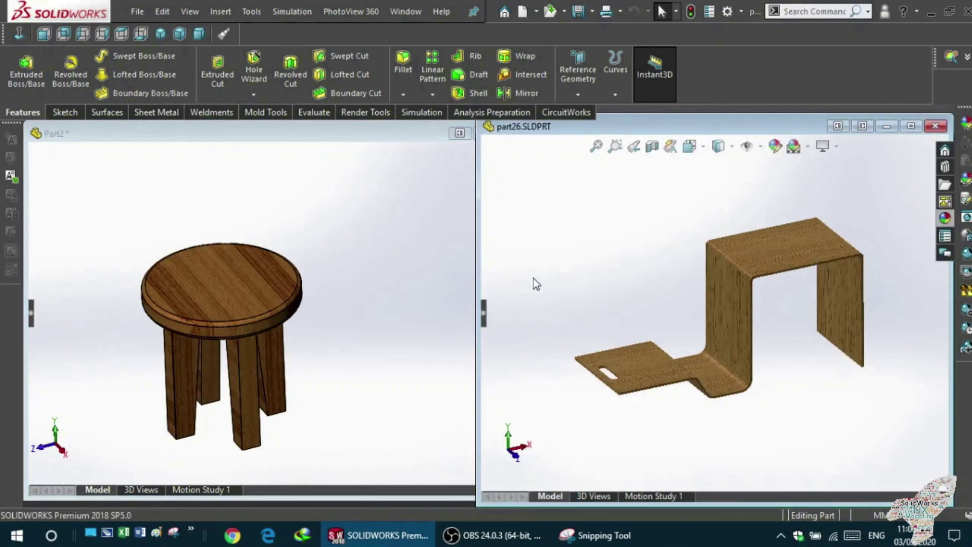
pyautogui.click(533, 278)
pyautogui.keyDown('ctrl'); pyautogui.moveTo(172, 355); pyautogui.dragTo(204, 337, button='middle'); pyautogui.keyUp('ctrl')
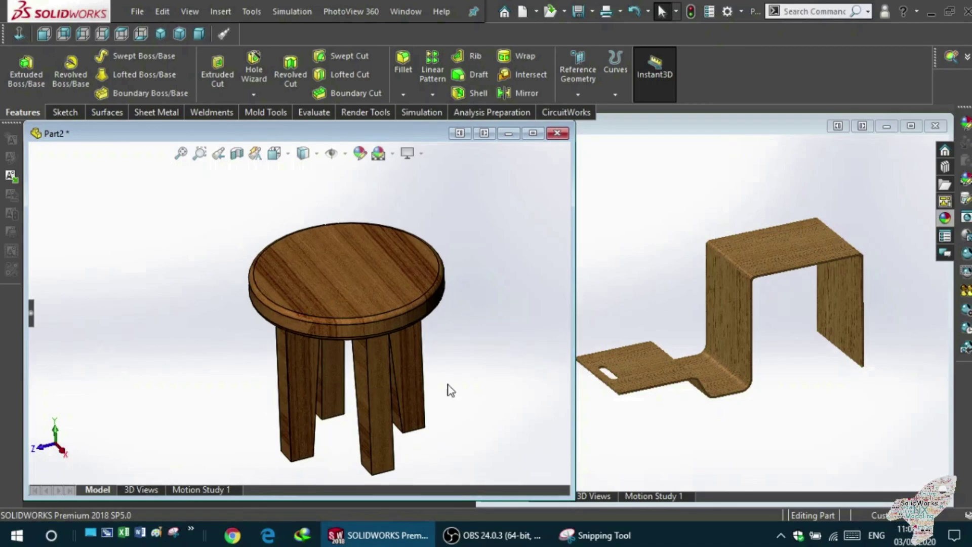